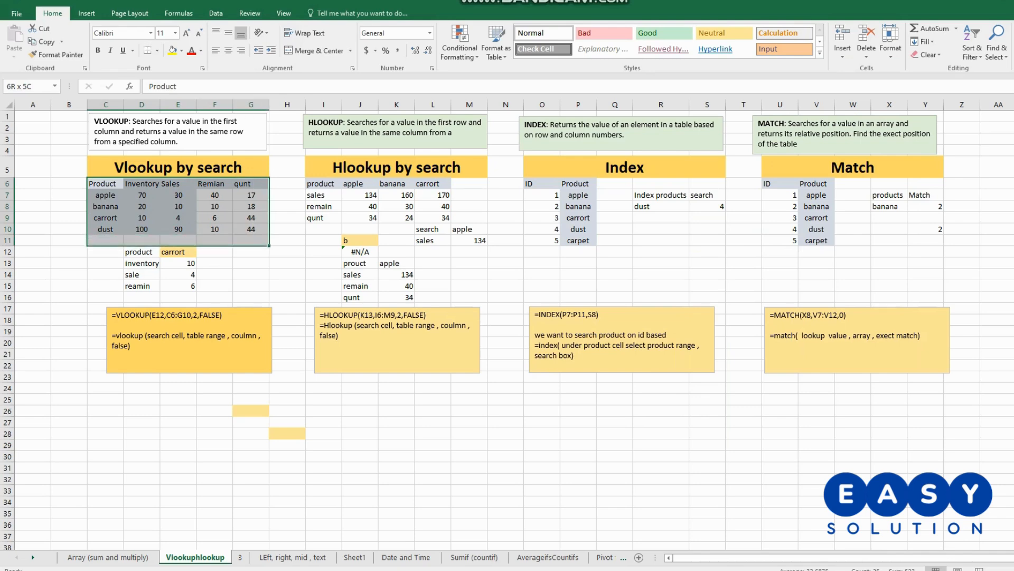
- Copy the product table in C6:G10 onto sheet 3, starting at cell S24
{"action": "right_click", "coordinate": [227, 218]}
{"action": "left_click", "coordinate": [253, 239]}
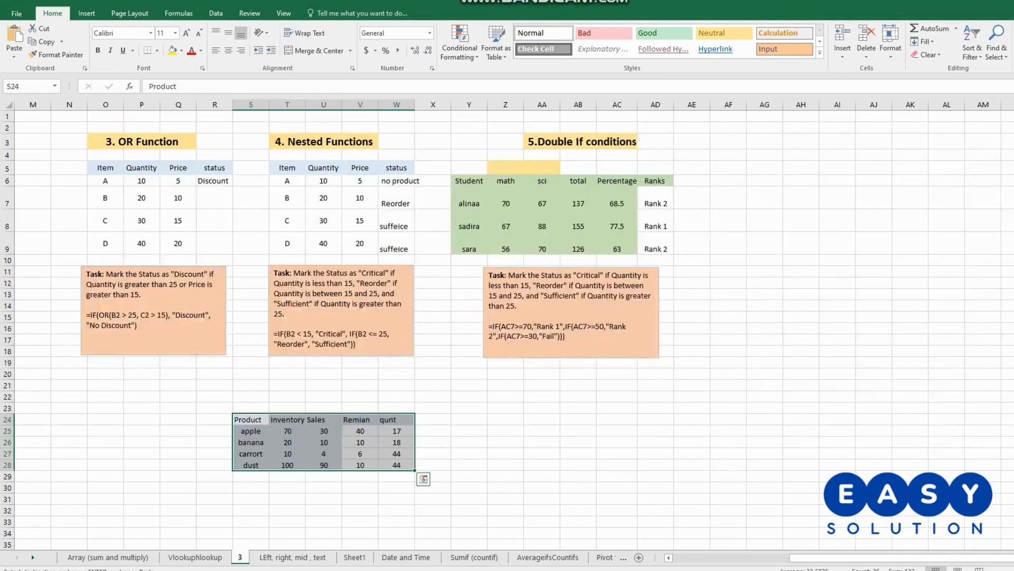
{"action": "left_click_drag", "start_coordinate": [251, 420], "coordinate": [397, 465]}
{"action": "key", "text": "Return"}
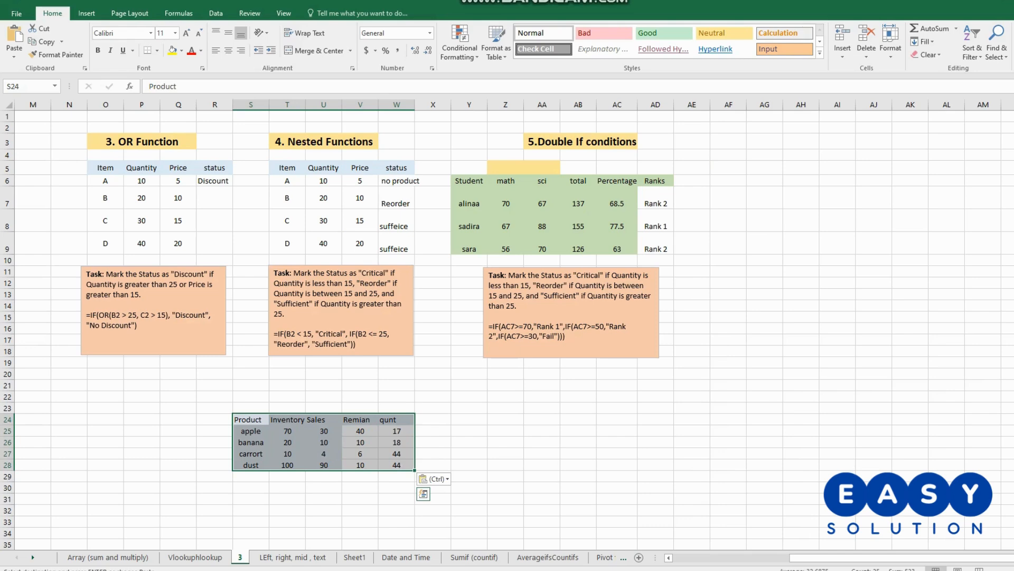
{"action": "left_click", "coordinate": [469, 465]}
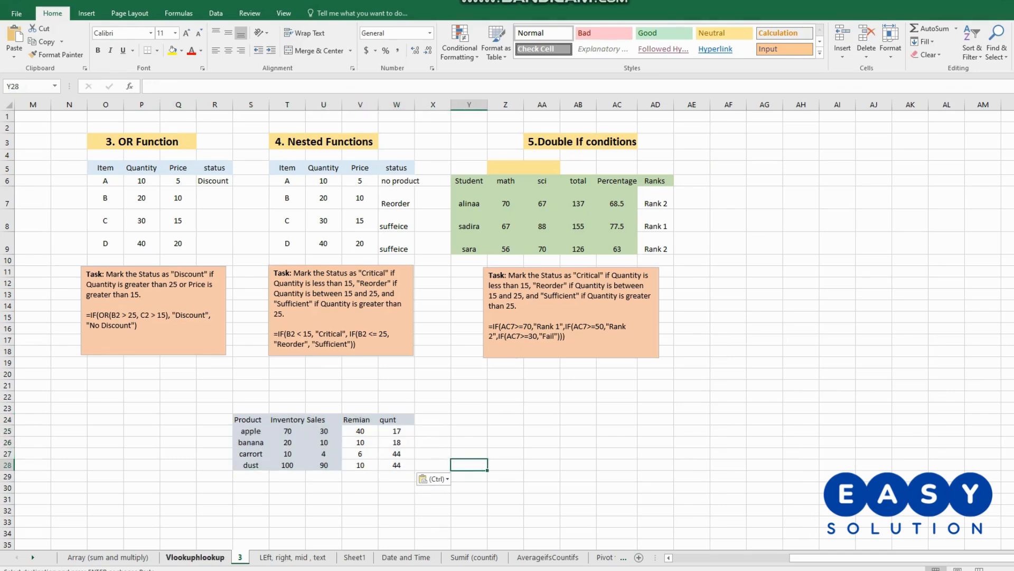
- Return to the Vlookuphlookup sheet and clear the yellow fill from cell H28
{"action": "left_click", "coordinate": [195, 558]}
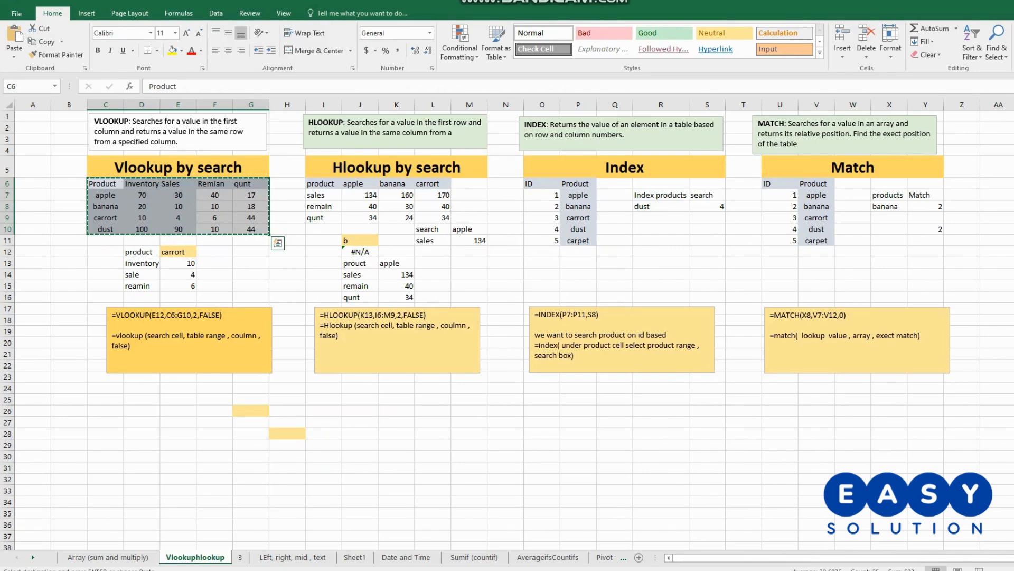
{"action": "left_click", "coordinate": [288, 433]}
{"action": "key", "text": "Escape"}
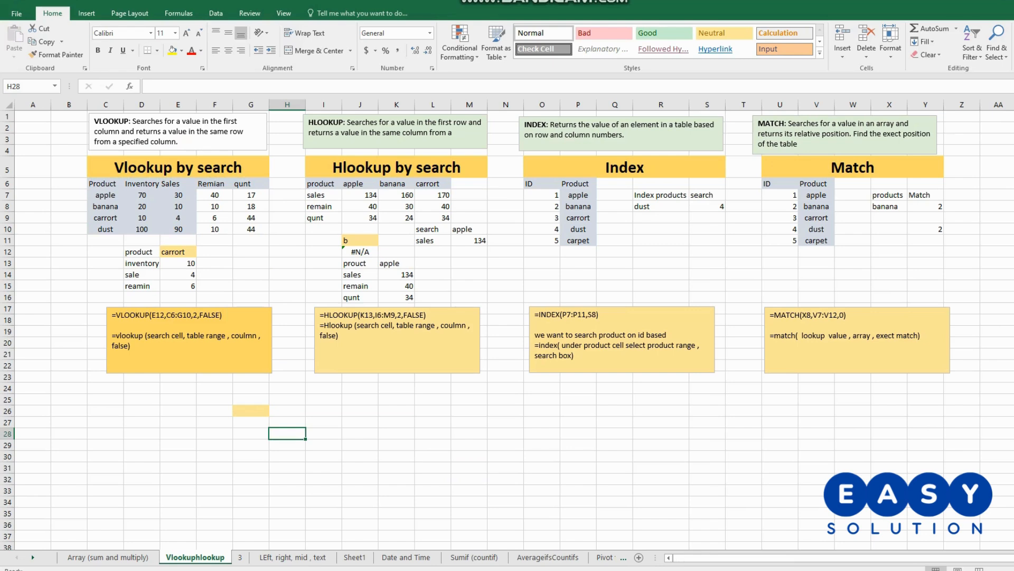
- Copy the product and inventory labels from D12:D13 into G26:G27
{"action": "left_click_drag", "start_coordinate": [141, 252], "coordinate": [142, 263]}
{"action": "key", "text": "ctrl+c"}
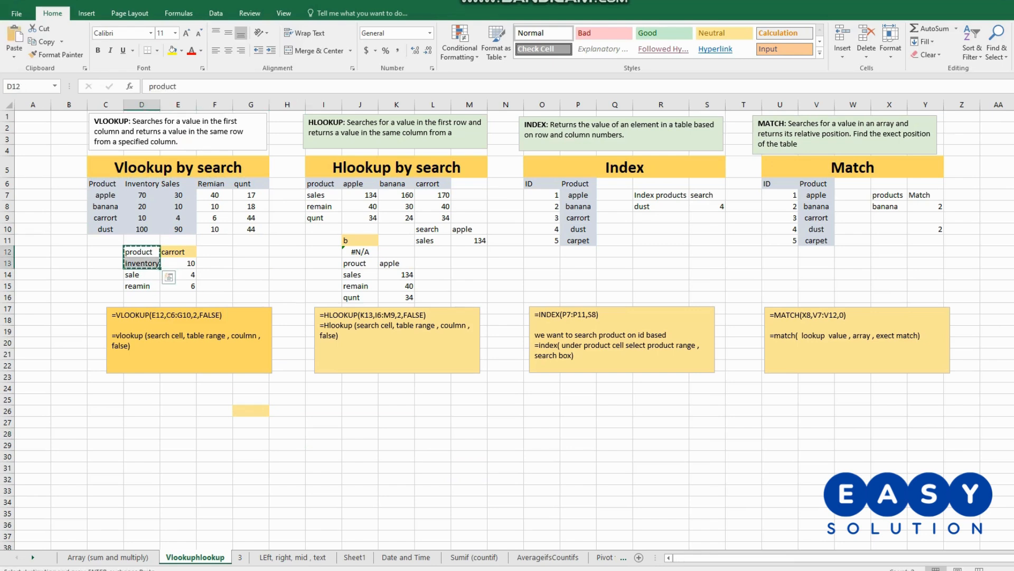
{"action": "left_click", "coordinate": [251, 410]}
{"action": "key", "text": "ctrl+v"}
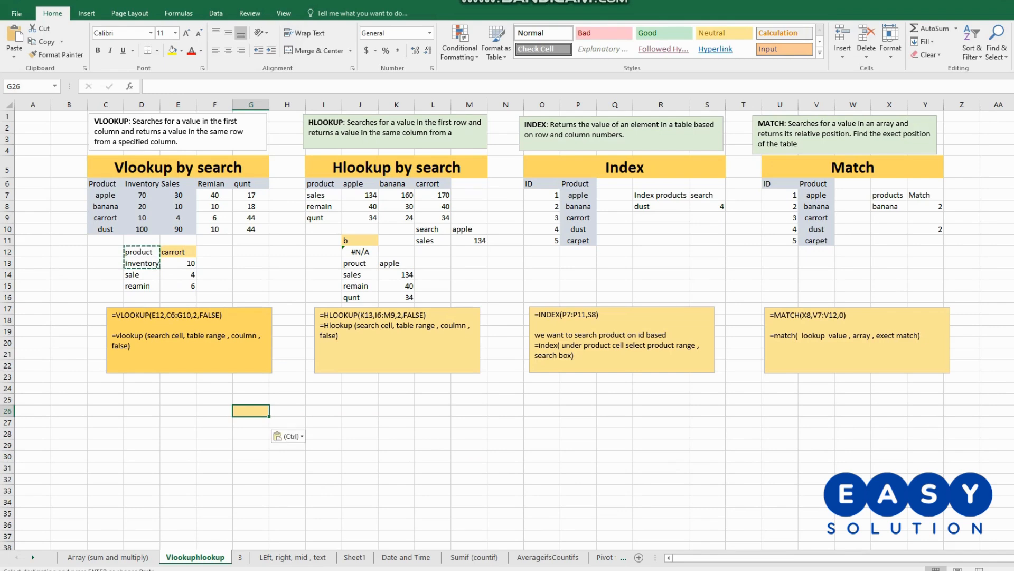
- Start a VLOOKUP formula in H27, beside the inventory label, with H26 as the lookup value
{"action": "double_click", "coordinate": [288, 422]}
{"action": "type", "text": "="}
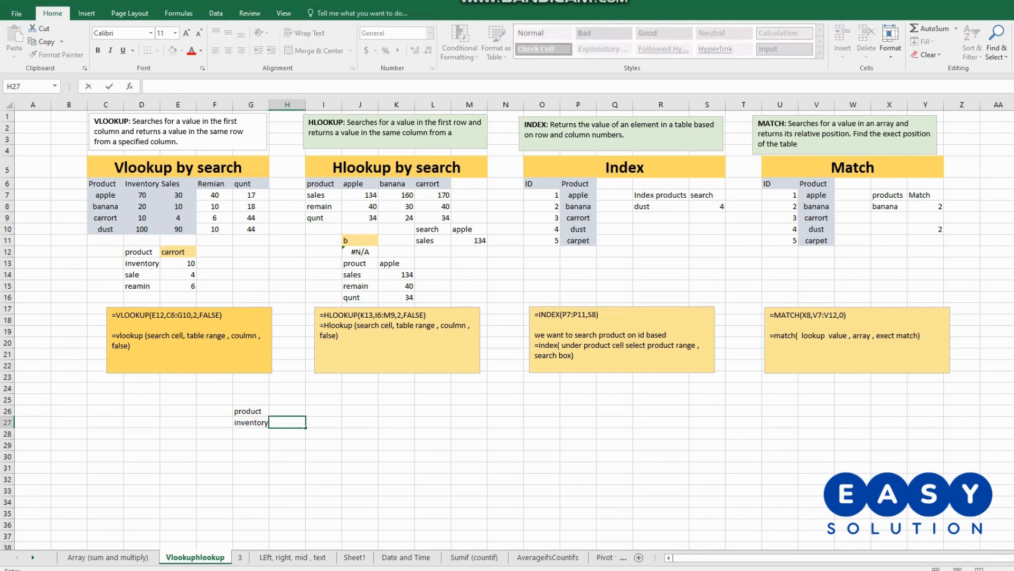
{"action": "type", "text": "vloou"}
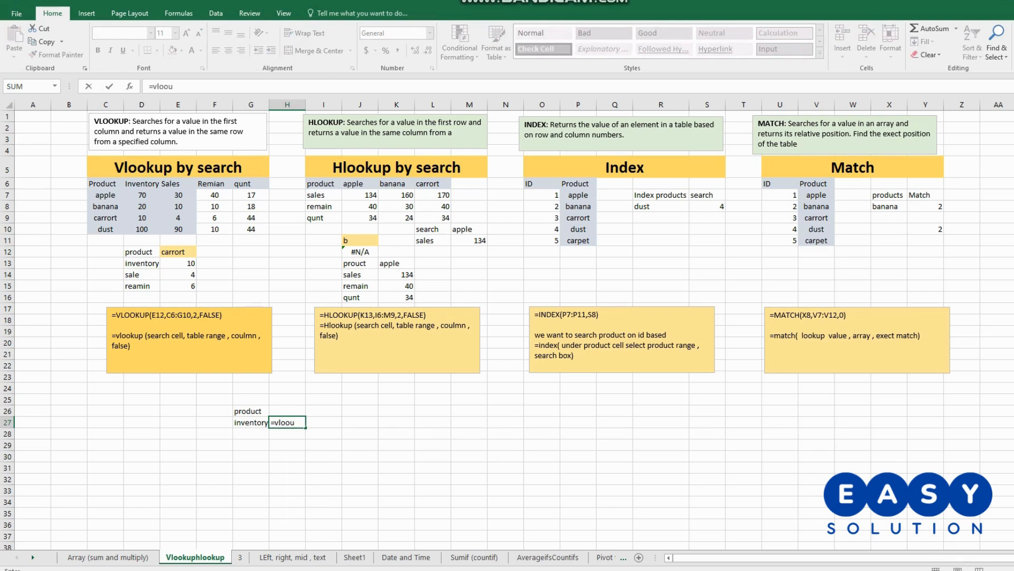
{"action": "key", "text": "BackSpace"}
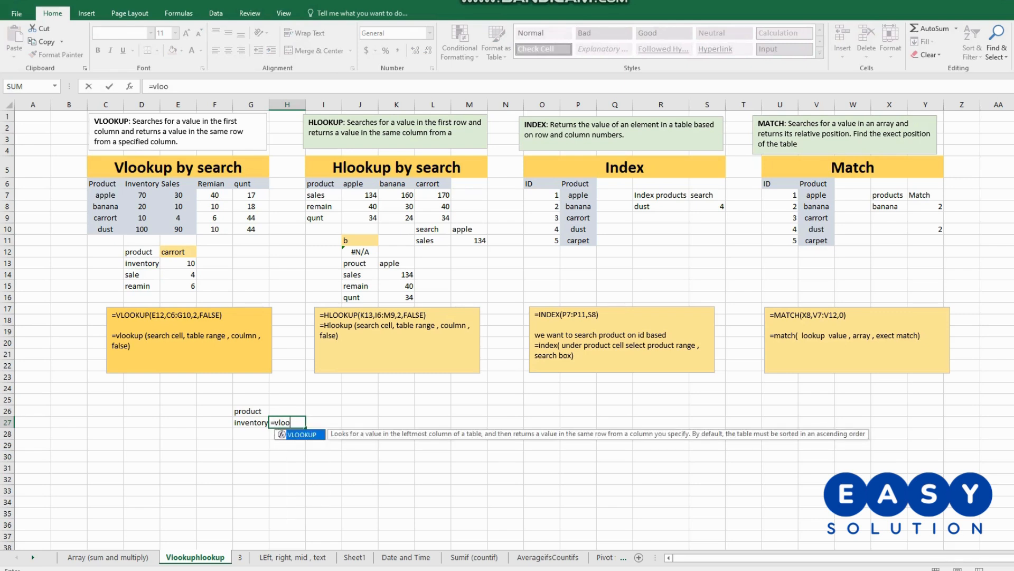
{"action": "type", "text": "kup("}
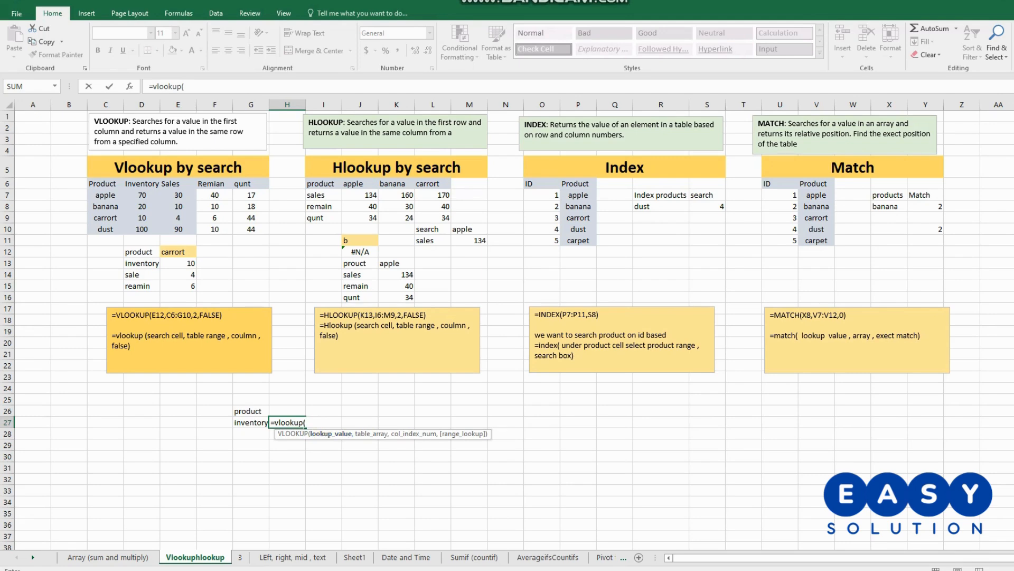
{"action": "key", "text": "Up"}
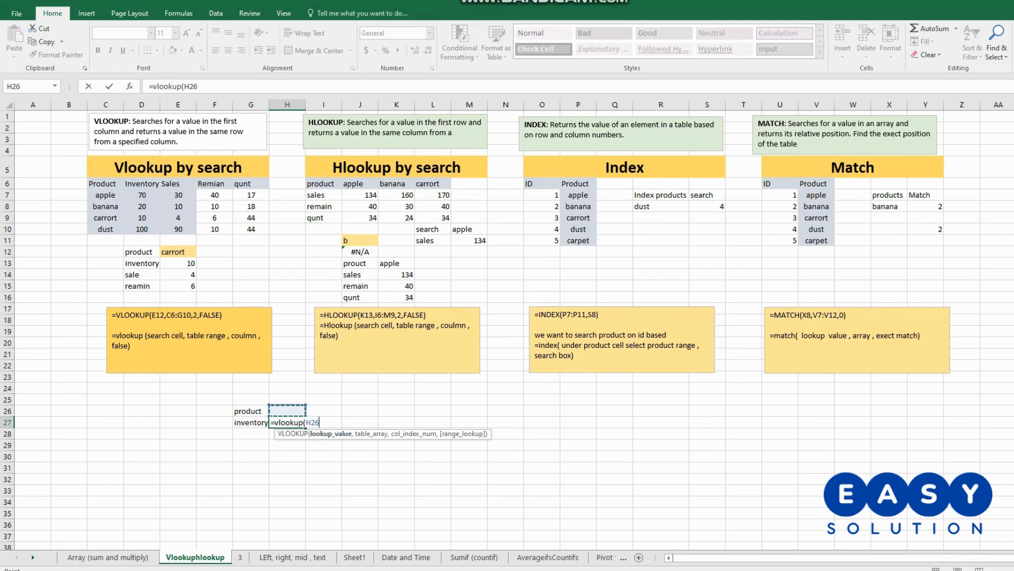
{"action": "type", "text": ","}
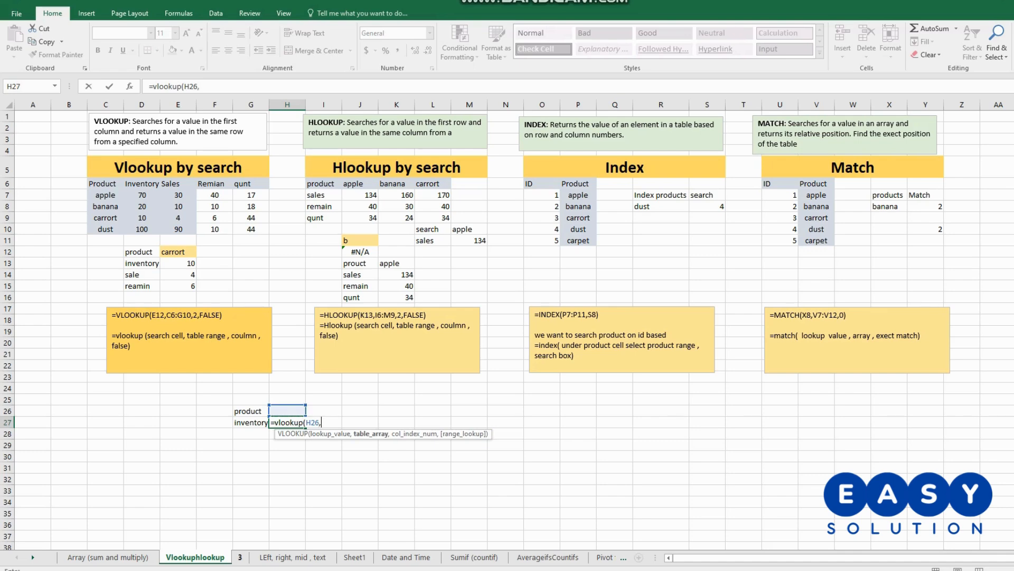
- Complete the VLOOKUP with the table S24:W28 on sheet 3, column index 2 and FALSE for an exact match
{"action": "key", "text": "ctrl+Page_Down"}
{"action": "left_click_drag", "start_coordinate": [250, 420], "coordinate": [396, 465]}
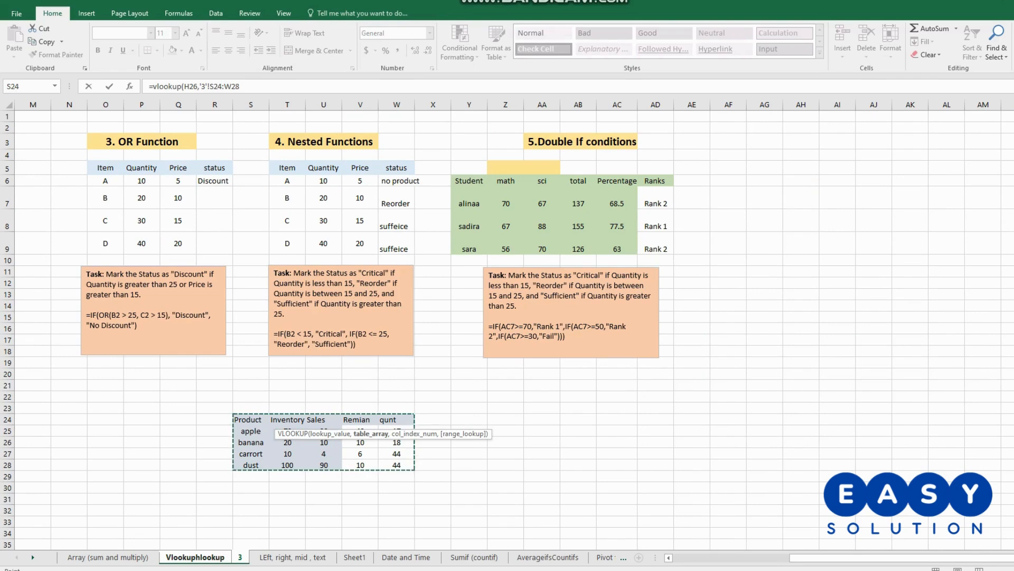
{"action": "left_click", "coordinate": [239, 86]}
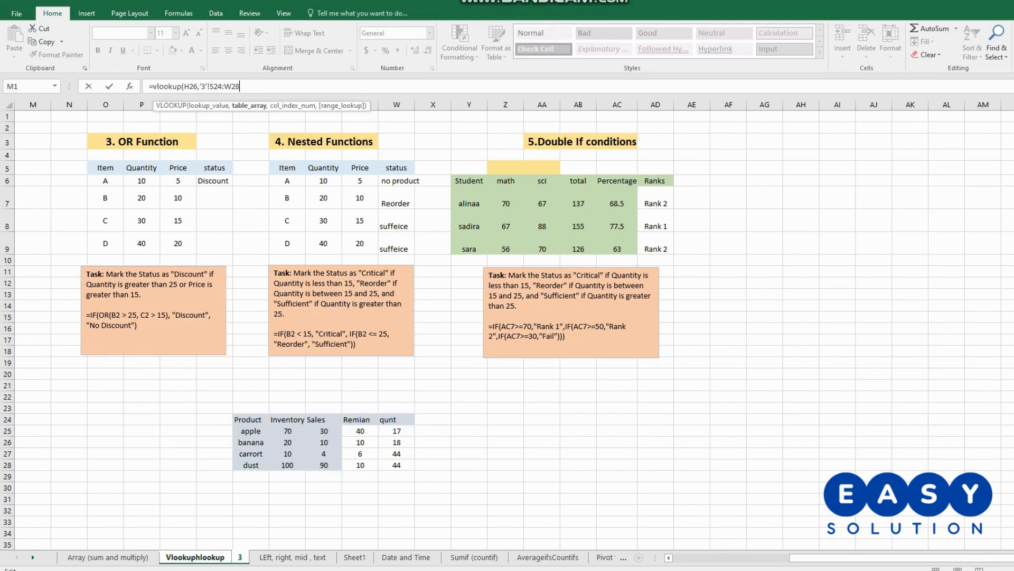
{"action": "type", "text": ","}
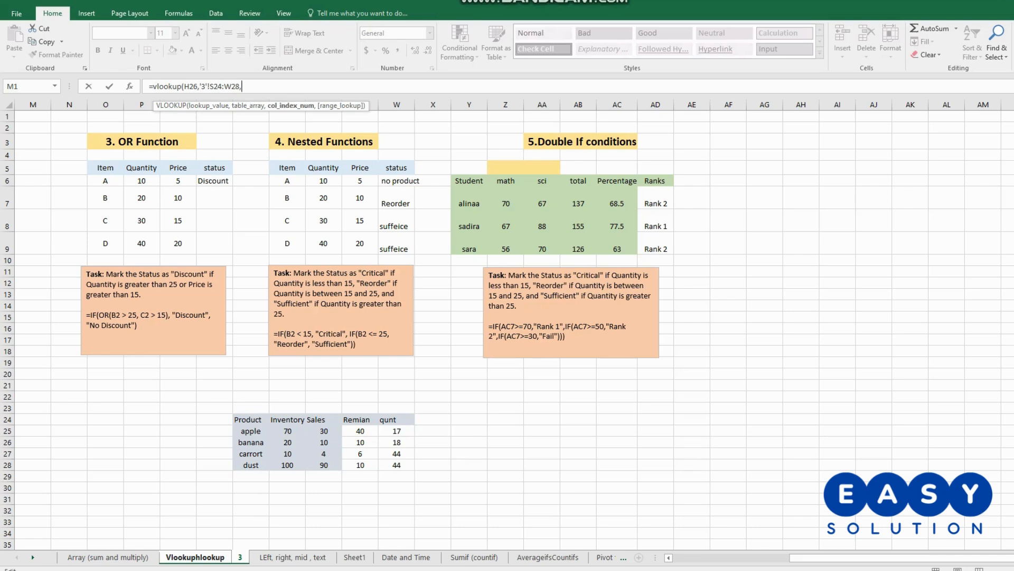
{"action": "type", "text": "2,false)"}
{"action": "key", "text": "Return"}
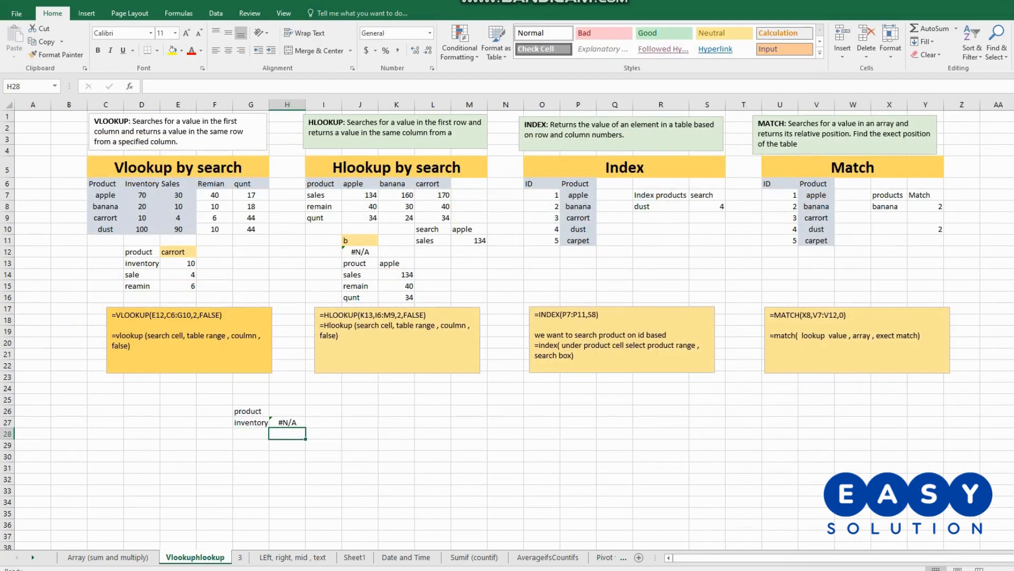
- Enter apple as the lookup product in H26 and center the inventory result in H27
{"action": "key", "text": "Up"}
{"action": "key", "text": "Up"}
{"action": "key", "text": "BackSpace"}
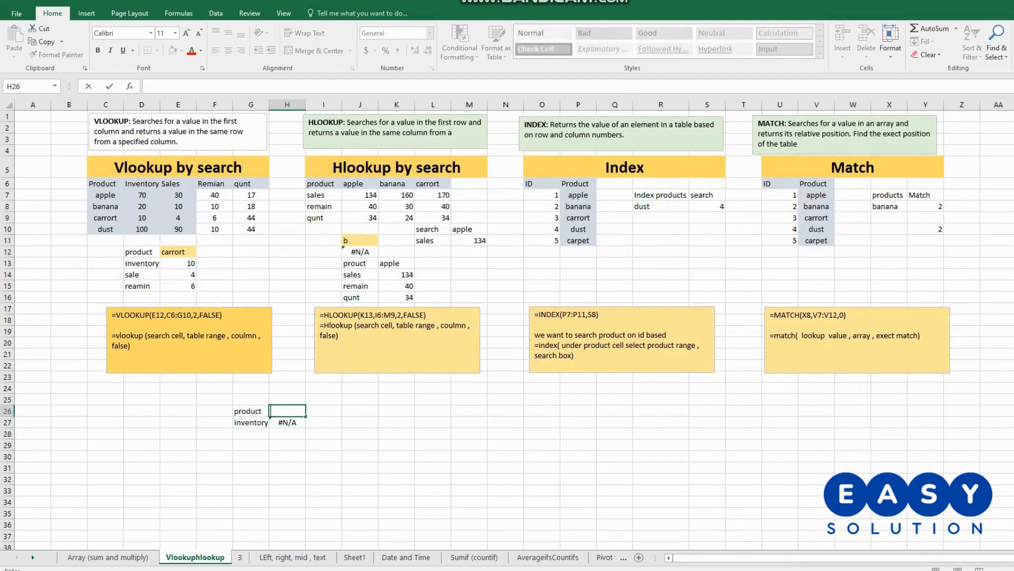
{"action": "type", "text": "apple"}
{"action": "key", "text": "Return"}
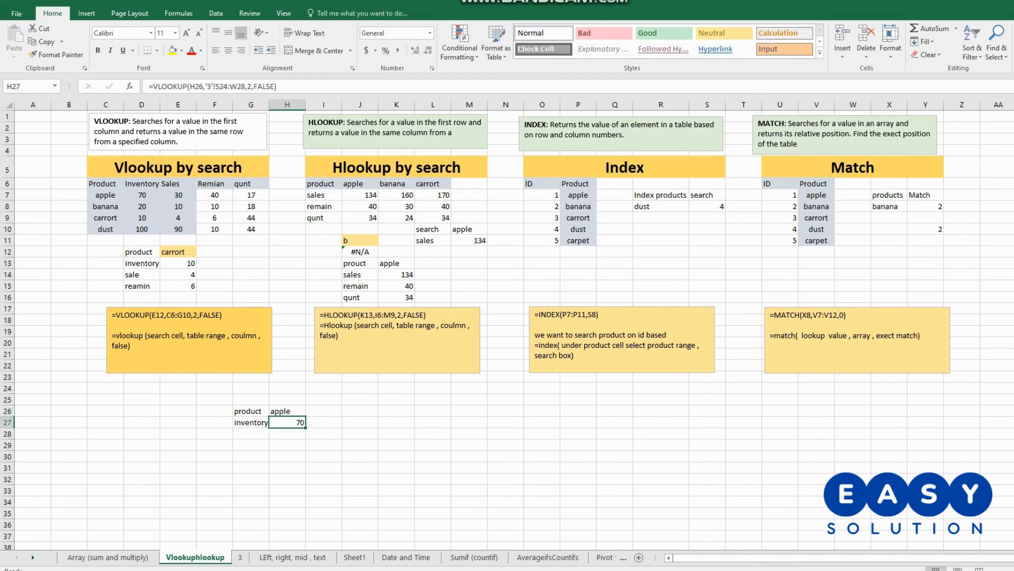
{"action": "left_click", "coordinate": [228, 51]}
- Replace the lookup product in H26 with carrort
{"action": "key", "text": "Up"}
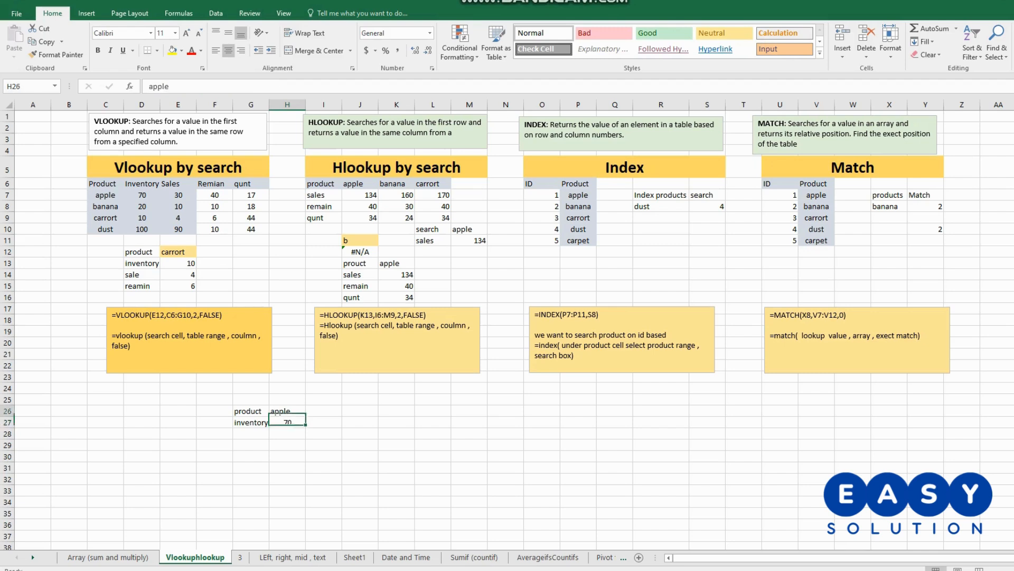
{"action": "double_click", "coordinate": [292, 411]}
{"action": "left_click_drag", "start_coordinate": [291, 411], "coordinate": [270, 411]}
{"action": "type", "text": "c"}
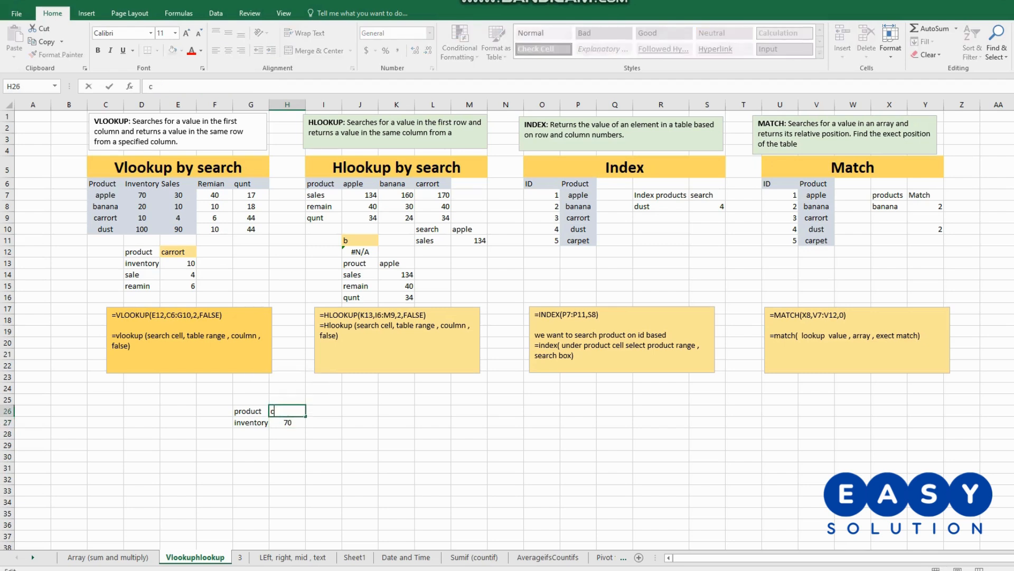
{"action": "type", "text": "arrort"}
{"action": "key", "text": "Return"}
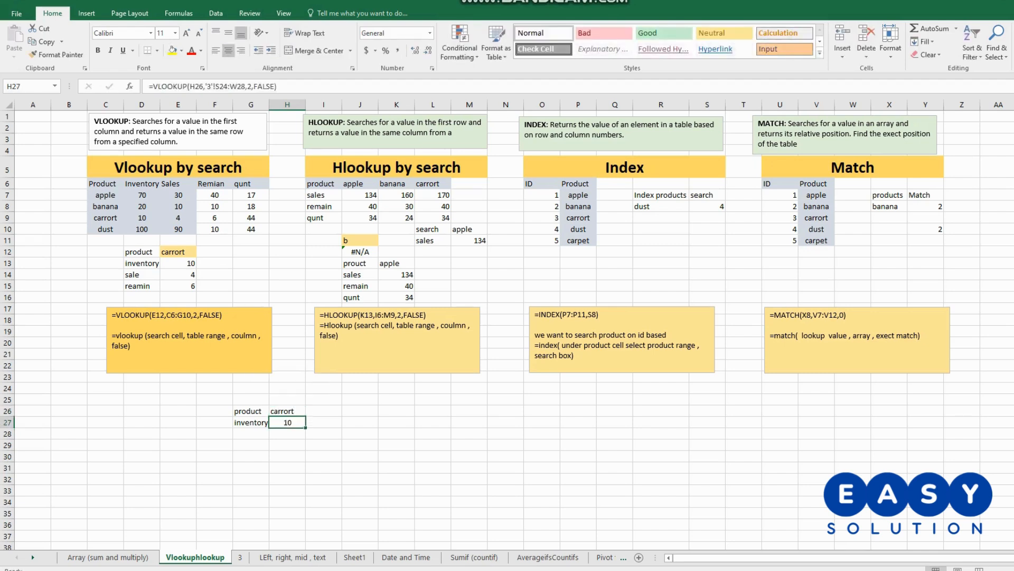
- Set the lookup product in H26 to dust to test the formula with another item
{"action": "double_click", "coordinate": [289, 411]}
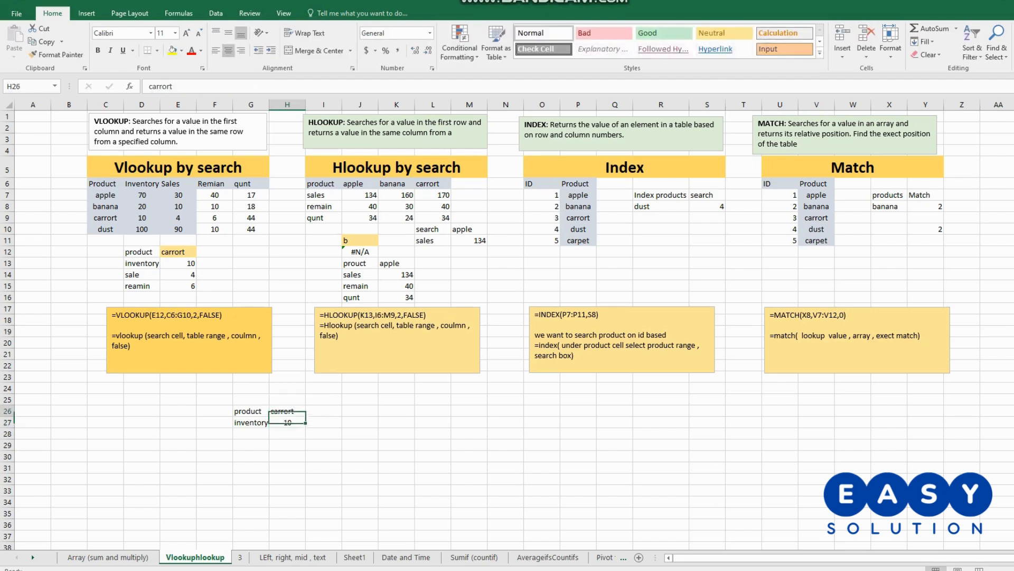
{"action": "left_click_drag", "start_coordinate": [295, 411], "coordinate": [270, 411]}
{"action": "type", "text": "dust"}
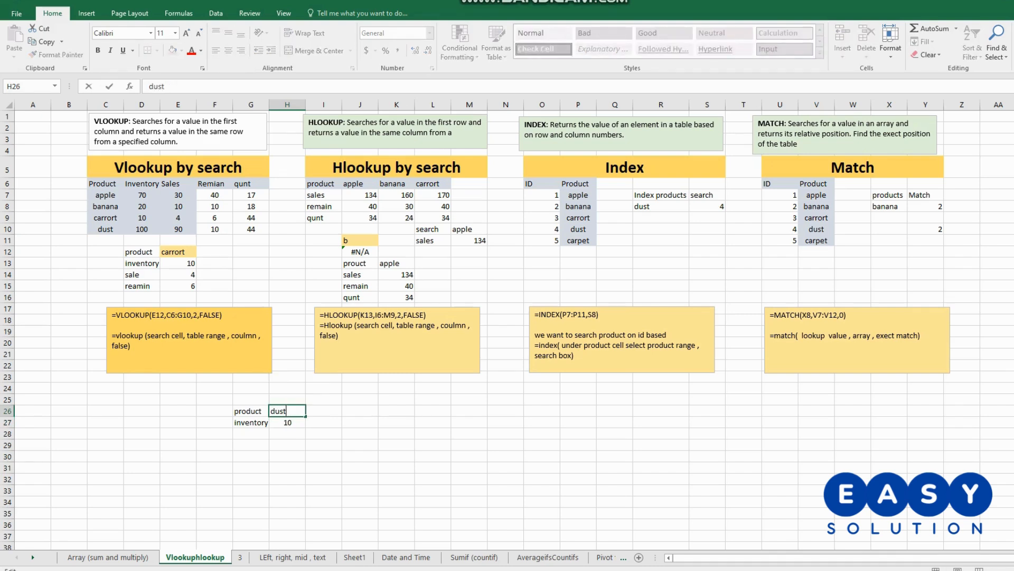
{"action": "key", "text": "Return"}
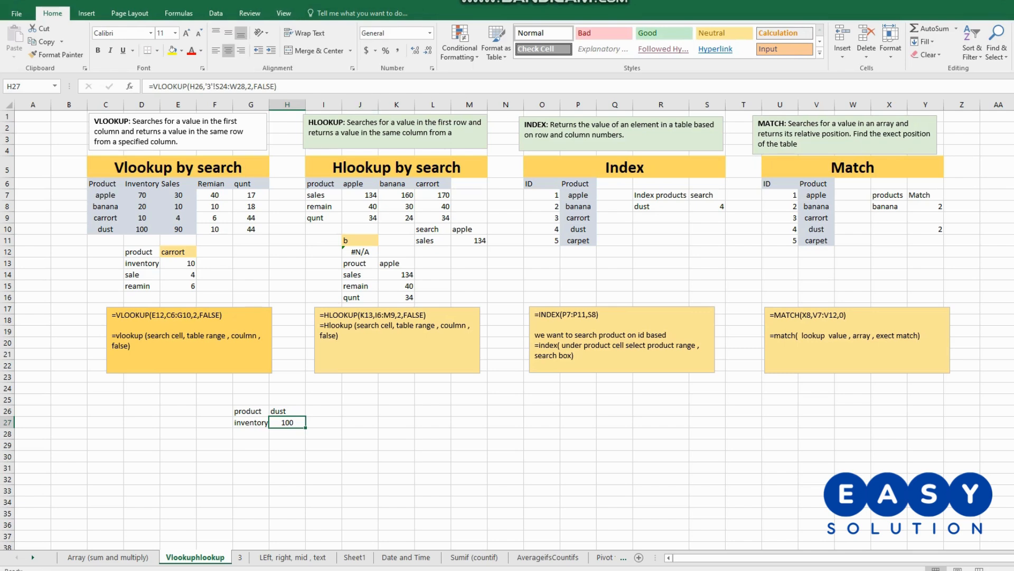
{"action": "left_click", "coordinate": [433, 422]}
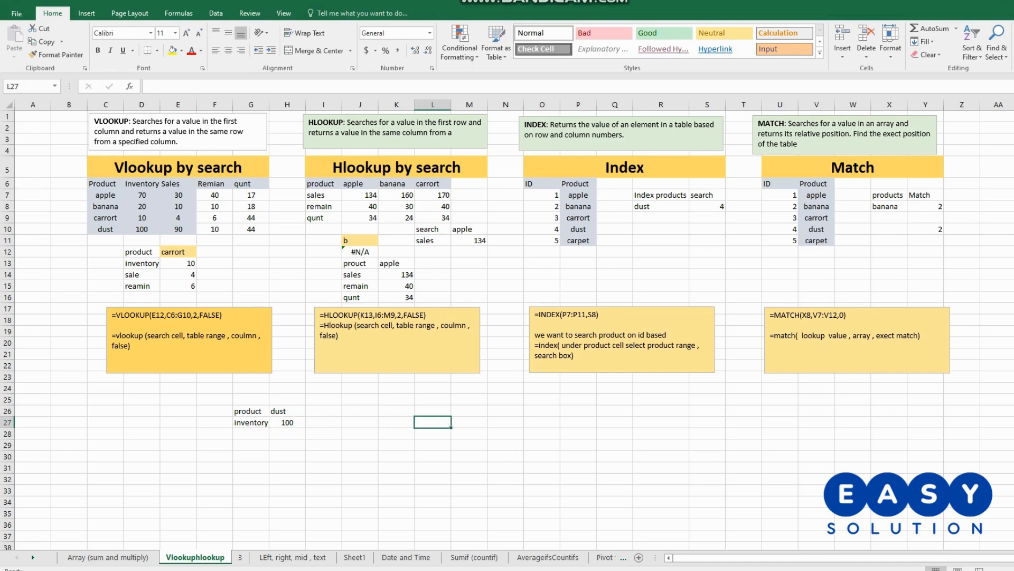
- Compare the VLOOKUP table's column headers in C6:G6 with the HLOOKUP table's row labels and product columns in I6:L9
{"action": "left_click_drag", "start_coordinate": [320, 184], "coordinate": [433, 218]}
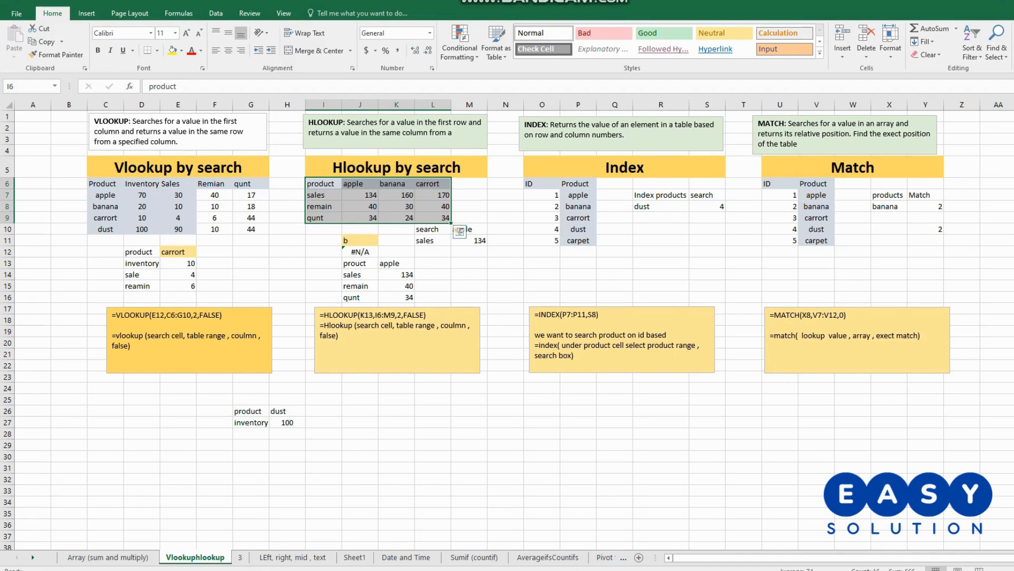
{"action": "left_click", "coordinate": [322, 184]}
{"action": "left_click", "coordinate": [105, 184]}
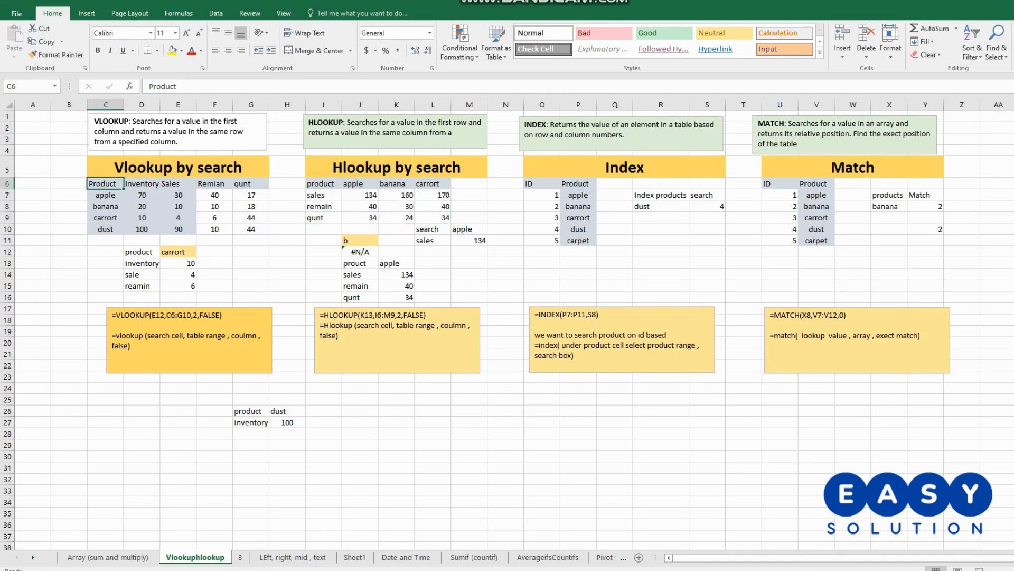
{"action": "left_click", "coordinate": [142, 184]}
{"action": "left_click", "coordinate": [178, 184]}
{"action": "left_click", "coordinate": [215, 184]}
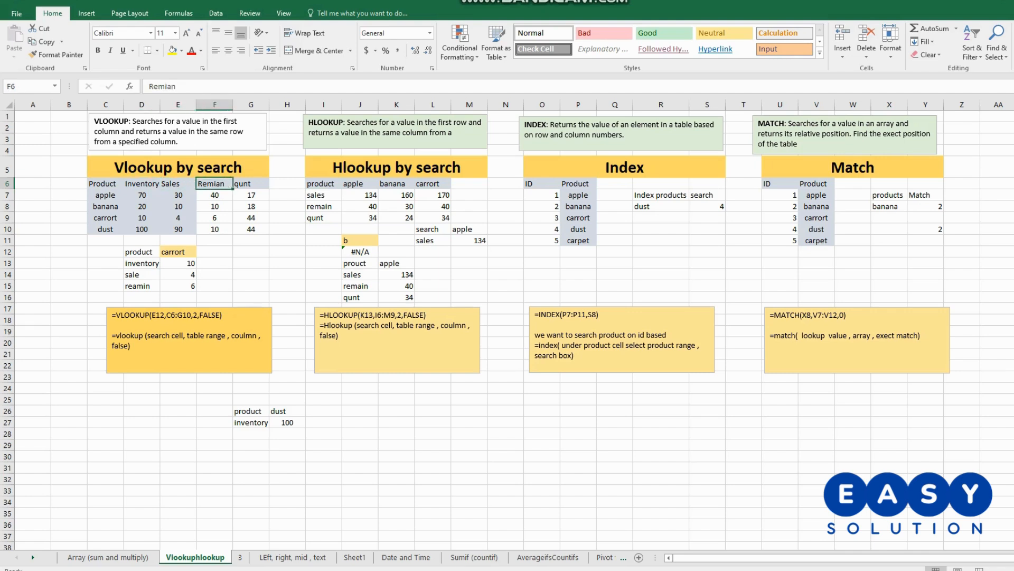
{"action": "left_click", "coordinate": [251, 184]}
{"action": "left_click", "coordinate": [323, 184]}
{"action": "left_click", "coordinate": [324, 195]}
{"action": "left_click", "coordinate": [324, 206]}
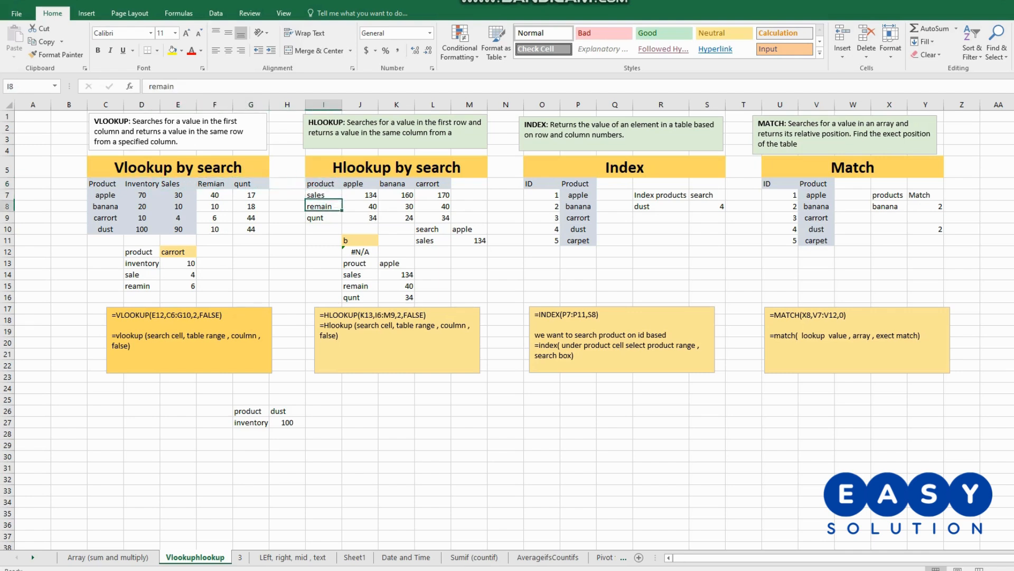
{"action": "left_click", "coordinate": [323, 218]}
{"action": "left_click_drag", "start_coordinate": [323, 184], "coordinate": [323, 218]}
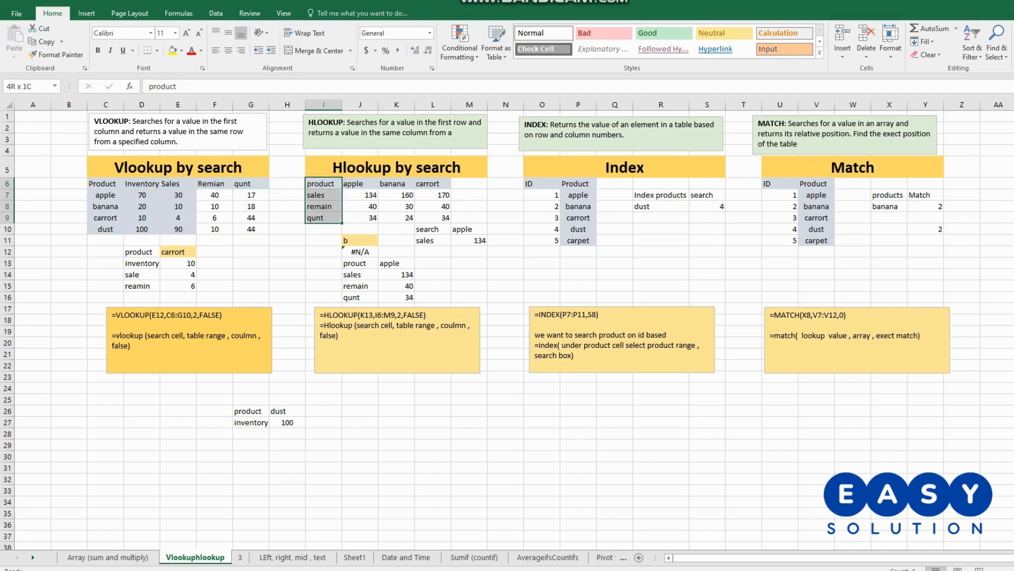
{"action": "left_click_drag", "start_coordinate": [360, 183], "coordinate": [359, 218]}
{"action": "left_click_drag", "start_coordinate": [397, 184], "coordinate": [396, 218]}
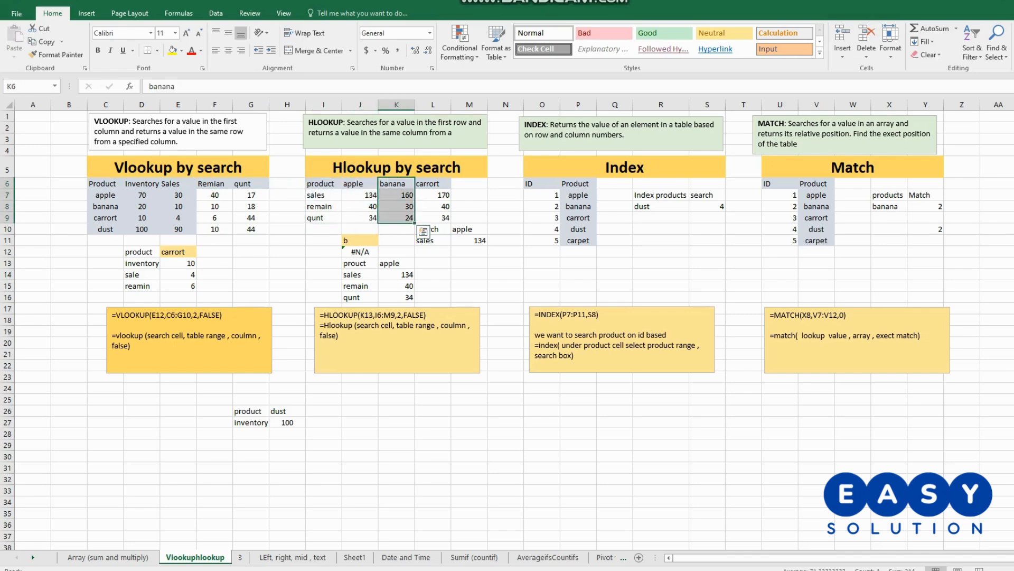
{"action": "left_click_drag", "start_coordinate": [433, 183], "coordinate": [433, 218]}
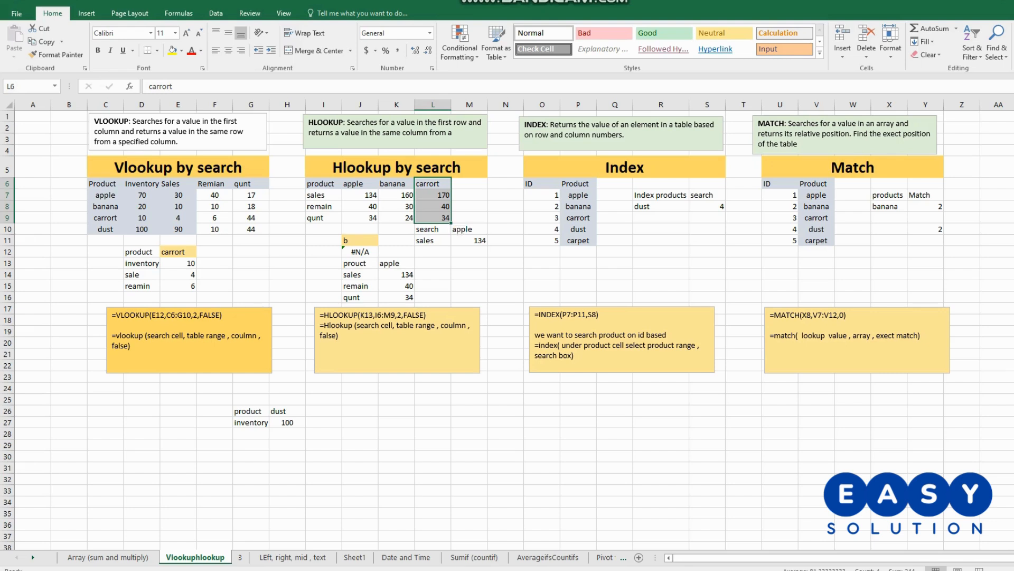
- Enter an exact-match HLOOKUP formula in K27 using lookup cell K26, table I6:L9 and row index 2
{"action": "left_click", "coordinate": [396, 422]}
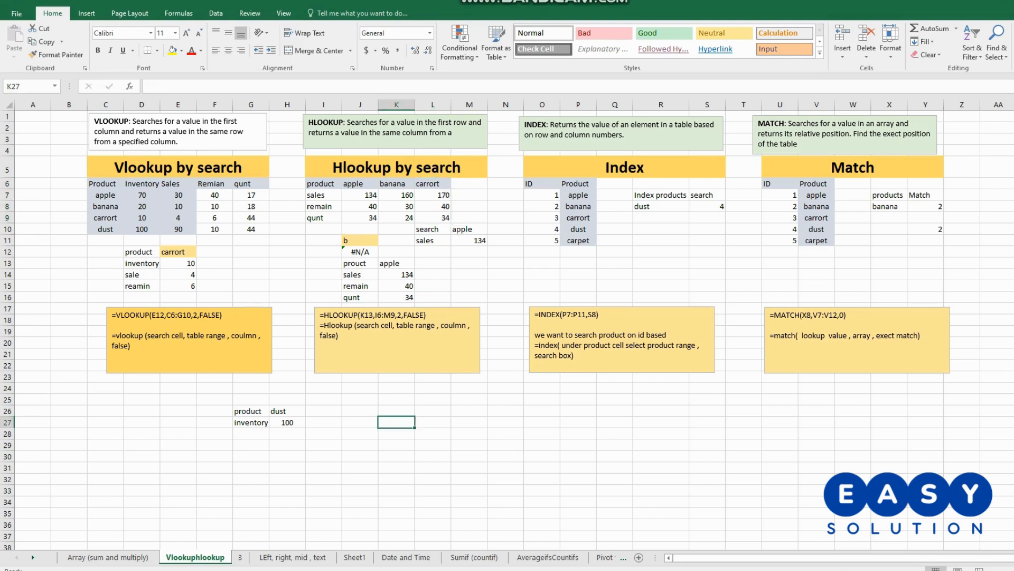
{"action": "type", "text": "="}
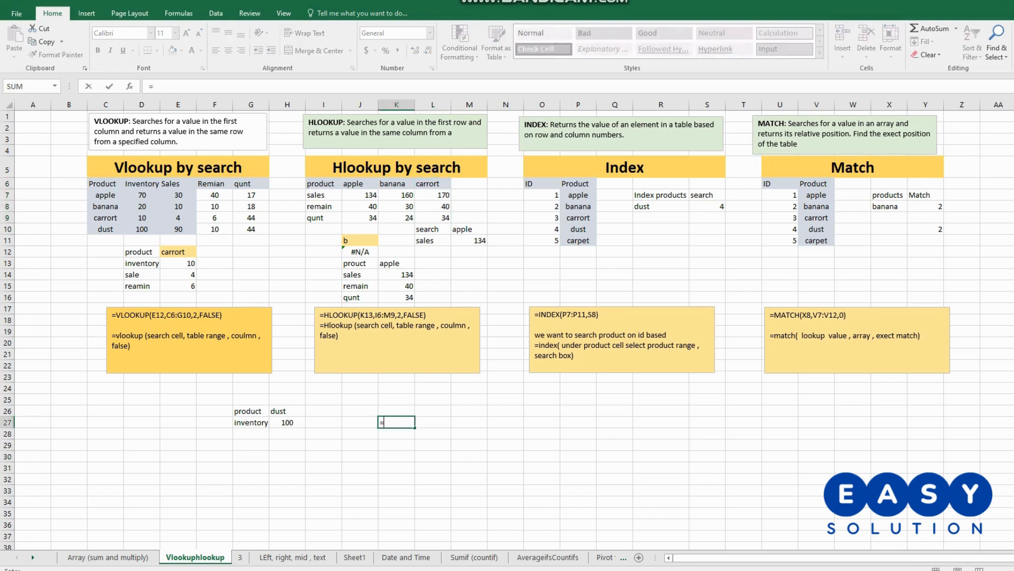
{"action": "type", "text": "hloo"}
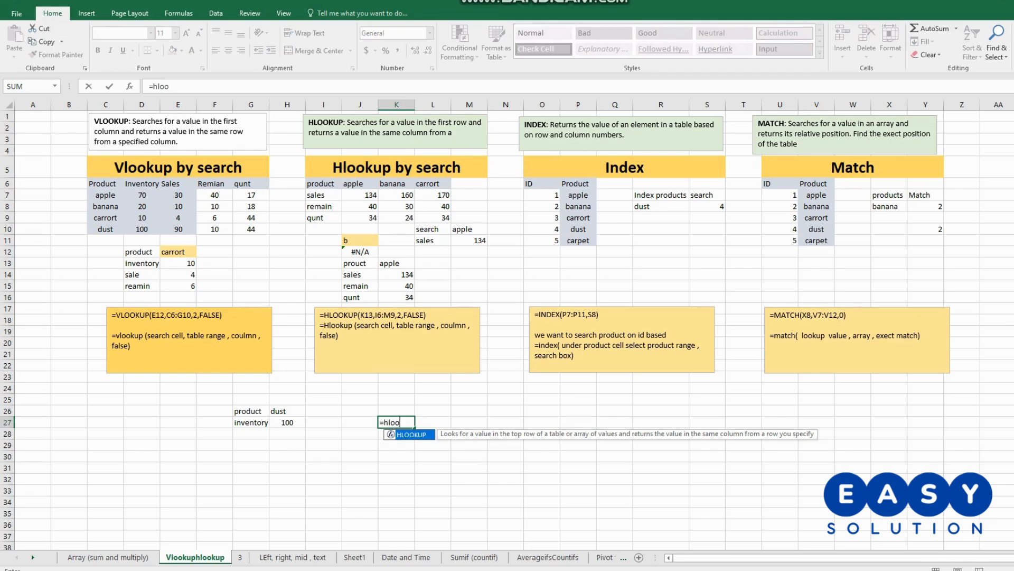
{"action": "type", "text": "kup("}
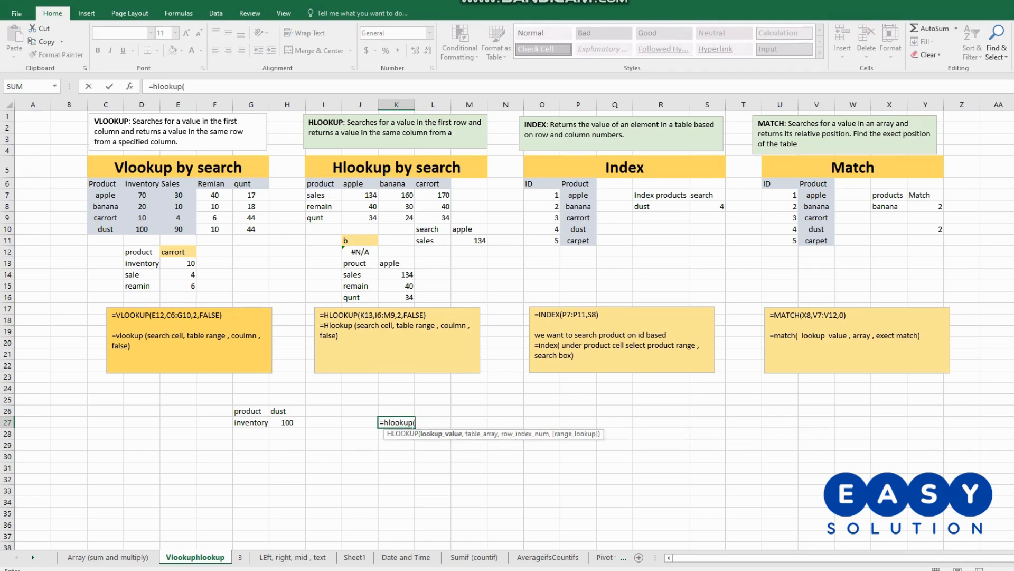
{"action": "key", "text": "Up"}
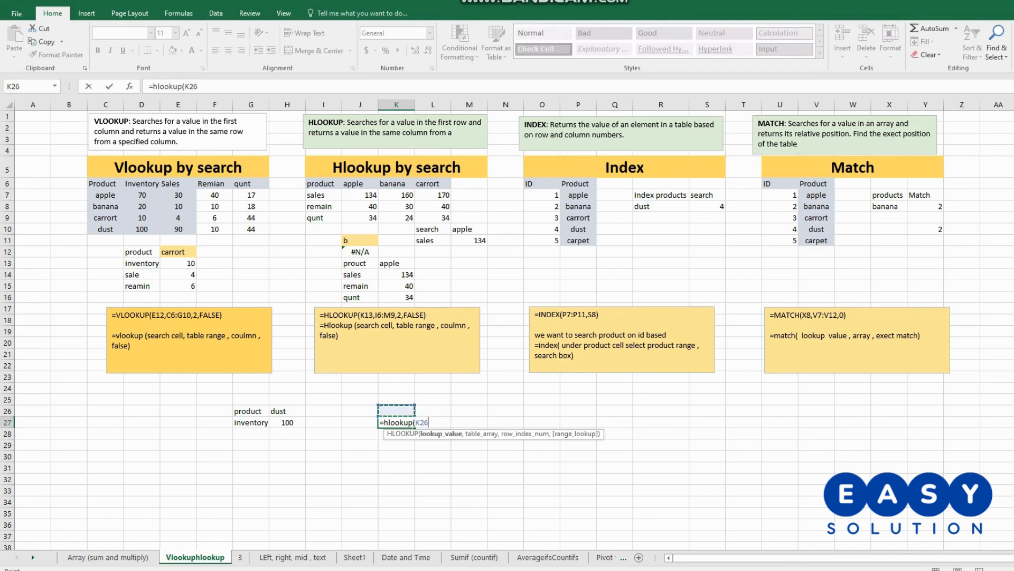
{"action": "type", "text": ","}
{"action": "left_click_drag", "start_coordinate": [323, 183], "coordinate": [438, 217]}
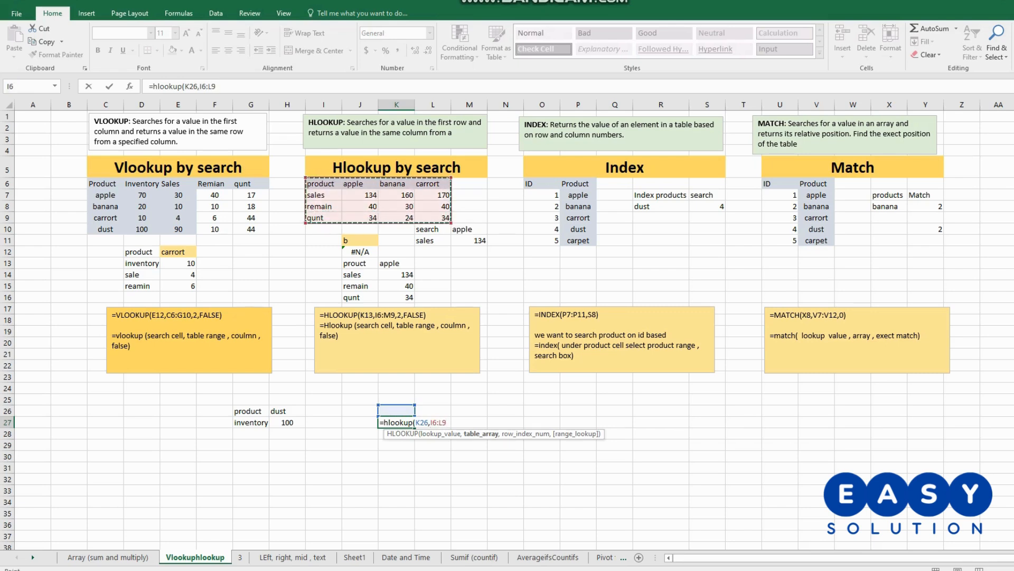
{"action": "type", "text": ","}
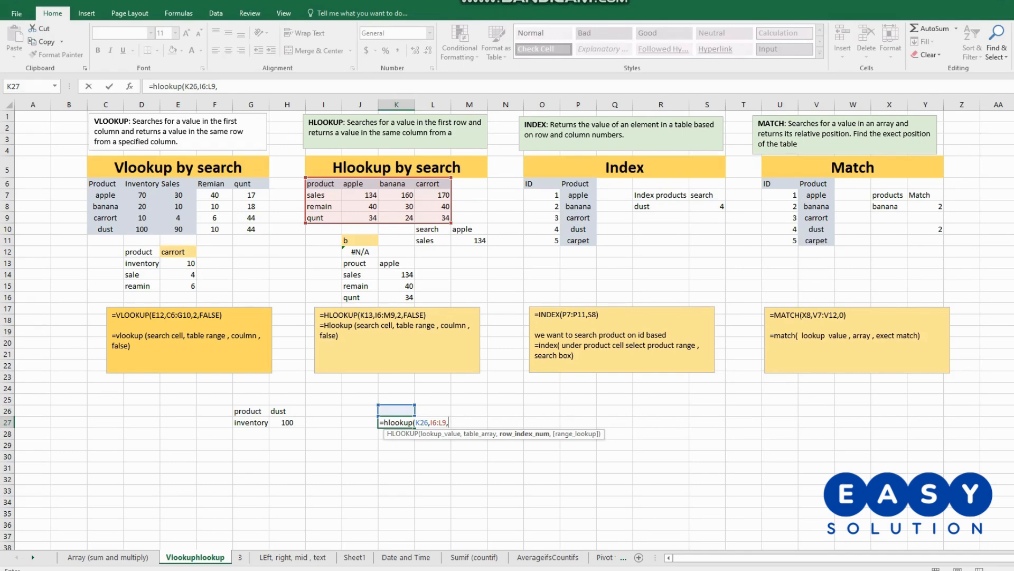
{"action": "type", "text": "2,"}
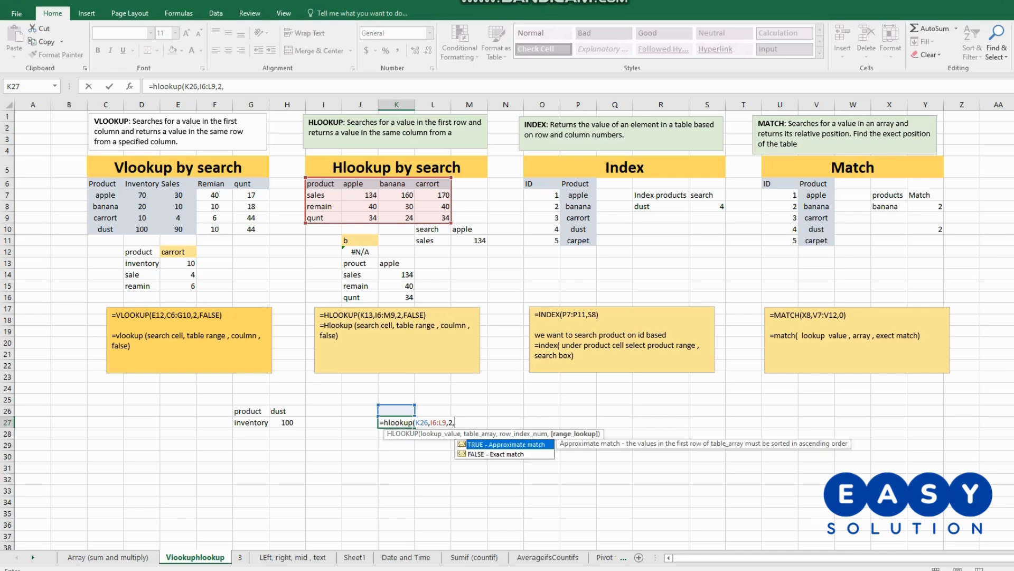
{"action": "type", "text": "false)"}
{"action": "key", "text": "Return"}
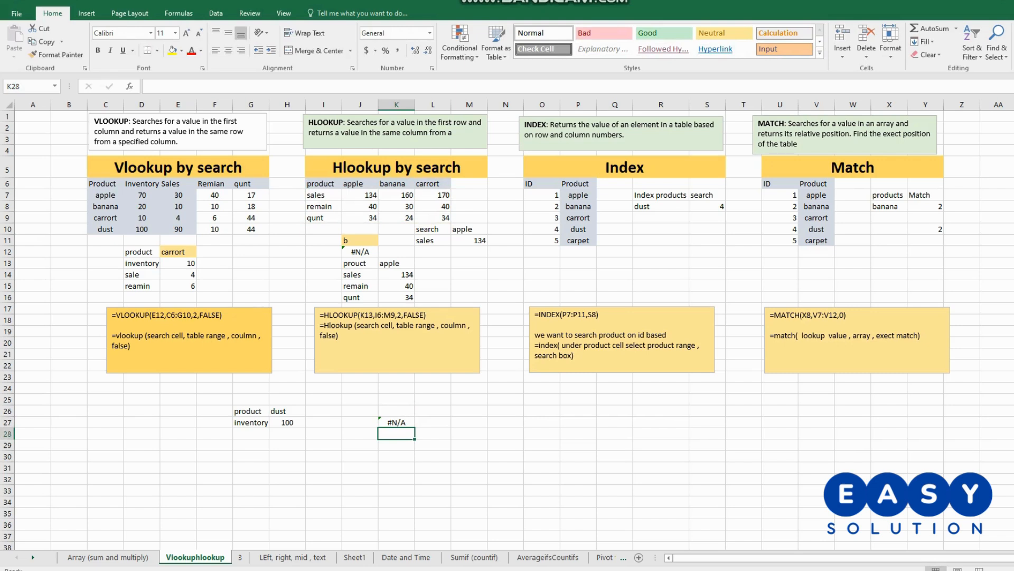
- Enter apple as the lookup product in K26 for the HLOOKUP formula
{"action": "left_click", "coordinate": [397, 411]}
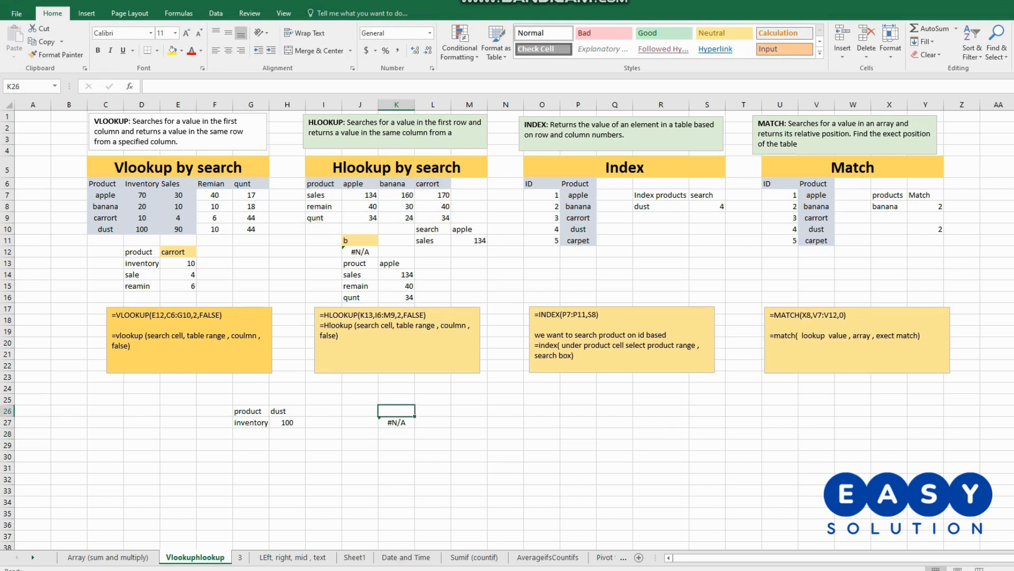
{"action": "type", "text": "apple"}
{"action": "key", "text": "Return"}
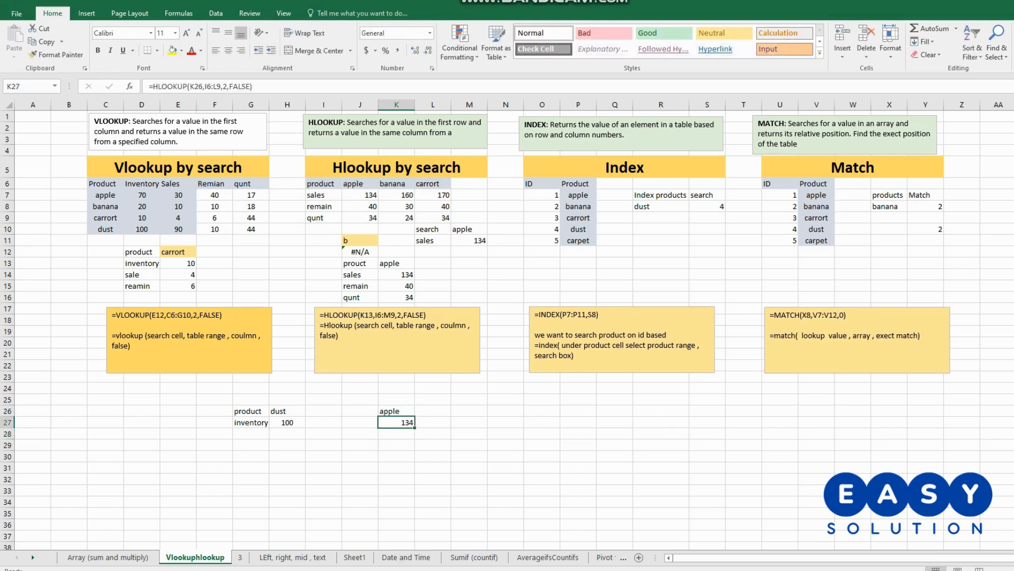
- Label the HLOOKUP block with sales in J27 and product in J26
{"action": "left_click", "coordinate": [360, 422]}
{"action": "type", "text": "sa"}
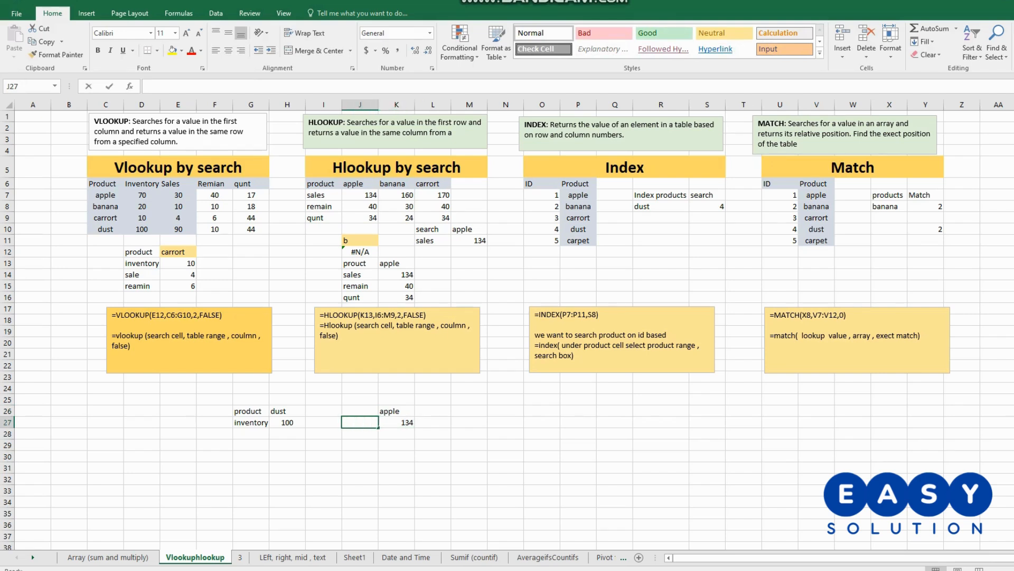
{"action": "type", "text": "les"}
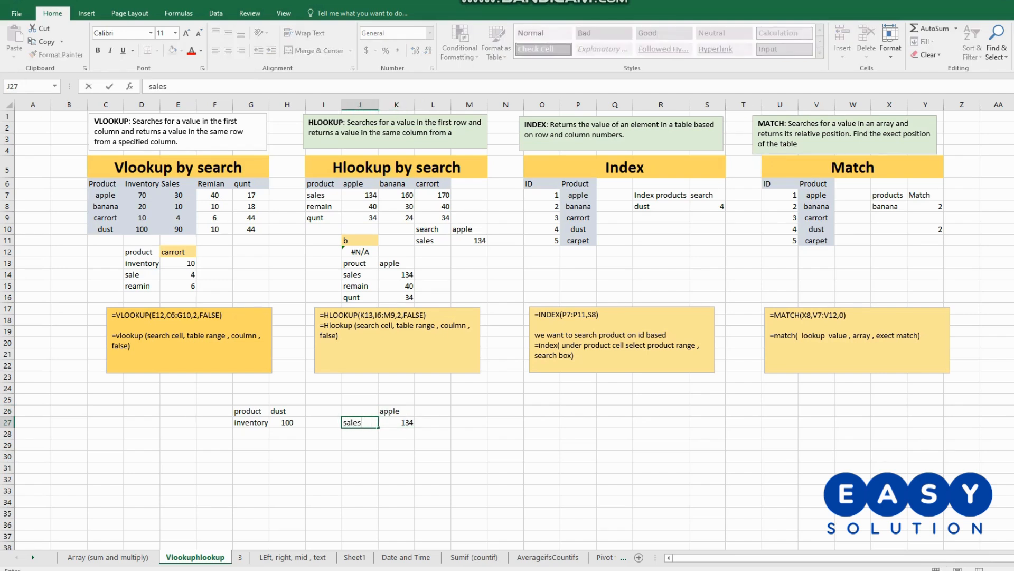
{"action": "left_click", "coordinate": [432, 456]}
{"action": "double_click", "coordinate": [360, 411]}
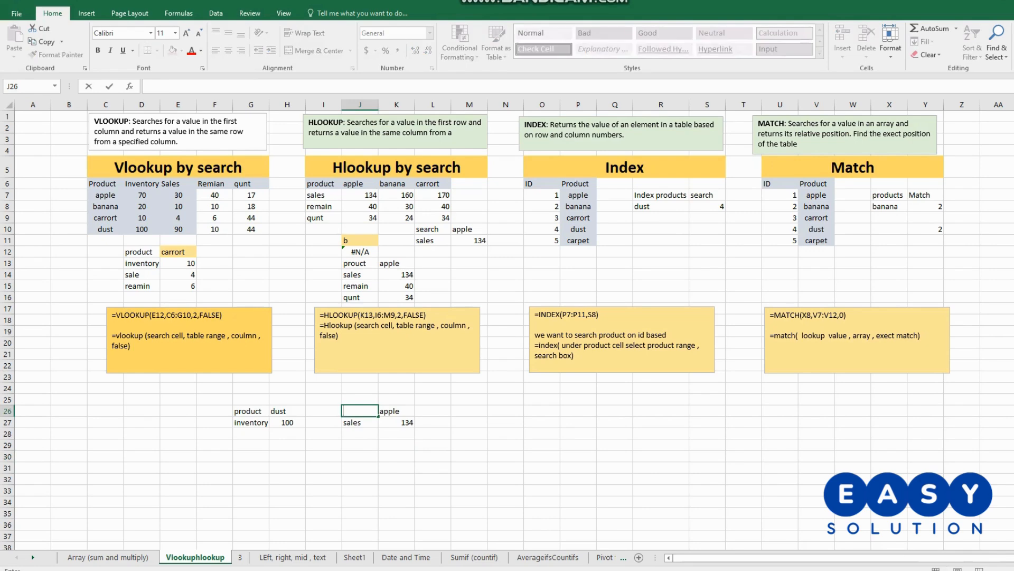
{"action": "type", "text": "product"}
{"action": "left_click", "coordinate": [396, 445]}
- Replace the lookup product in K26 with banana and center the sales result in K27
{"action": "left_click", "coordinate": [396, 411]}
{"action": "double_click", "coordinate": [397, 411]}
{"action": "left_click_drag", "start_coordinate": [400, 411], "coordinate": [380, 411]}
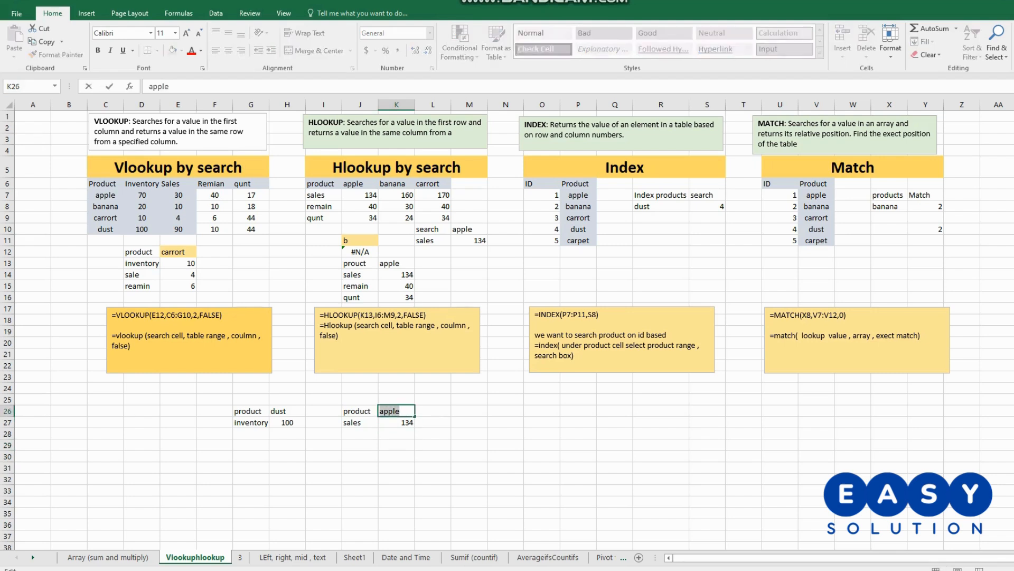
{"action": "type", "text": "banana"}
{"action": "key", "text": "Return"}
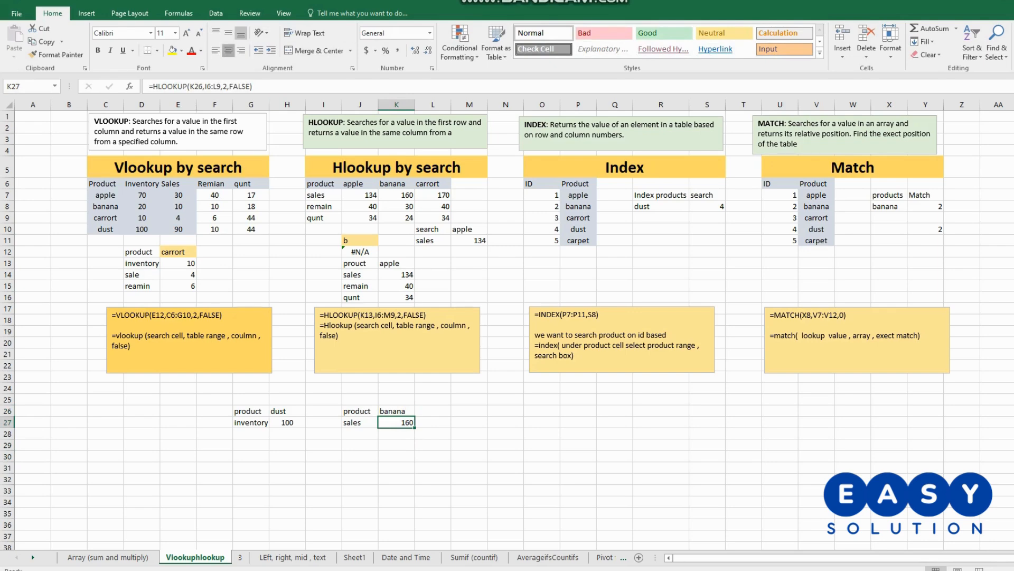
{"action": "left_click", "coordinate": [229, 50]}
{"action": "key", "text": "Right"}
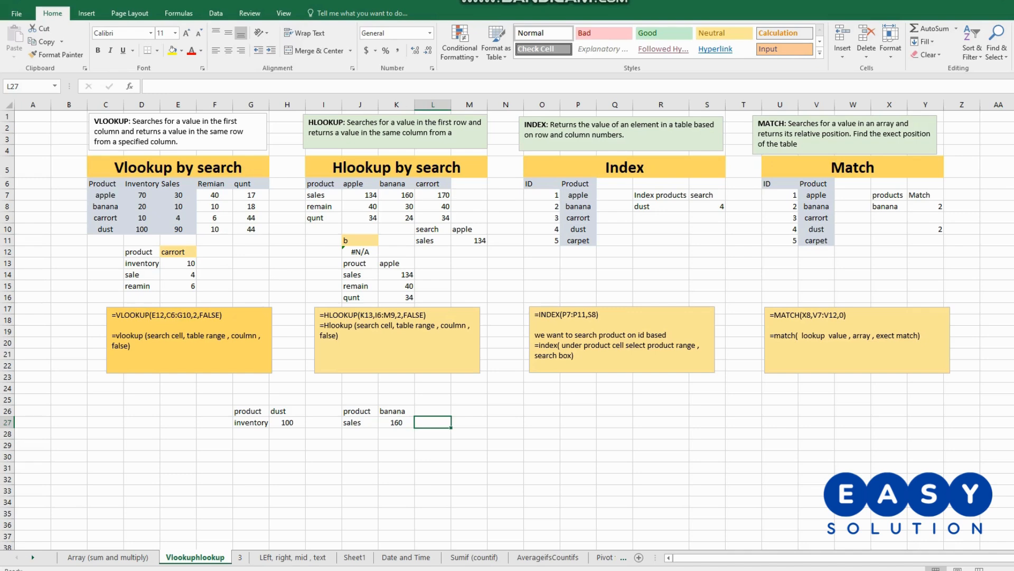
{"action": "left_click_drag", "start_coordinate": [323, 183], "coordinate": [438, 217]}
{"action": "right_click", "coordinate": [425, 212]}
{"action": "left_click", "coordinate": [460, 235]}
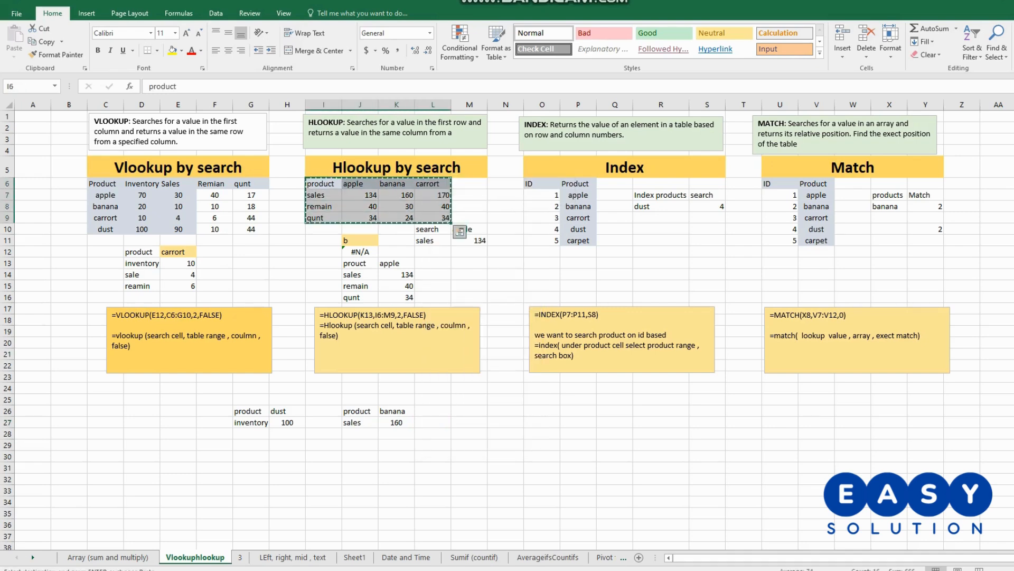
- On sheet 3, enter the label hlookup in U23 above the product table
{"action": "key", "text": "ctrl+Page_Down"}
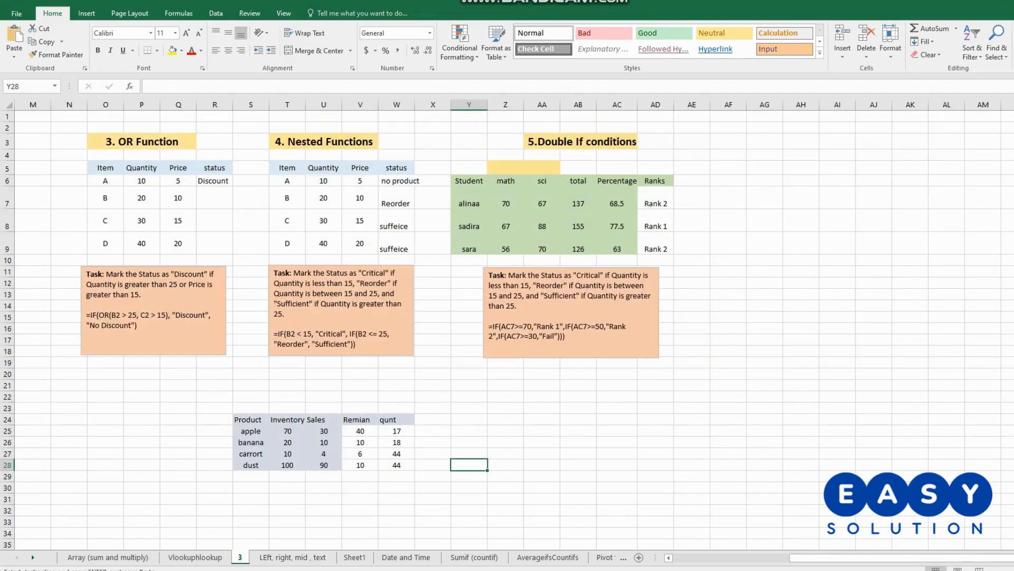
{"action": "left_click", "coordinate": [324, 408]}
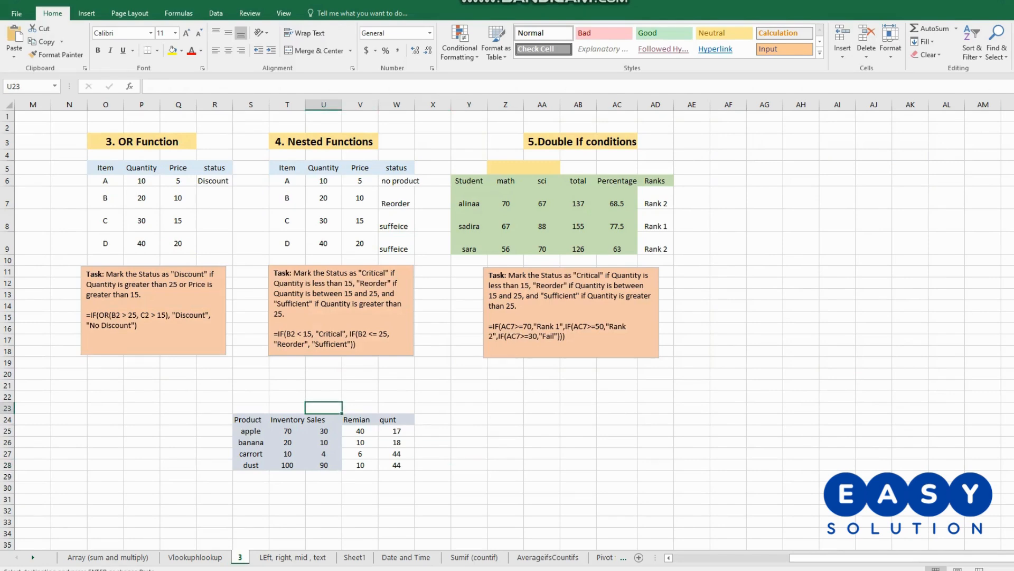
{"action": "type", "text": "hlookup"}
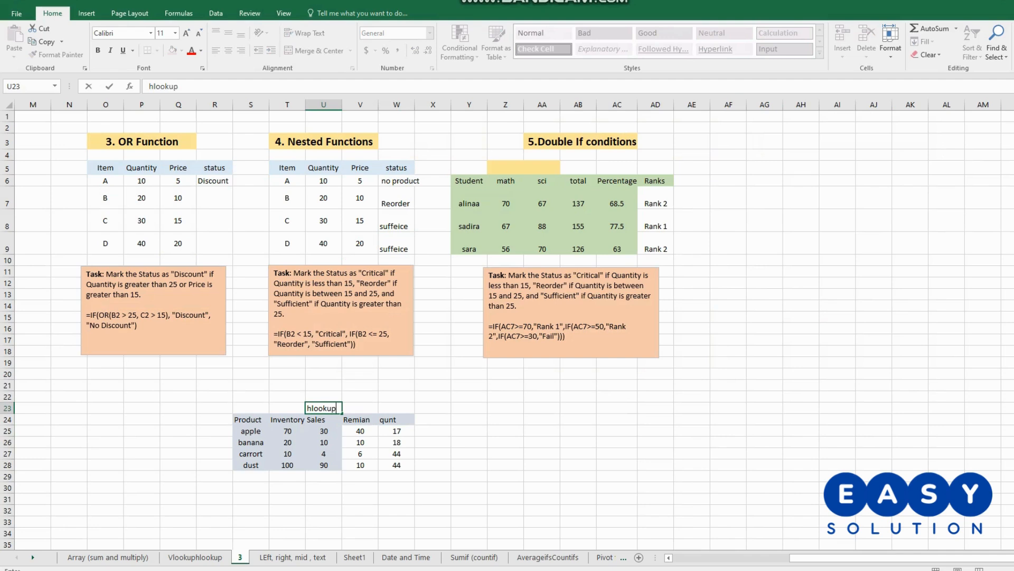
{"action": "left_click", "coordinate": [506, 420]}
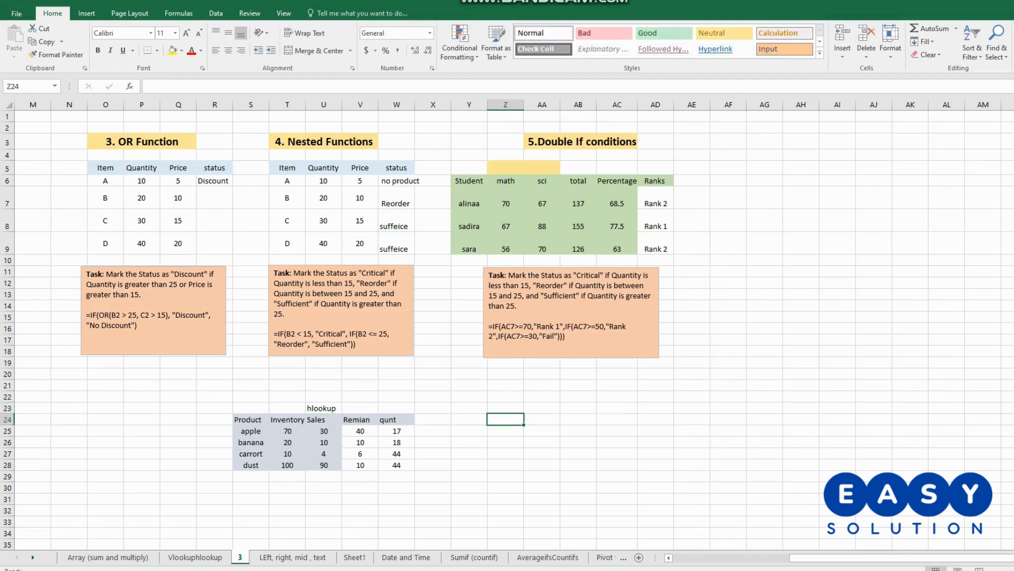
- Correct the label in U23 to vlookup
{"action": "double_click", "coordinate": [313, 408]}
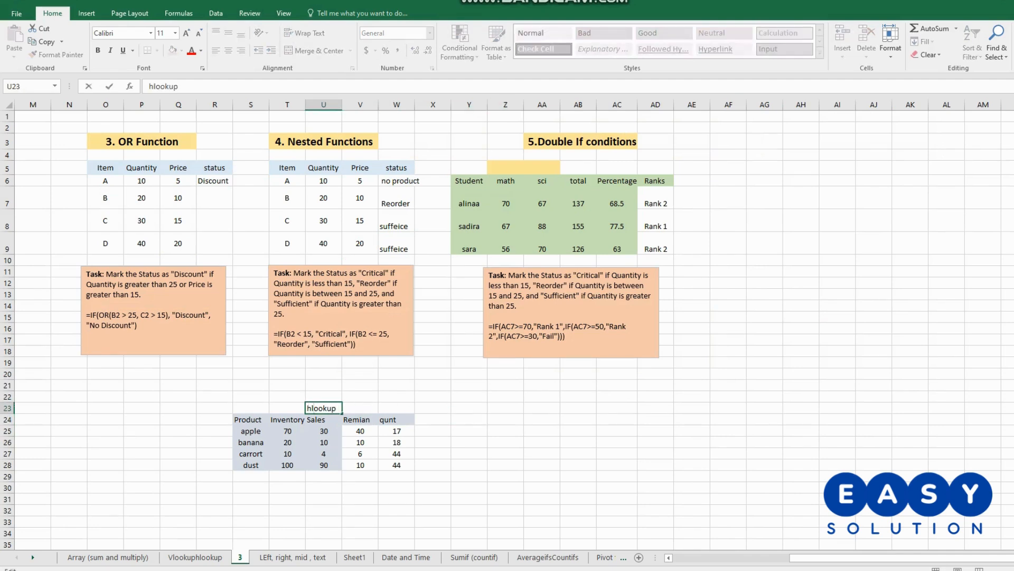
{"action": "left_click_drag", "start_coordinate": [312, 407], "coordinate": [307, 408]}
{"action": "type", "text": "v"}
{"action": "left_click", "coordinate": [617, 420]}
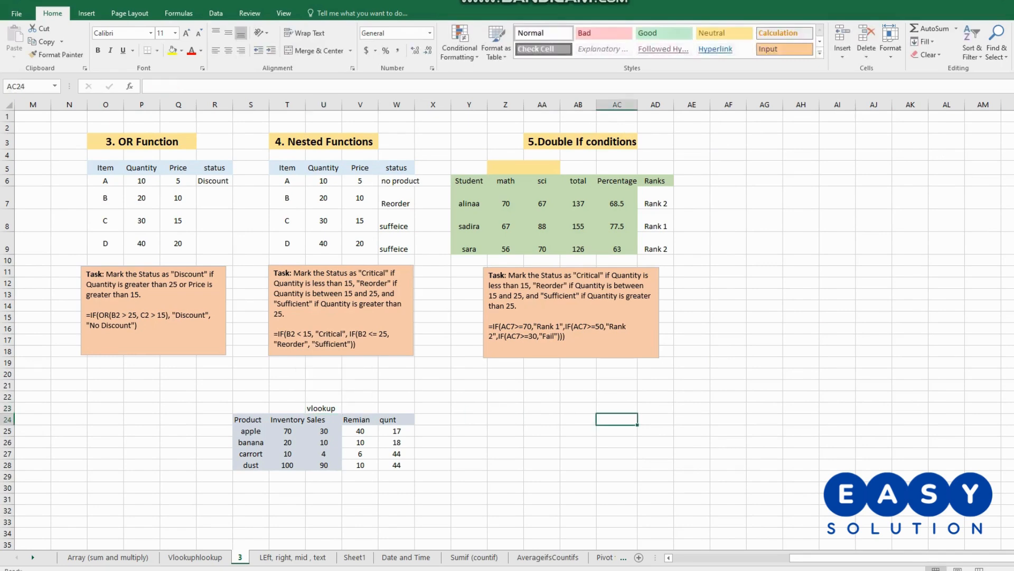
{"action": "left_click", "coordinate": [505, 420]}
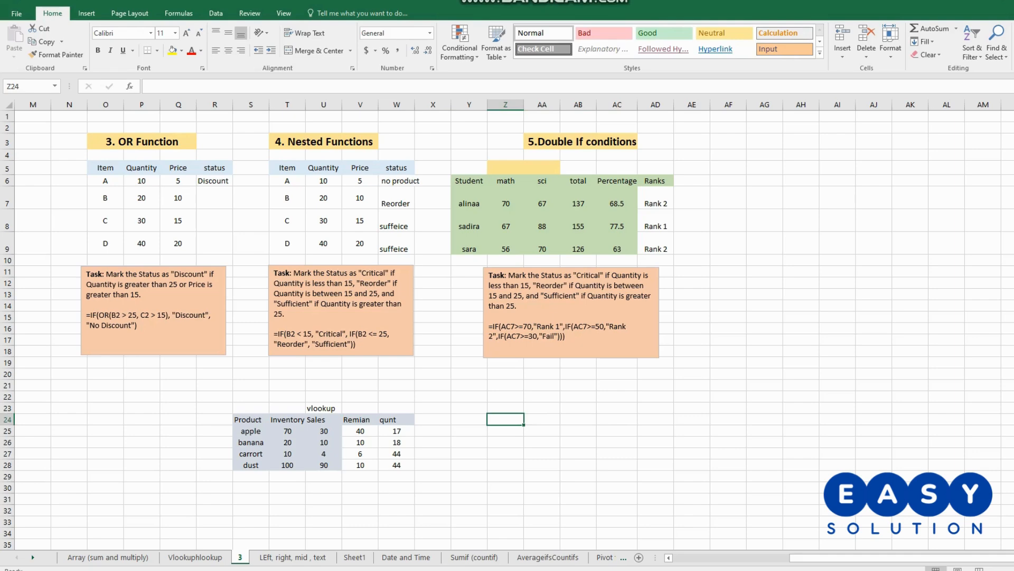
{"action": "left_click", "coordinate": [542, 419]}
{"action": "left_click_drag", "start_coordinate": [506, 409], "coordinate": [579, 442]}
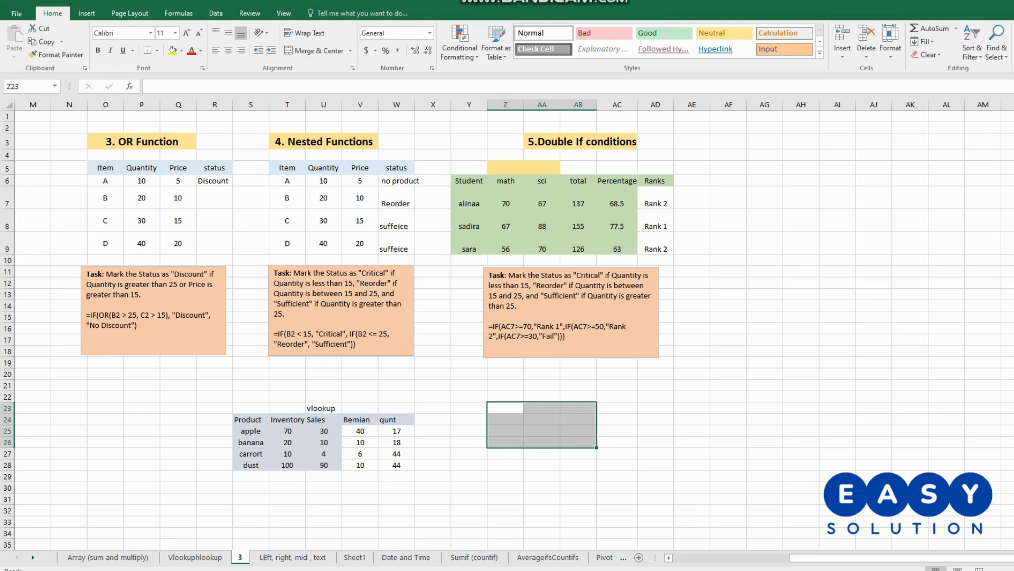
{"action": "left_click", "coordinate": [578, 454]}
- Copy the horizontal product table I6:L9 from the Vlookuphlookup sheet and paste it at AA24 on sheet 3
{"action": "left_click", "coordinate": [195, 557]}
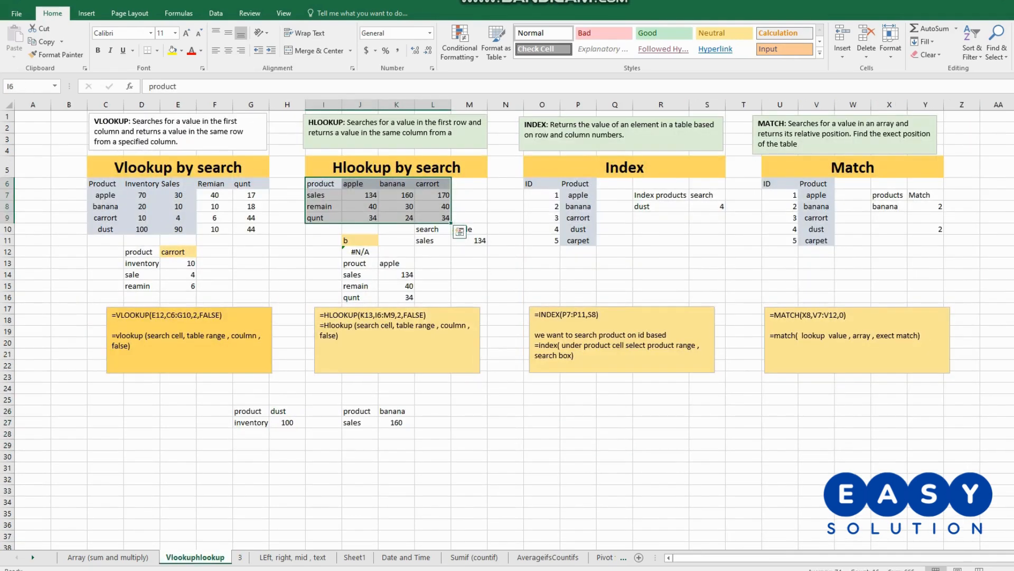
{"action": "left_click", "coordinate": [460, 231]}
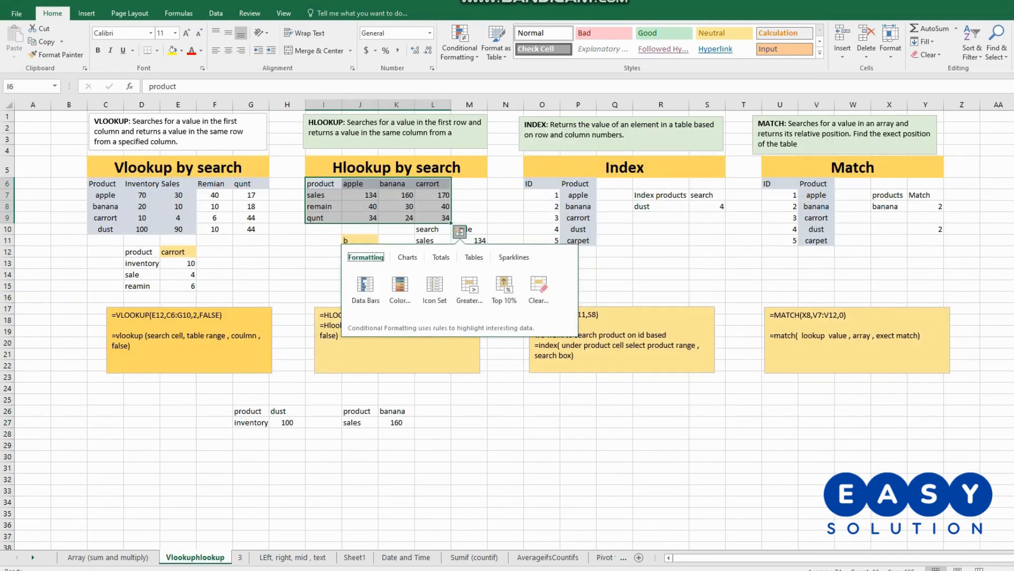
{"action": "left_click", "coordinate": [324, 196]}
{"action": "left_click_drag", "start_coordinate": [323, 184], "coordinate": [434, 217]}
{"action": "key", "text": "ctrl+c"}
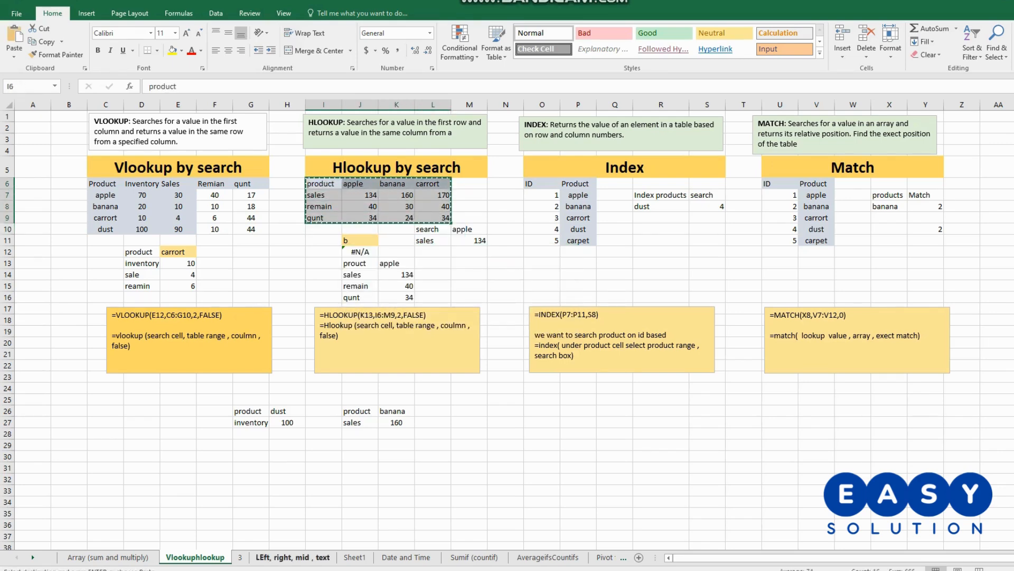
{"action": "left_click", "coordinate": [240, 557]}
{"action": "left_click", "coordinate": [542, 431]}
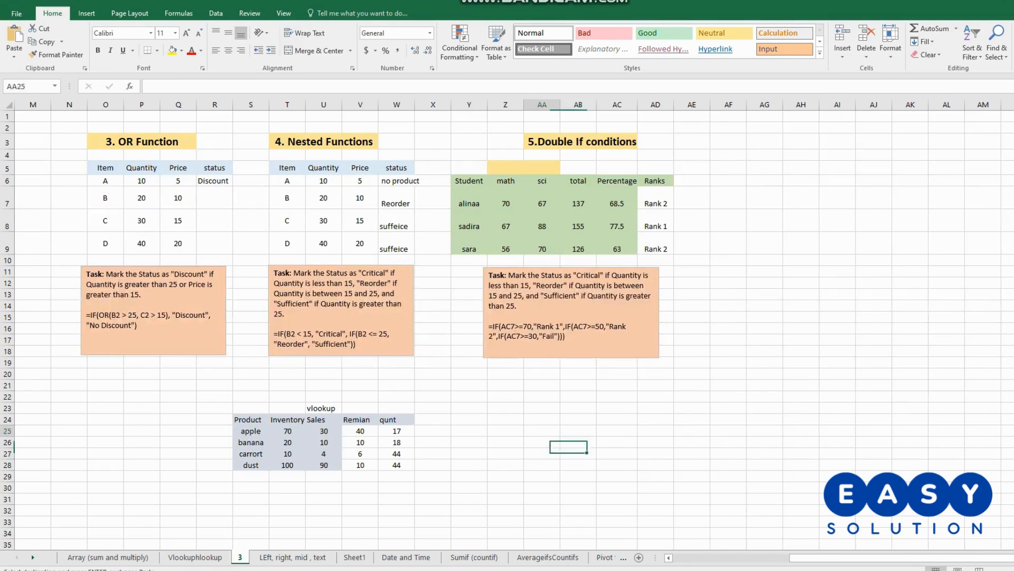
{"action": "left_click", "coordinate": [542, 420]}
{"action": "key", "text": "ctrl+v"}
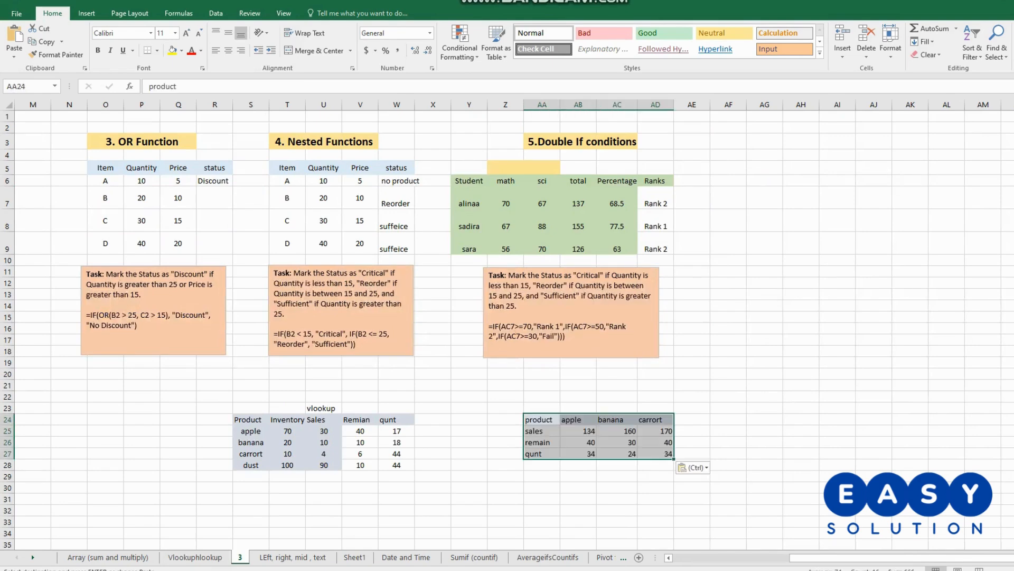
{"action": "left_click", "coordinate": [728, 420]}
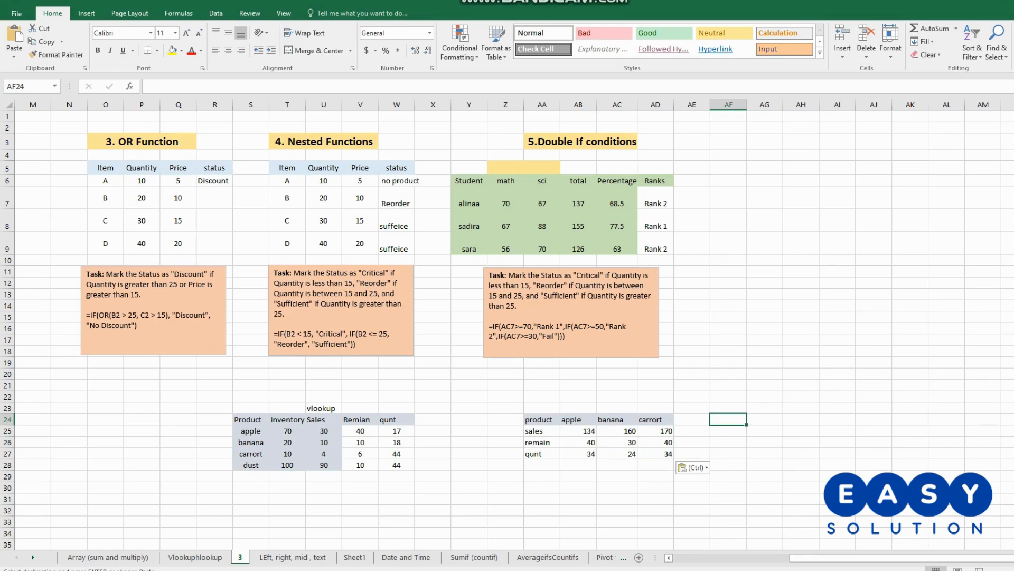
- Return to the Vlookuphlookup sheet, clear the copy marker, and select G25 above the VLOOKUP product label
{"action": "left_click", "coordinate": [195, 558]}
{"action": "left_click", "coordinate": [578, 434]}
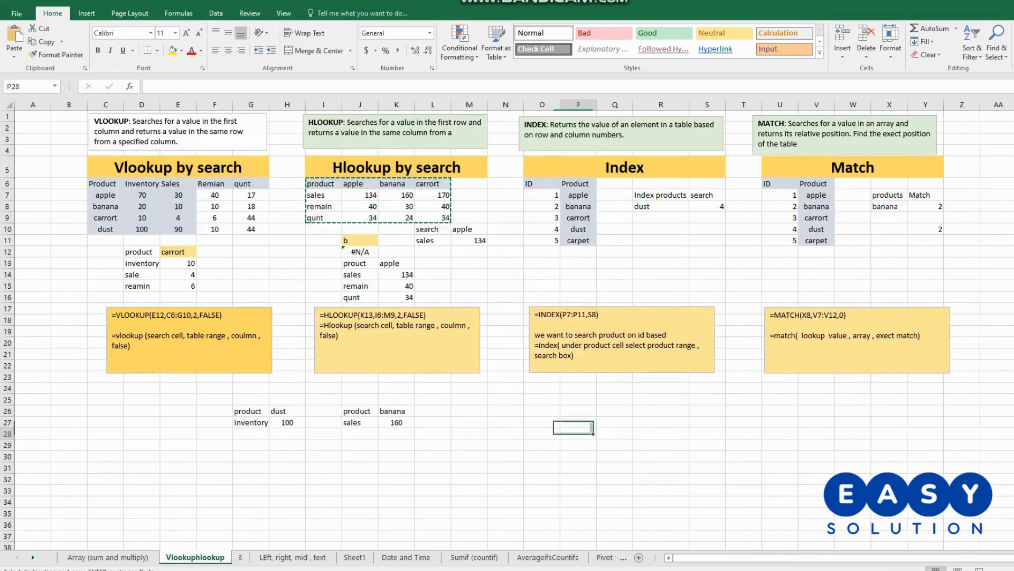
{"action": "key", "text": "Escape"}
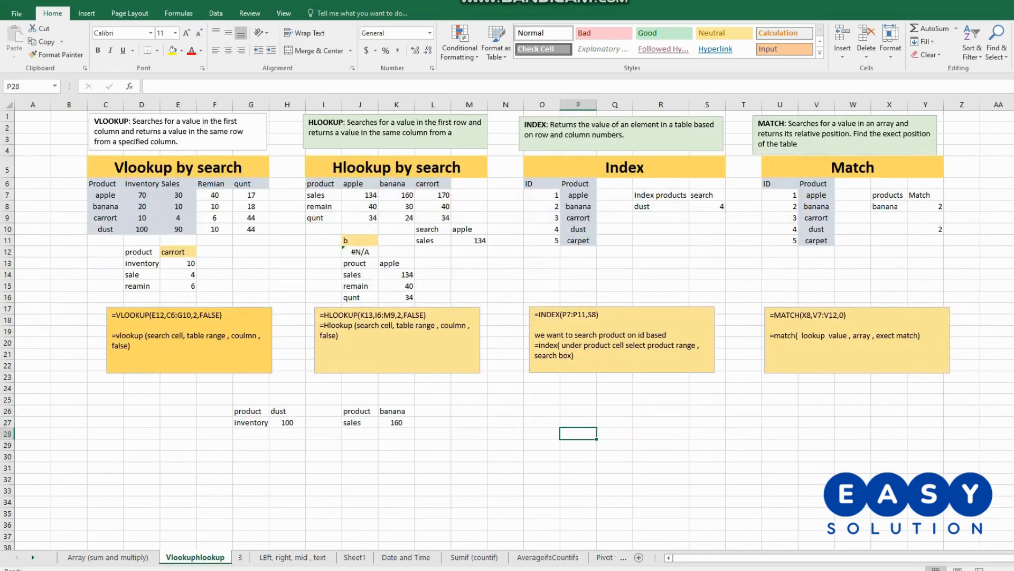
{"action": "left_click", "coordinate": [251, 400]}
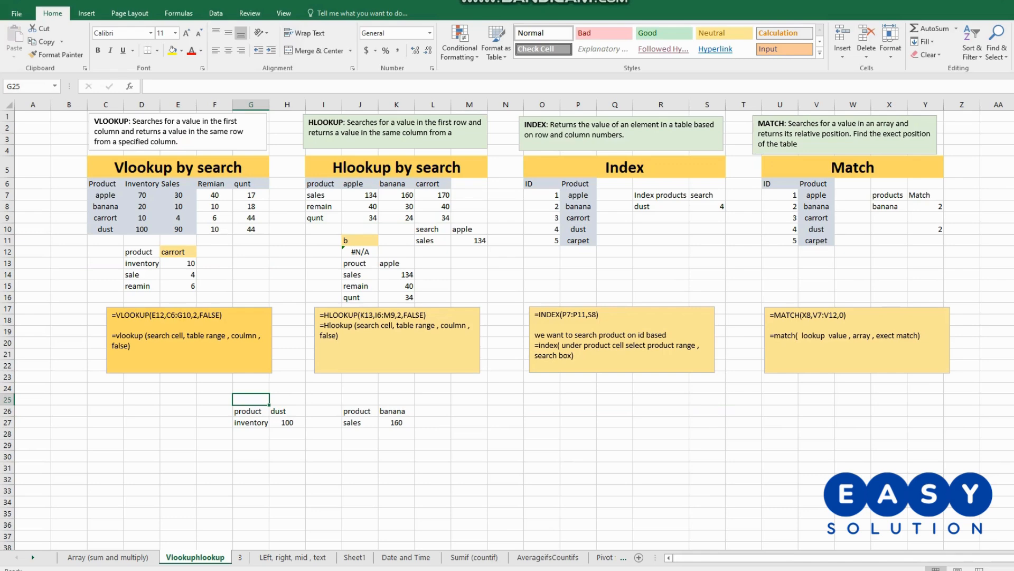
- Enter the label "2 sheet compin formula" in G25 above the VLOOKUP product label
{"action": "type", "text": "t"}
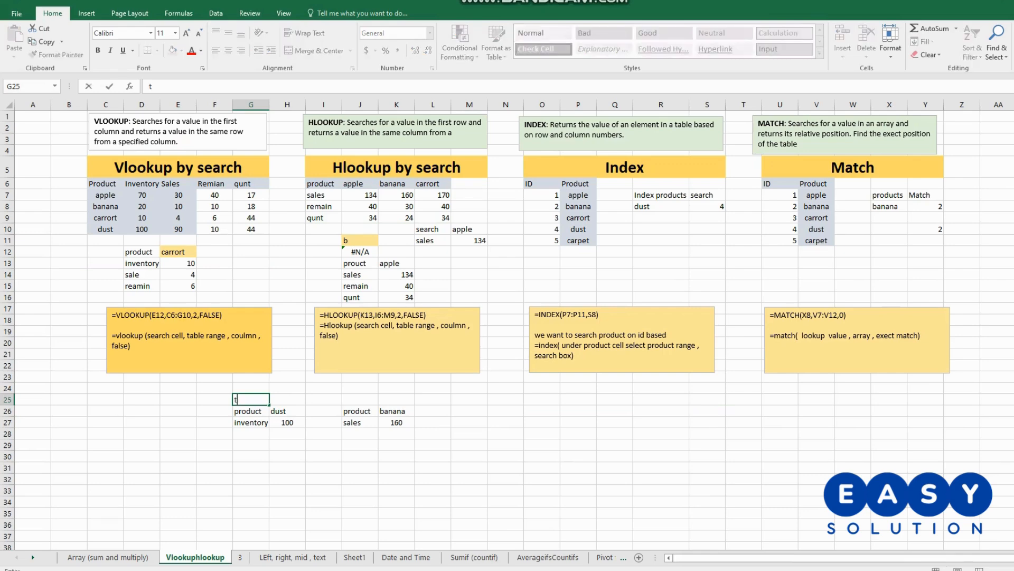
{"action": "key", "text": "BackSpace"}
{"action": "type", "text": "2 sheet compin"}
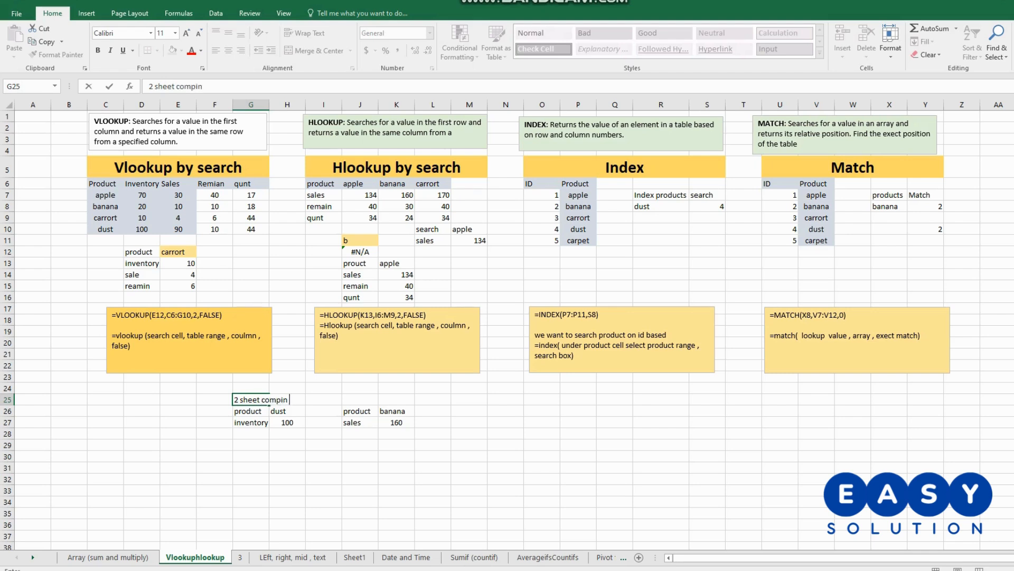
{"action": "type", "text": " formula"}
{"action": "left_click", "coordinate": [433, 423]}
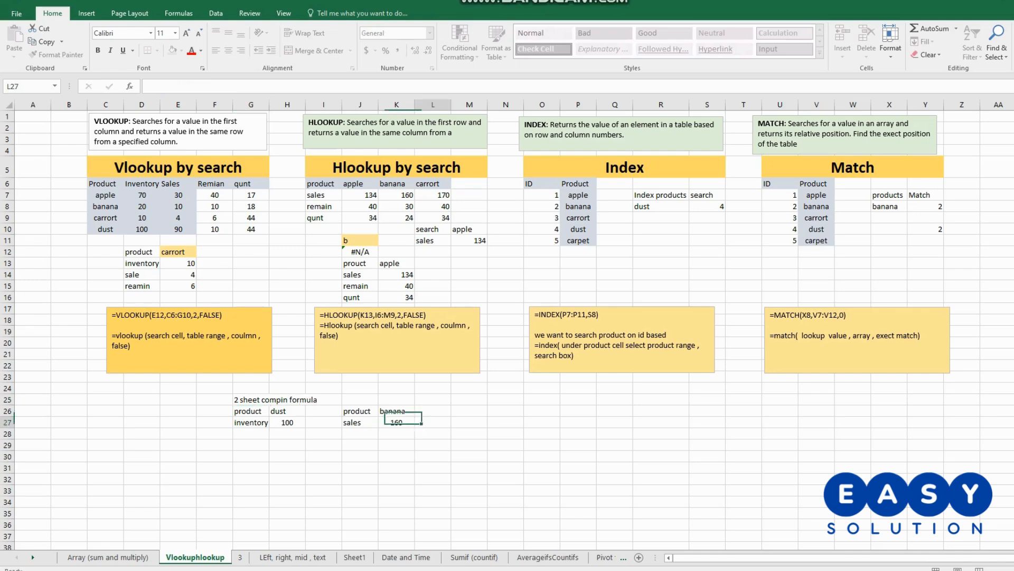
- Enter the label hlookup in J25 above the banana product lookup
{"action": "left_click", "coordinate": [360, 400]}
{"action": "type", "text": "h"}
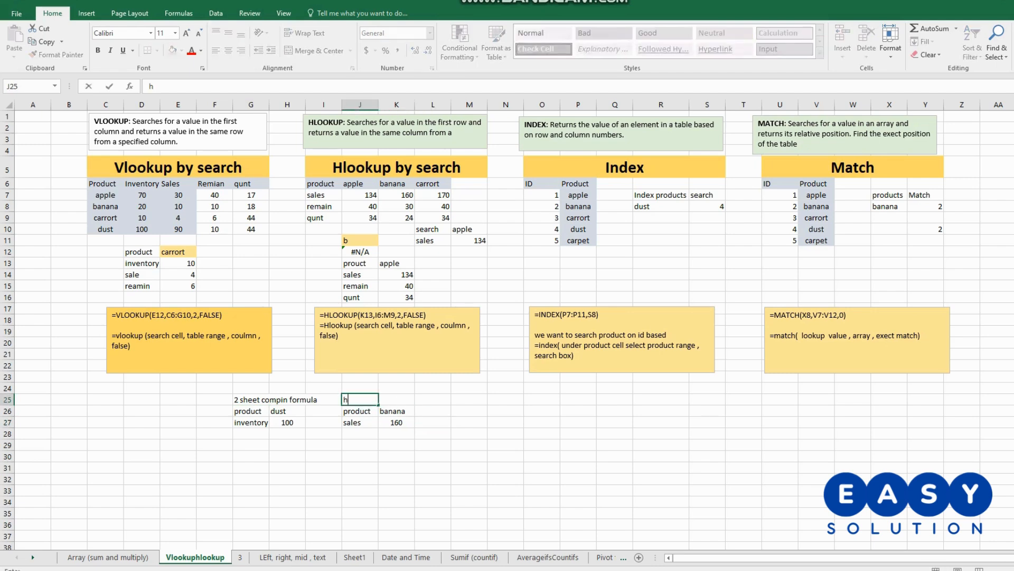
{"action": "type", "text": "lookup"}
- Clear the whole label text from G25
{"action": "left_click", "coordinate": [251, 399]}
{"action": "double_click", "coordinate": [251, 400]}
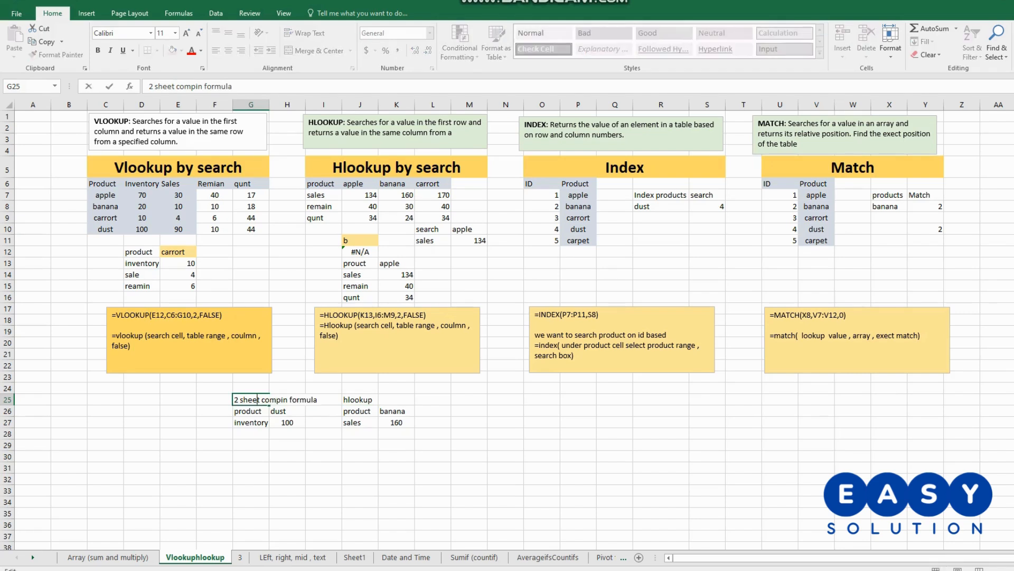
{"action": "double_click", "coordinate": [248, 399]}
{"action": "left_click", "coordinate": [248, 399]}
{"action": "left_click_drag", "start_coordinate": [233, 400], "coordinate": [318, 399]}
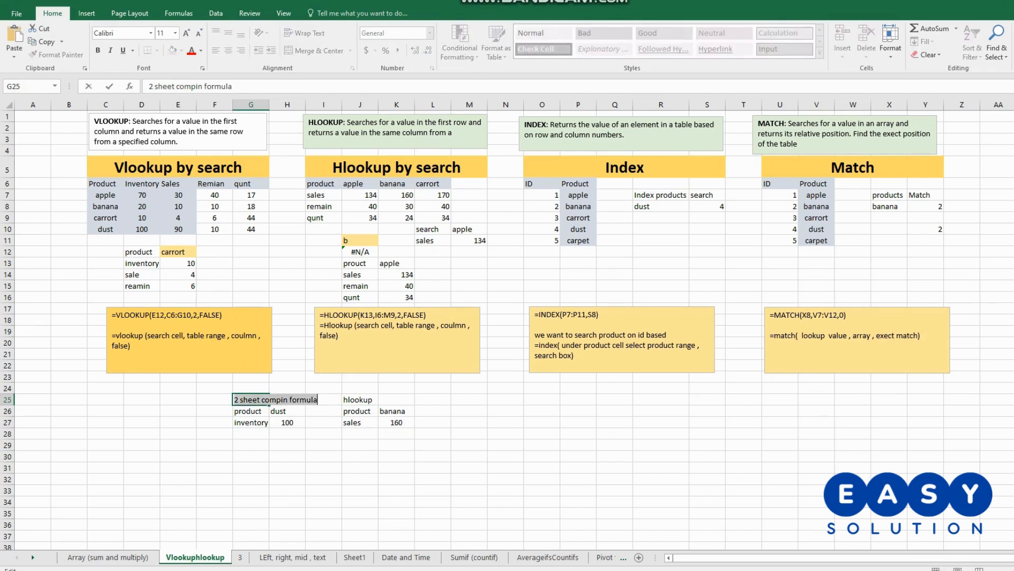
{"action": "key", "text": "BackSpace"}
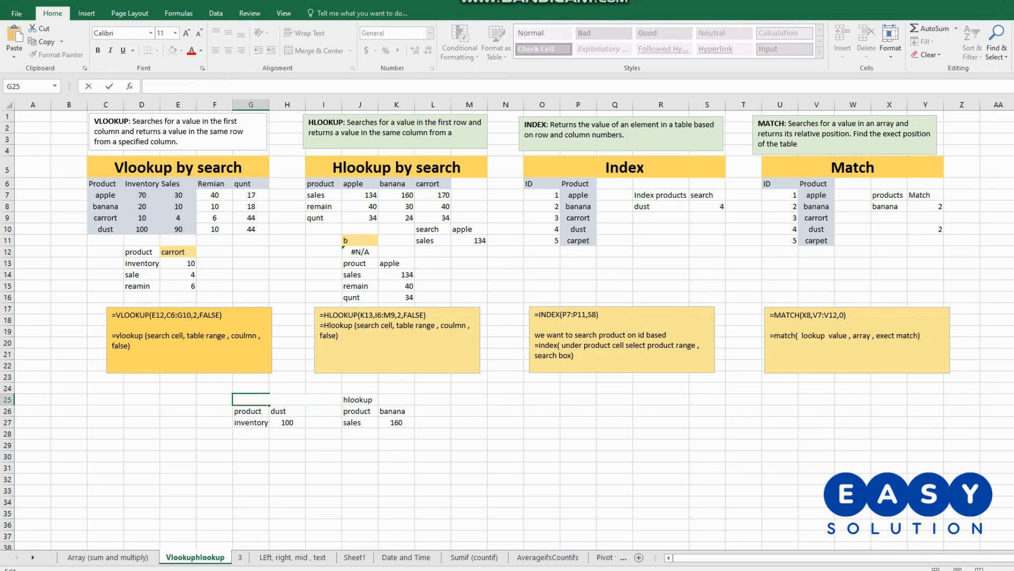
{"action": "left_click", "coordinate": [179, 411]}
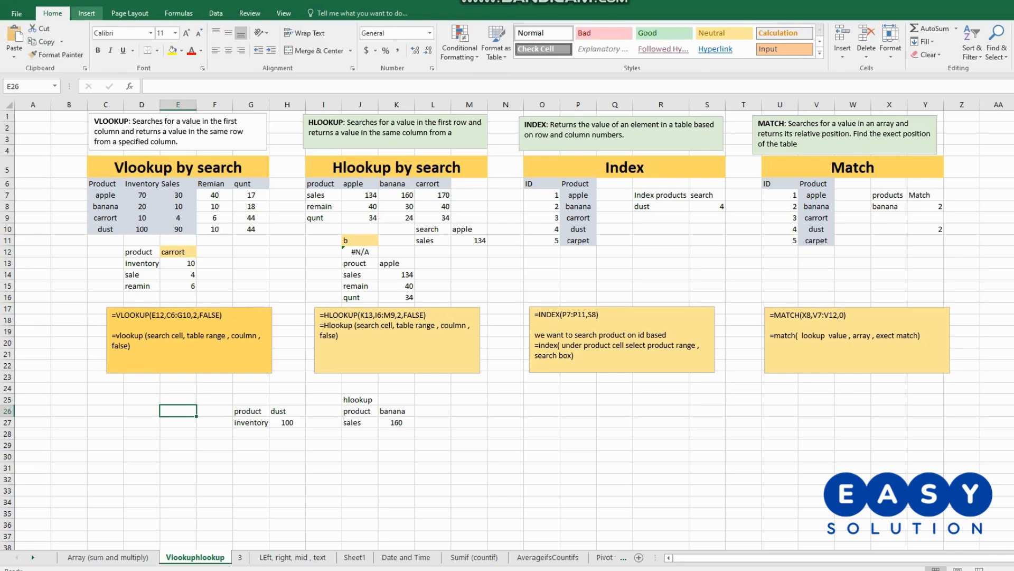
- Insert a text box beside the dust product lookup, about D25:F30, reading "2 sheet compin formula vlookup"
{"action": "left_click", "coordinate": [86, 13]}
{"action": "left_click", "coordinate": [775, 42]}
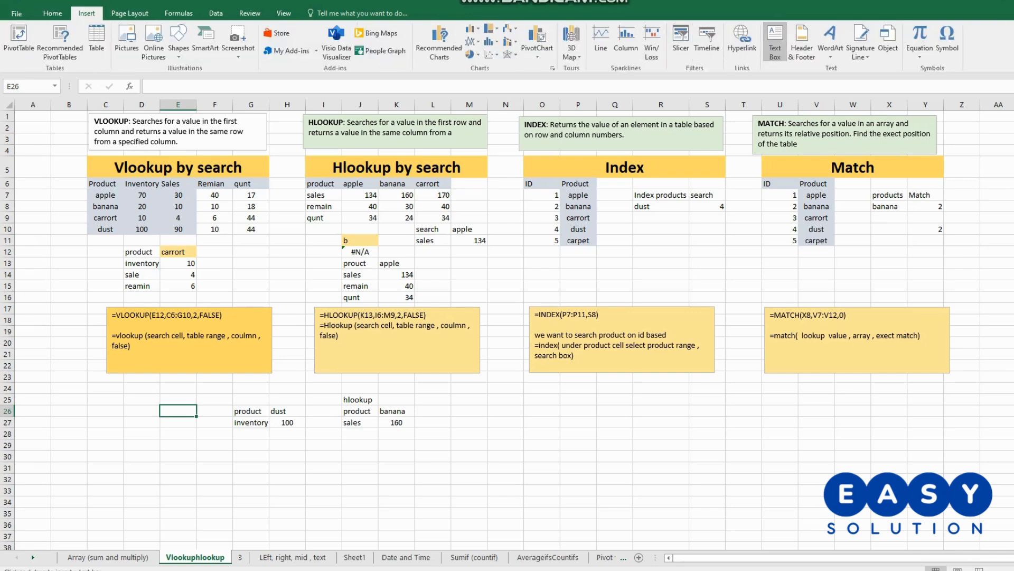
{"action": "left_click_drag", "start_coordinate": [133, 401], "coordinate": [226, 464]}
{"action": "type", "text": "2 sheet compin formula "}
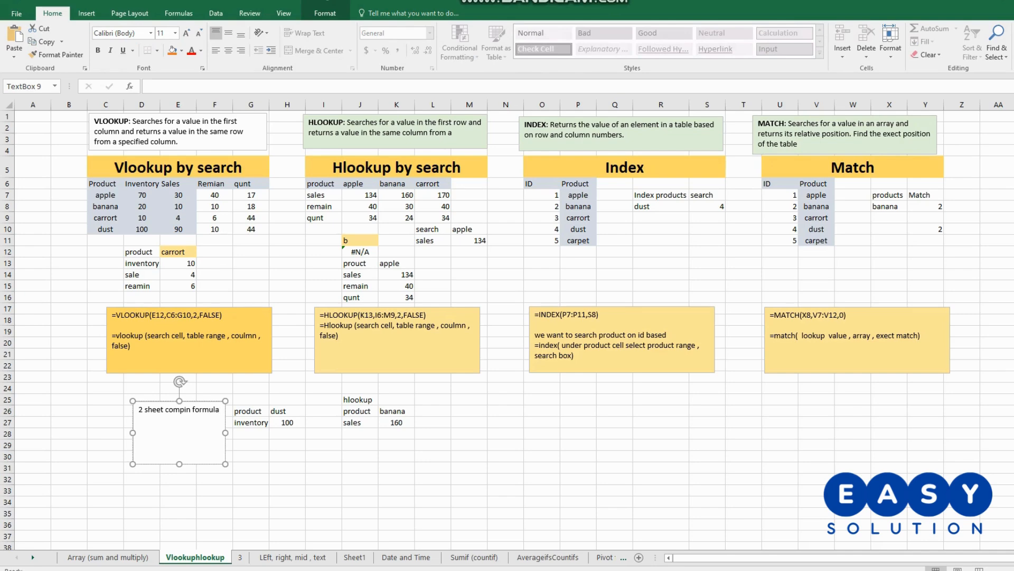
{"action": "type", "text": "vlookup"}
- Duplicate the text box, place the copy below the INDEX formula note, and change its word vlookup to hlookup
{"action": "key", "text": "ctrl+d"}
{"action": "left_click_drag", "start_coordinate": [160, 409], "coordinate": [615, 384]}
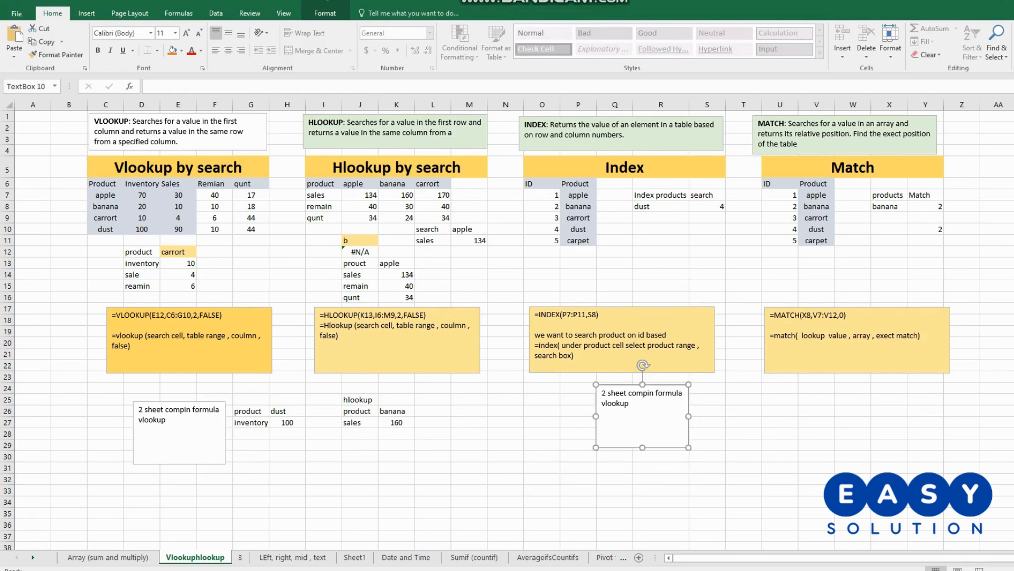
{"action": "double_click", "coordinate": [615, 402]}
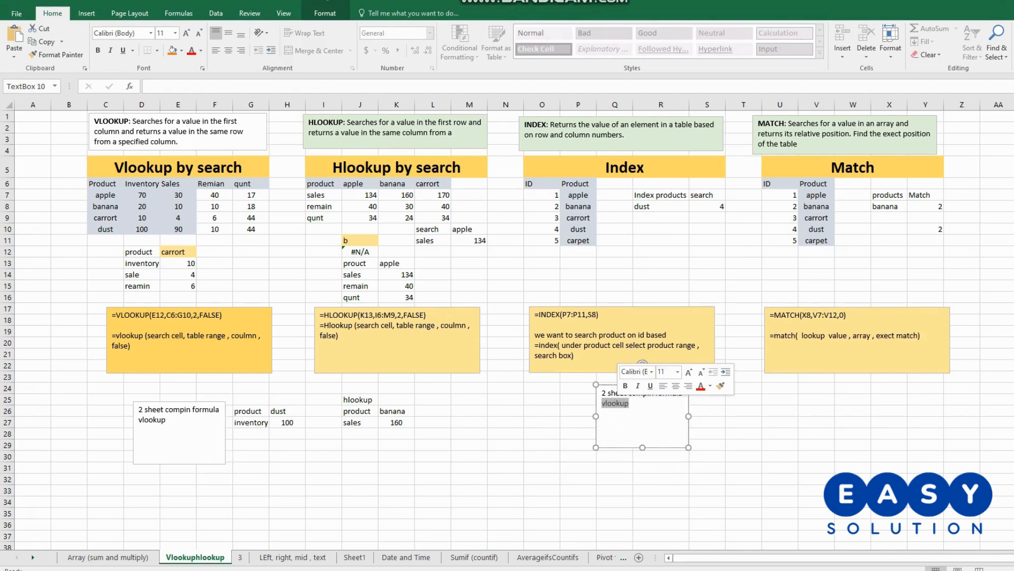
{"action": "type", "text": "hlo"}
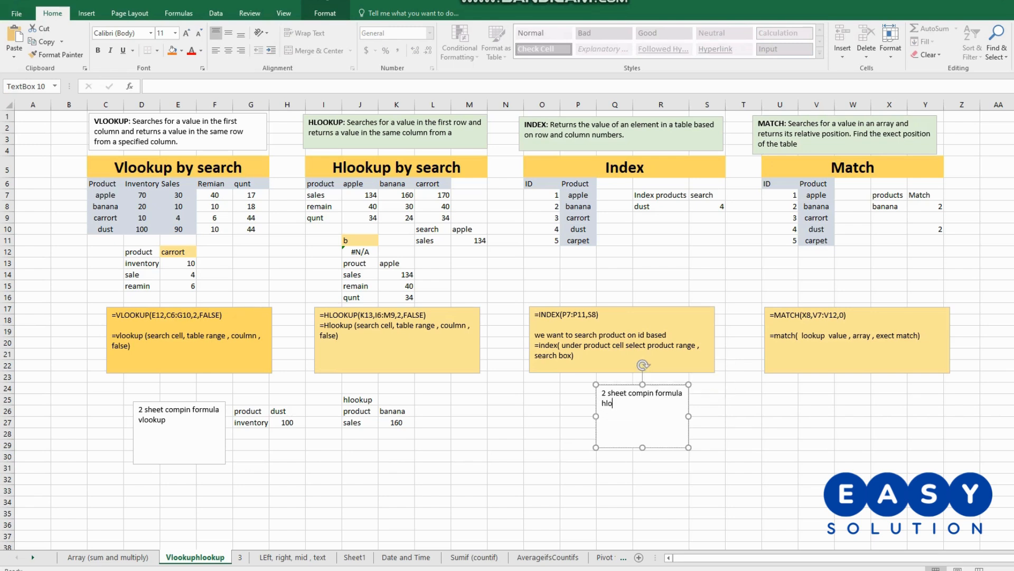
{"action": "type", "text": "okup"}
{"action": "left_click", "coordinate": [743, 501]}
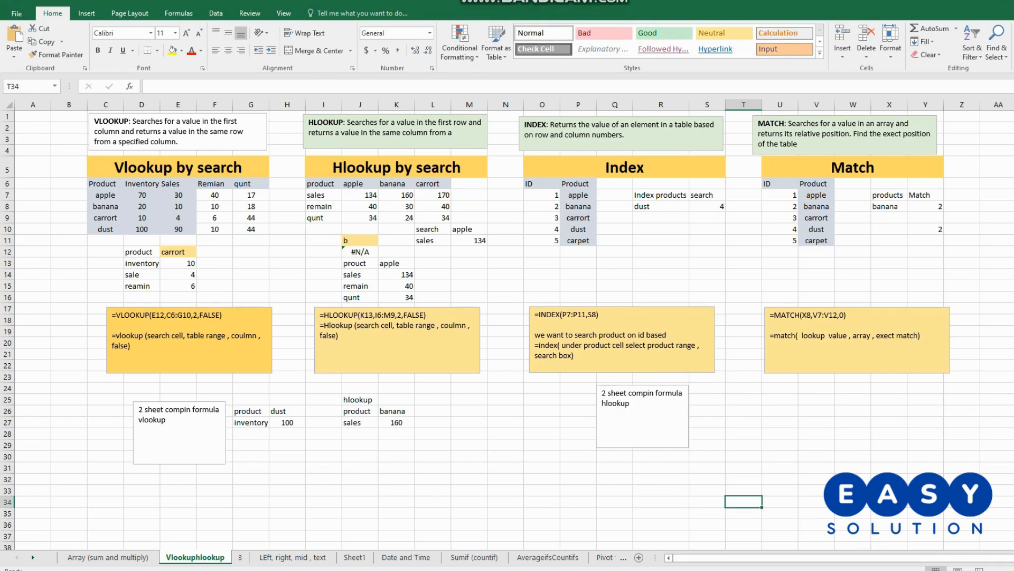
- Enter the labels product, remain and sales in M26:M28
{"action": "left_click_drag", "start_coordinate": [360, 411], "coordinate": [397, 411]}
{"action": "left_click", "coordinate": [506, 411]}
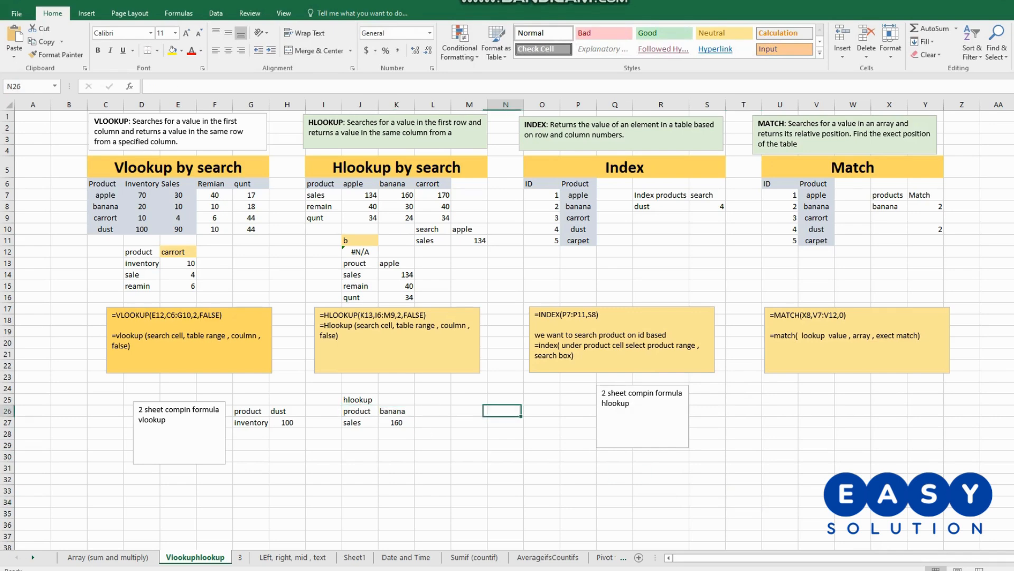
{"action": "left_click", "coordinate": [469, 411]}
{"action": "type", "text": "p"}
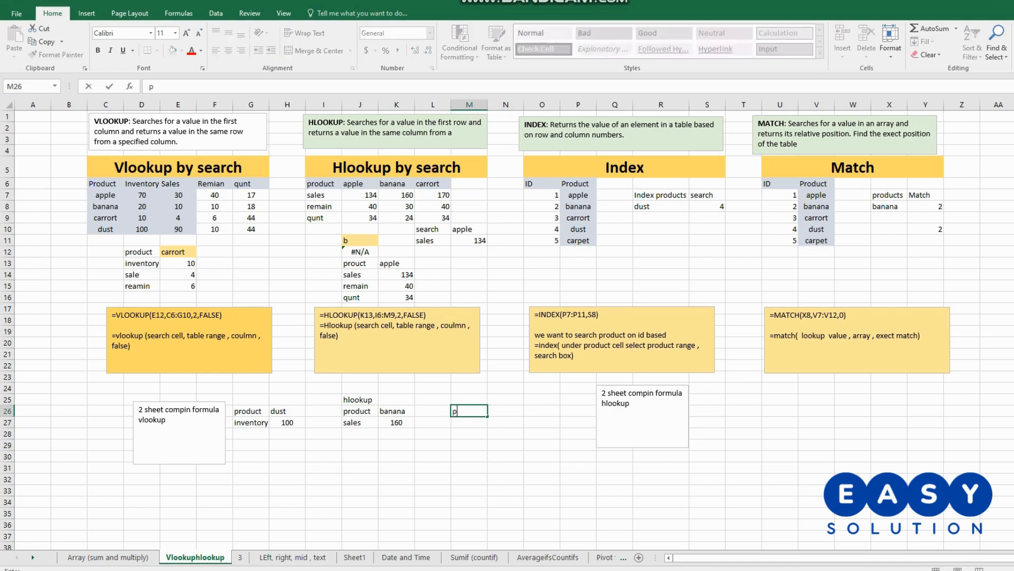
{"action": "type", "text": "roduct"}
{"action": "key", "text": "Return"}
{"action": "type", "text": "remain"}
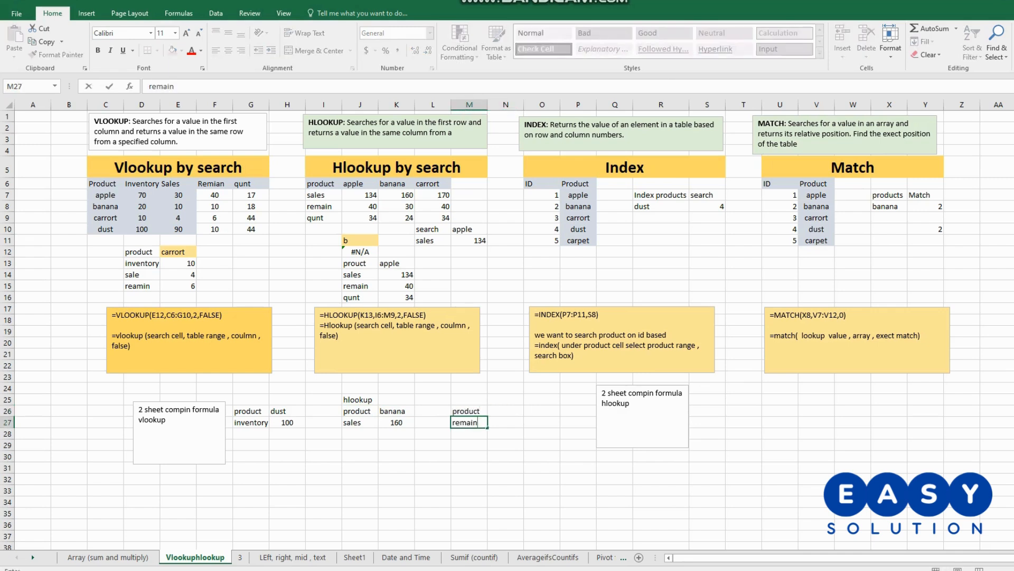
{"action": "key", "text": "Return"}
{"action": "type", "text": "sales"}
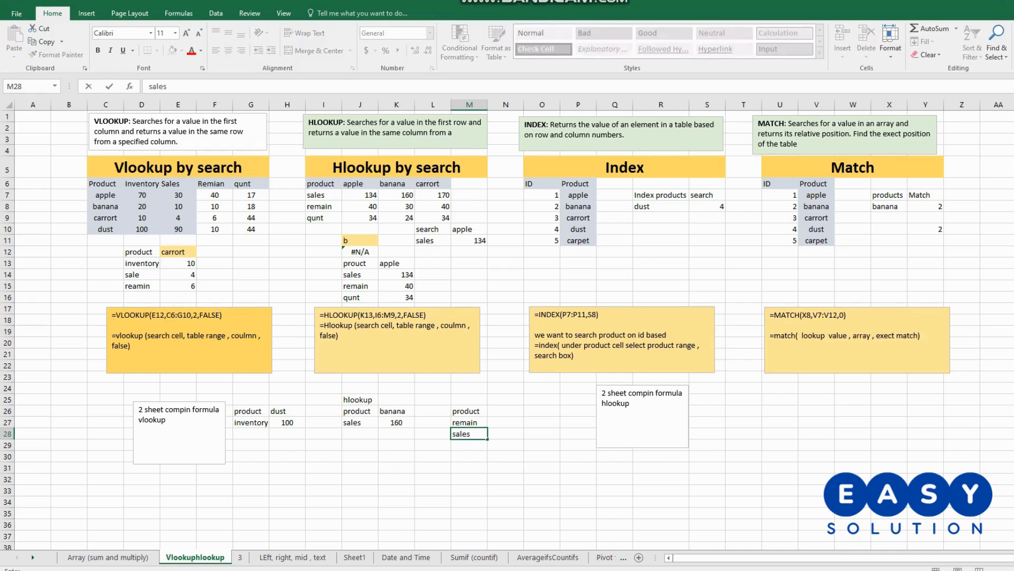
{"action": "left_click", "coordinate": [506, 411]}
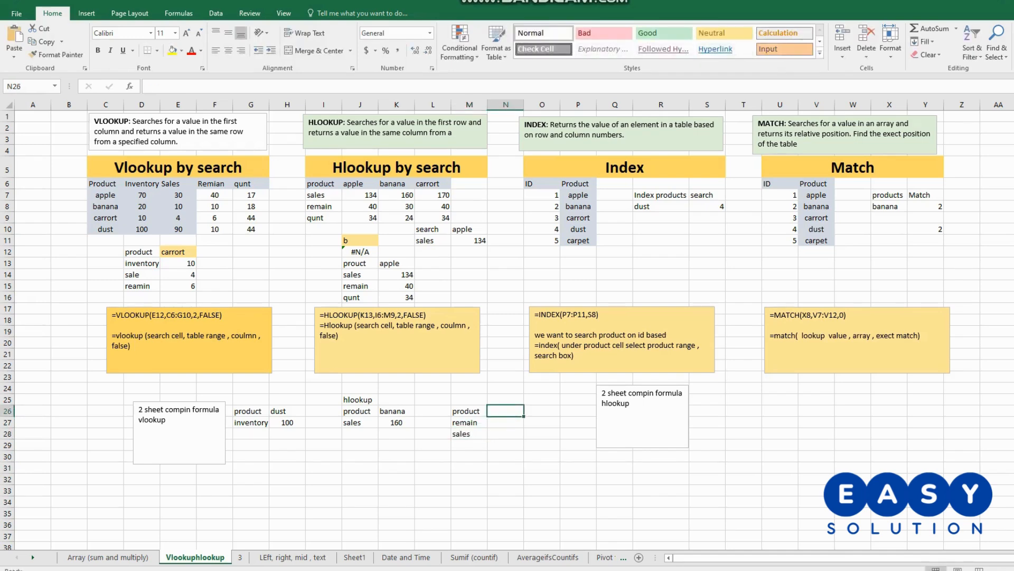
- Start an HLOOKUP formula in N27 with N26 as the lookup value and AA24:AD27 on sheet 3 as the table array
{"action": "left_click", "coordinate": [505, 422]}
{"action": "type", "text": "="}
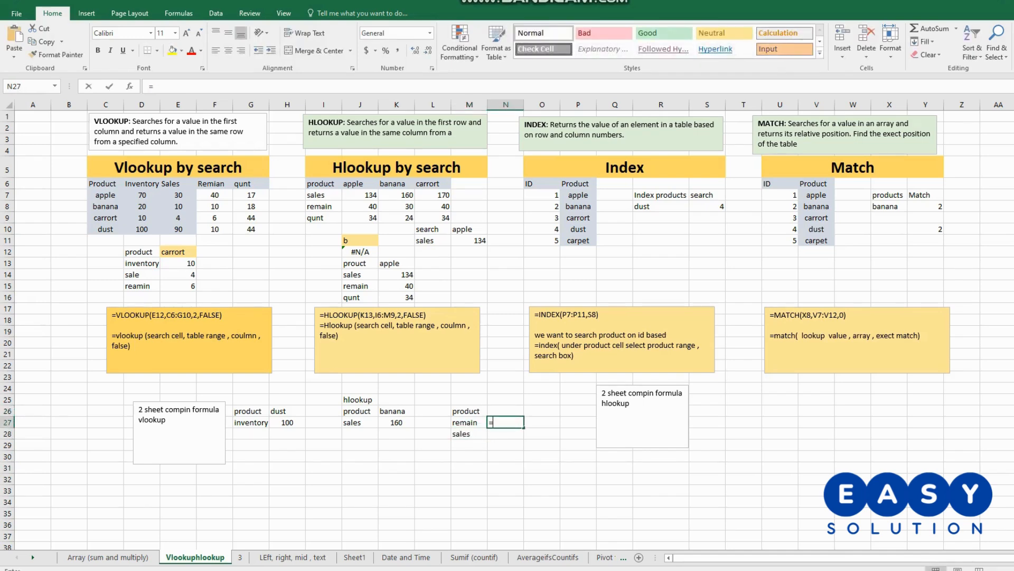
{"action": "type", "text": "hlookup("}
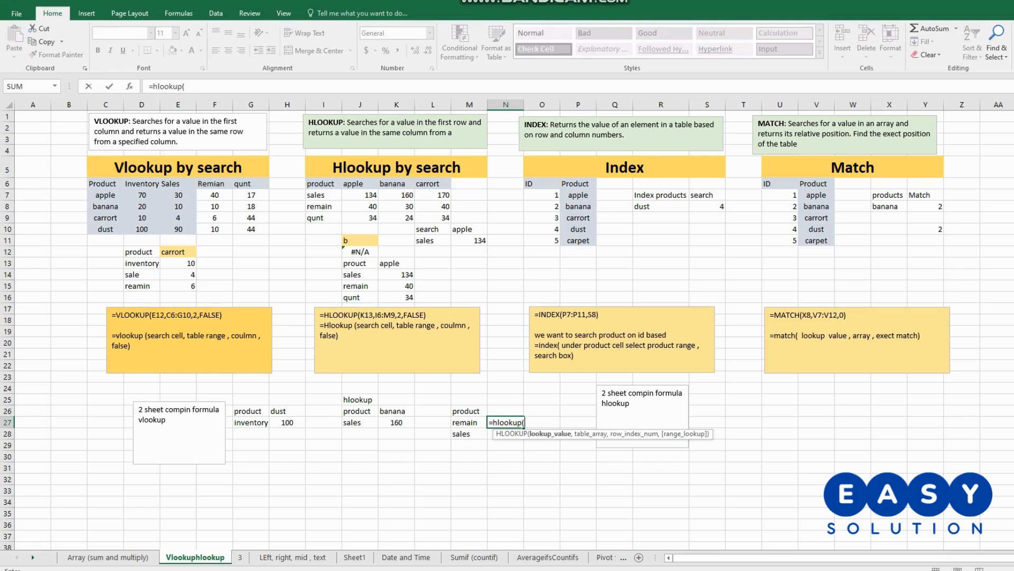
{"action": "left_click", "coordinate": [505, 411]}
{"action": "type", "text": ","}
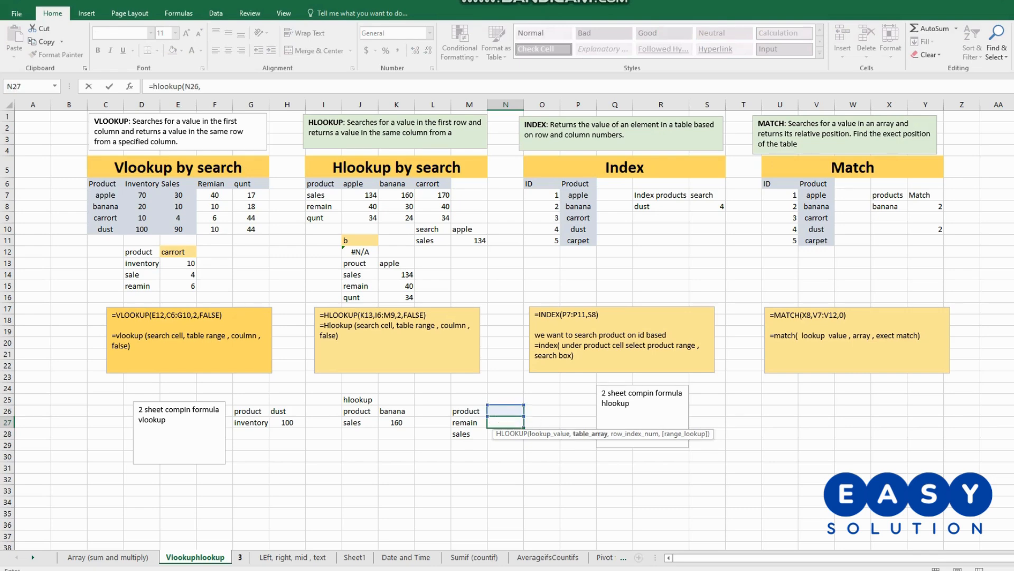
{"action": "left_click", "coordinate": [239, 556]}
{"action": "left_click_drag", "start_coordinate": [541, 420], "coordinate": [655, 453]}
{"action": "left_click_drag", "start_coordinate": [581, 431], "coordinate": [657, 453]}
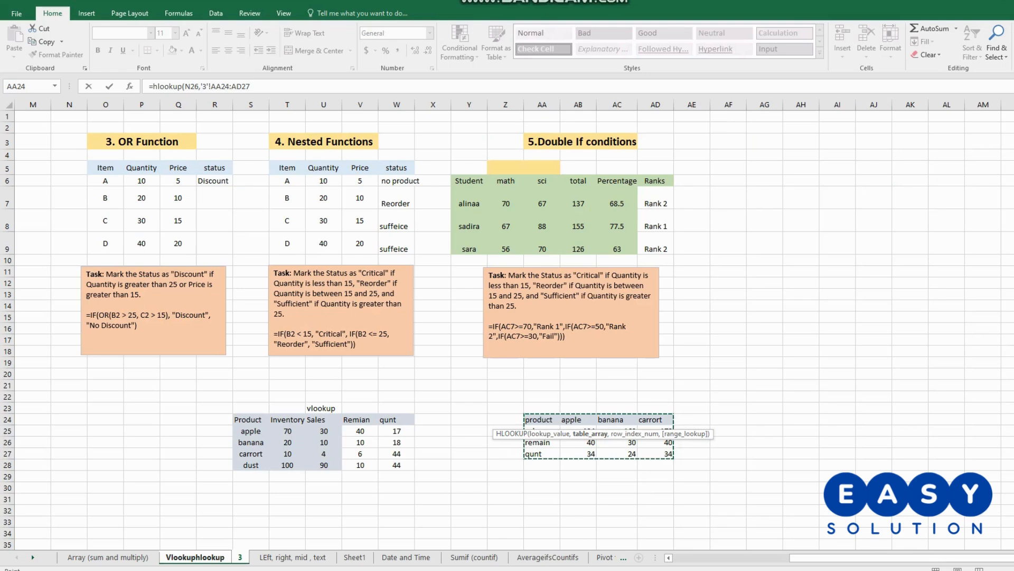
- Complete the N27 HLOOKUP formula with row index 3 and FALSE for an exact match
{"action": "left_click", "coordinate": [251, 86]}
{"action": "type", "text": ","}
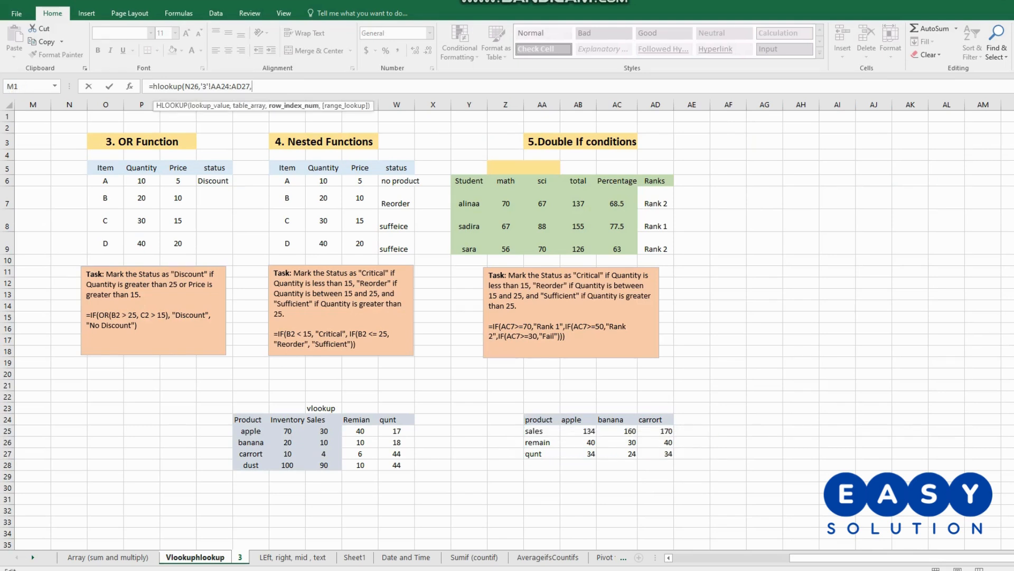
{"action": "type", "text": "3,fal"}
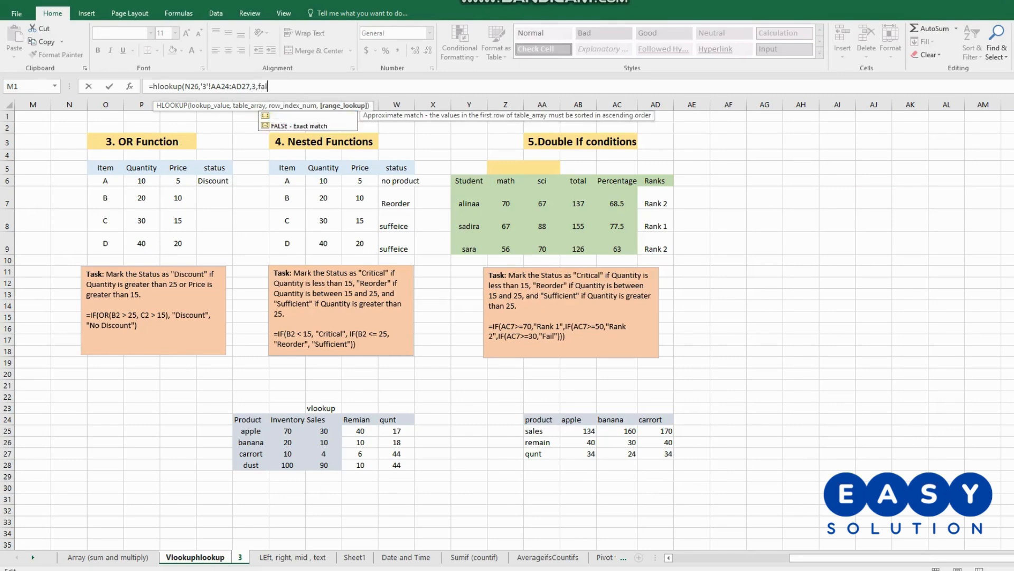
{"action": "type", "text": "se"}
{"action": "key", "text": "Return"}
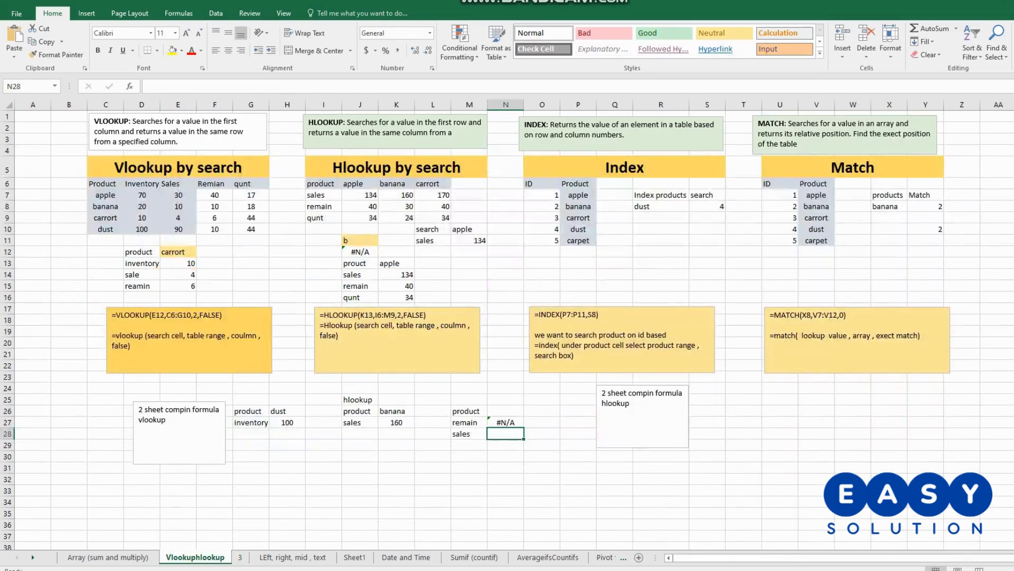
- Enter apple as the product in N26 and centre the remain result in N27
{"action": "left_click", "coordinate": [506, 411]}
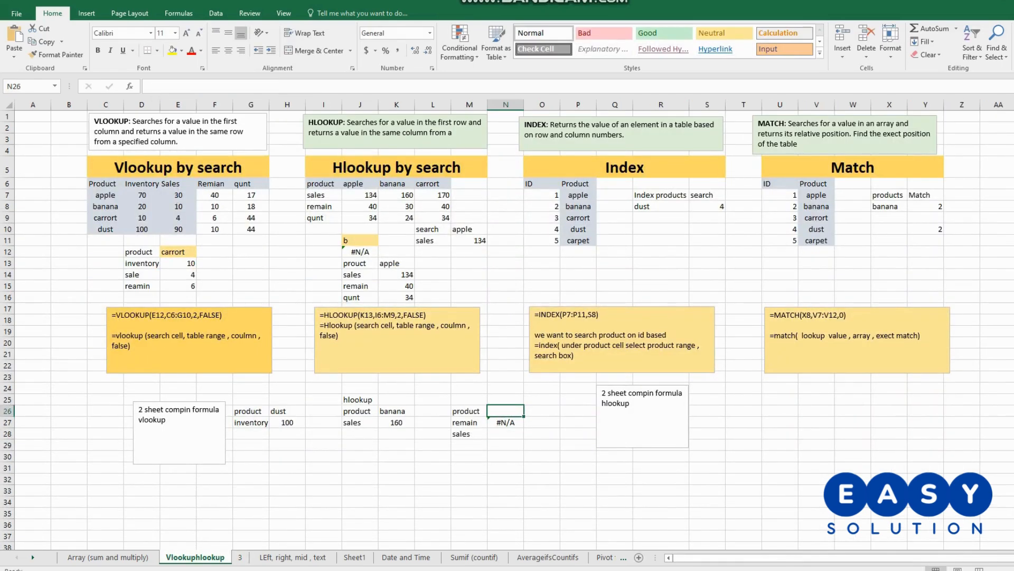
{"action": "type", "text": "apple"}
{"action": "key", "text": "Return"}
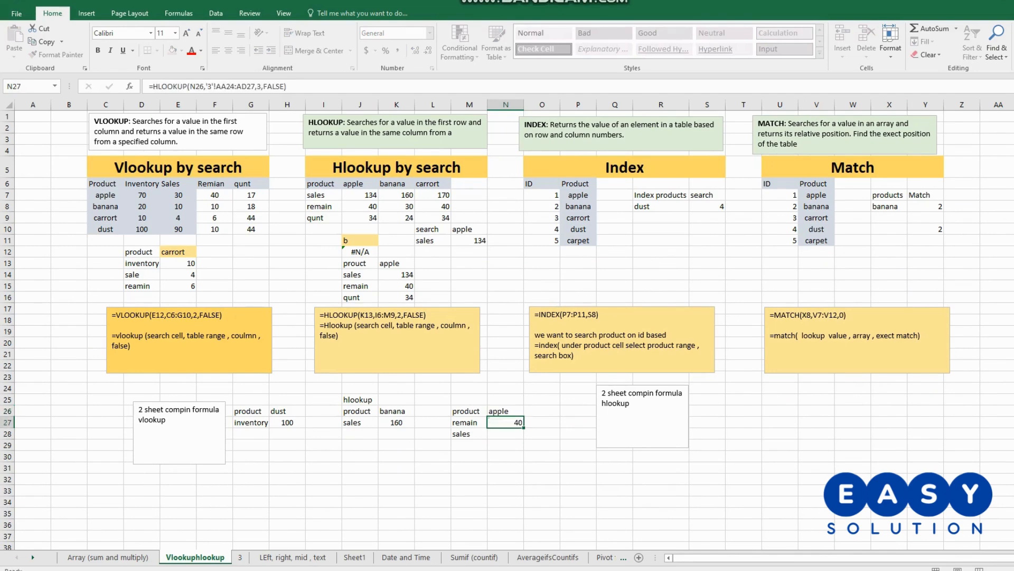
{"action": "left_click", "coordinate": [228, 50]}
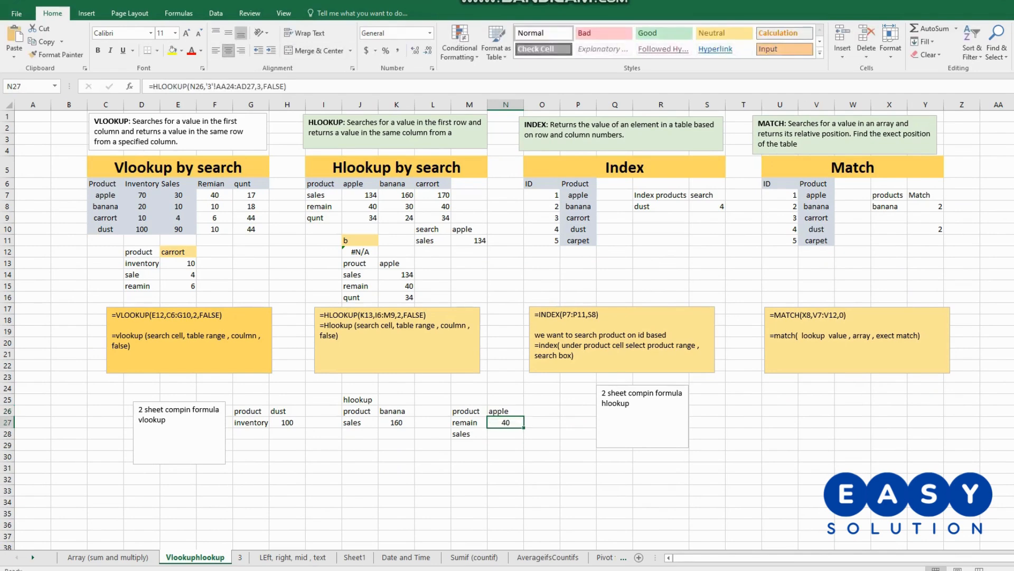
- Start an HLOOKUP formula in N28 with N26 as the lookup value and AA24:AD27 on sheet 3 as the table array
{"action": "double_click", "coordinate": [506, 434]}
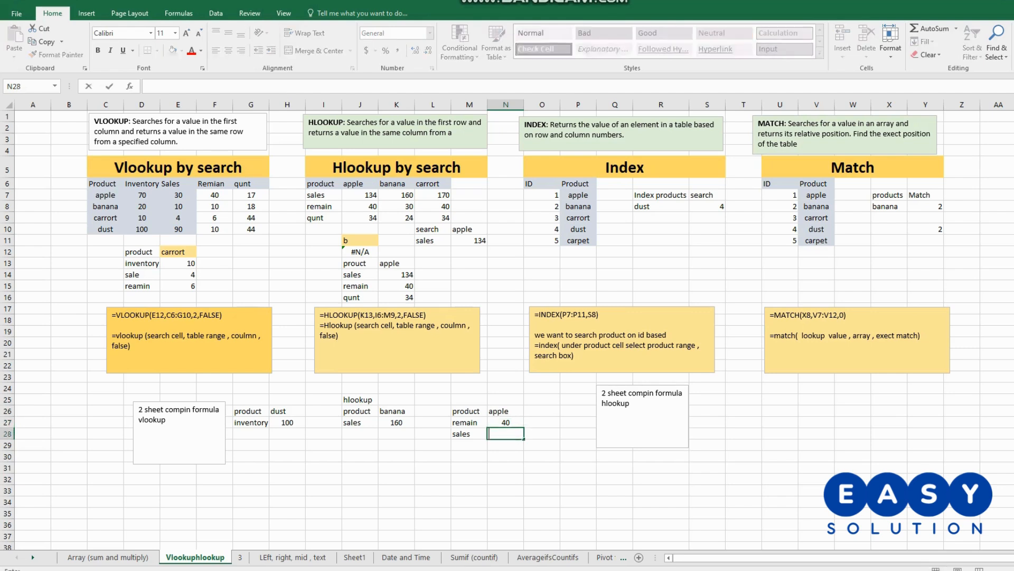
{"action": "left_click_drag", "start_coordinate": [360, 206], "coordinate": [432, 206]}
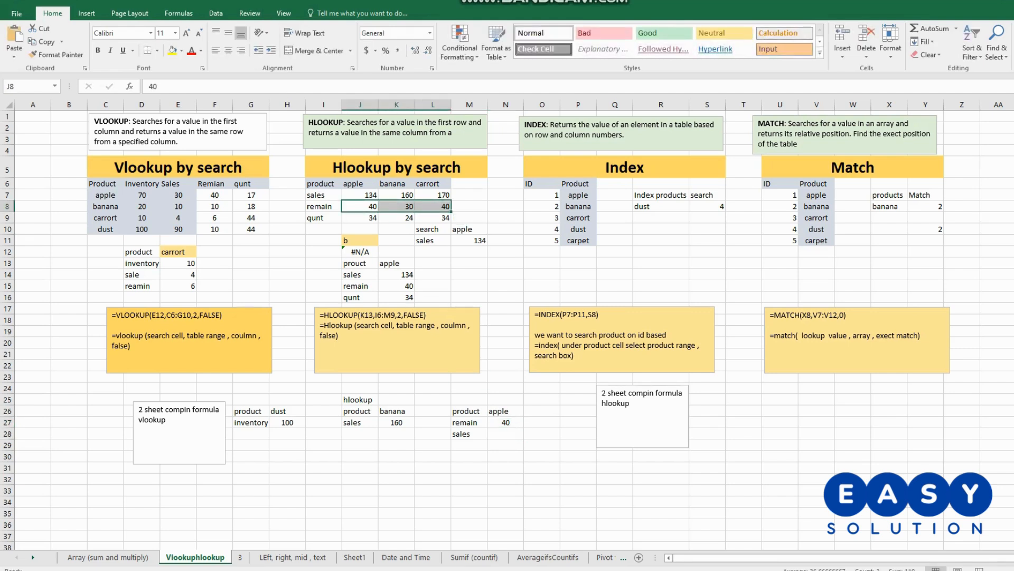
{"action": "left_click", "coordinate": [506, 434]}
{"action": "type", "text": "="}
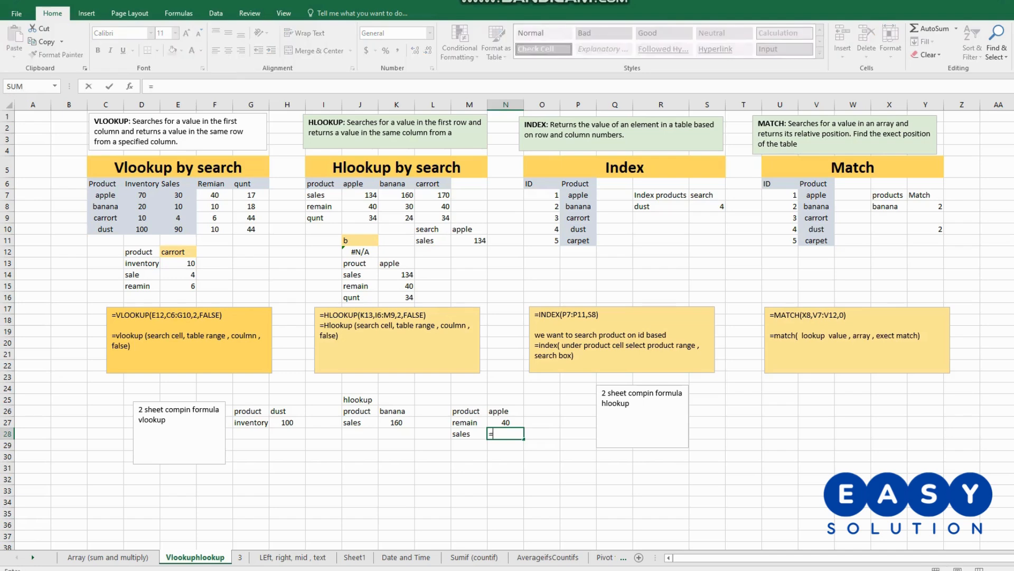
{"action": "type", "text": "hlookup("}
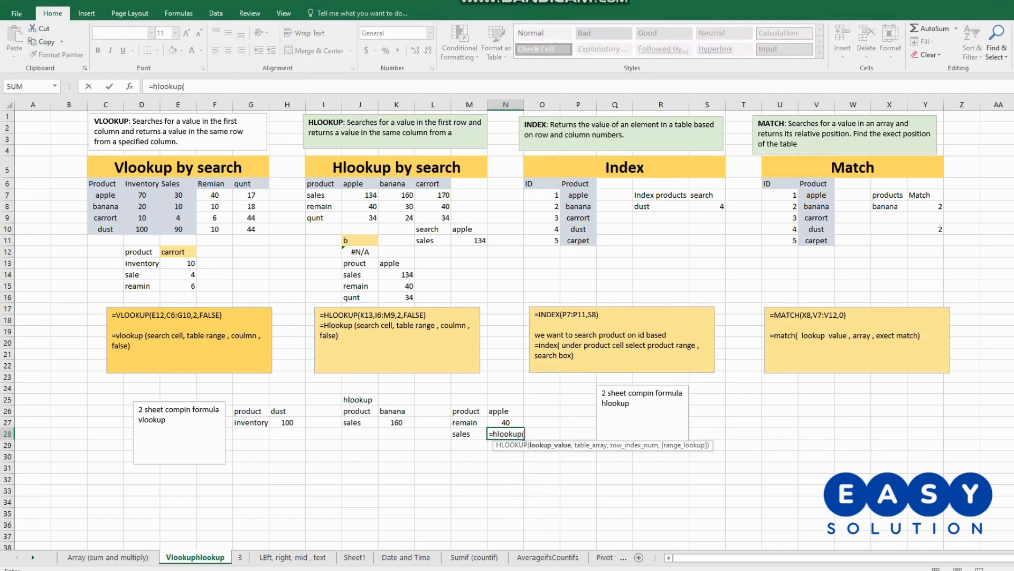
{"action": "left_click", "coordinate": [506, 411]}
{"action": "type", "text": ","}
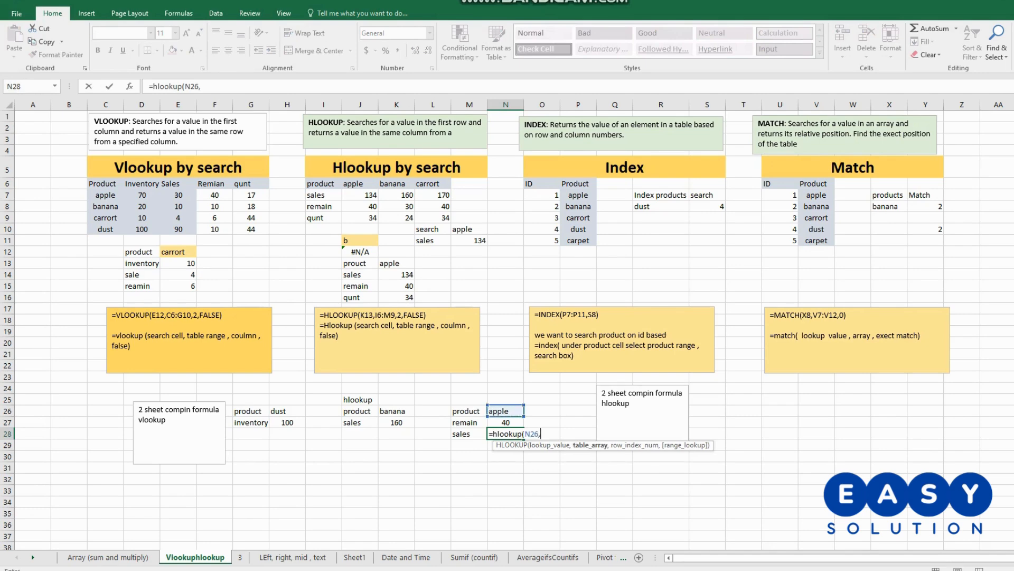
{"action": "left_click", "coordinate": [240, 557]}
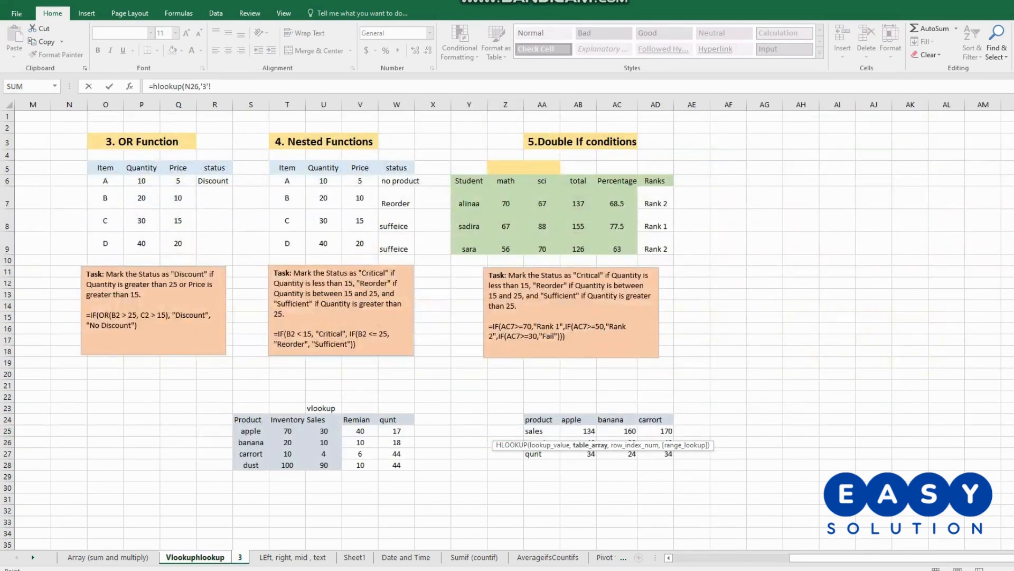
{"action": "left_click_drag", "start_coordinate": [538, 419], "coordinate": [670, 457]}
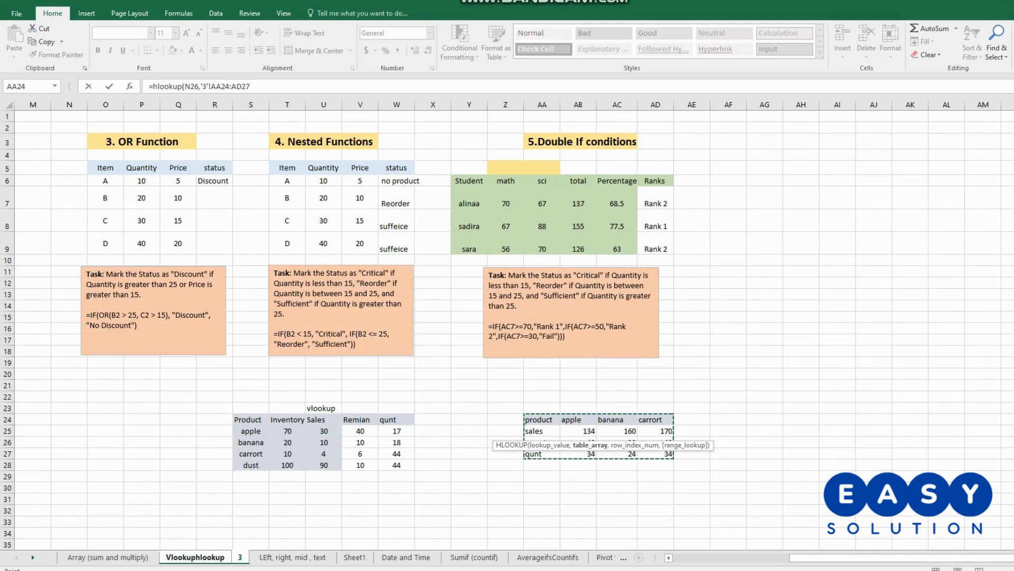
{"action": "type", "text": ","}
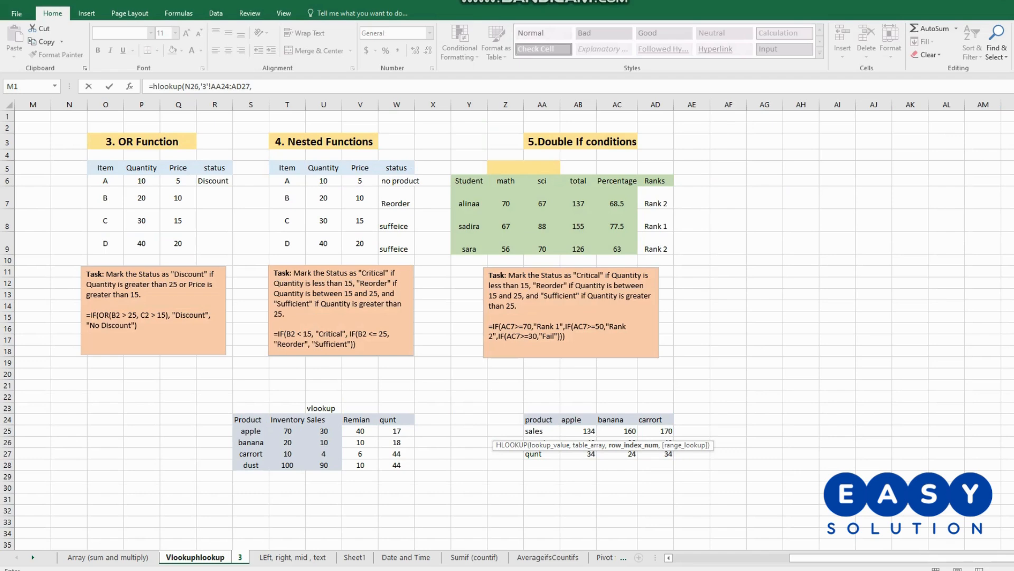
- Complete the N28 HLOOKUP formula with row index 2 and FALSE for an exact match
{"action": "type", "text": "2,fals"}
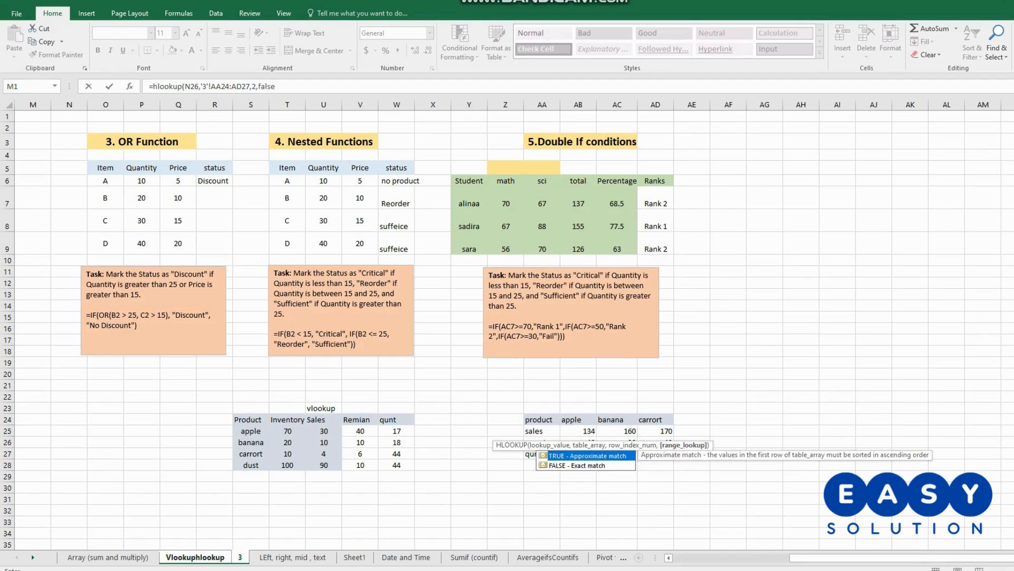
{"action": "type", "text": "e"}
{"action": "key", "text": "Return"}
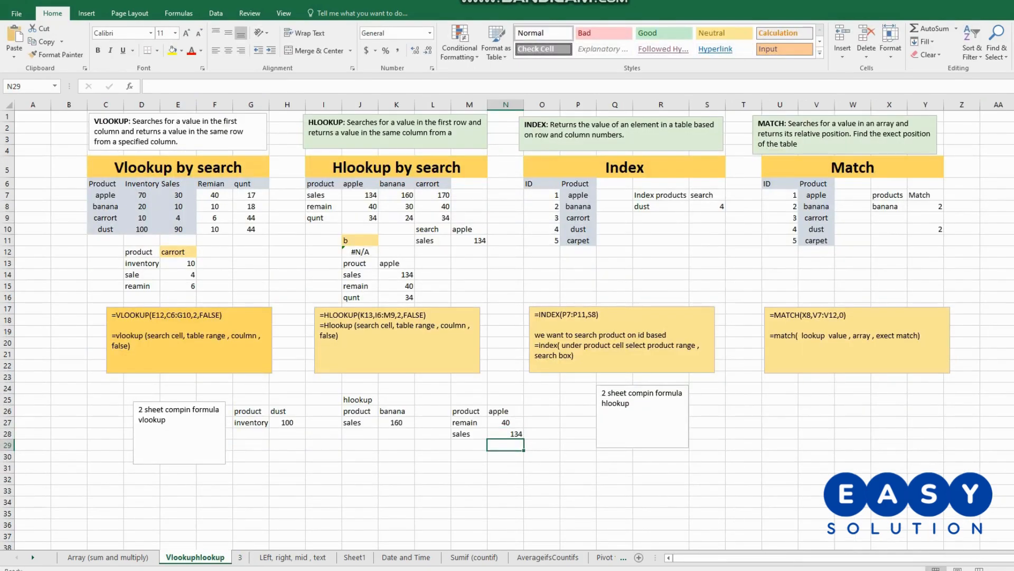
- Centre the sales result in N28 and move the hlookup note box next to the product, remain and sales example
{"action": "left_click", "coordinate": [506, 434]}
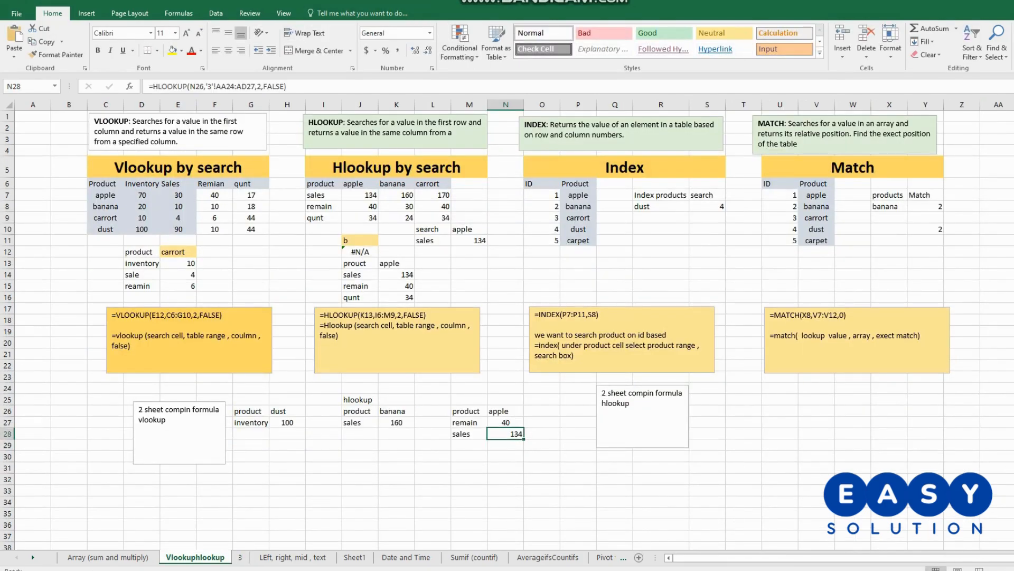
{"action": "left_click", "coordinate": [228, 51]}
{"action": "left_click", "coordinate": [631, 404]}
{"action": "left_click_drag", "start_coordinate": [666, 385], "coordinate": [602, 397]}
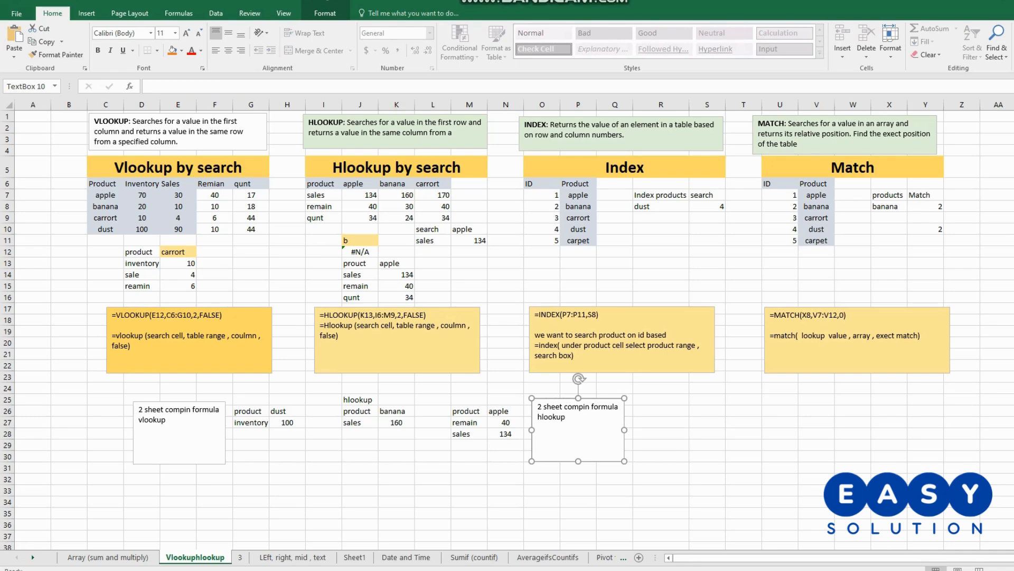
{"action": "left_click", "coordinate": [661, 240]}
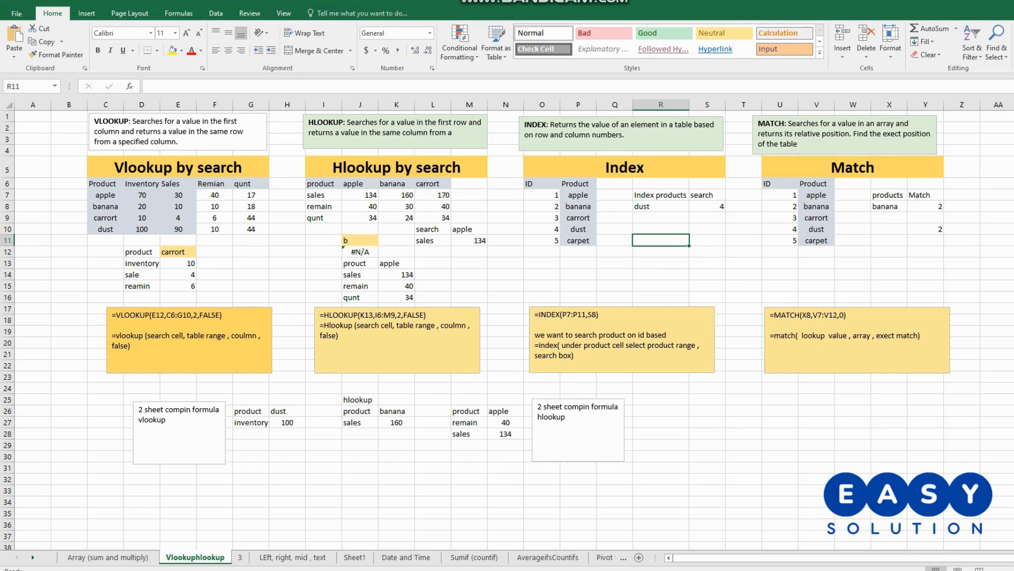
- Set the Index search value in S8 to 5
{"action": "left_click", "coordinate": [707, 207]}
{"action": "double_click", "coordinate": [707, 207]}
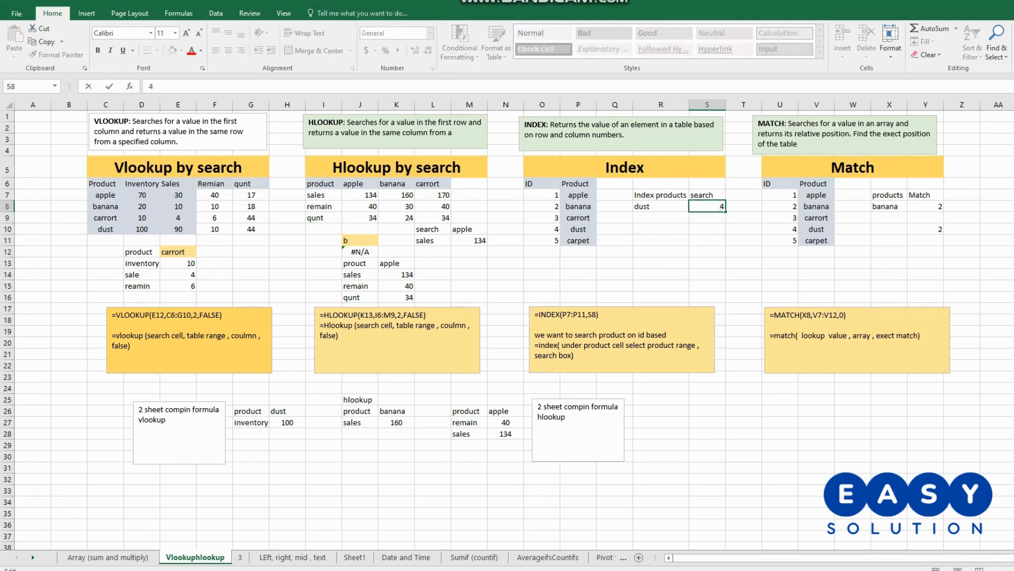
{"action": "double_click", "coordinate": [707, 207]}
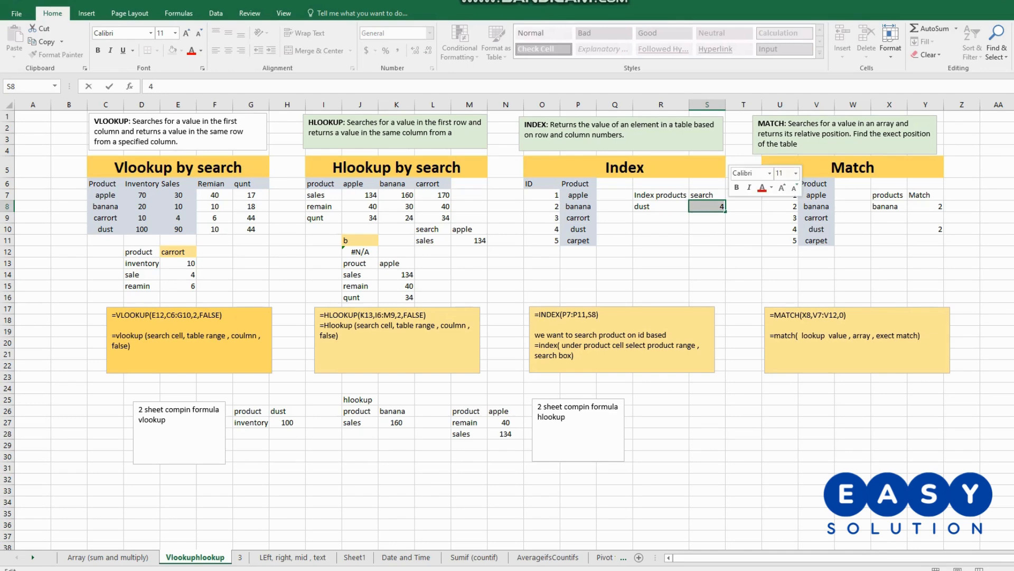
{"action": "type", "text": "="}
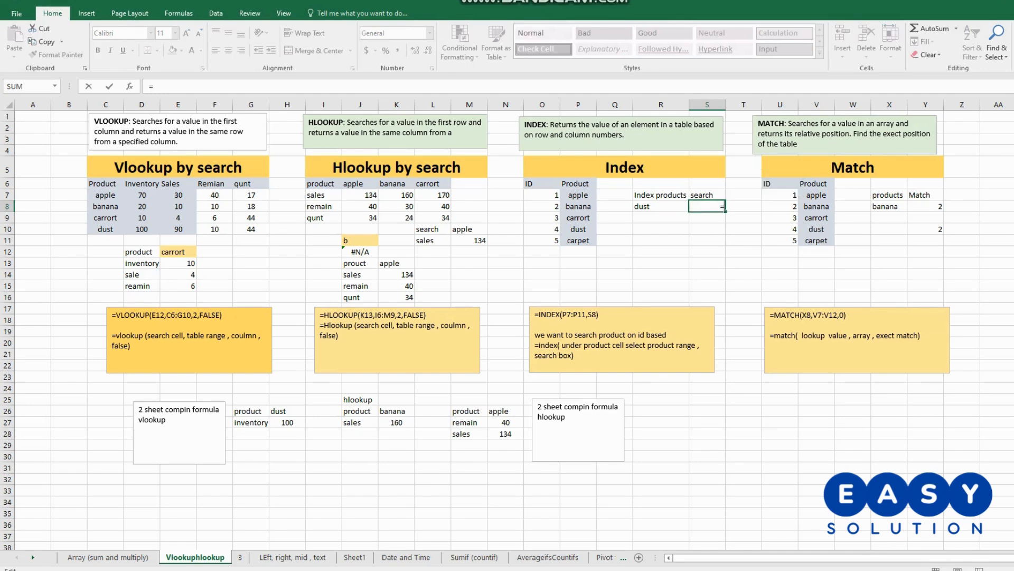
{"action": "type", "text": "5"}
{"action": "key", "text": "Return"}
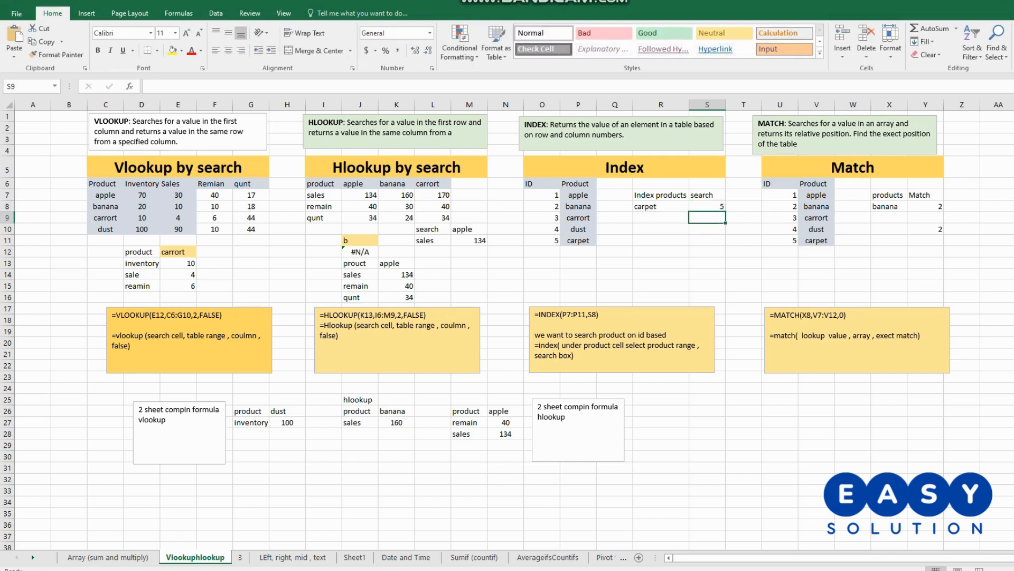
- Examine the INDEX formula in R8 and its S8 search reference in the note under the Index example
{"action": "left_click", "coordinate": [708, 206]}
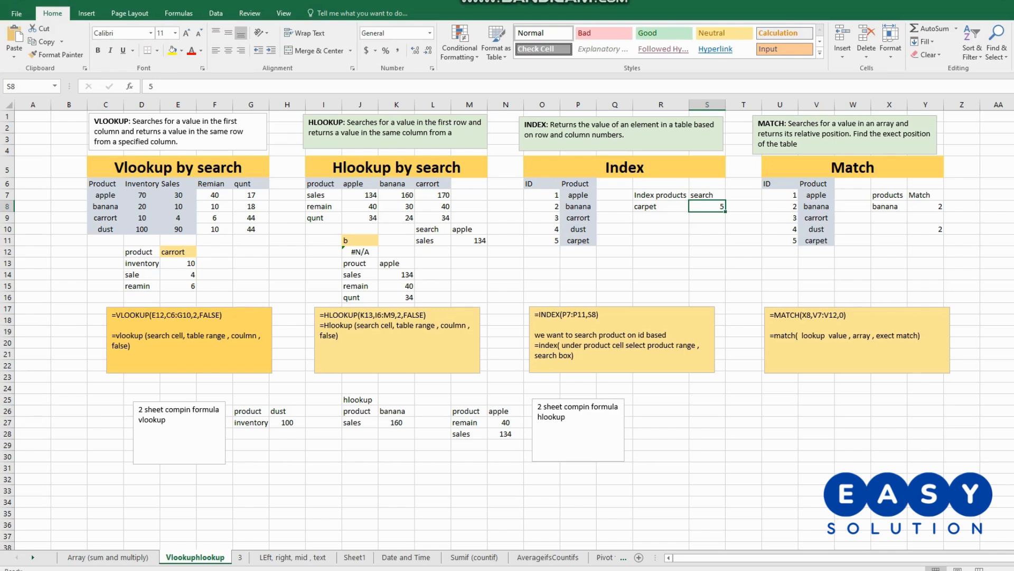
{"action": "left_click", "coordinate": [661, 207]}
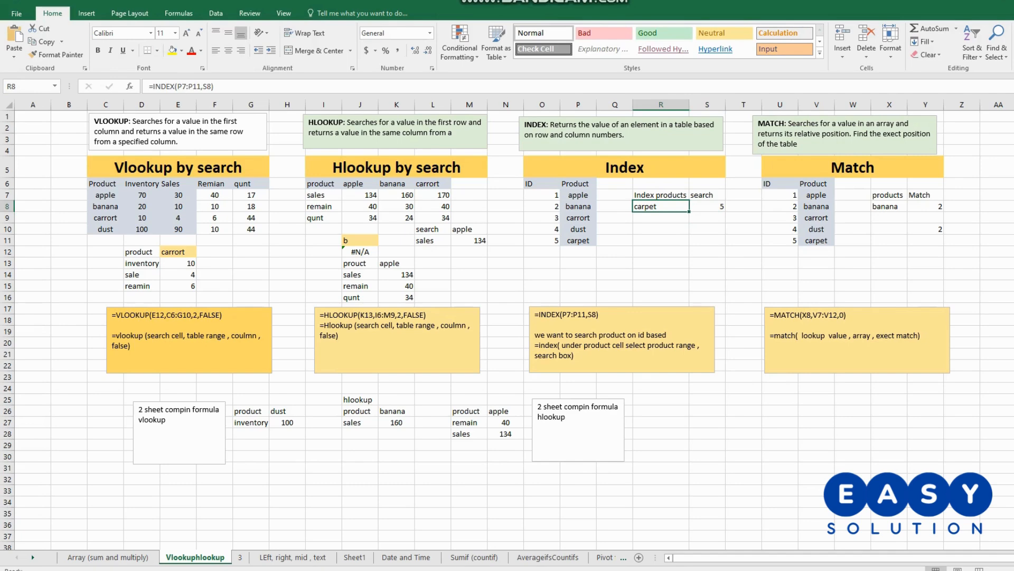
{"action": "left_click", "coordinate": [707, 207]}
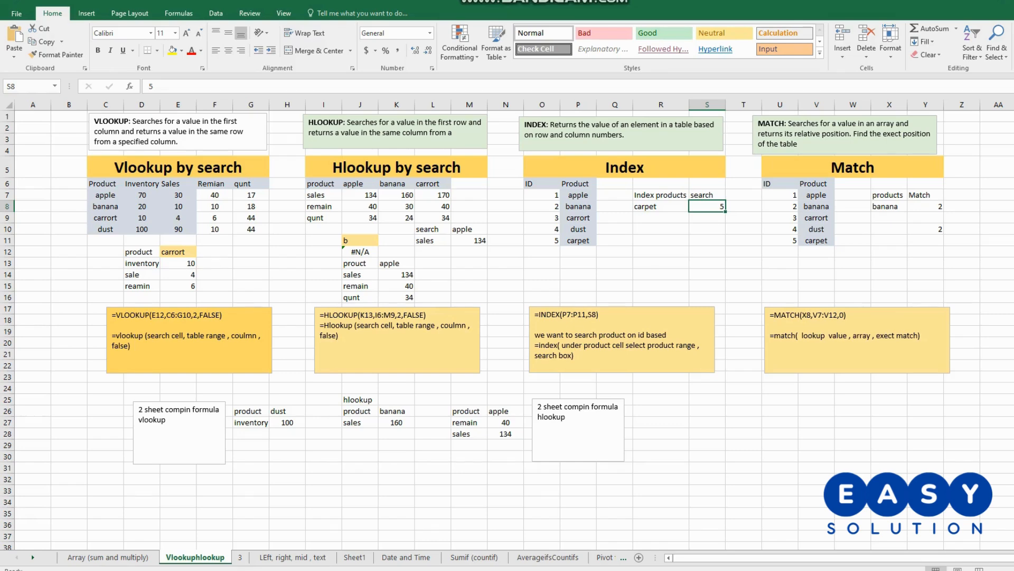
{"action": "double_click", "coordinate": [591, 314]}
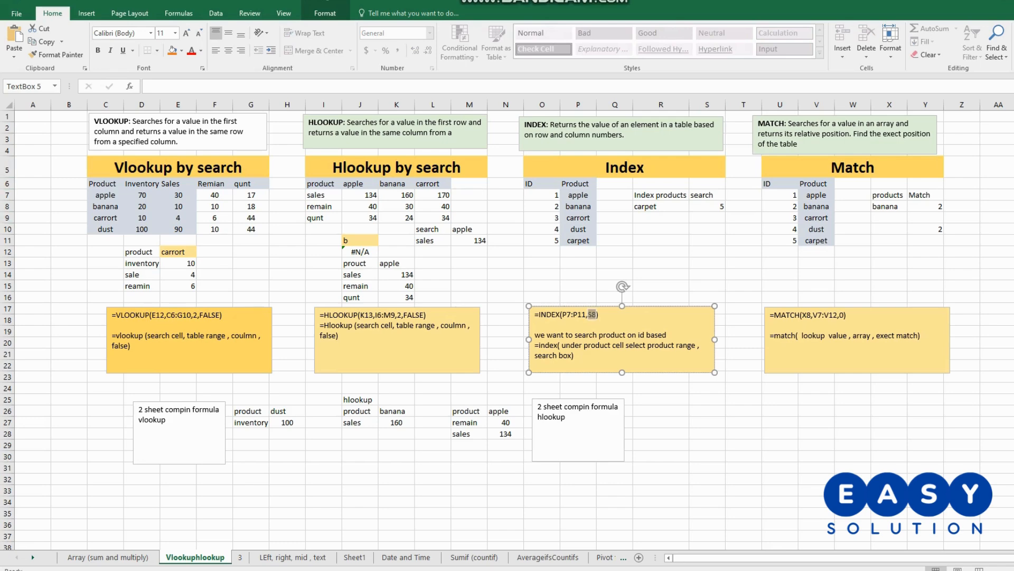
{"action": "left_click", "coordinate": [661, 206]}
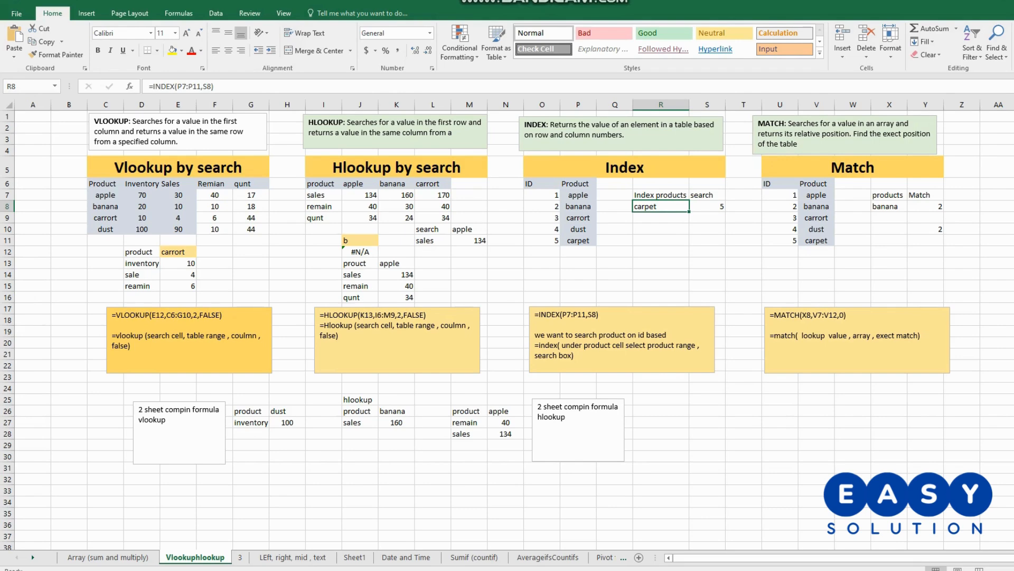
- Centre the ID column of the Index table, O6:O11
{"action": "left_click_drag", "start_coordinate": [542, 183], "coordinate": [542, 241]}
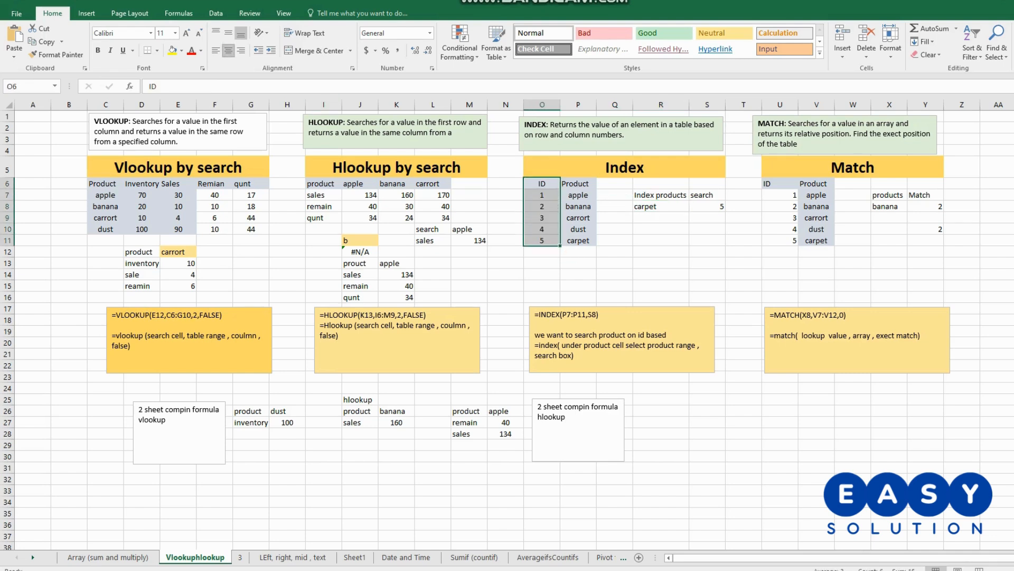
{"action": "left_click", "coordinate": [228, 50]}
{"action": "left_click", "coordinate": [707, 195]}
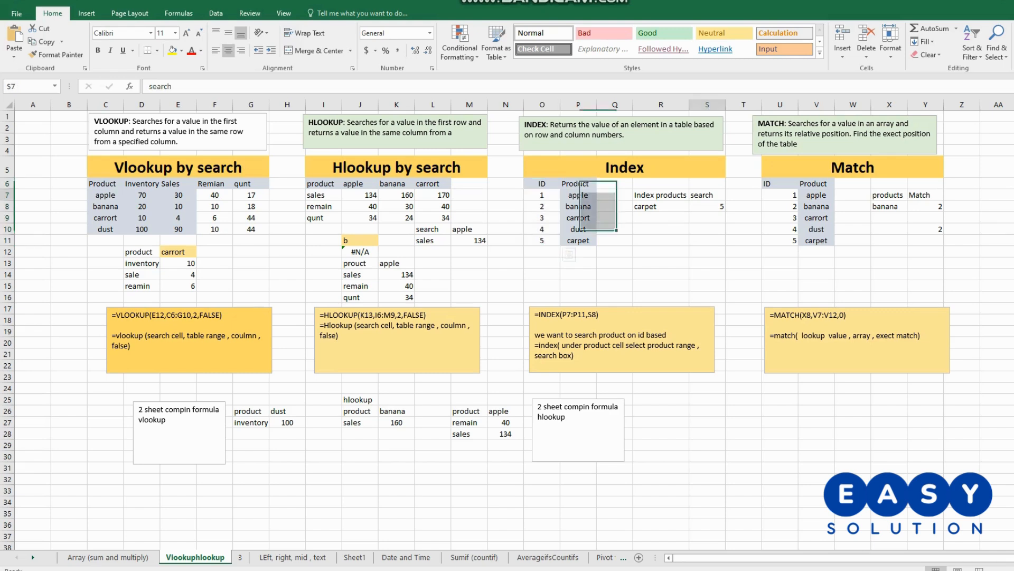
{"action": "left_click", "coordinate": [660, 195]}
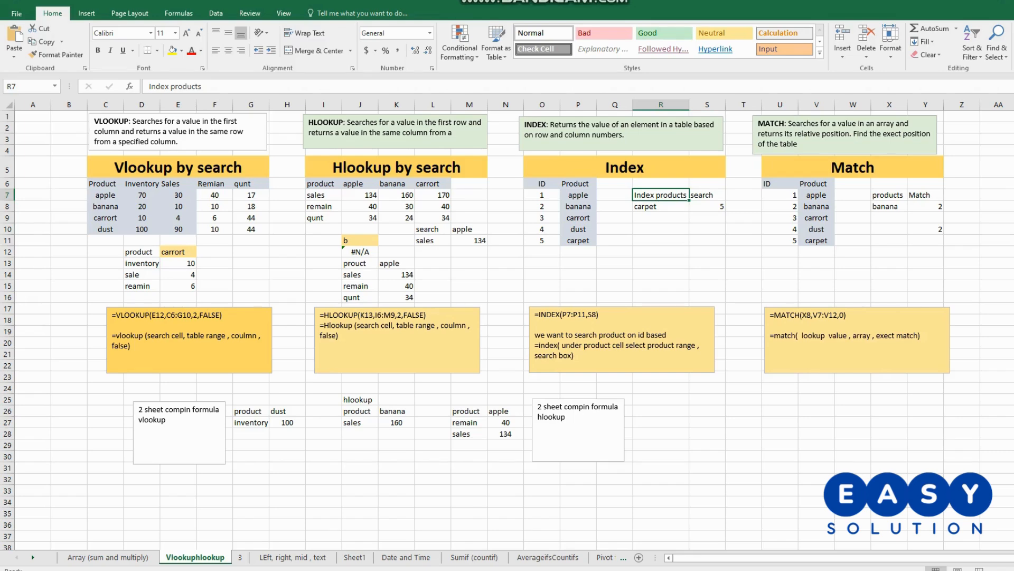
- Enter an INDEX formula in S11 with O6:P11 as the array and S10 as the row number
{"action": "left_click", "coordinate": [707, 228]}
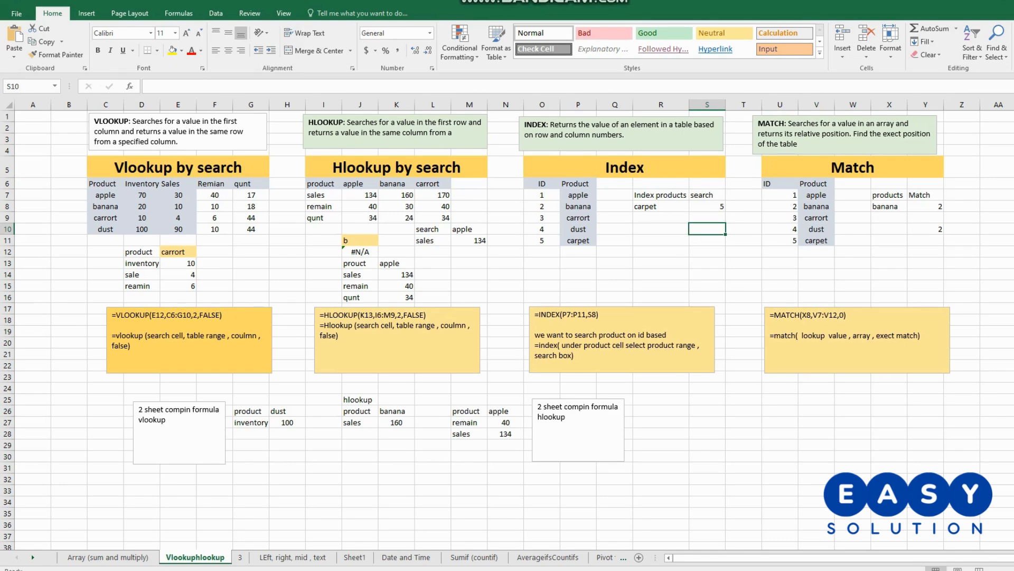
{"action": "left_click", "coordinate": [706, 241]}
{"action": "type", "text": "="}
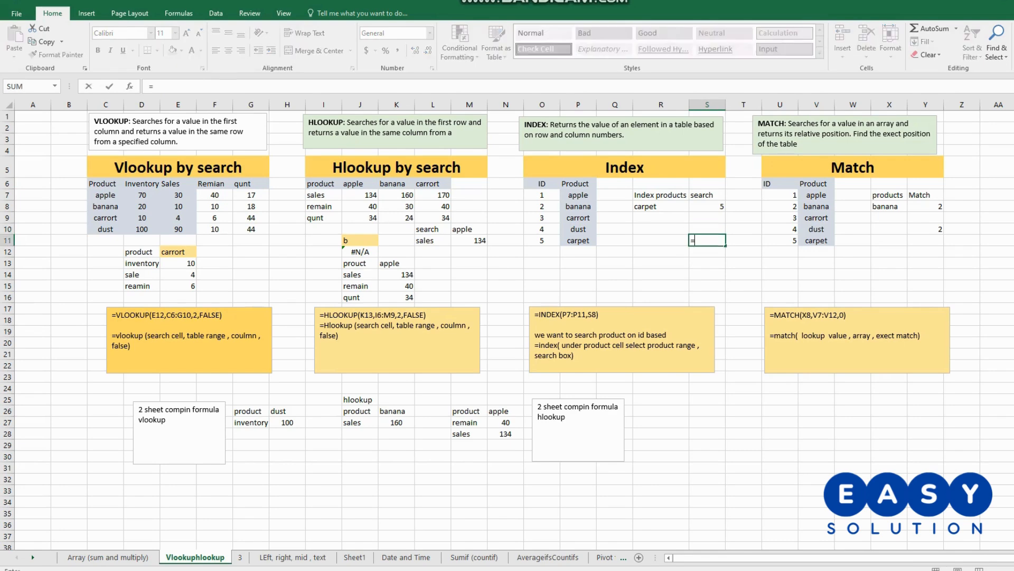
{"action": "type", "text": "index"}
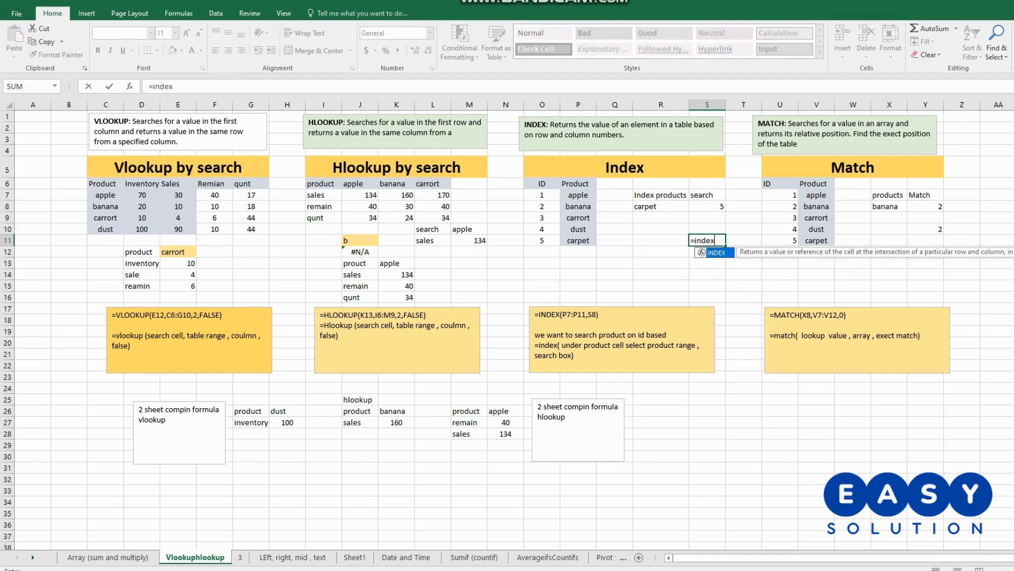
{"action": "type", "text": "("}
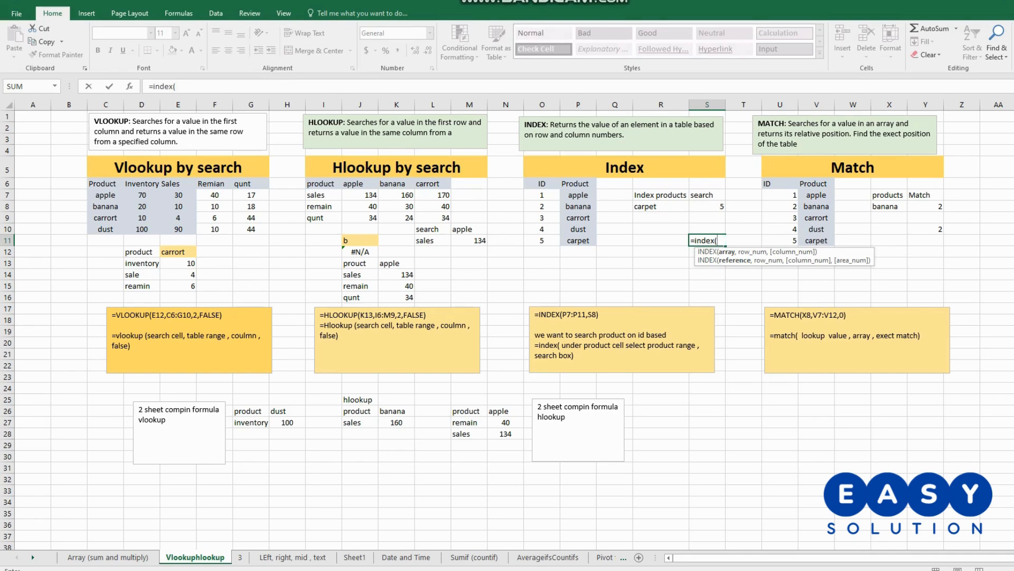
{"action": "left_click_drag", "start_coordinate": [542, 183], "coordinate": [578, 240]}
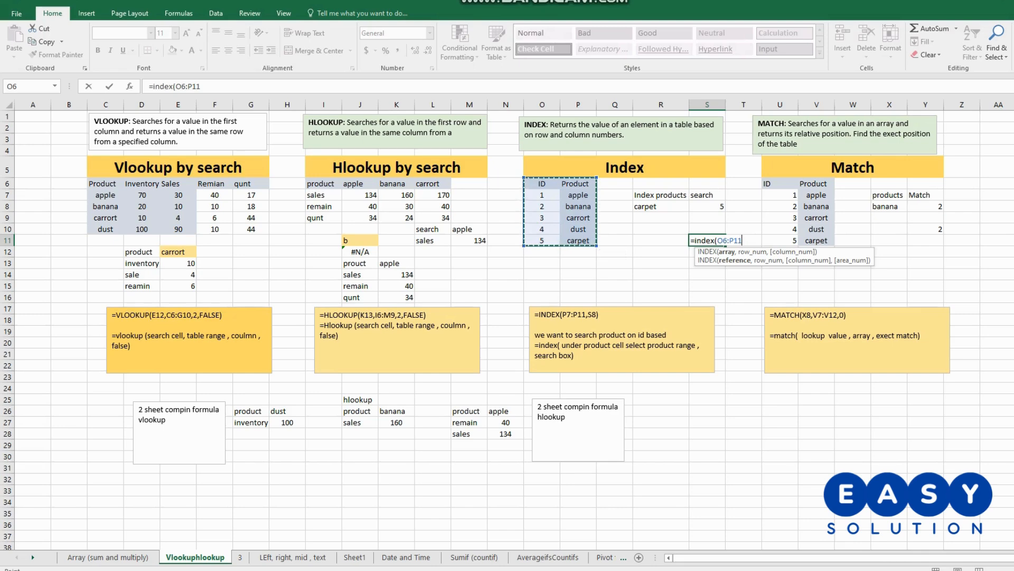
{"action": "type", "text": ","}
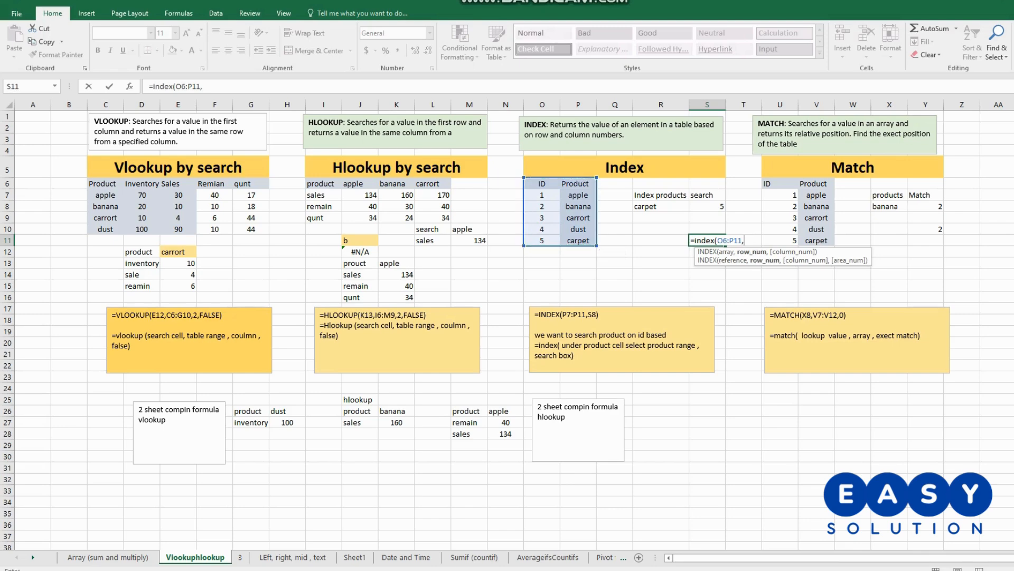
{"action": "left_click", "coordinate": [707, 229]}
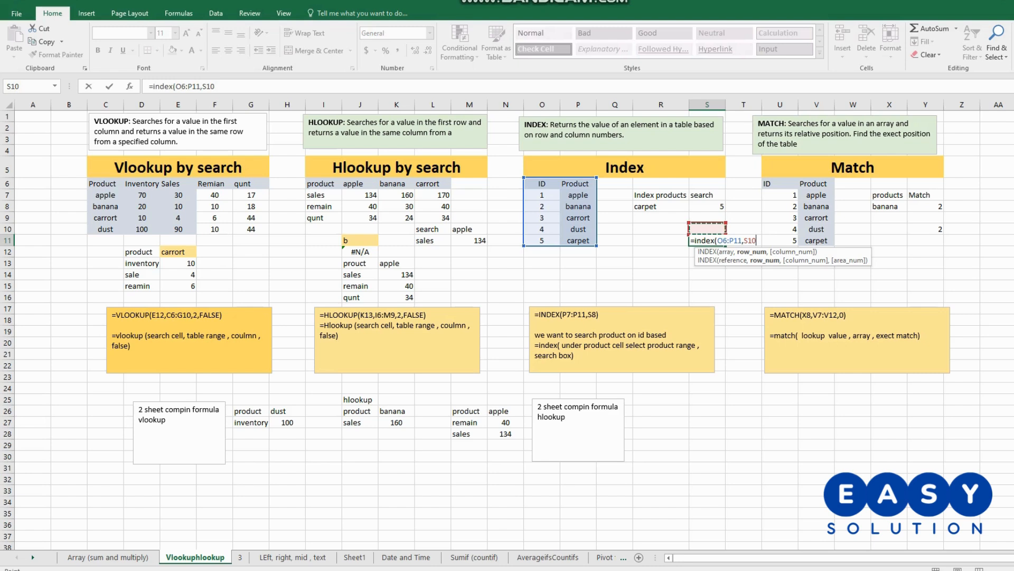
{"action": "key", "text": "Return"}
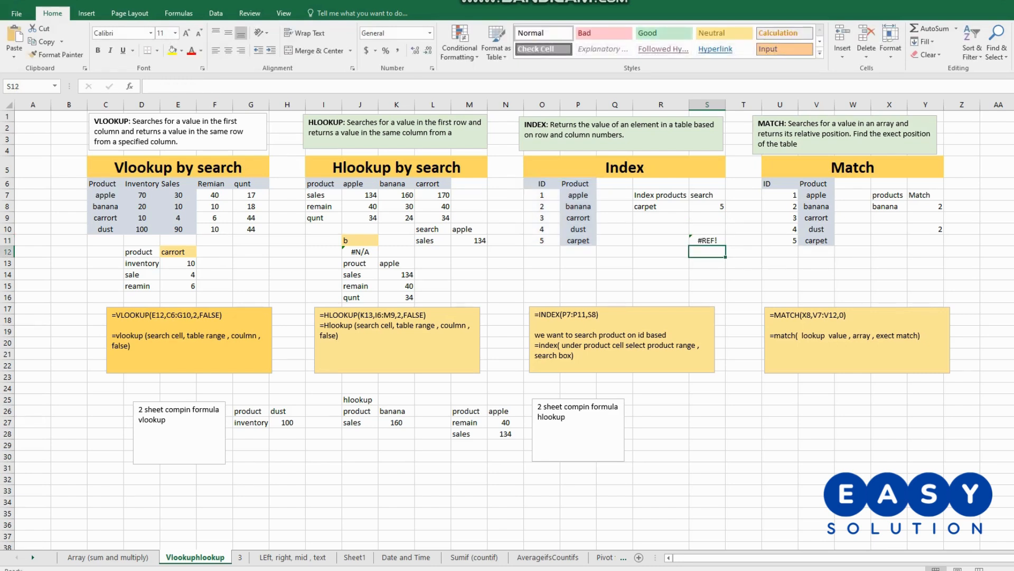
- Enter 1 in S10 as the row number for the INDEX formula below it
{"action": "left_click", "coordinate": [707, 230]}
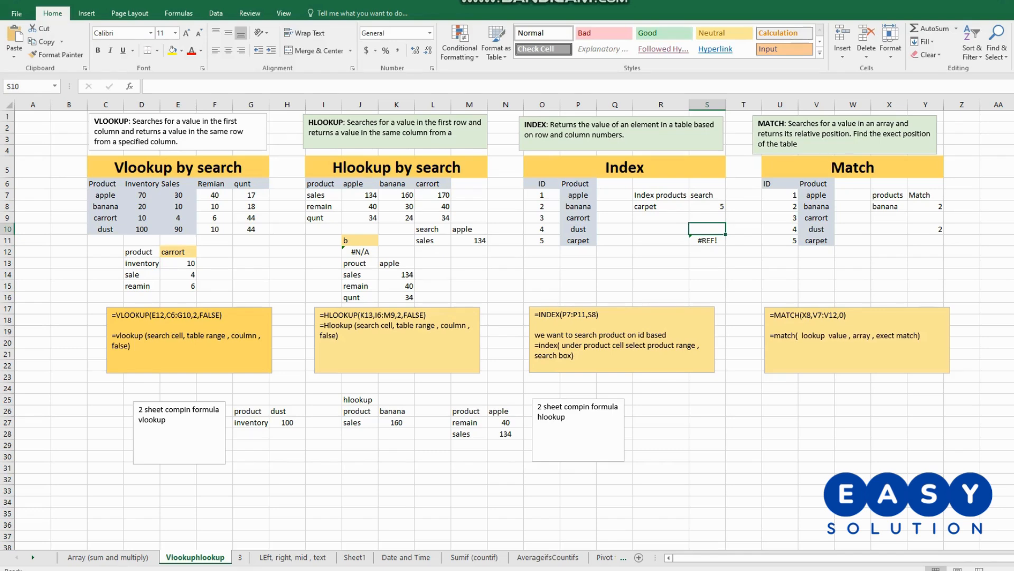
{"action": "type", "text": "1"}
{"action": "key", "text": "Return"}
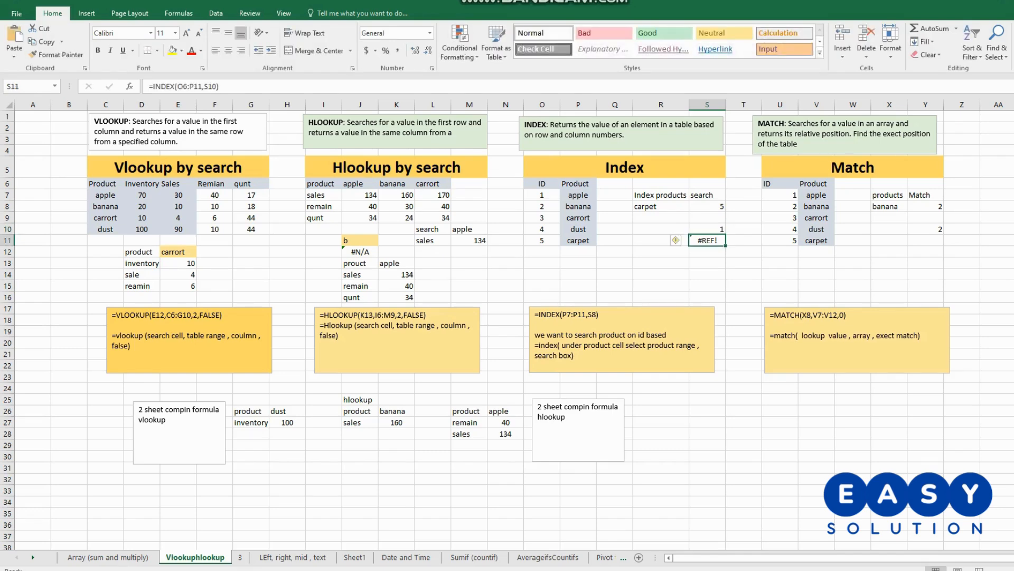
- Check the INDEX formula in R8 and change the array of the INDEX formula in S11 to P6:P11
{"action": "double_click", "coordinate": [664, 206]}
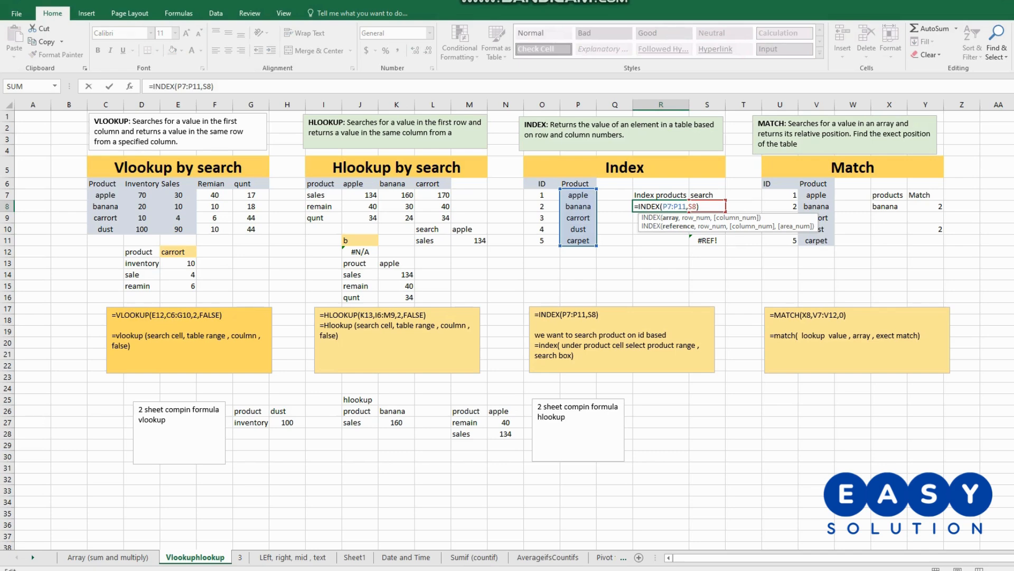
{"action": "key", "text": "Return"}
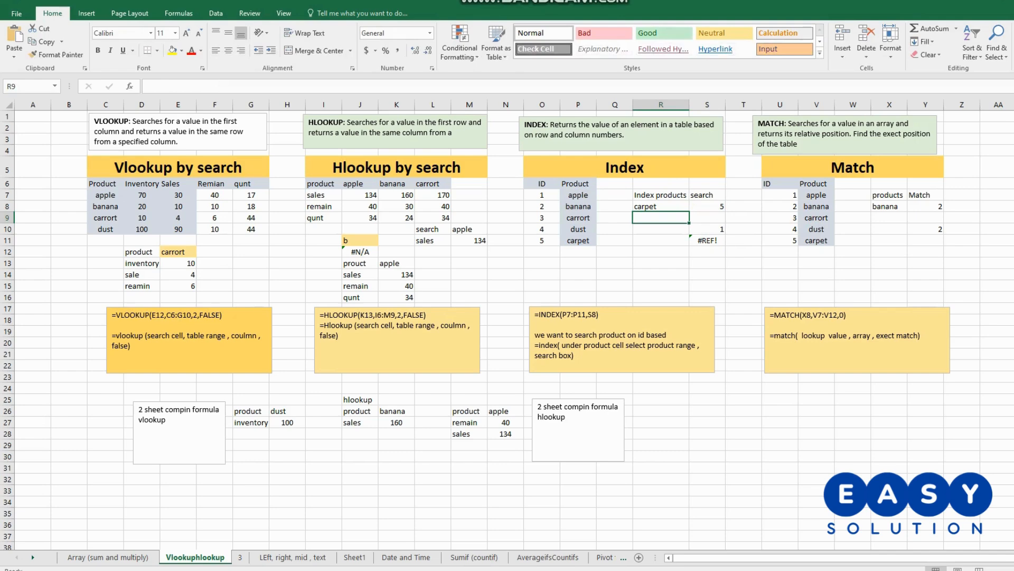
{"action": "double_click", "coordinate": [708, 241]}
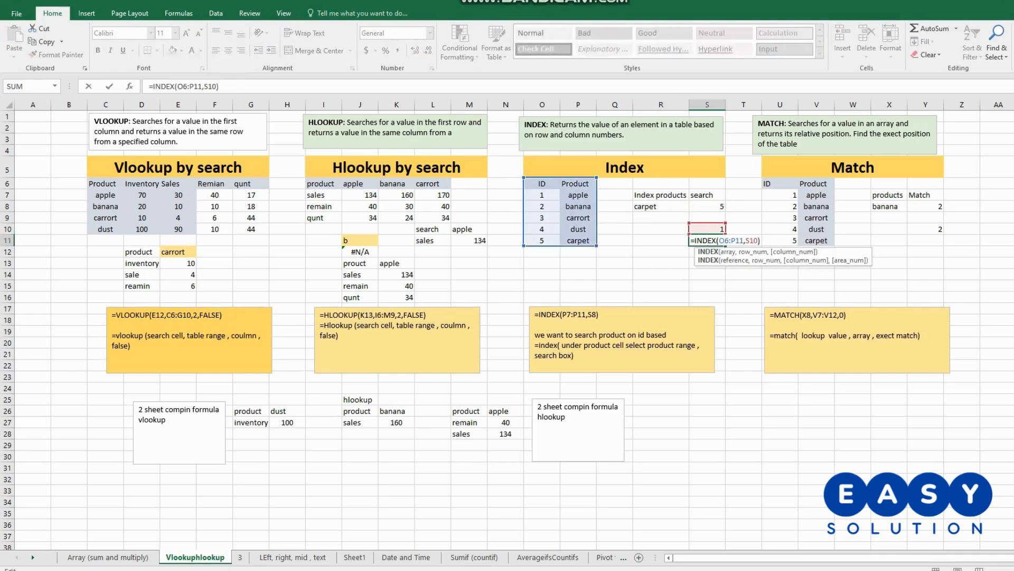
{"action": "left_click_drag", "start_coordinate": [524, 246], "coordinate": [564, 244]}
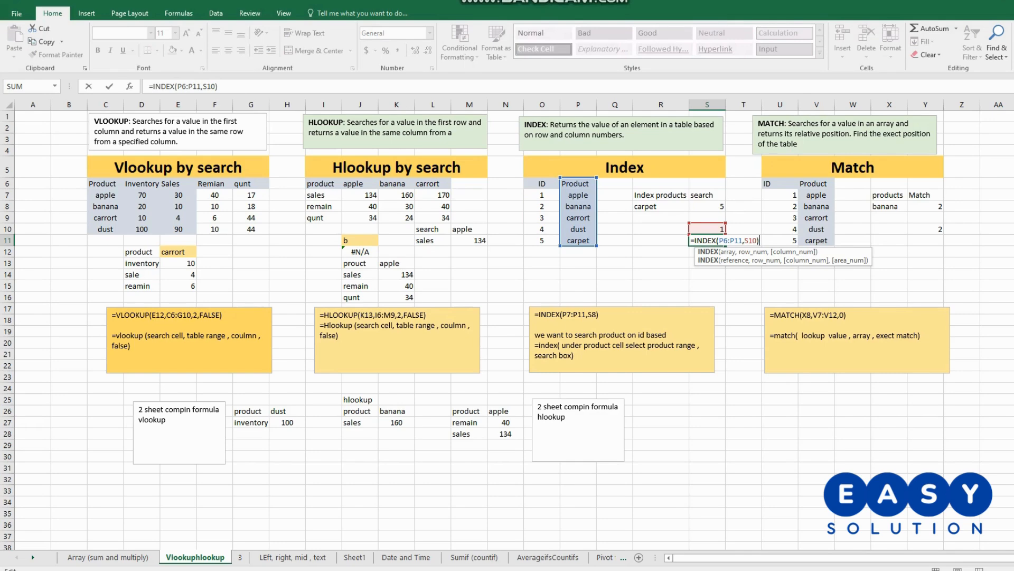
{"action": "key", "text": "Return"}
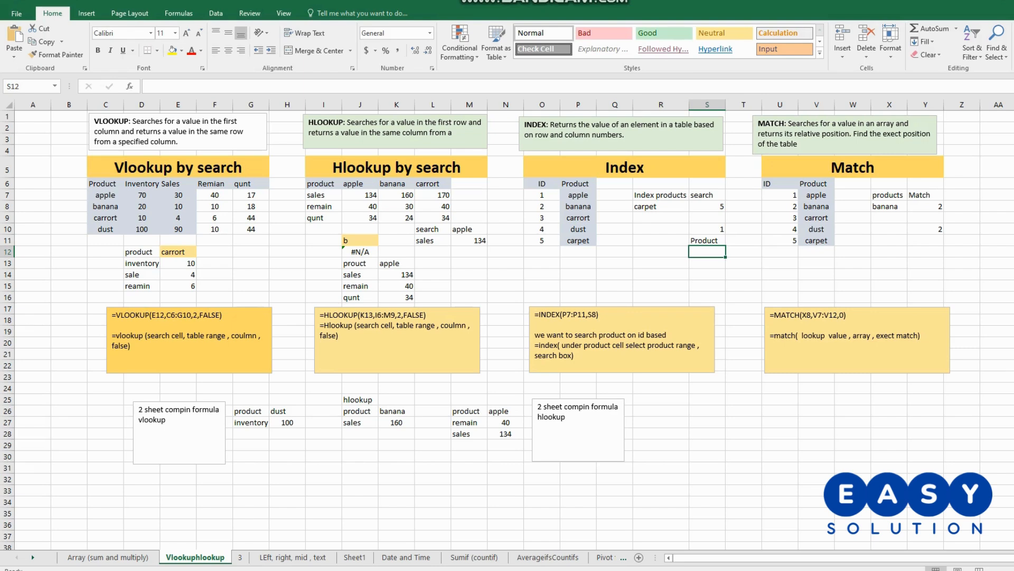
- Copy the ID and Product table in O6:P11 to the empty area starting at T26
{"action": "left_click_drag", "start_coordinate": [542, 184], "coordinate": [577, 240]}
{"action": "right_click", "coordinate": [570, 202]}
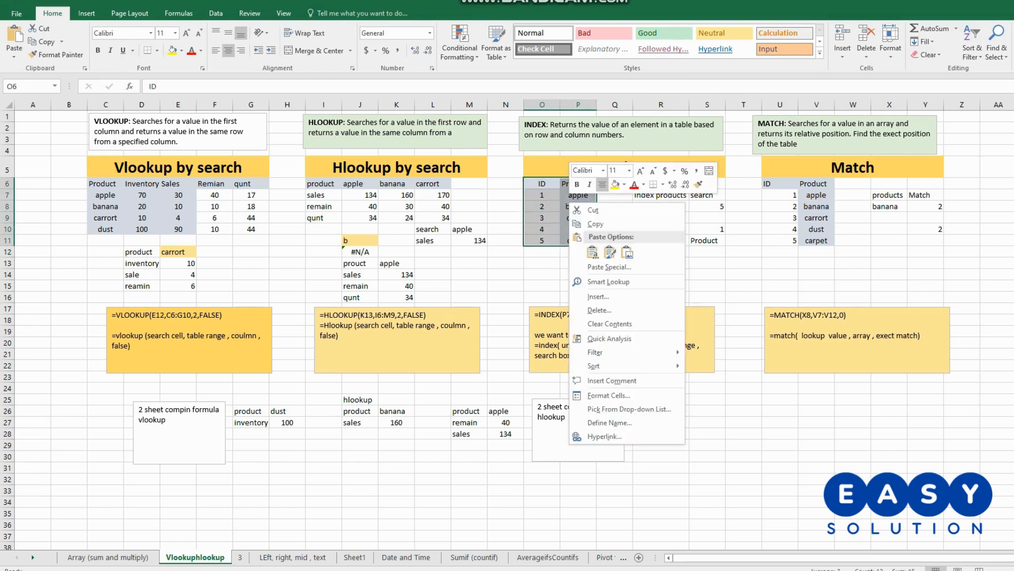
{"action": "left_click", "coordinate": [596, 224]}
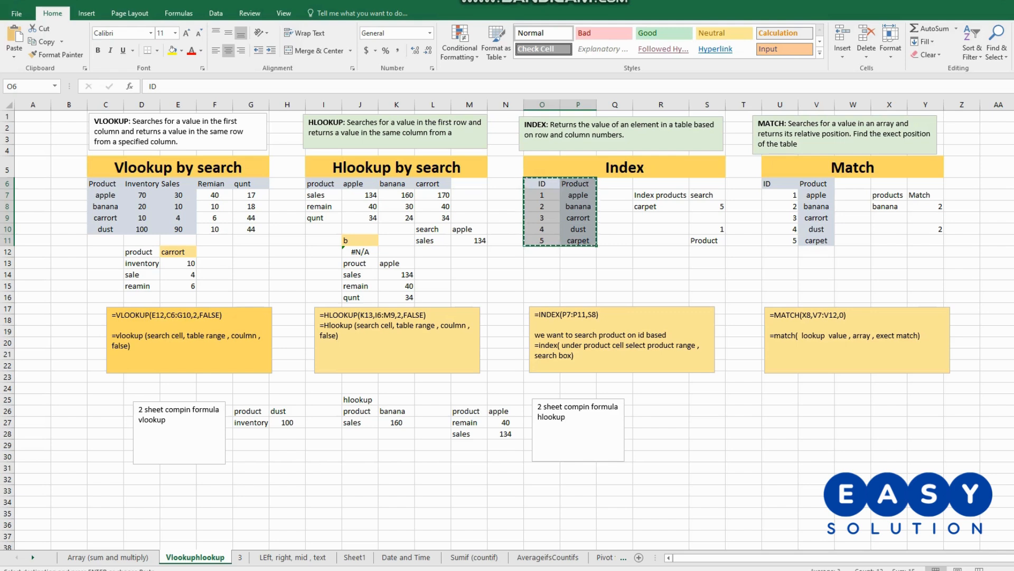
{"action": "left_click", "coordinate": [743, 411]}
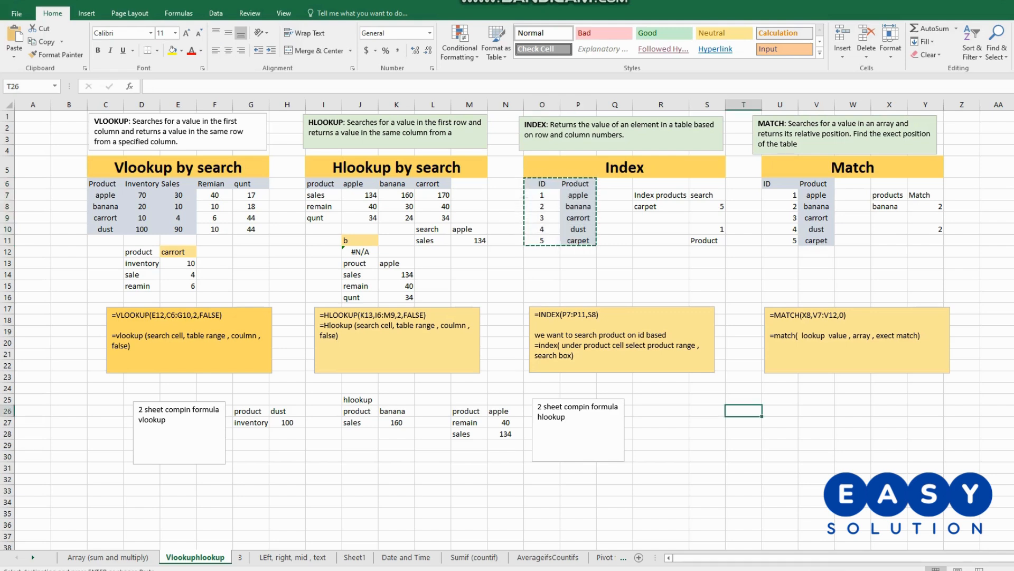
{"action": "key", "text": "ctrl+v"}
{"action": "left_click", "coordinate": [853, 400]}
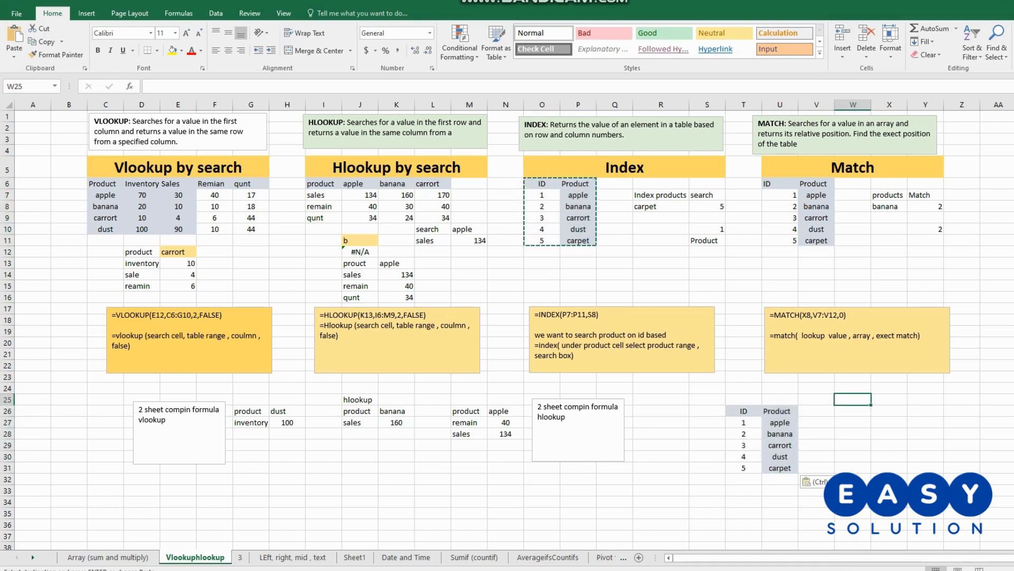
{"action": "key", "text": "Escape"}
{"action": "left_click", "coordinate": [816, 411]}
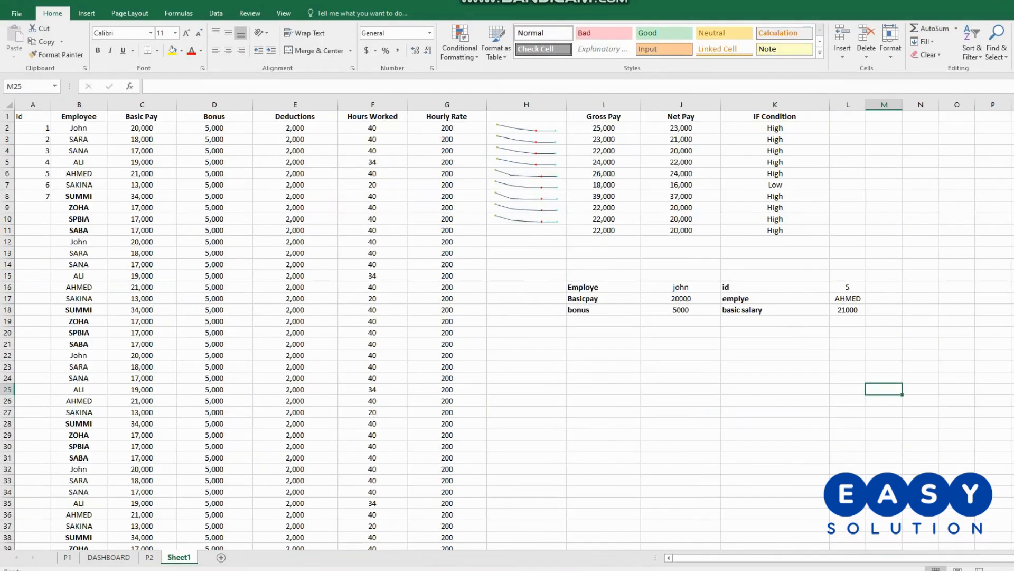
- Review the employee data in A1:C8 of Sheet1 and add the labels id in I22 and name in I23
{"action": "left_click_drag", "start_coordinate": [32, 117], "coordinate": [142, 196]}
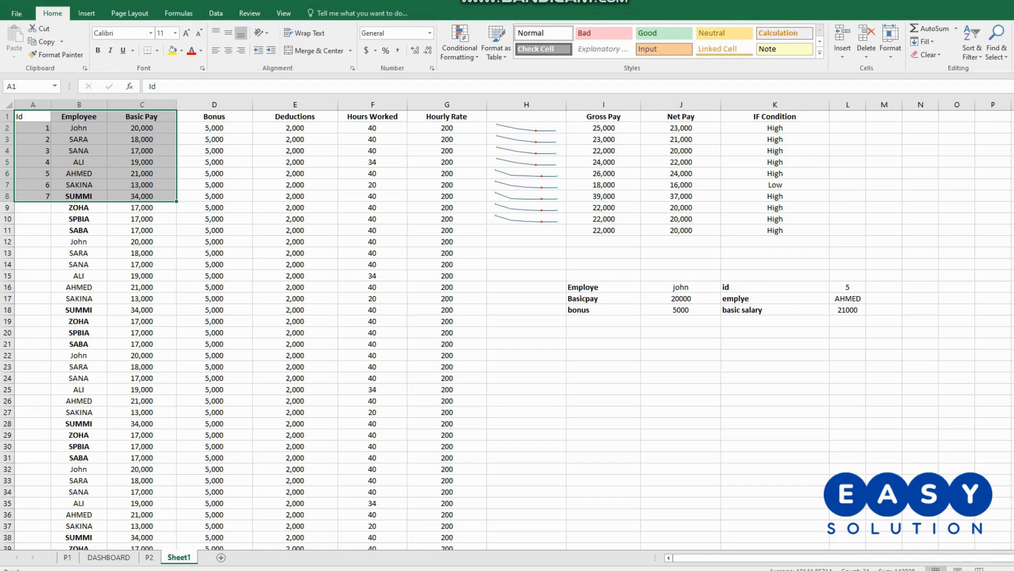
{"action": "left_click", "coordinate": [603, 355]}
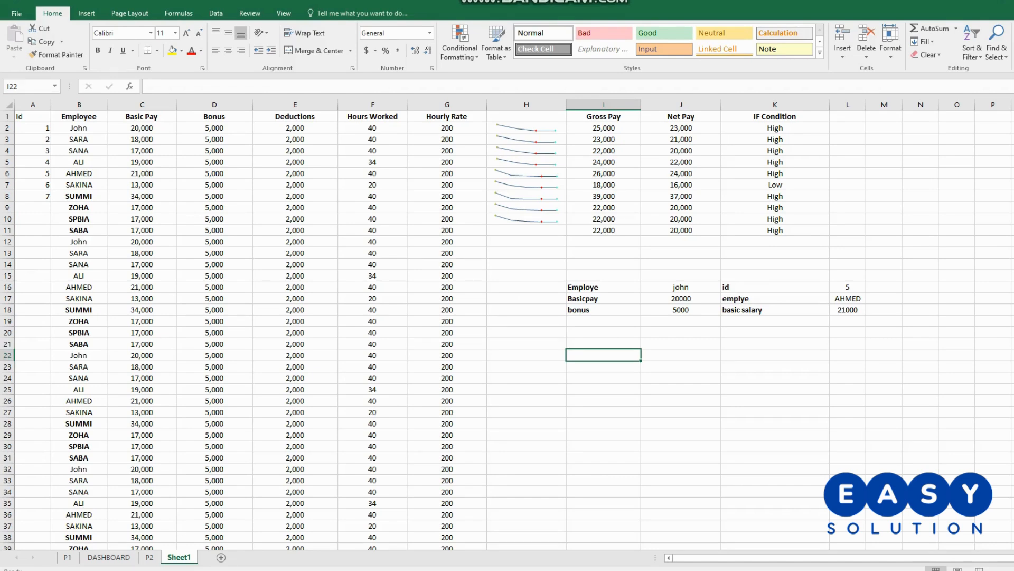
{"action": "type", "text": "Serach"}
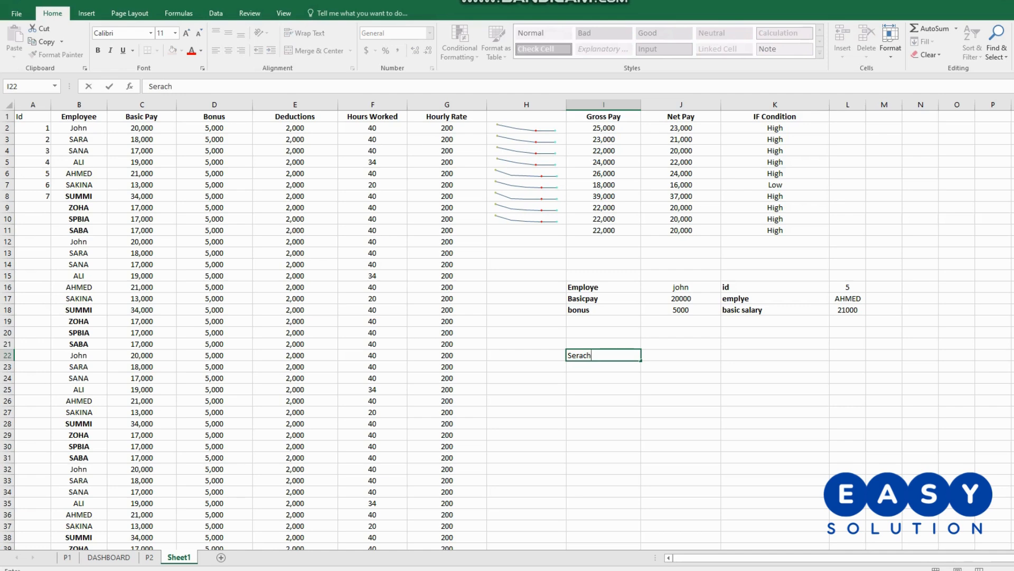
{"action": "key", "text": "BackSpace"}
{"action": "key", "text": "BackSpace"}
{"action": "key", "text": "BackSpace"}
{"action": "key", "text": "BackSpace"}
{"action": "key", "text": "BackSpace"}
{"action": "key", "text": "BackSpace"}
{"action": "type", "text": "id"}
{"action": "key", "text": "Return"}
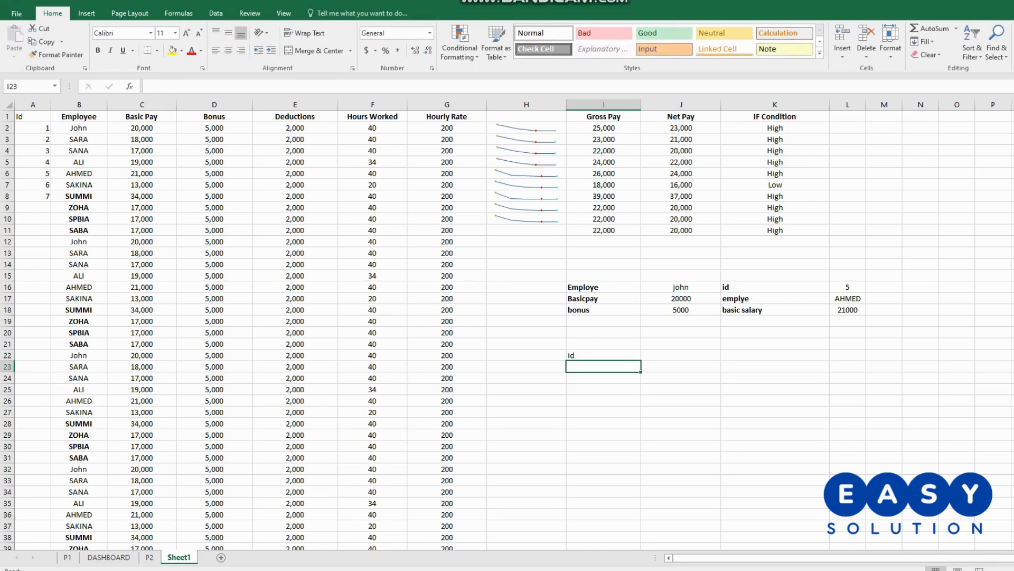
{"action": "type", "text": "name"}
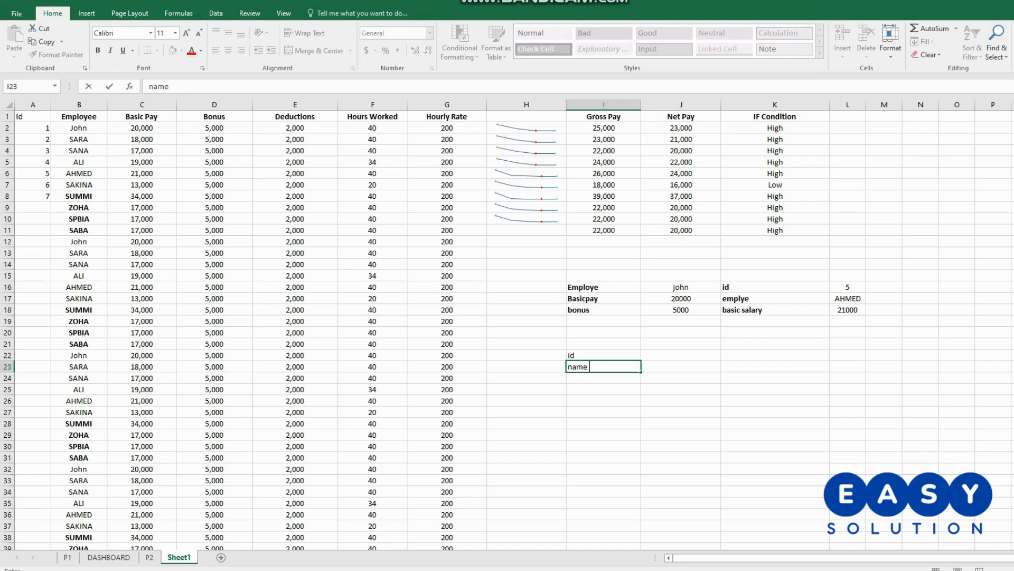
{"action": "key", "text": "Tab"}
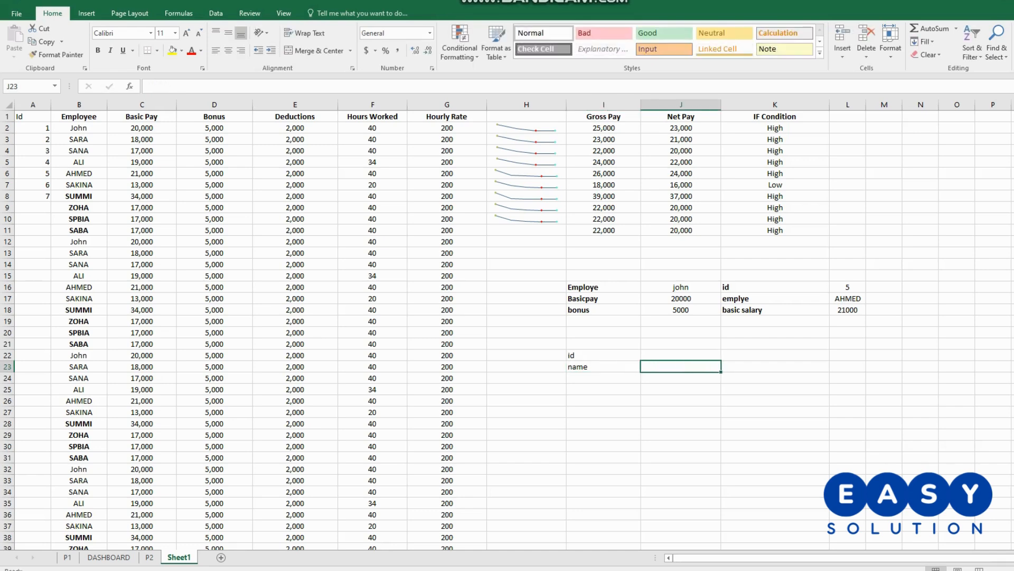
- Enter an INDEX formula in J23 with B1:B8 as the array and J22 as the row number
{"action": "type", "text": "=index"}
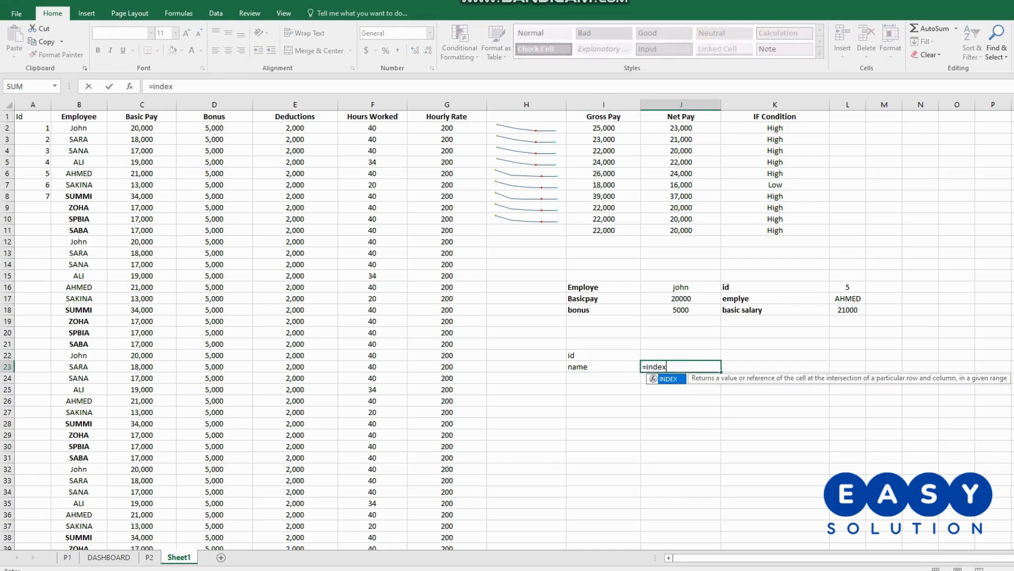
{"action": "type", "text": "("}
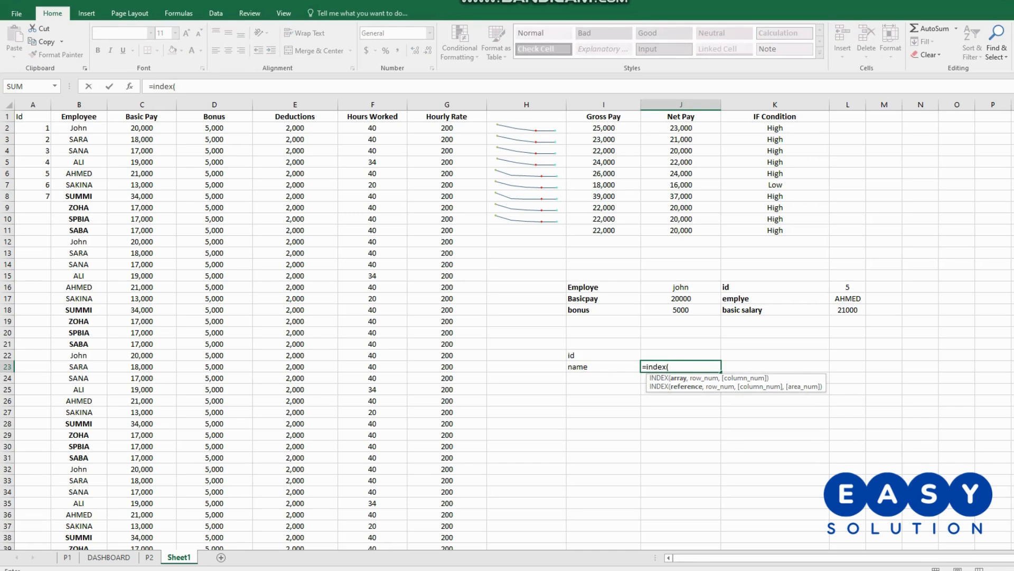
{"action": "left_click_drag", "start_coordinate": [80, 116], "coordinate": [79, 196]}
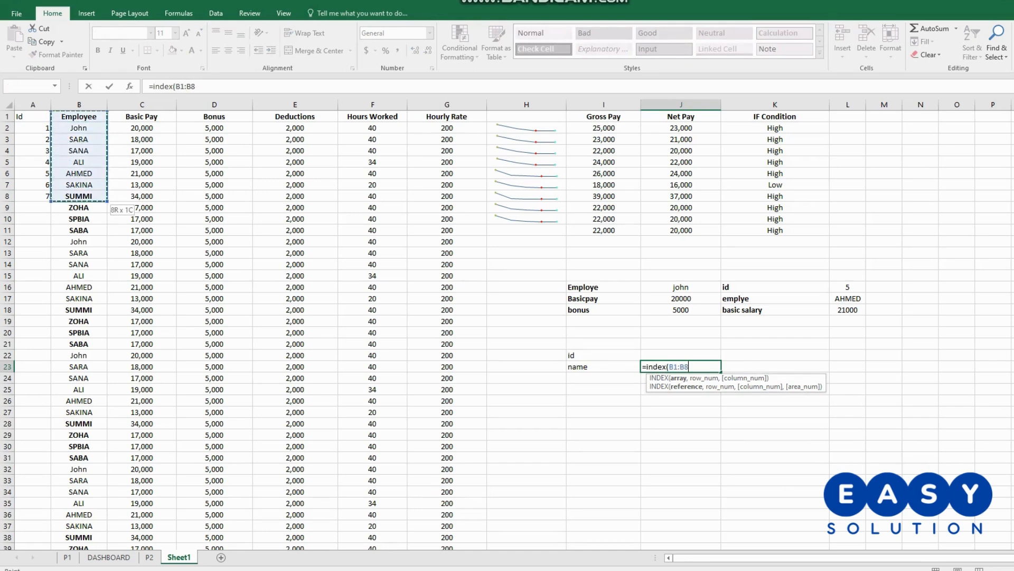
{"action": "type", "text": ","}
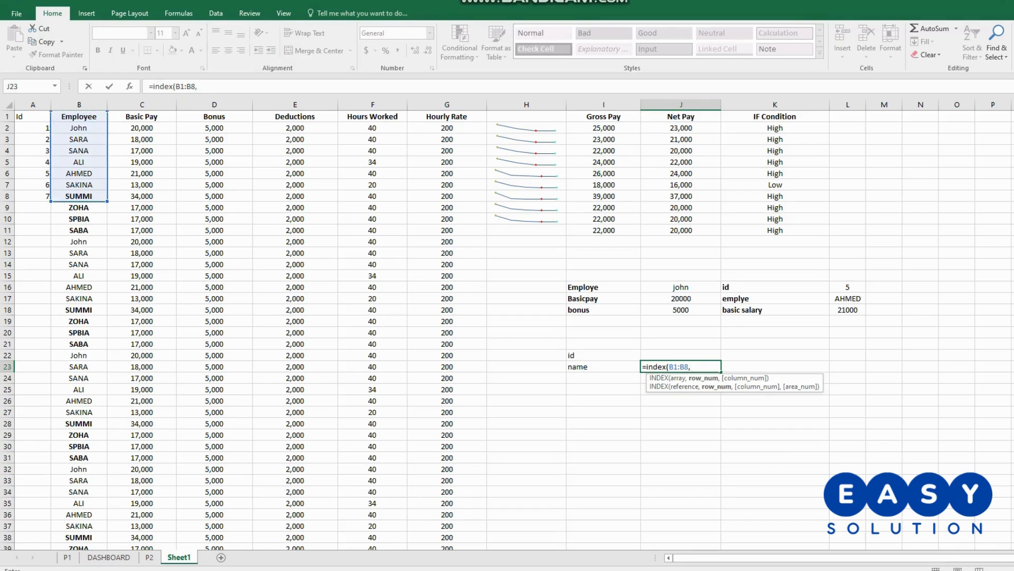
{"action": "left_click", "coordinate": [681, 356]}
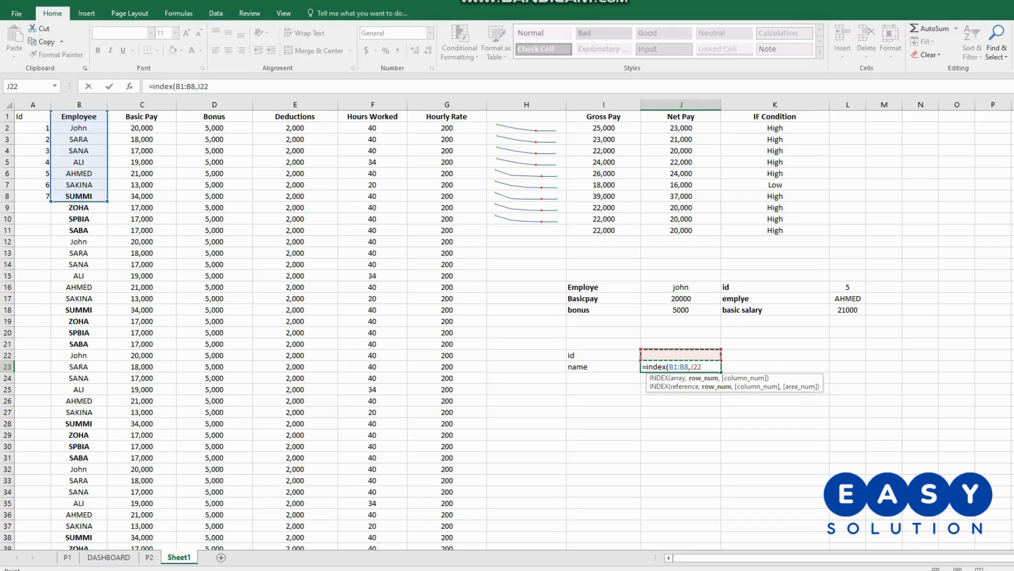
{"action": "type", "text": ")"}
{"action": "key", "text": "Return"}
- Test the name lookup with 1 as the id in J22, and change the id to 2
{"action": "left_click", "coordinate": [681, 356]}
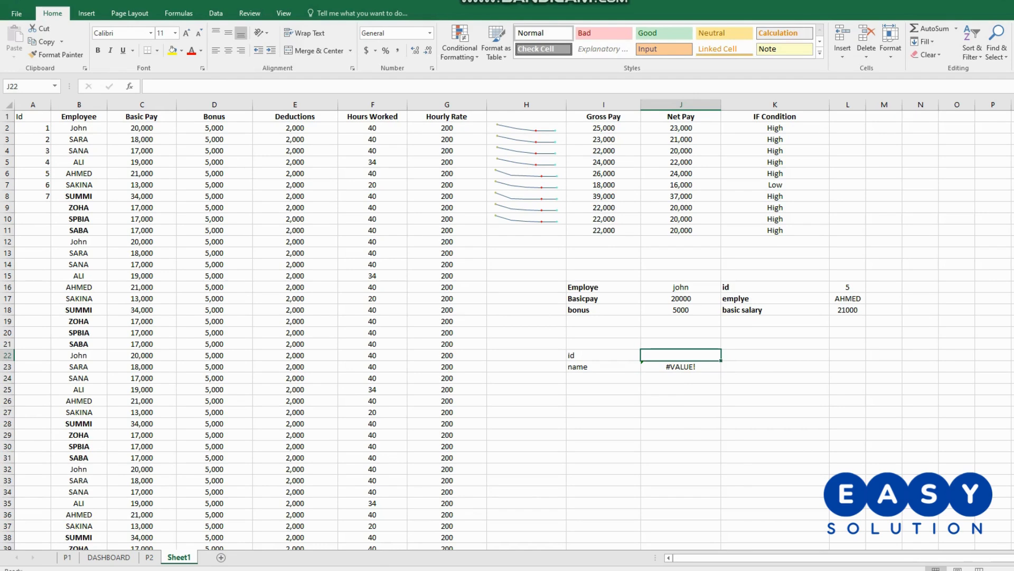
{"action": "type", "text": "1"}
{"action": "key", "text": "Return"}
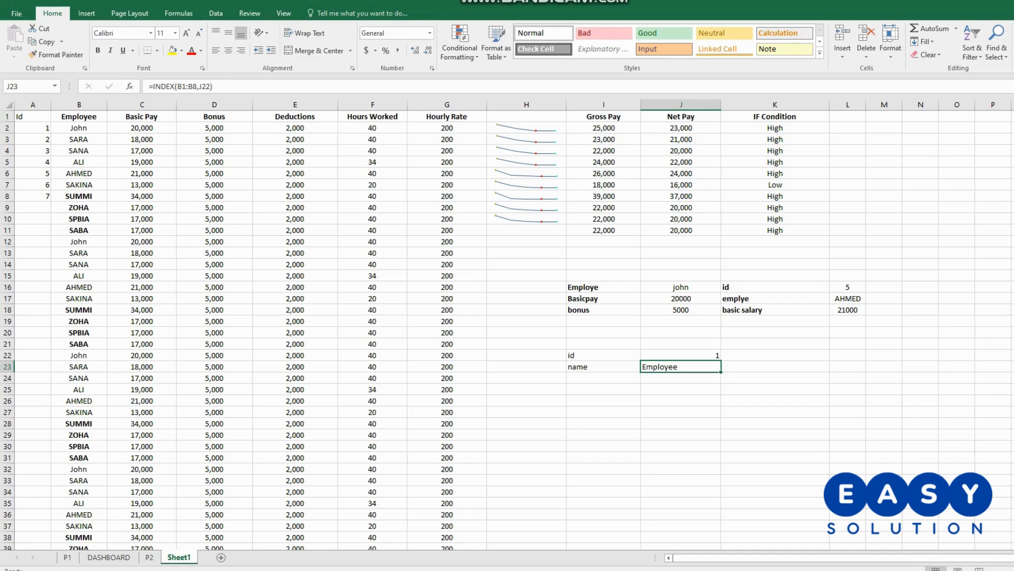
{"action": "double_click", "coordinate": [713, 355]}
{"action": "double_click", "coordinate": [714, 356]}
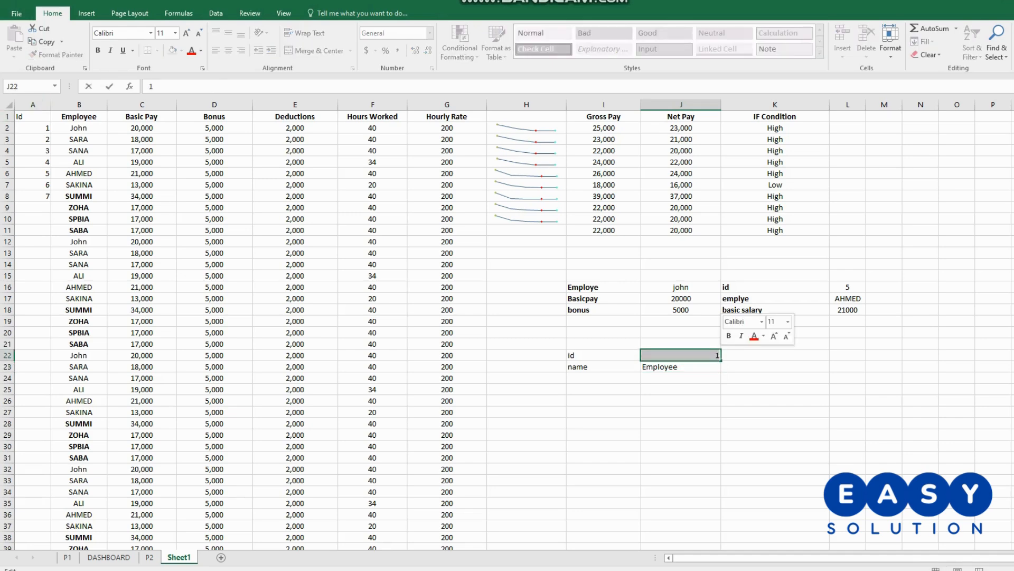
{"action": "type", "text": "2"}
{"action": "key", "text": "Return"}
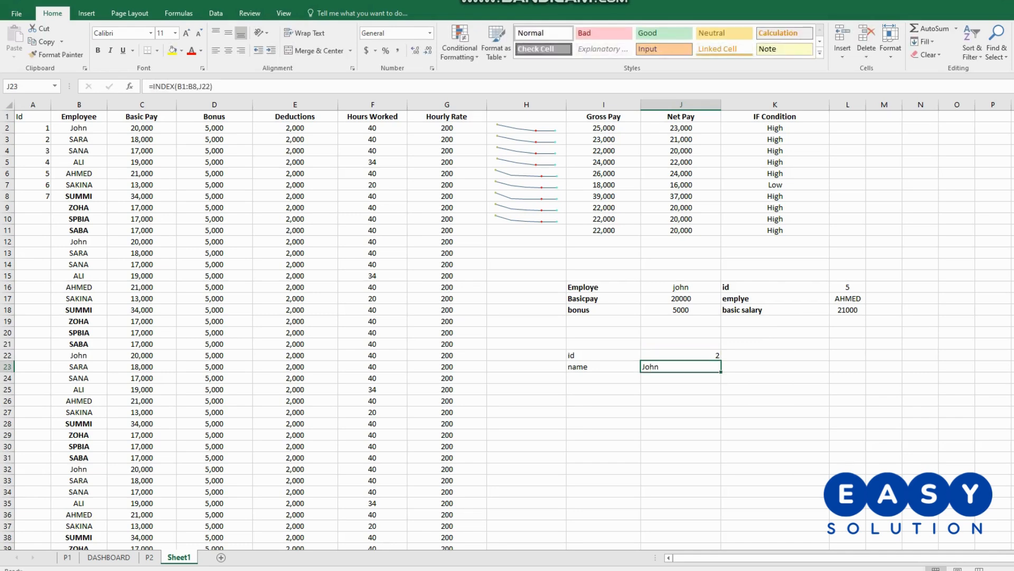
- Centre the id and name values in J22:J23 and add the label salray in I24
{"action": "left_click_drag", "start_coordinate": [681, 355], "coordinate": [682, 366]}
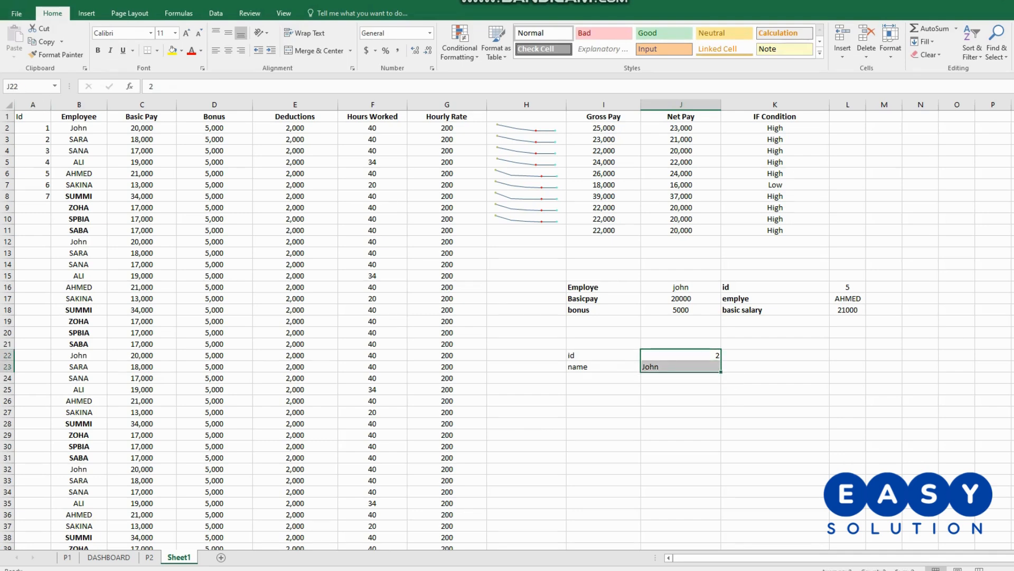
{"action": "left_click", "coordinate": [228, 51]}
{"action": "left_click", "coordinate": [604, 378]}
{"action": "type", "text": "salray"}
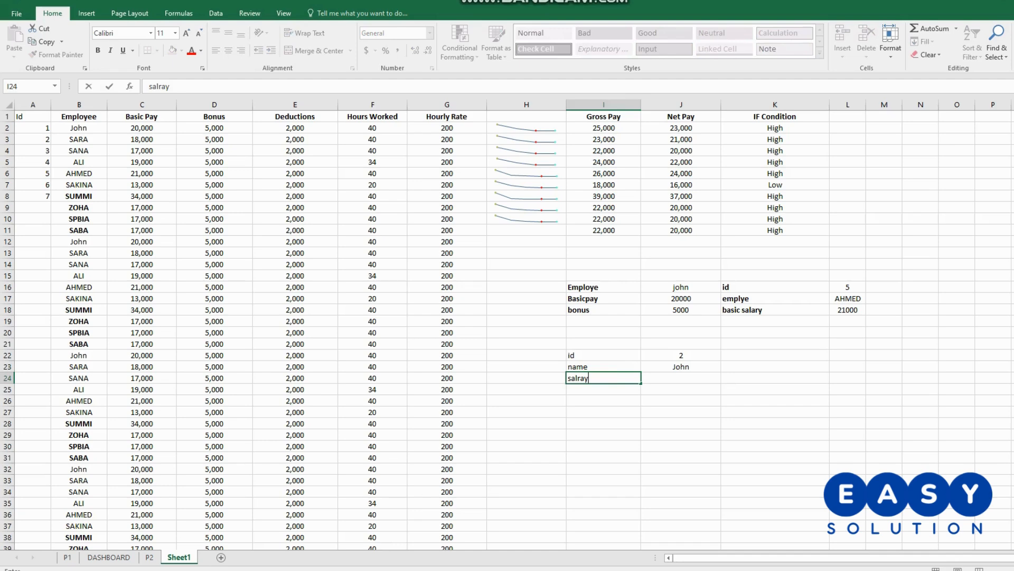
- Enter an INDEX formula in J24 with C1:C8 as the array and J22 as the row number, and centre the cell
{"action": "double_click", "coordinate": [681, 378]}
{"action": "type", "text": "=index("}
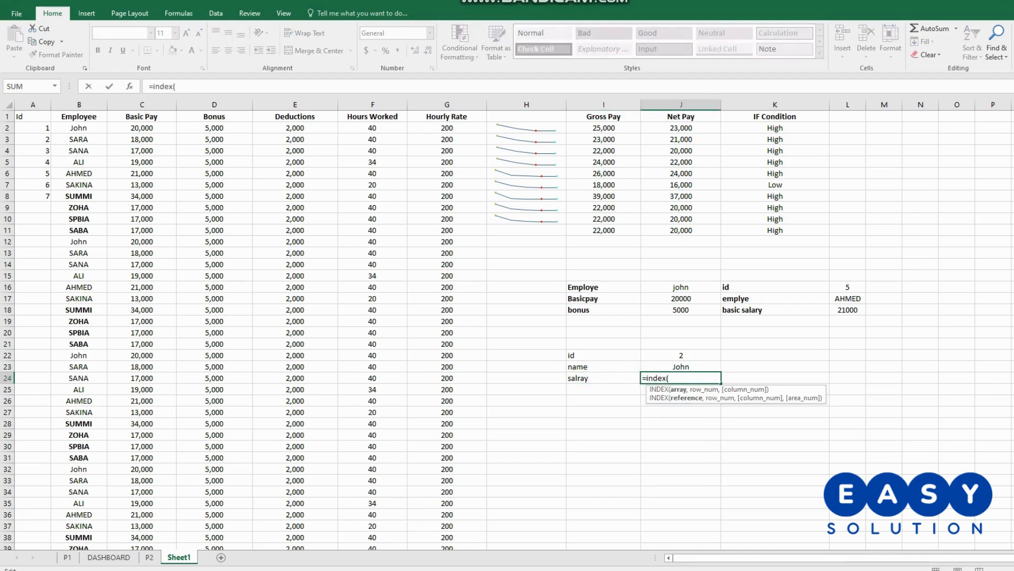
{"action": "left_click_drag", "start_coordinate": [142, 116], "coordinate": [169, 196]}
{"action": "type", "text": ","}
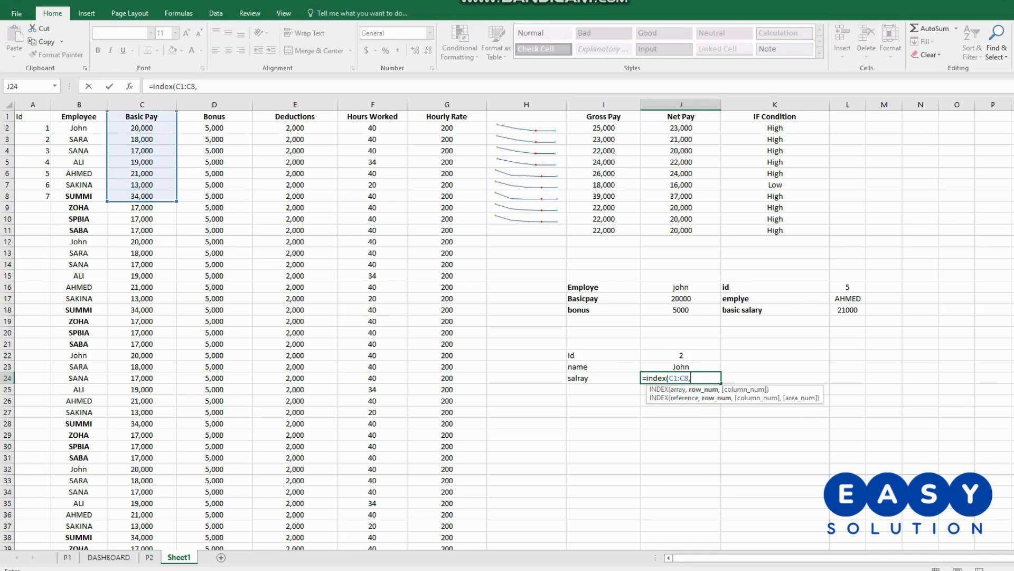
{"action": "left_click", "coordinate": [681, 355]}
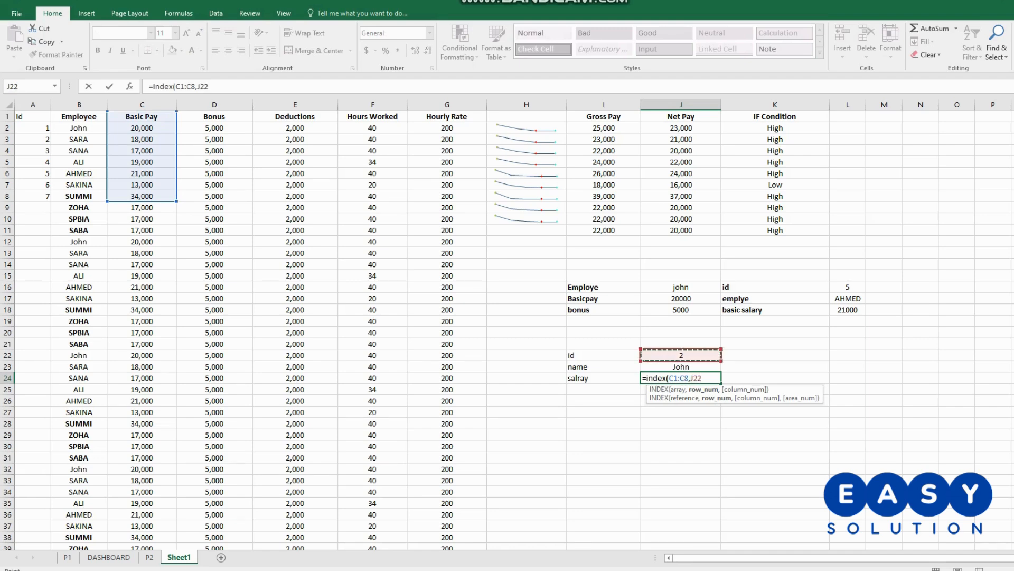
{"action": "type", "text": ")"}
{"action": "key", "text": "Return"}
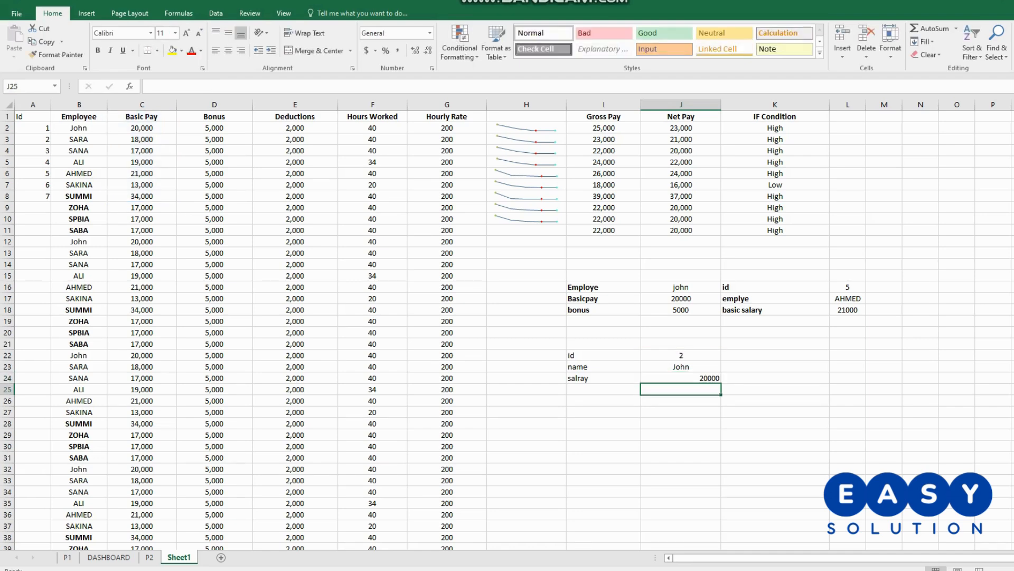
{"action": "left_click", "coordinate": [681, 378]}
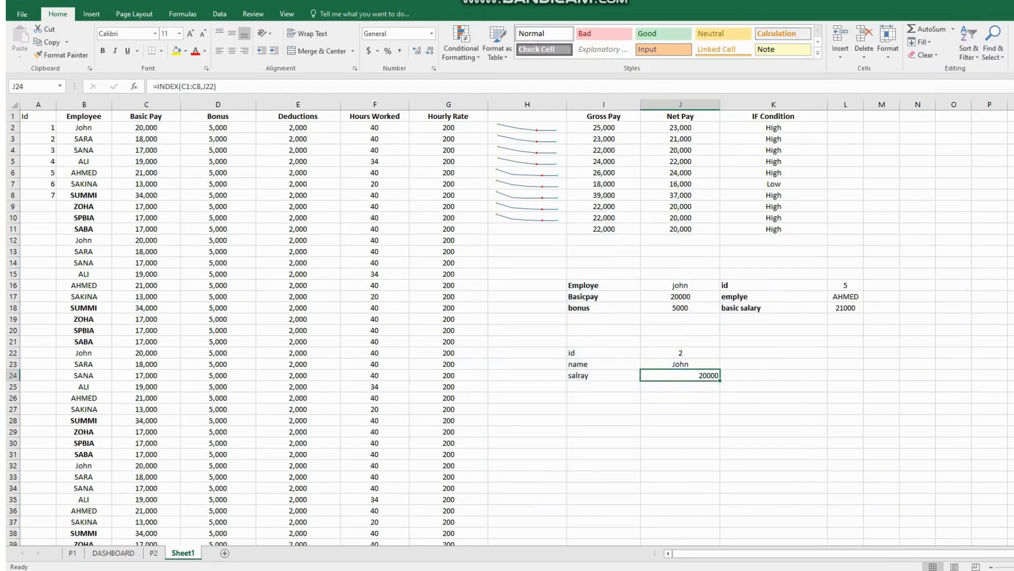
{"action": "left_click", "coordinate": [232, 51]}
- Test the name and salary lookups with 3 as the id in J22, and change the id to 4
{"action": "double_click", "coordinate": [680, 352]}
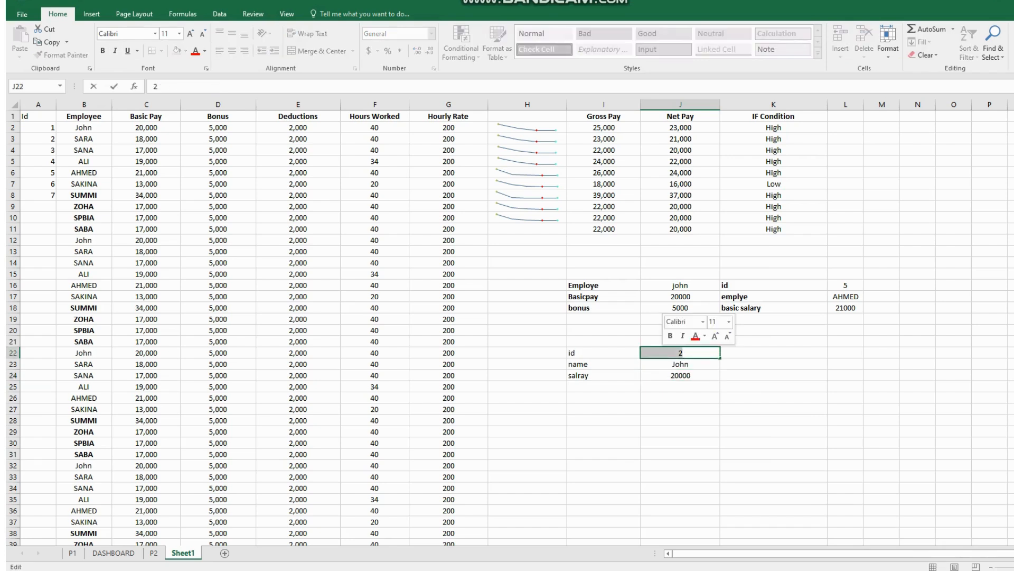
{"action": "type", "text": "3"}
{"action": "key", "text": "Return"}
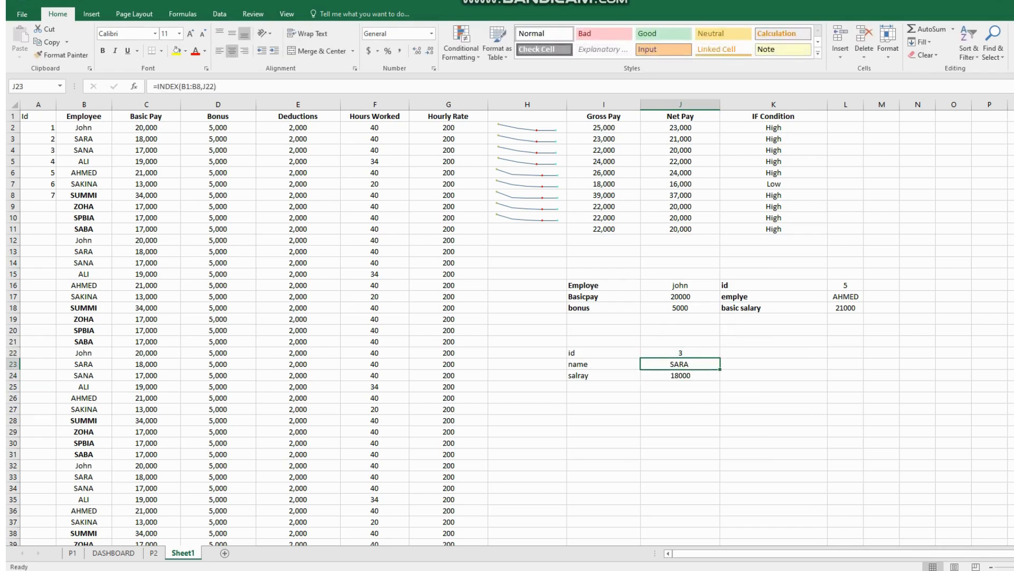
{"action": "double_click", "coordinate": [680, 352]}
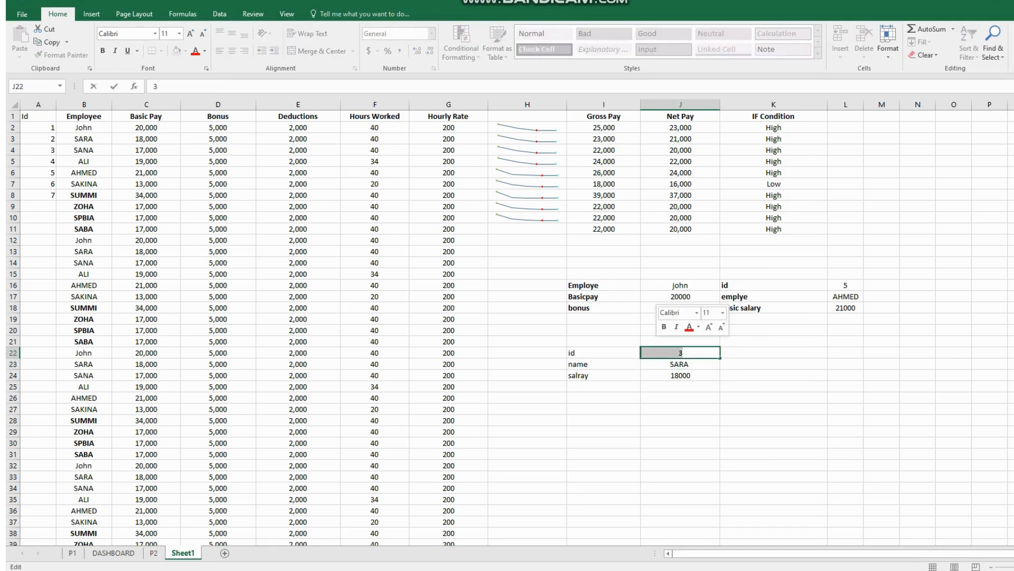
{"action": "type", "text": "4"}
{"action": "key", "text": "Return"}
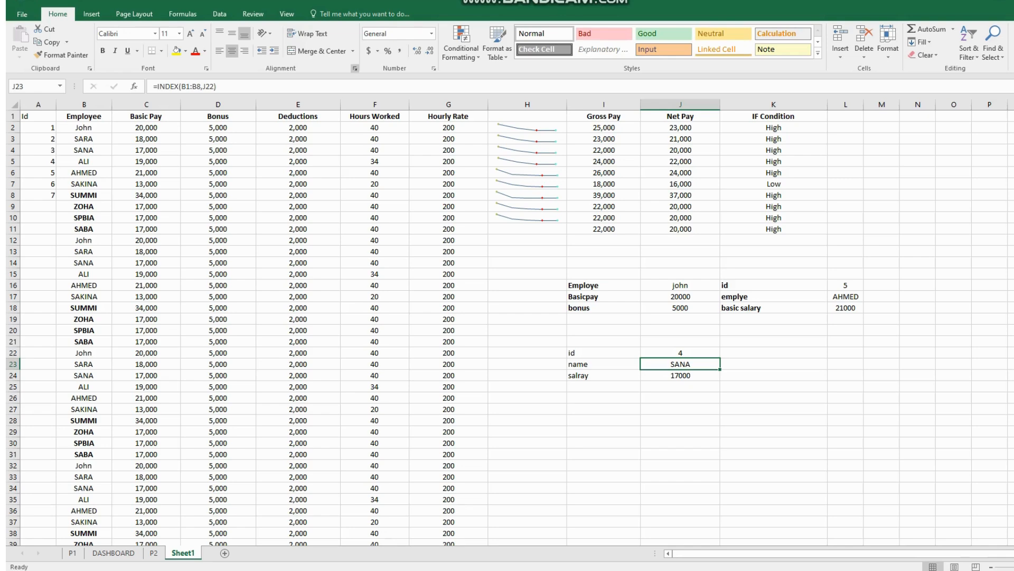
- Switch to the Advance excel (2) workbook and examine the MATCH formula in Y8 with its highlighted cell references
{"action": "mouse_move", "coordinate": [378, 569]}
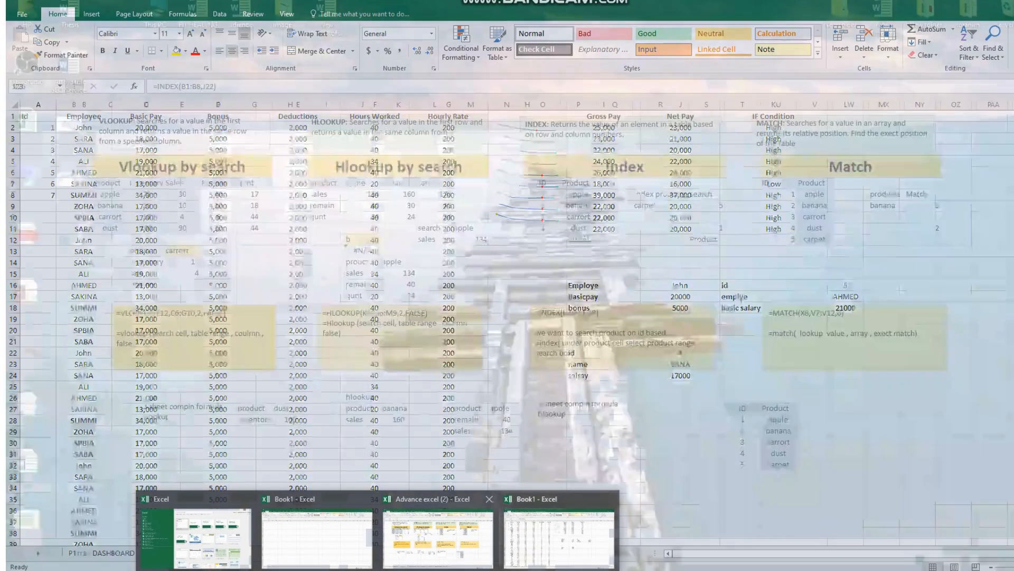
{"action": "left_click", "coordinate": [439, 538]}
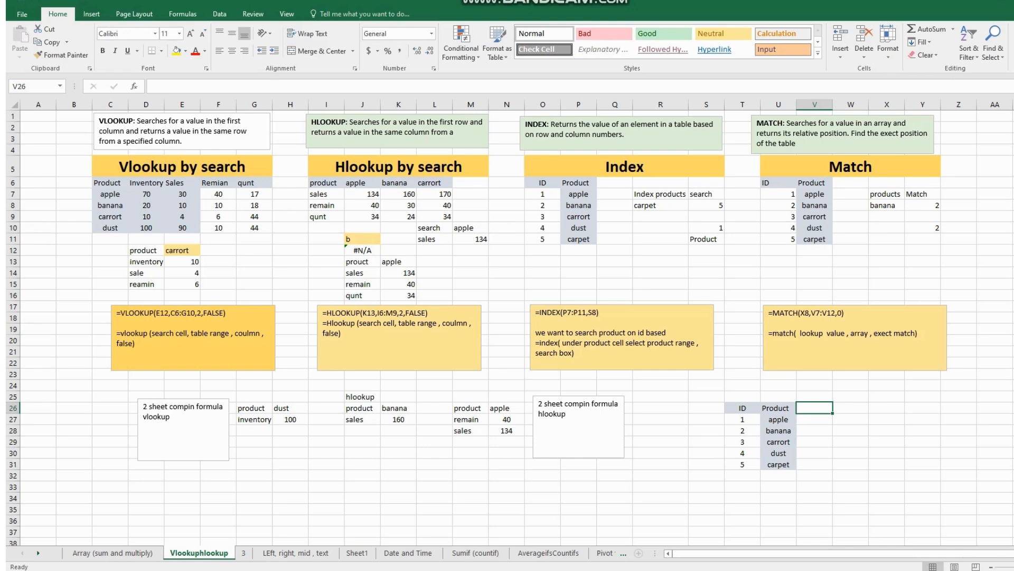
{"action": "left_click", "coordinate": [923, 206]}
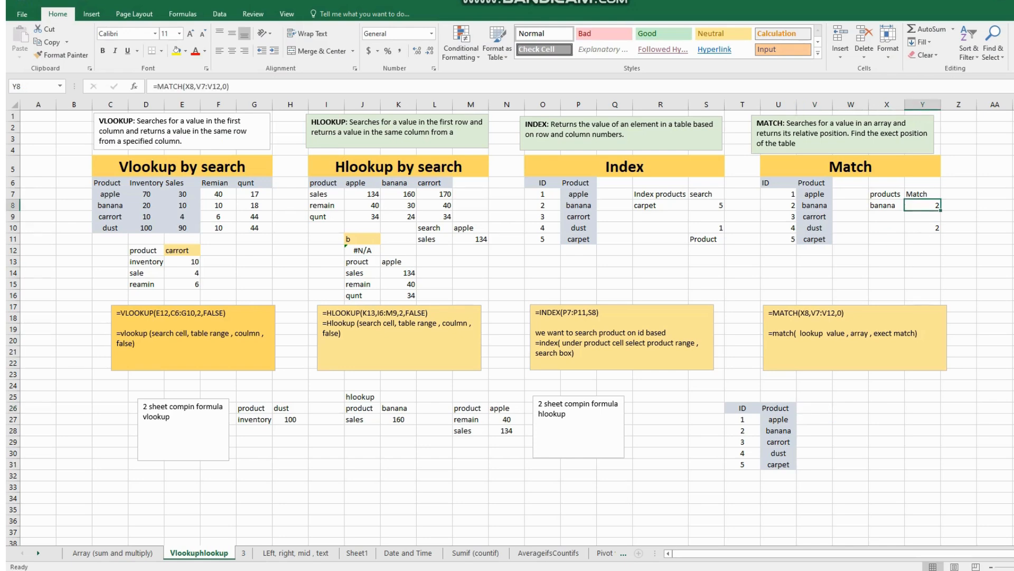
{"action": "key", "text": "F2"}
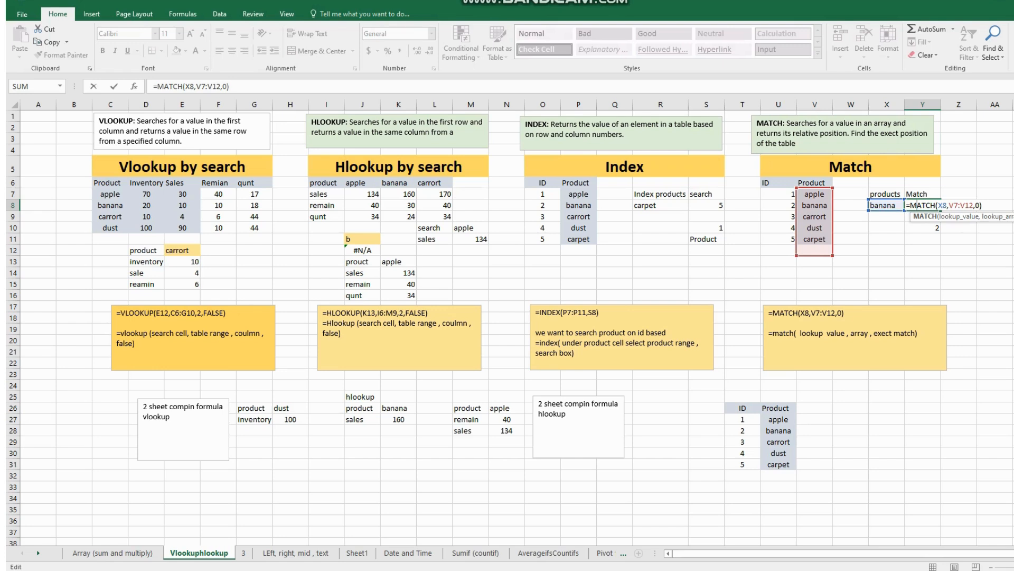
{"action": "key", "text": "Return"}
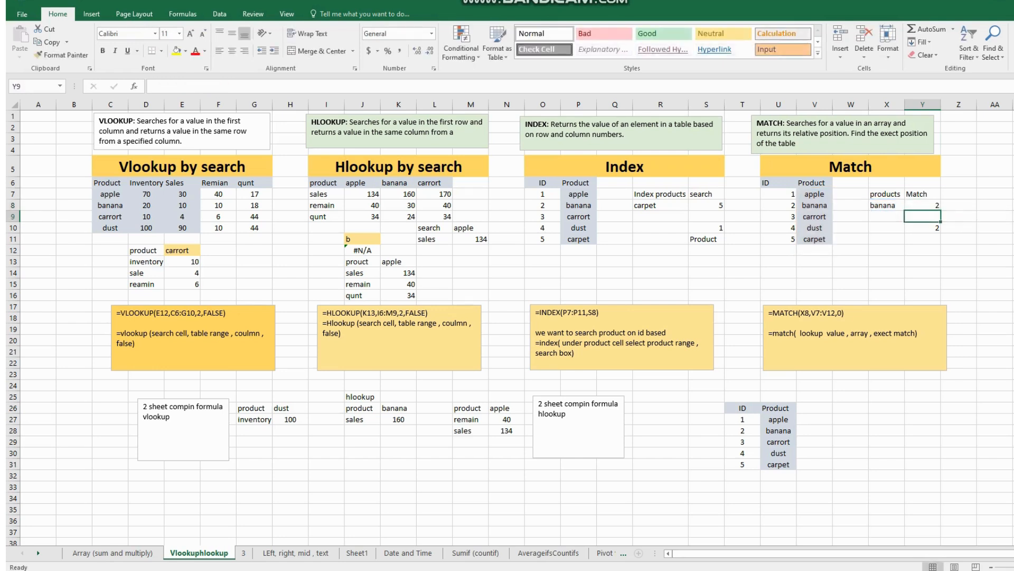
- Change the lookup product for the MATCH formula in X8 to dust
{"action": "double_click", "coordinate": [888, 205]}
{"action": "left_click_drag", "start_coordinate": [897, 205], "coordinate": [870, 204]}
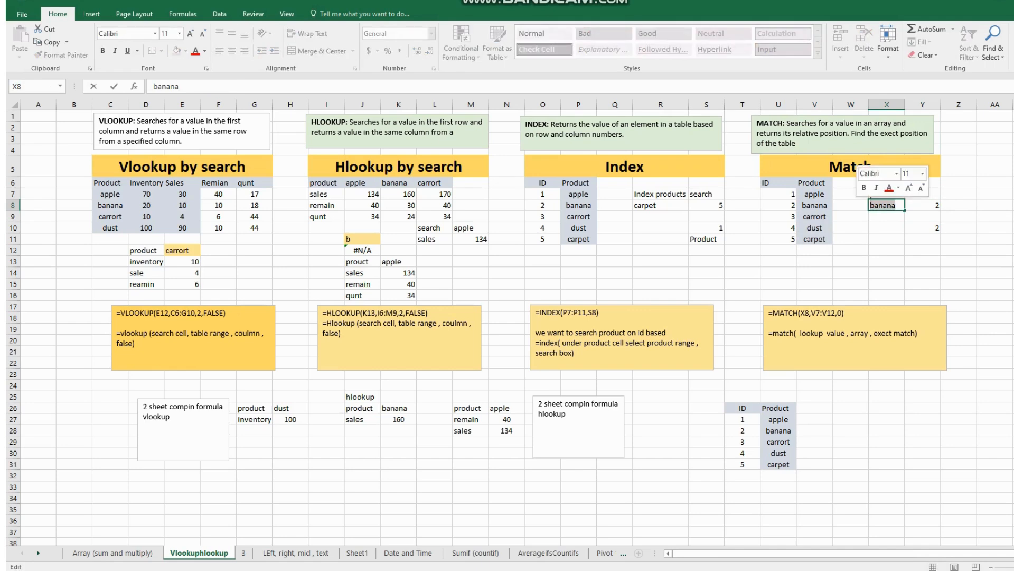
{"action": "type", "text": "dust"}
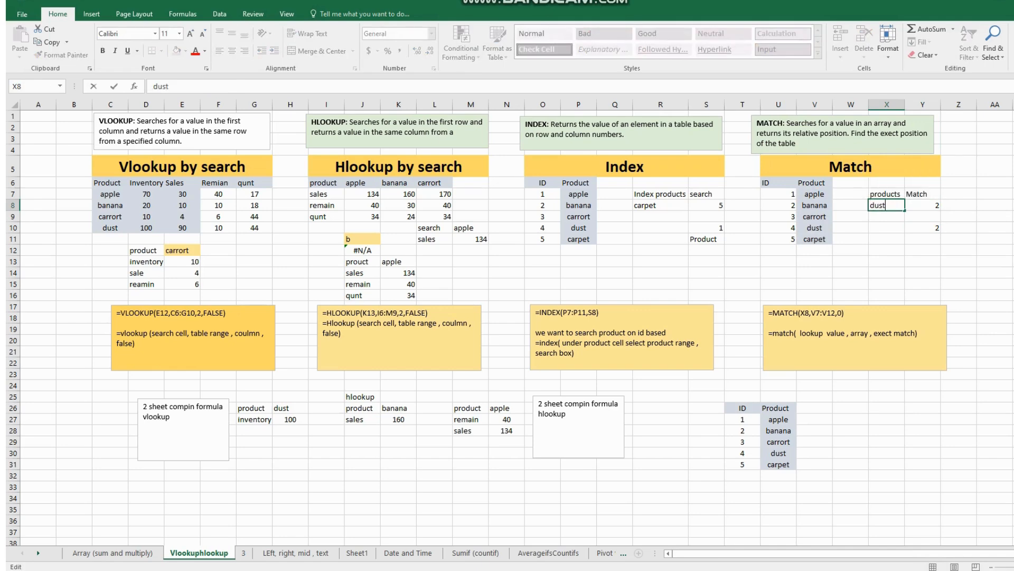
{"action": "key", "text": "Return"}
- Delete the duplicate MATCH formula in Y10
{"action": "left_click", "coordinate": [923, 228]}
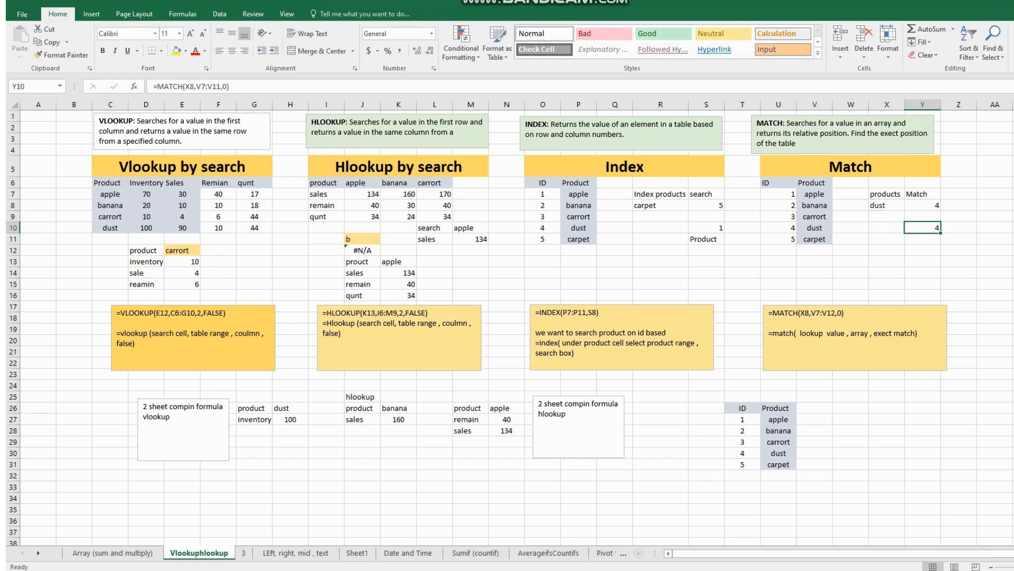
{"action": "key", "text": "Delete"}
{"action": "left_click", "coordinate": [959, 262]}
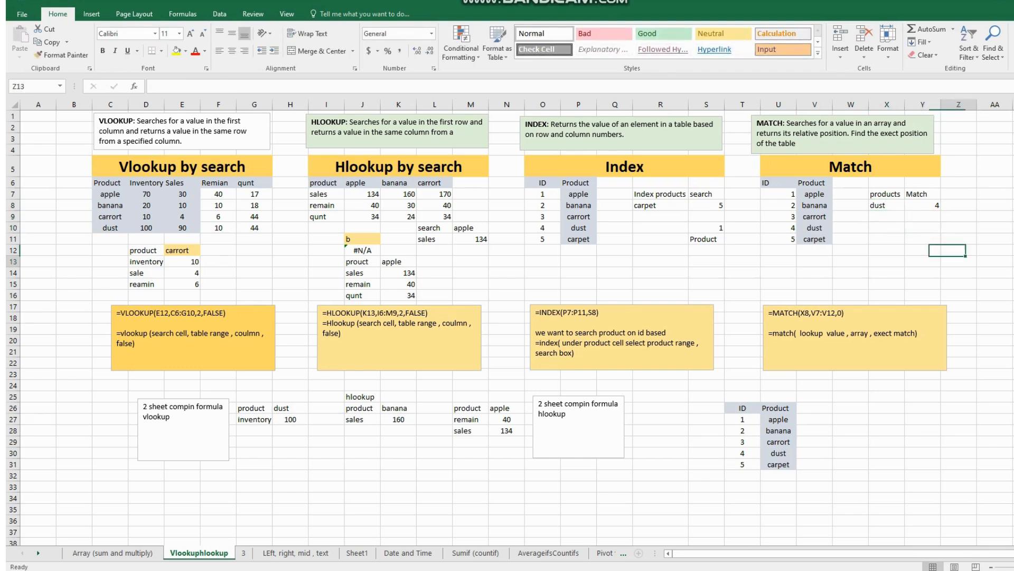
{"action": "left_click", "coordinate": [923, 205]}
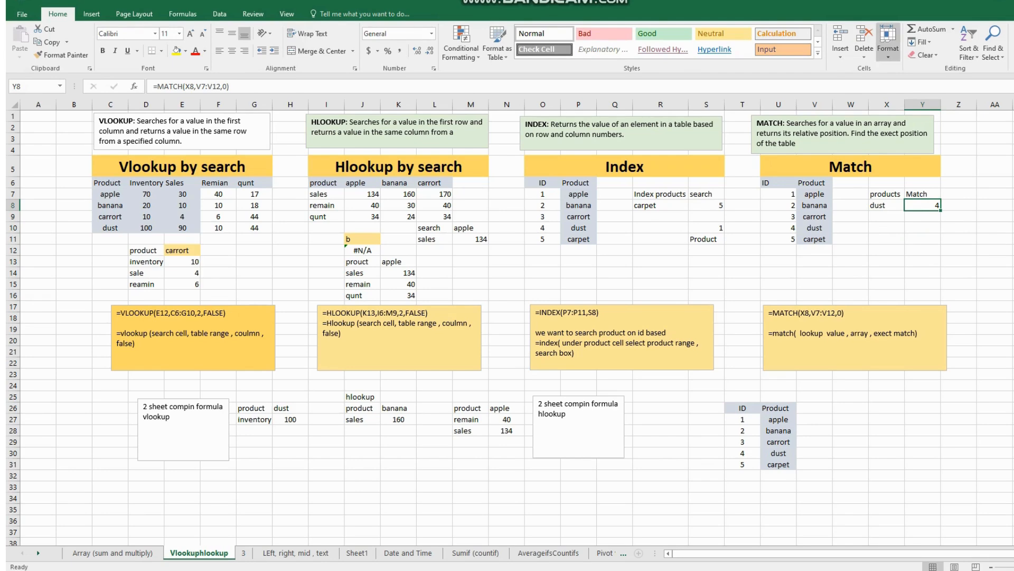
- Centre the value in S10 under the Index section
{"action": "left_click", "coordinate": [706, 228]}
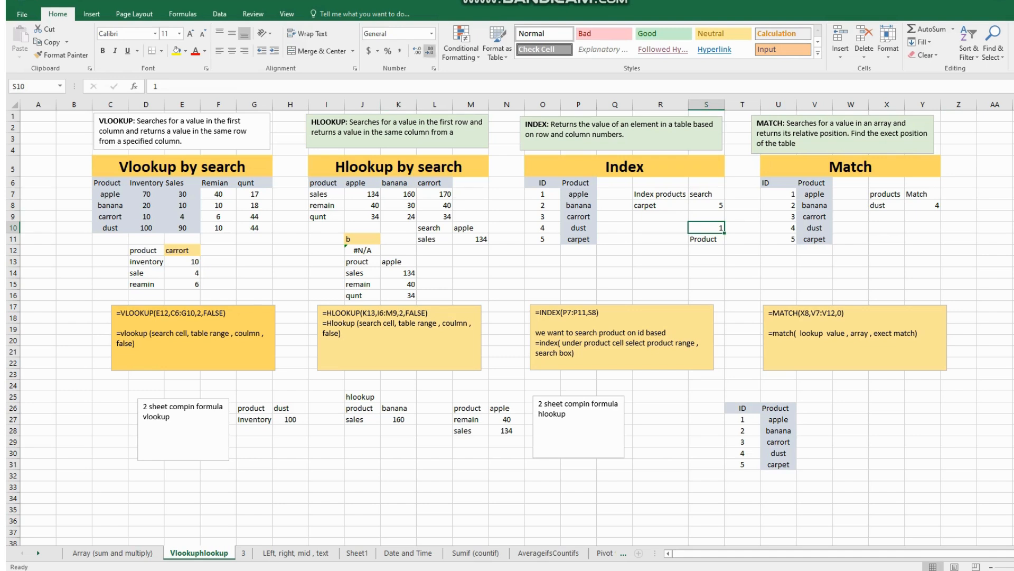
{"action": "left_click", "coordinate": [232, 51]}
{"action": "left_click", "coordinate": [886, 205]}
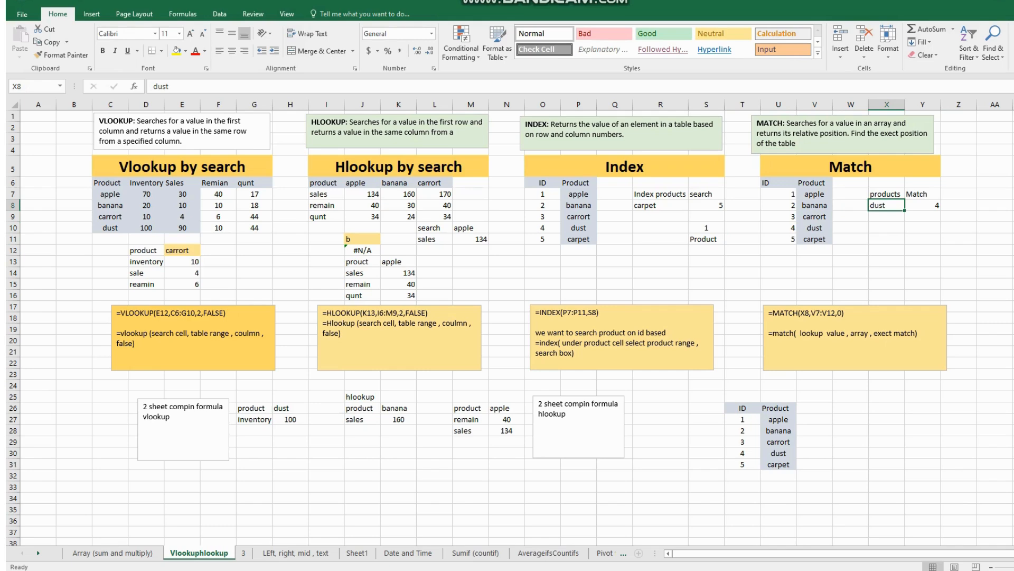
- Review sheet 3 and the ids in A2:A8 of Book1's employee table, and return to the Vlookuphlookup sheet
{"action": "left_click", "coordinate": [244, 553]}
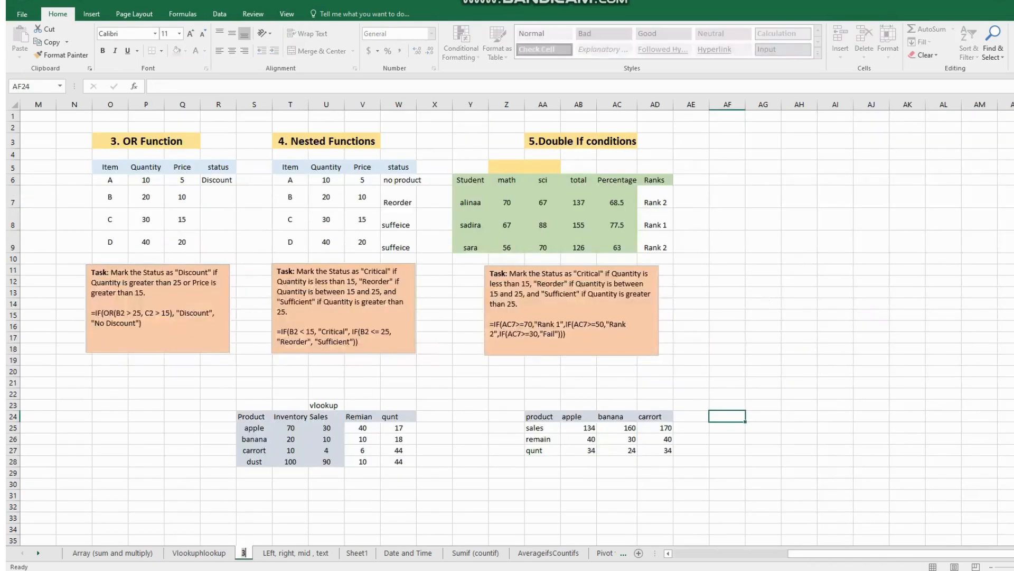
{"action": "left_click", "coordinate": [200, 553]}
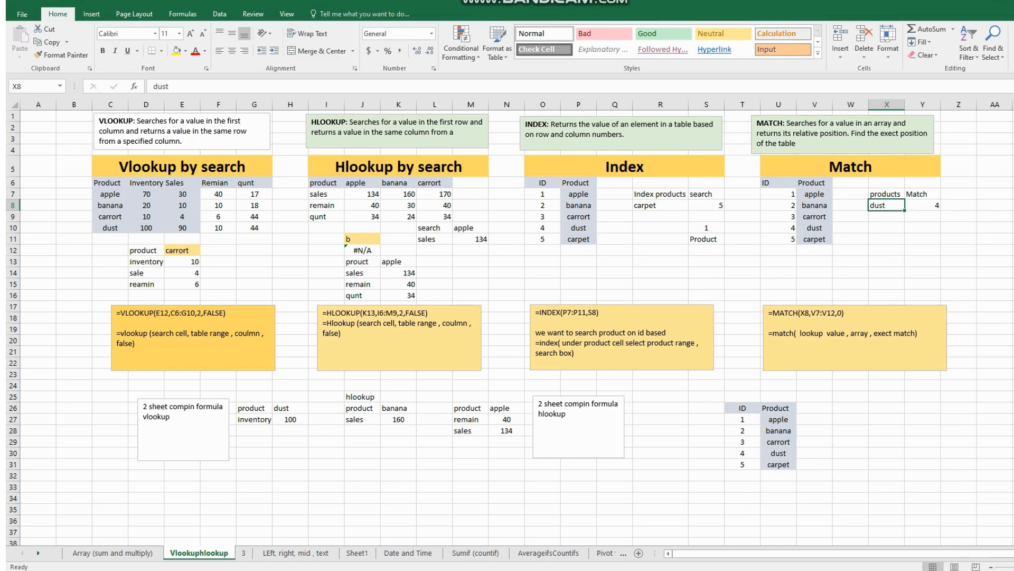
{"action": "mouse_move", "coordinate": [378, 570]}
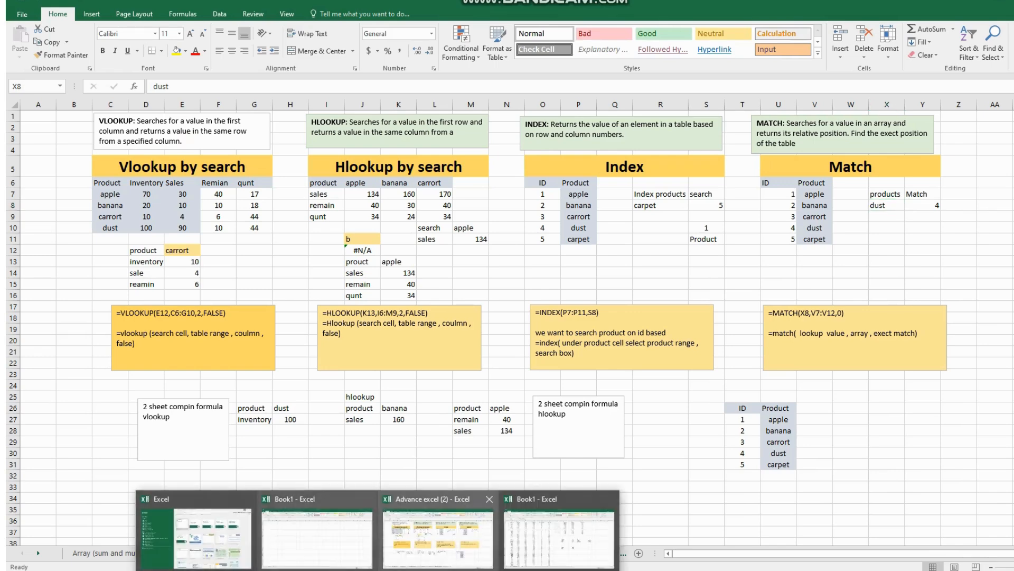
{"action": "left_click", "coordinate": [316, 534]}
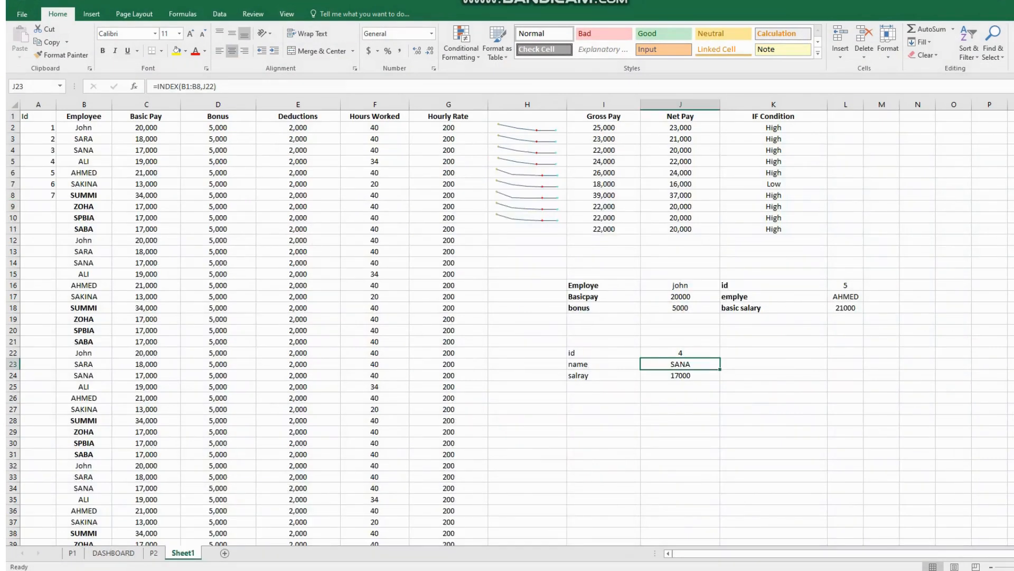
{"action": "left_click_drag", "start_coordinate": [38, 127], "coordinate": [56, 163]}
{"action": "key", "text": "Escape"}
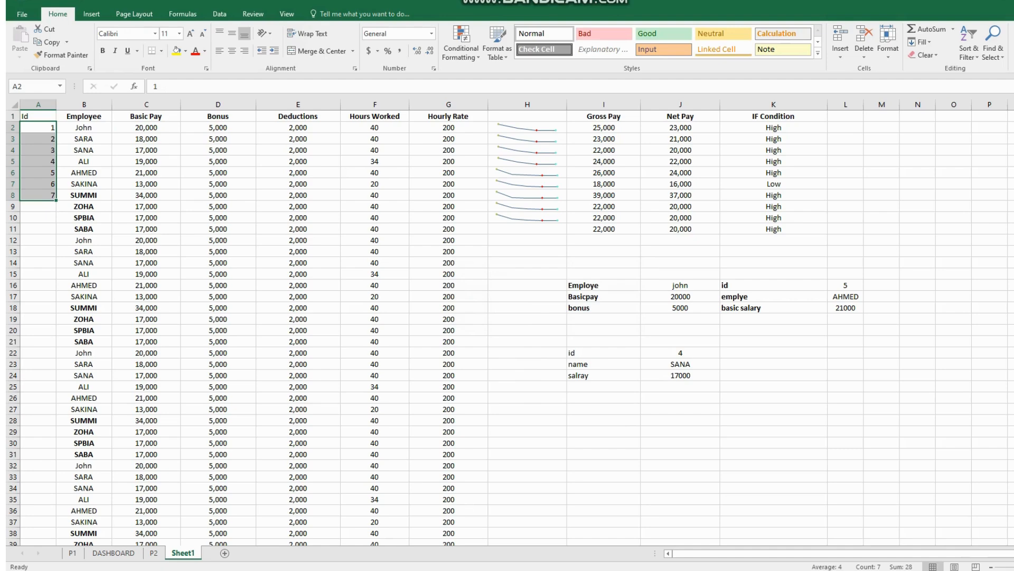
{"action": "left_click", "coordinate": [378, 569]}
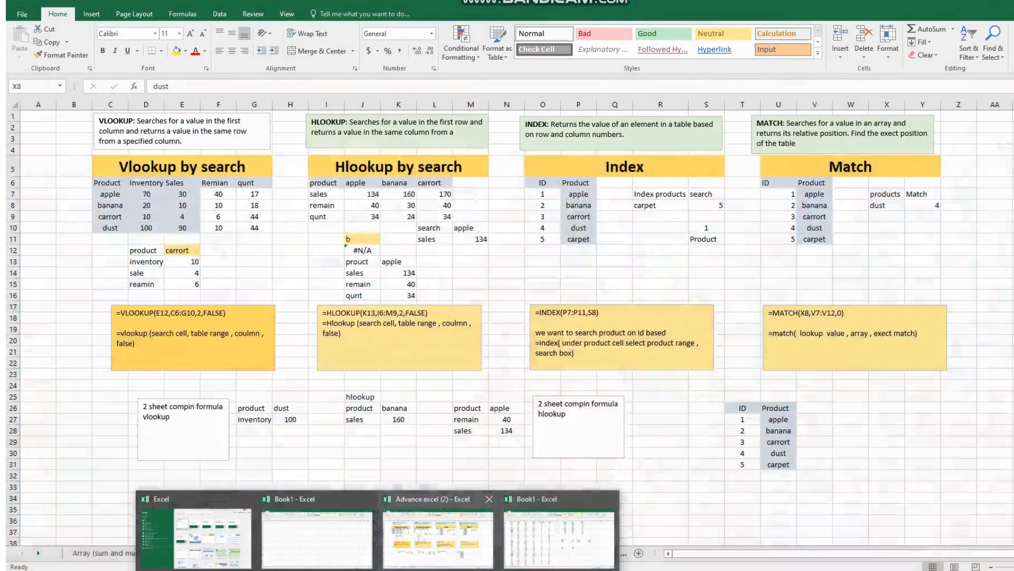
{"action": "left_click", "coordinate": [439, 534]}
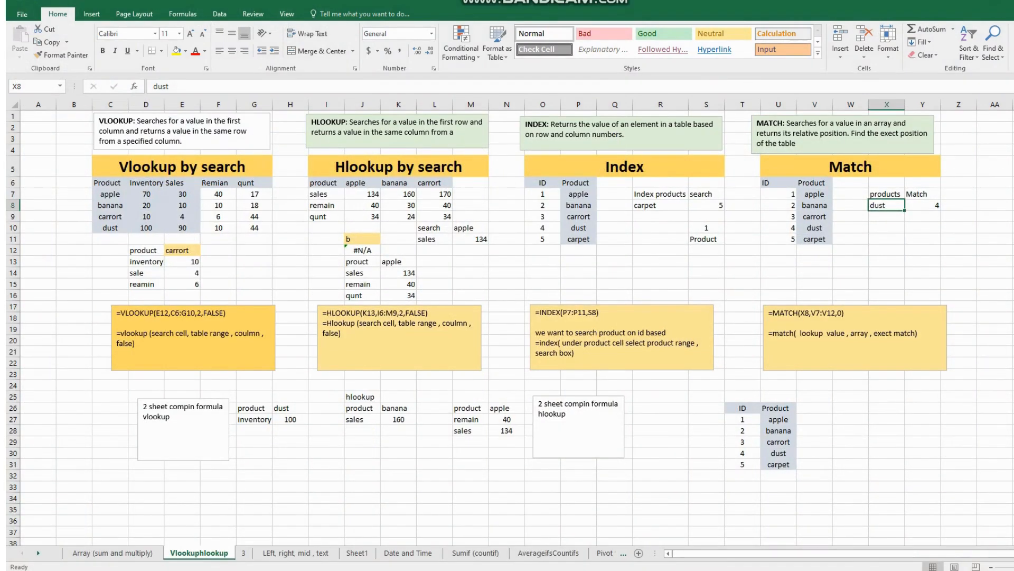
{"action": "left_click", "coordinate": [243, 553]}
{"action": "left_click", "coordinate": [199, 554]}
{"action": "left_click", "coordinate": [92, 14]}
{"action": "left_click", "coordinate": [134, 14]}
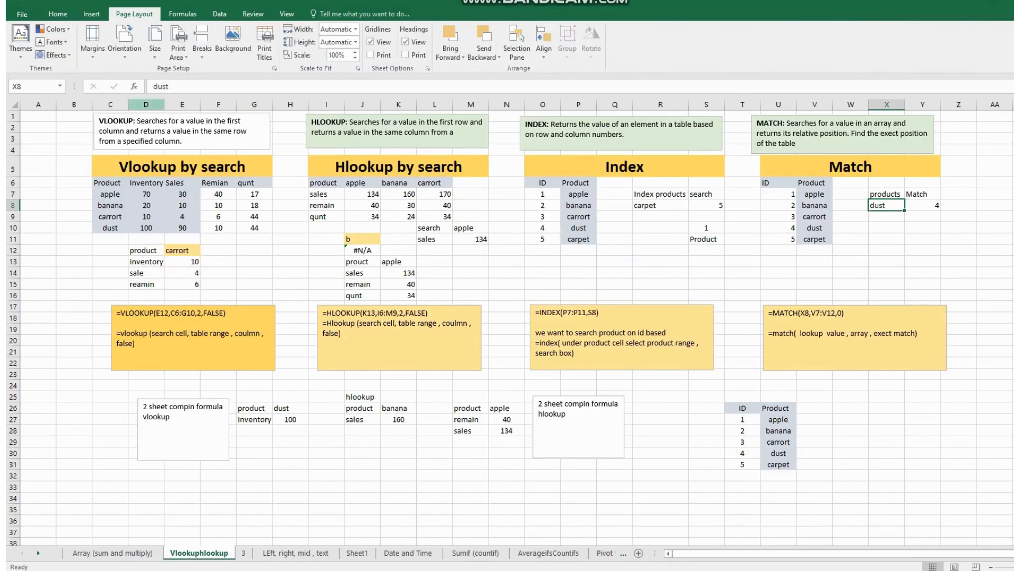
{"action": "left_click", "coordinate": [183, 14]}
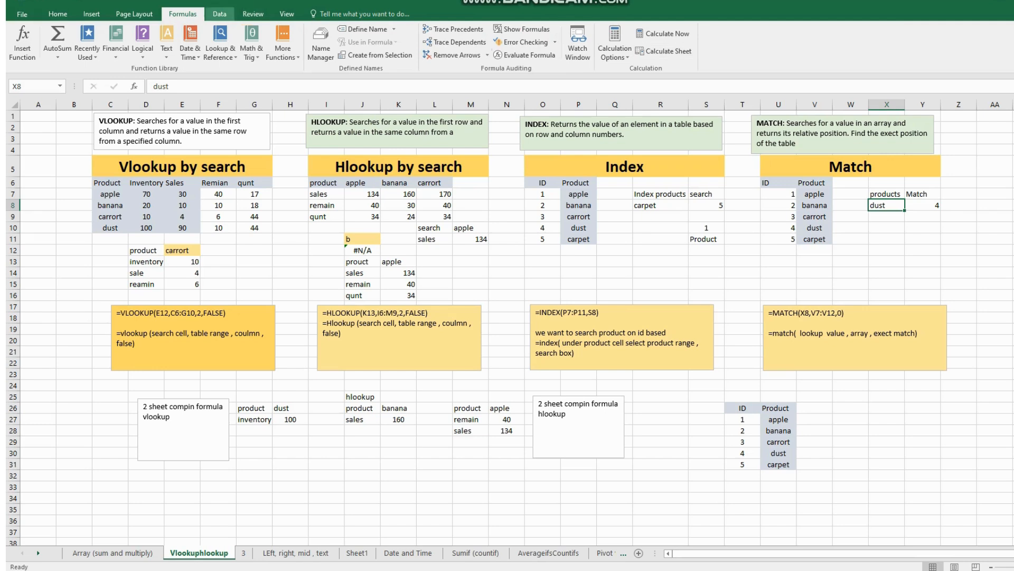
{"action": "left_click", "coordinate": [220, 14]}
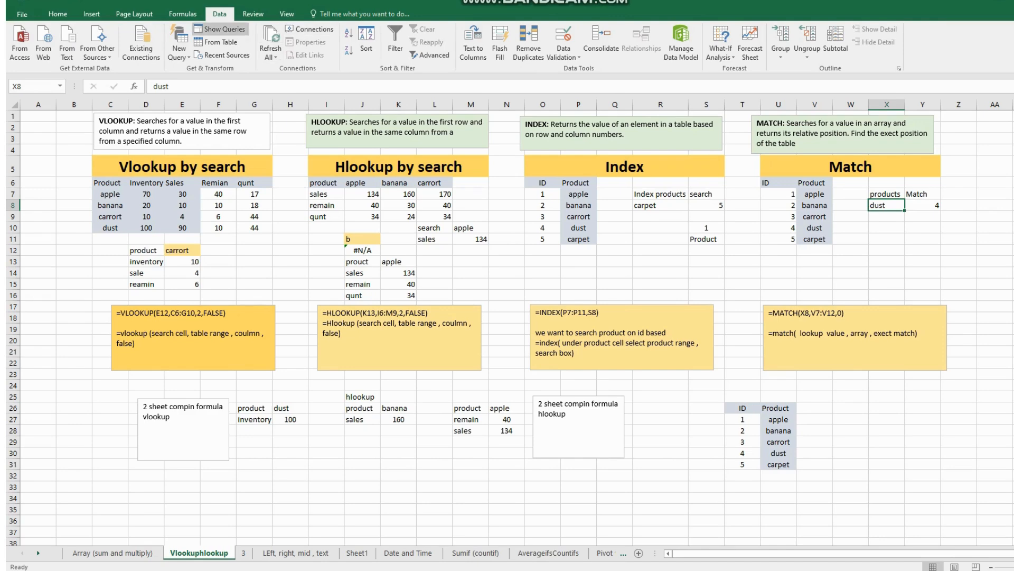
{"action": "left_click", "coordinate": [253, 14]}
{"action": "left_click", "coordinate": [91, 14]}
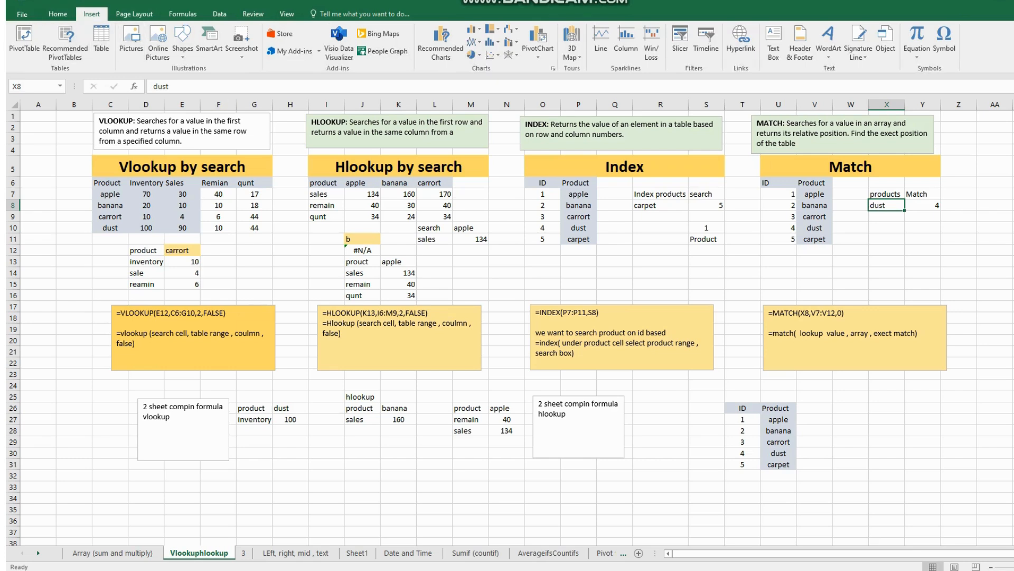
- Add a new sheet and import the Access database Database1 from Documents as a table at A1
{"action": "left_click", "coordinate": [219, 14]}
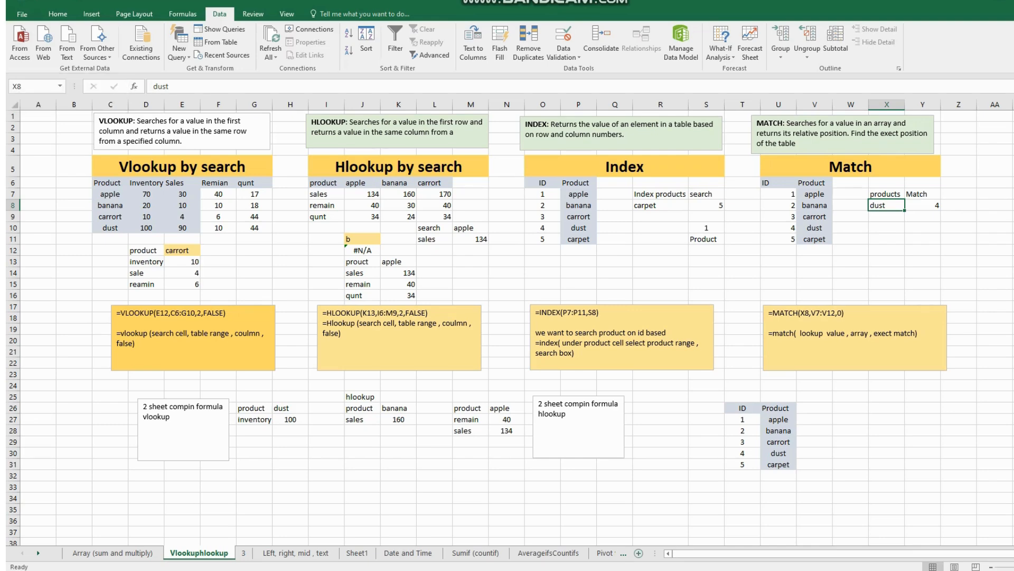
{"action": "left_click", "coordinate": [639, 553]}
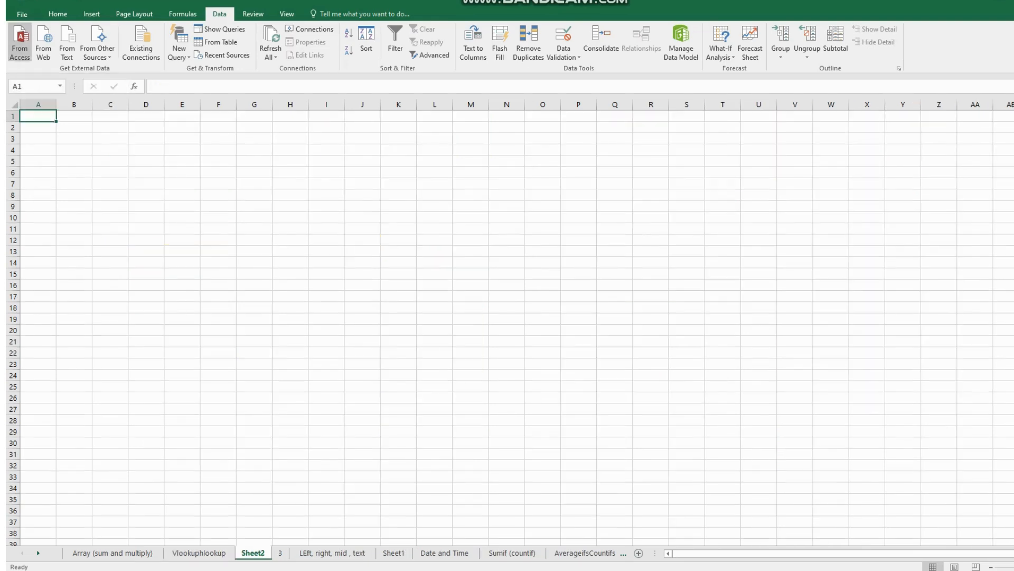
{"action": "left_click", "coordinate": [19, 42]}
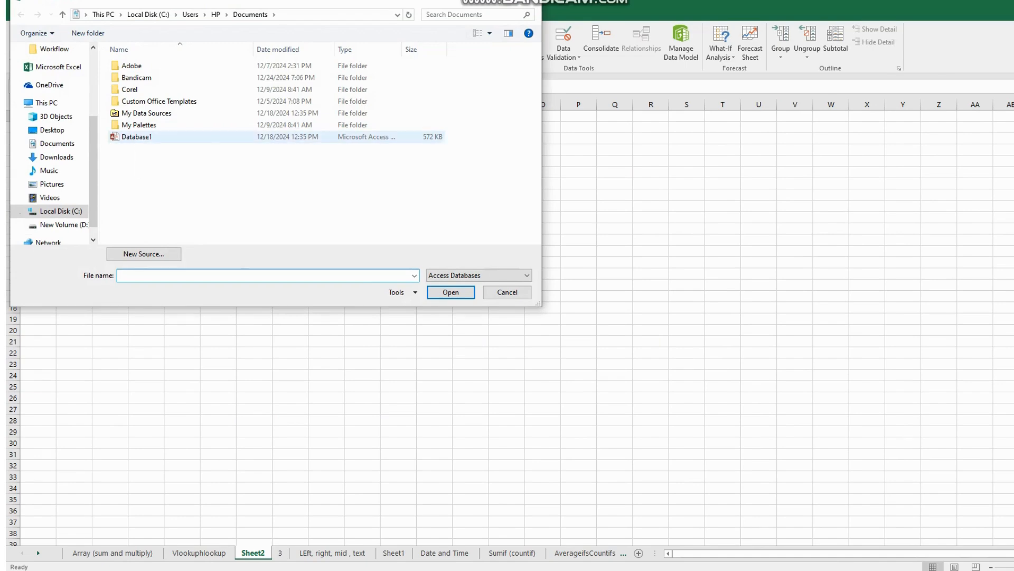
{"action": "left_click", "coordinate": [137, 137]}
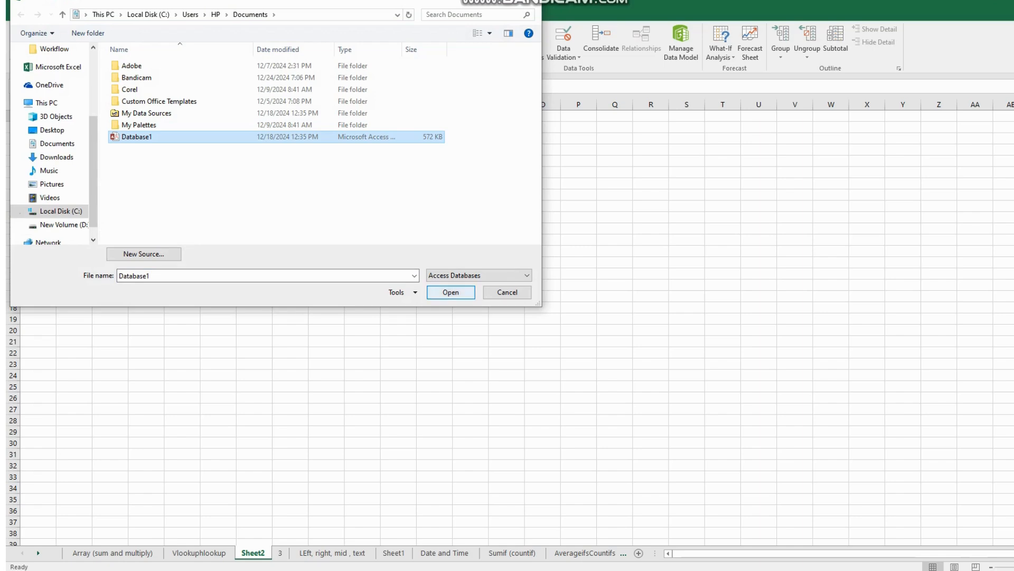
{"action": "left_click", "coordinate": [451, 293]}
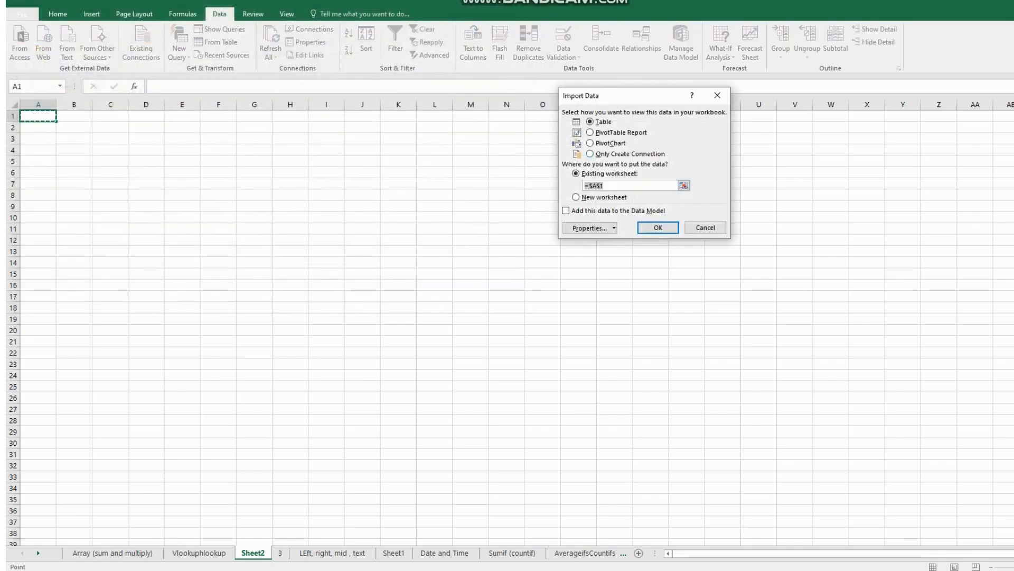
{"action": "key", "text": "Return"}
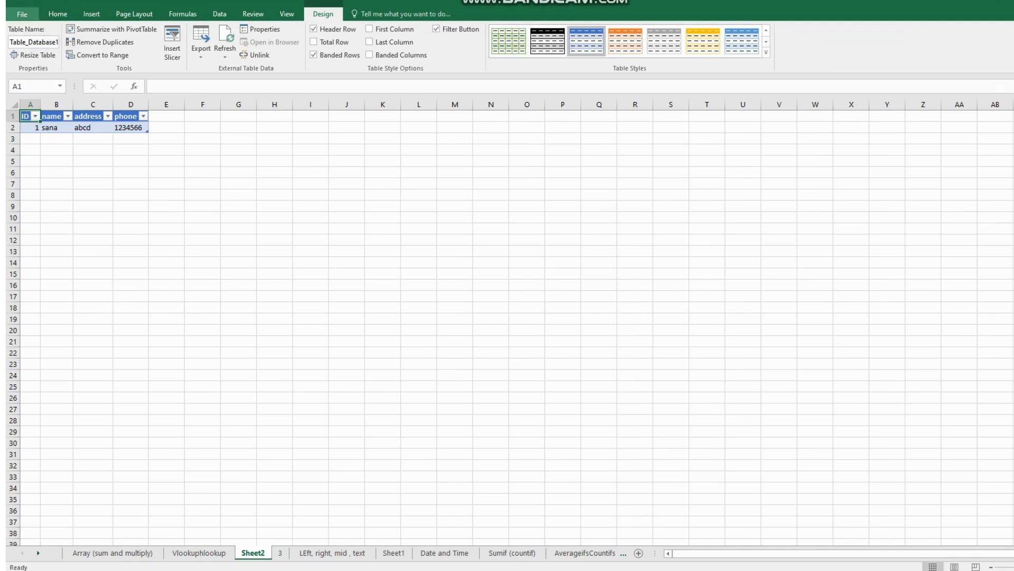
{"action": "left_click", "coordinate": [220, 14]}
{"action": "left_click", "coordinate": [93, 183]}
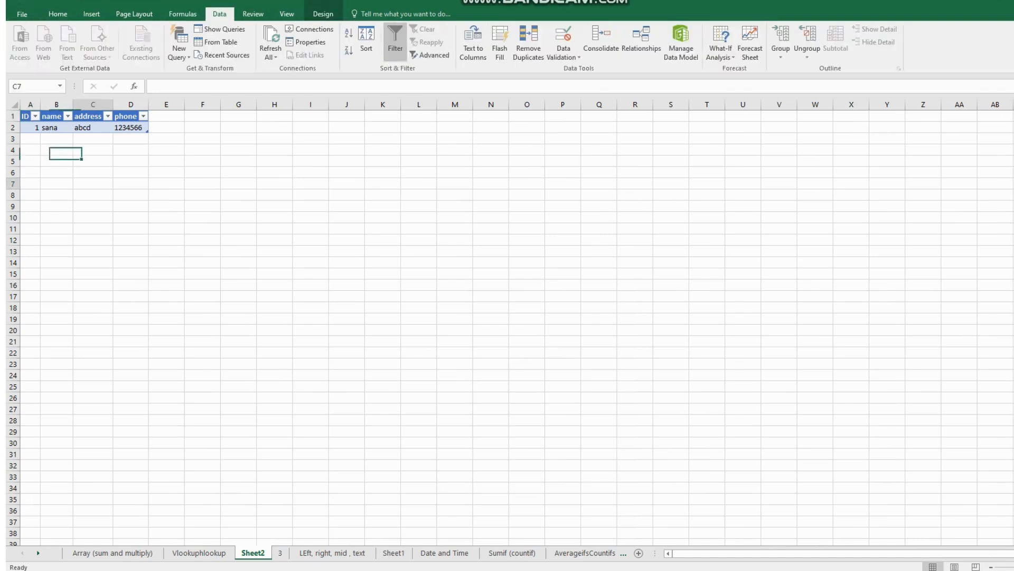
{"action": "left_click", "coordinate": [44, 43]}
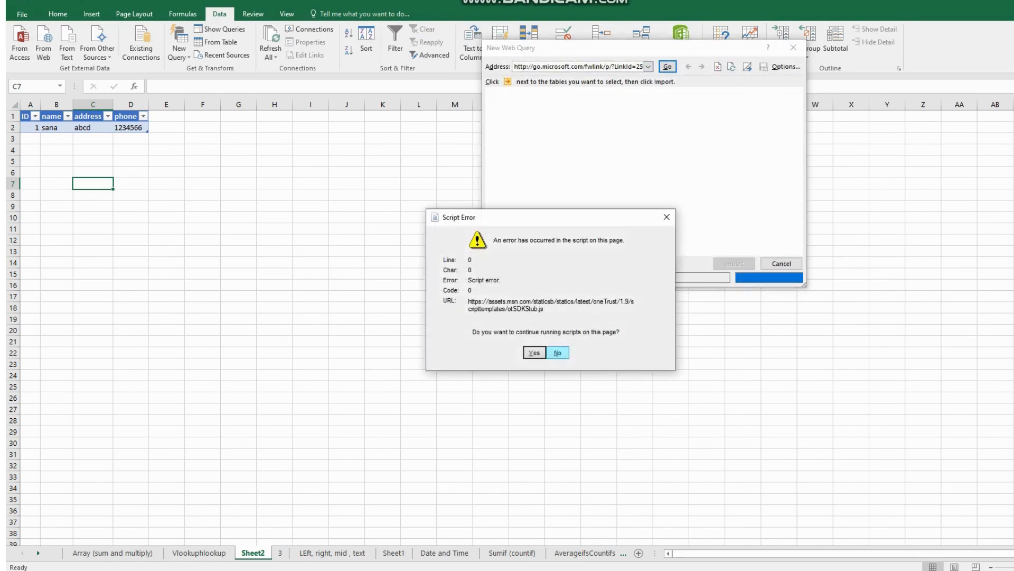
{"action": "left_click", "coordinate": [558, 352]}
{"action": "left_click", "coordinate": [667, 217]}
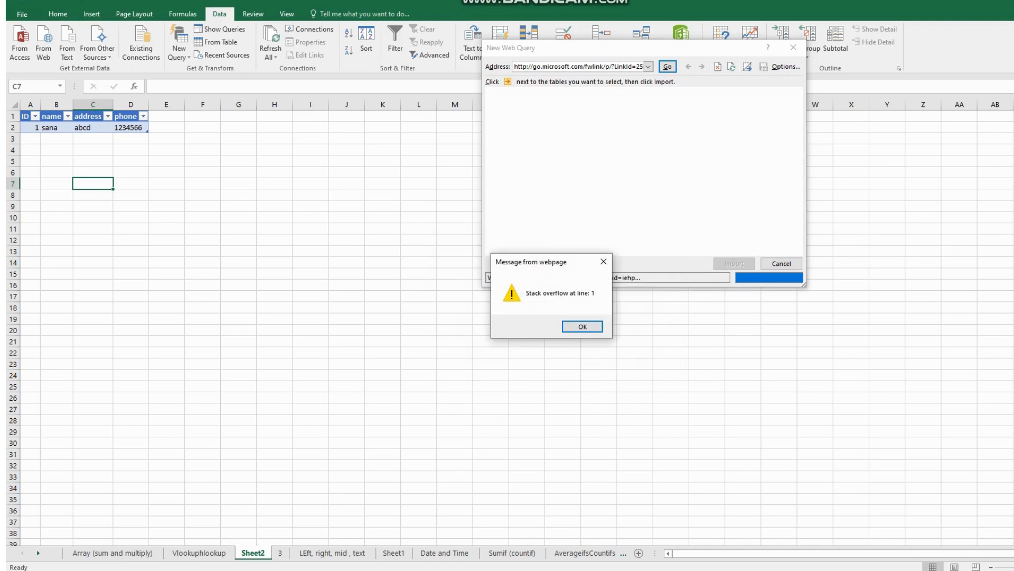
{"action": "left_click", "coordinate": [603, 262]}
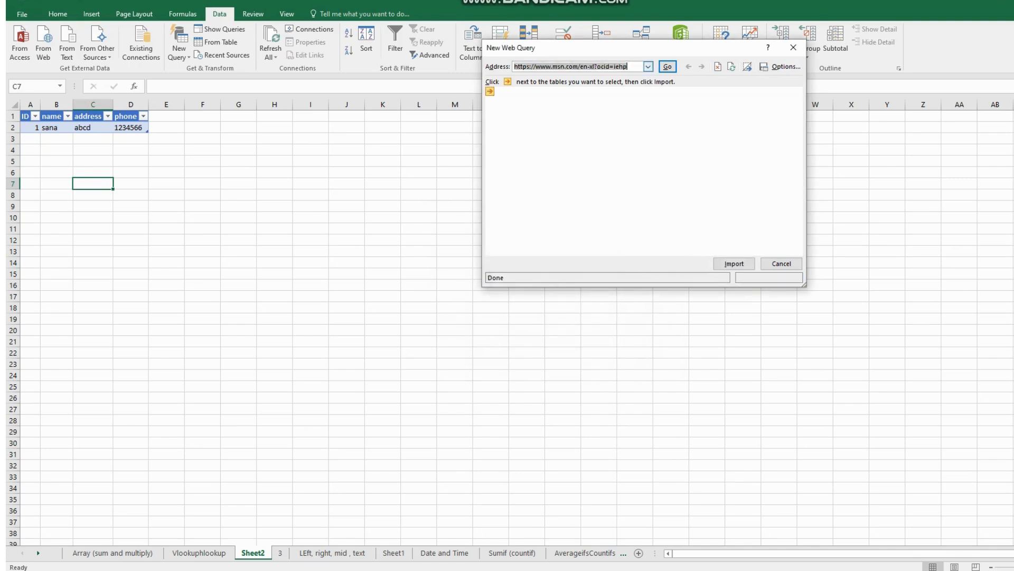
{"action": "left_click", "coordinate": [793, 47]}
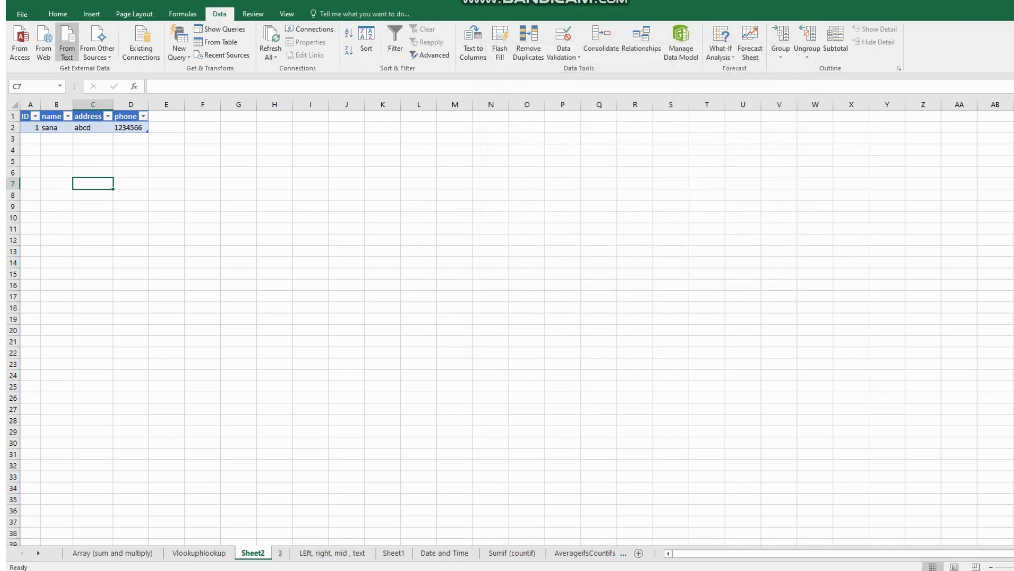
- Start a text import at cell E1 using the text file 1 from the Desktop
{"action": "left_click", "coordinate": [167, 116]}
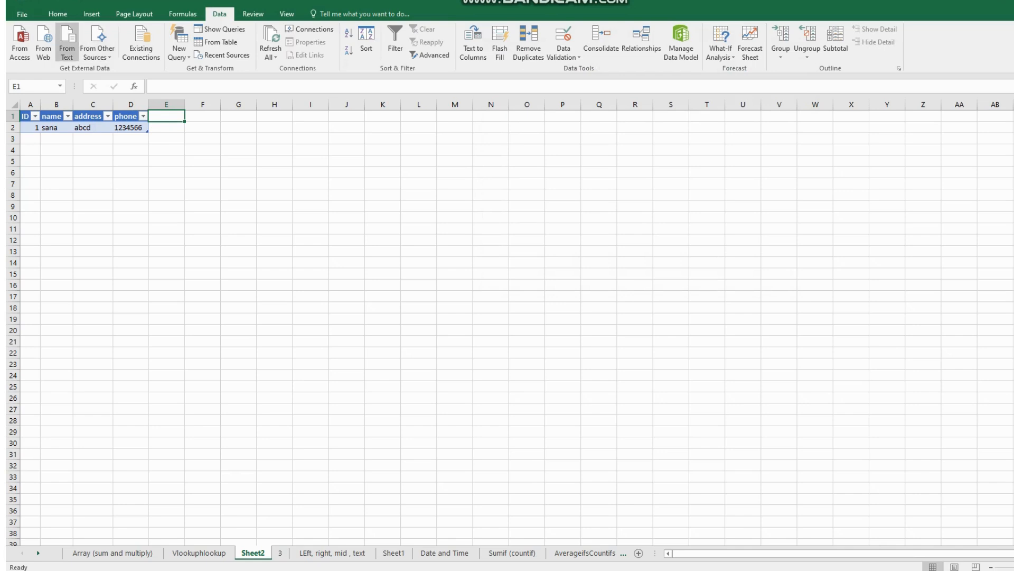
{"action": "left_click", "coordinate": [67, 47]}
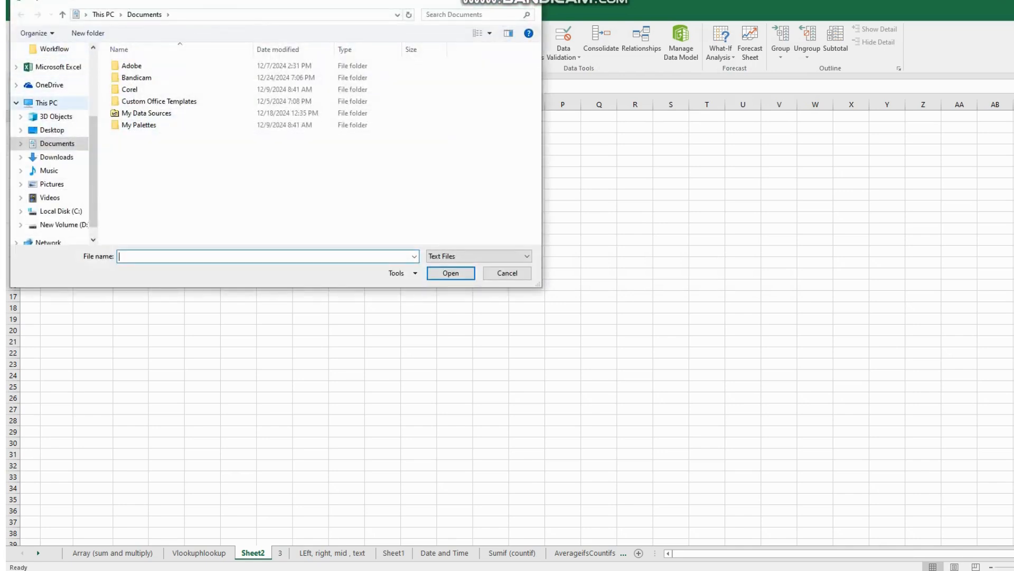
{"action": "left_click", "coordinate": [51, 130]}
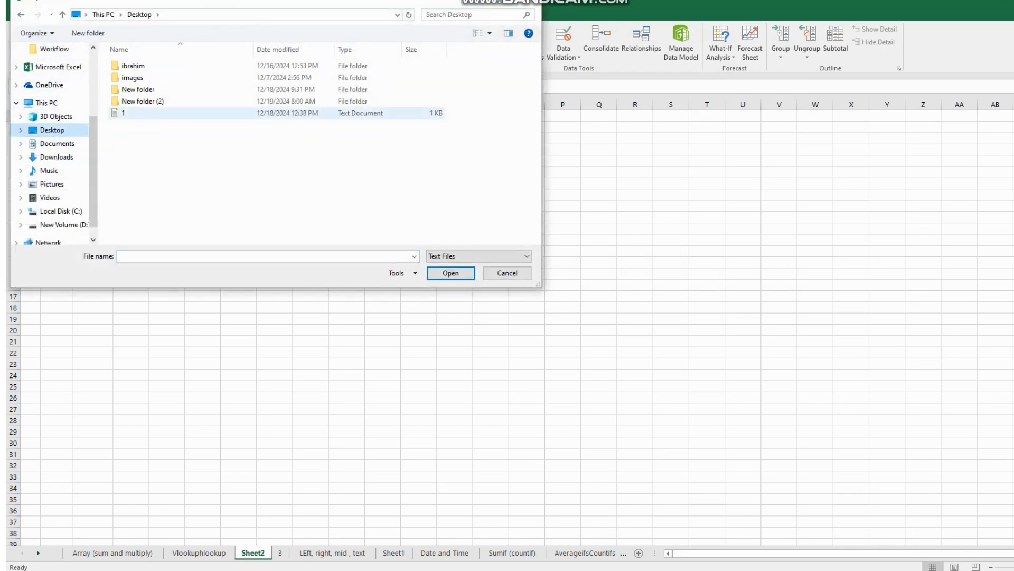
{"action": "left_click", "coordinate": [124, 113]}
{"action": "key", "text": "Return"}
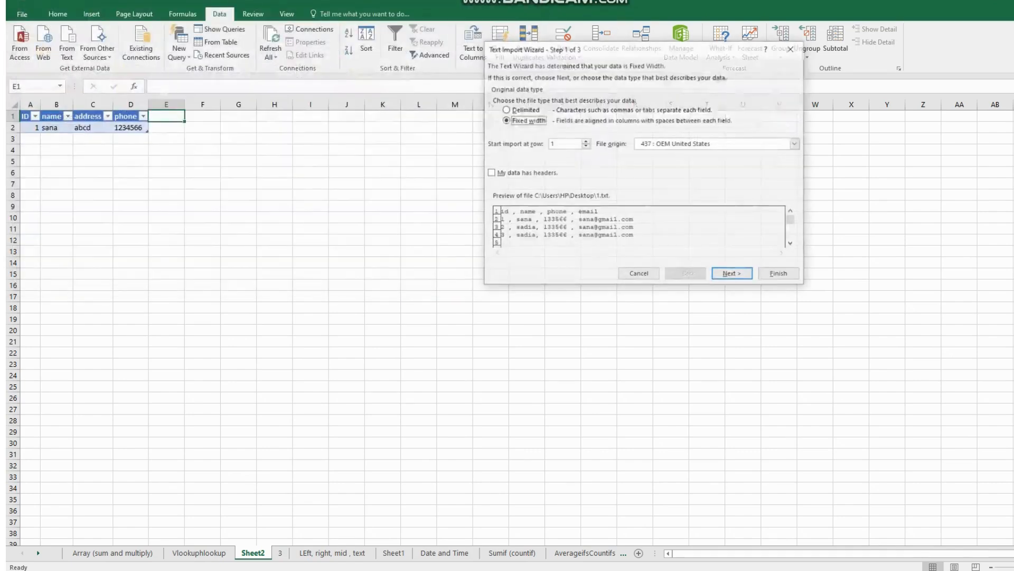
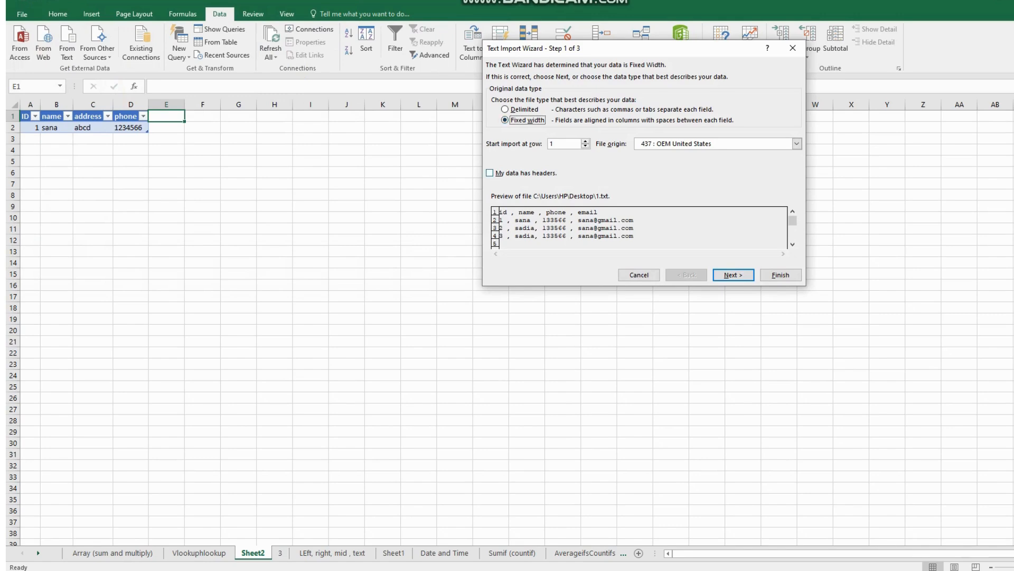
- Finish the text import as fixed width with the first column formatted as Text, placing the data at E1 of the existing worksheet
{"action": "key", "text": "Return"}
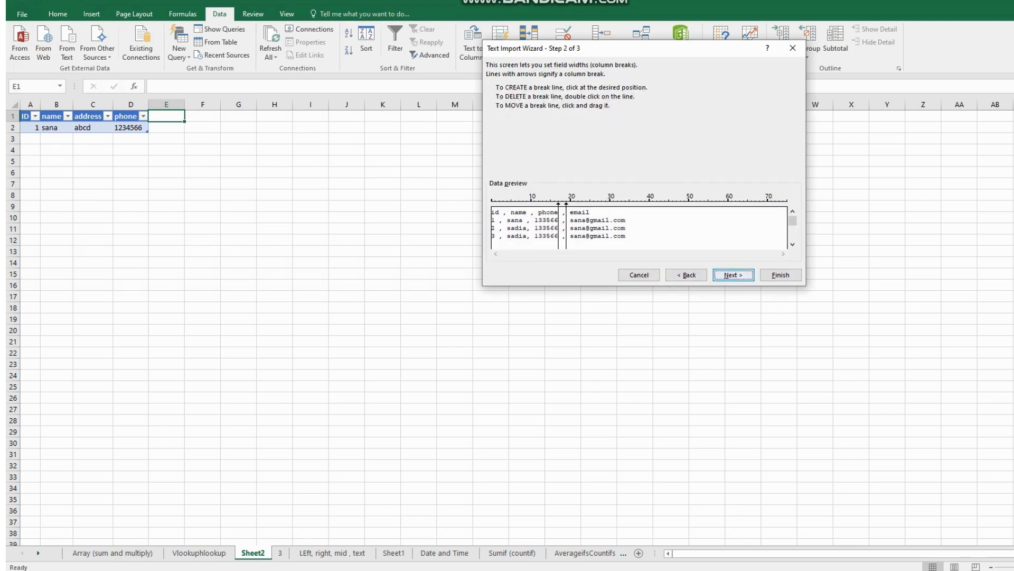
{"action": "key", "text": "Return"}
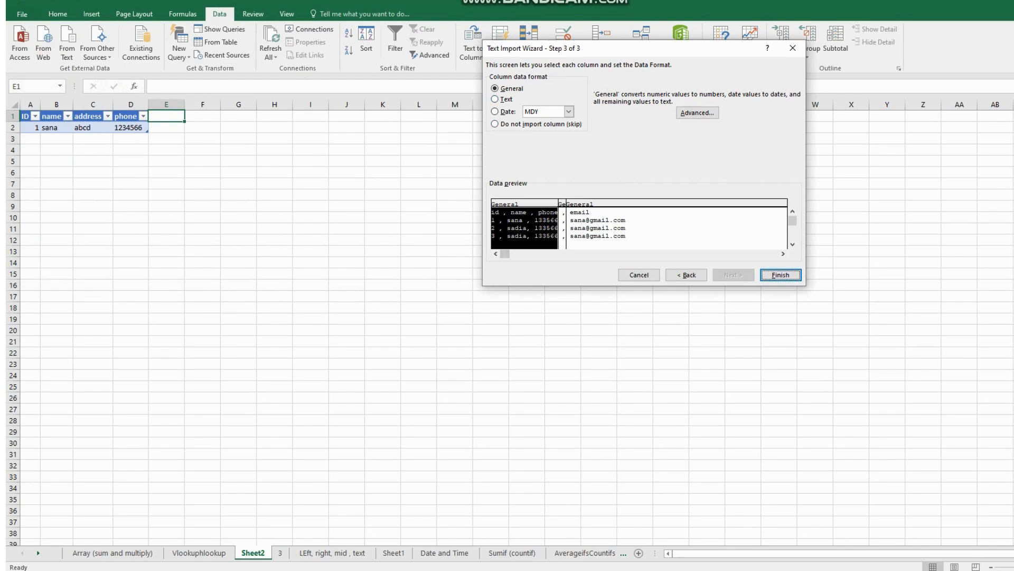
{"action": "key", "text": "alt+t"}
{"action": "key", "text": "alt+b"}
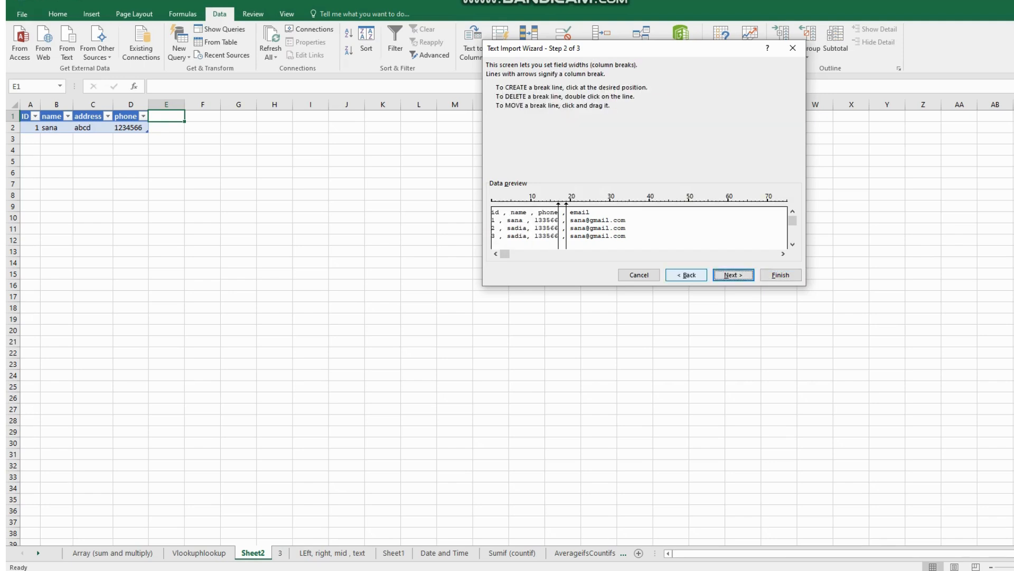
{"action": "key", "text": "alt+b"}
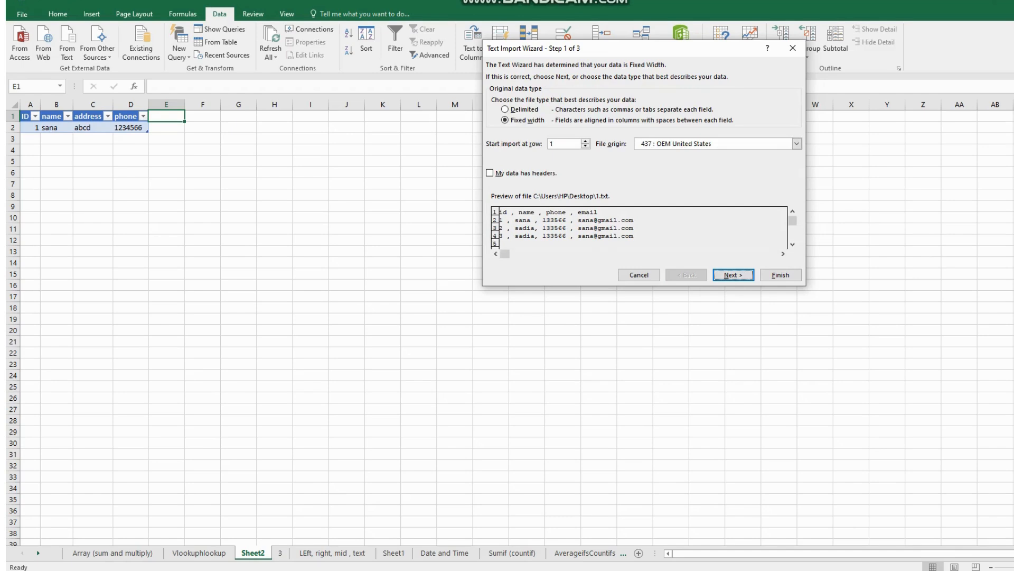
{"action": "key", "text": "alt+d"}
{"action": "key", "text": "alt+w"}
{"action": "key", "text": "alt+n"}
{"action": "key", "text": "alt+n"}
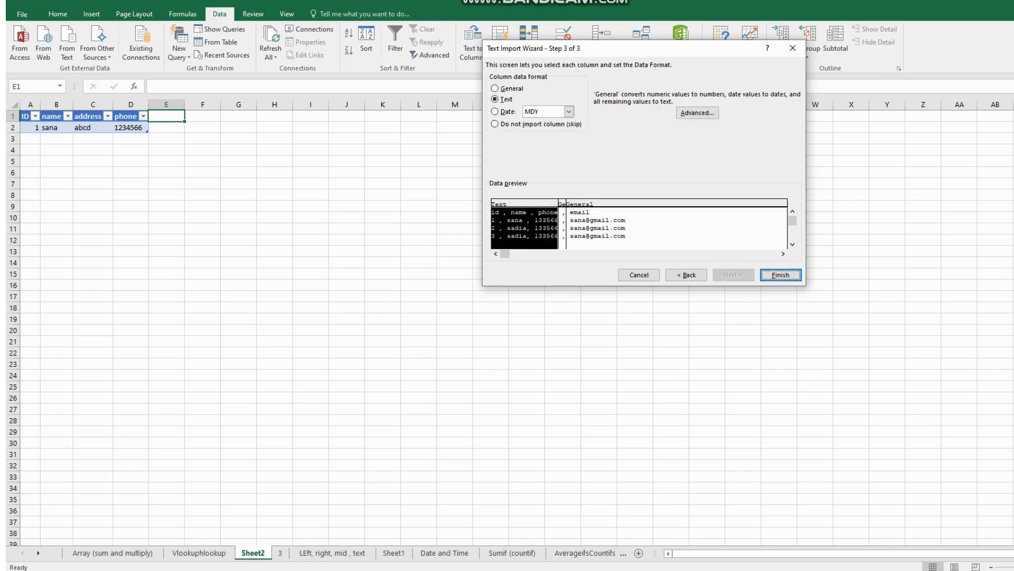
{"action": "key", "text": "alt+f"}
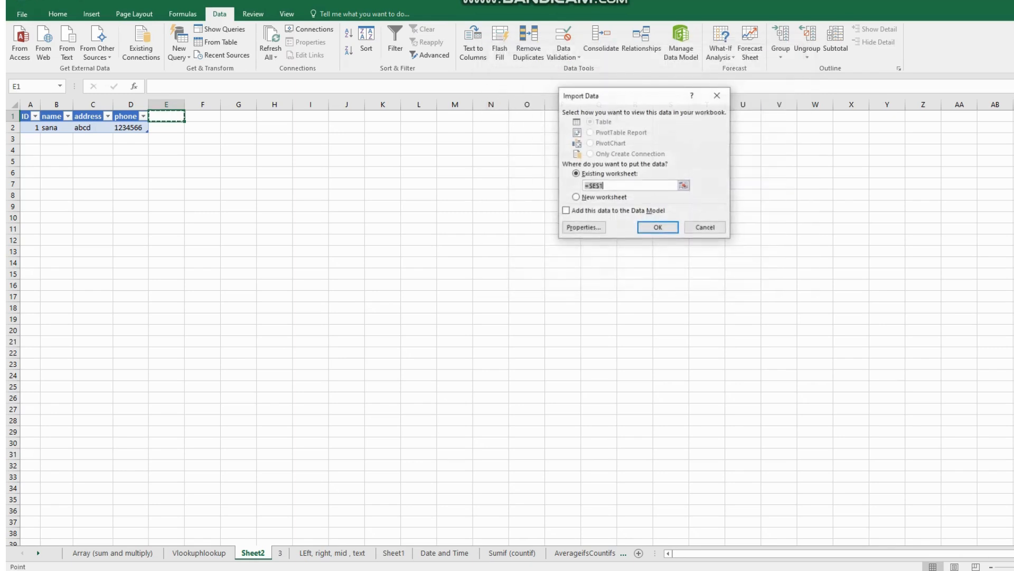
{"action": "key", "text": "Return"}
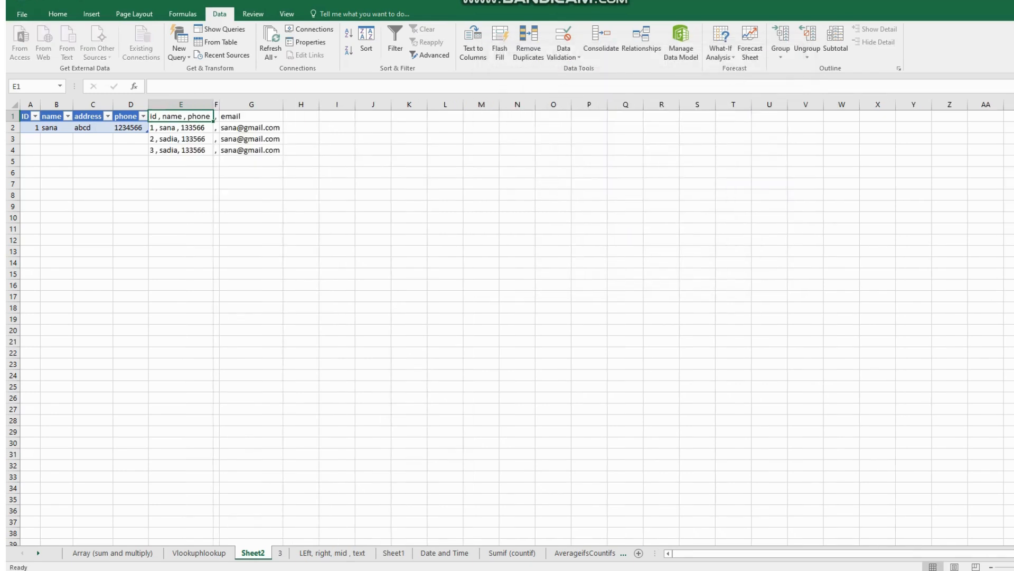
- Widen the comma-only column F, delete it and select the remaining imported data
{"action": "left_click_drag", "start_coordinate": [220, 104], "coordinate": [262, 104]}
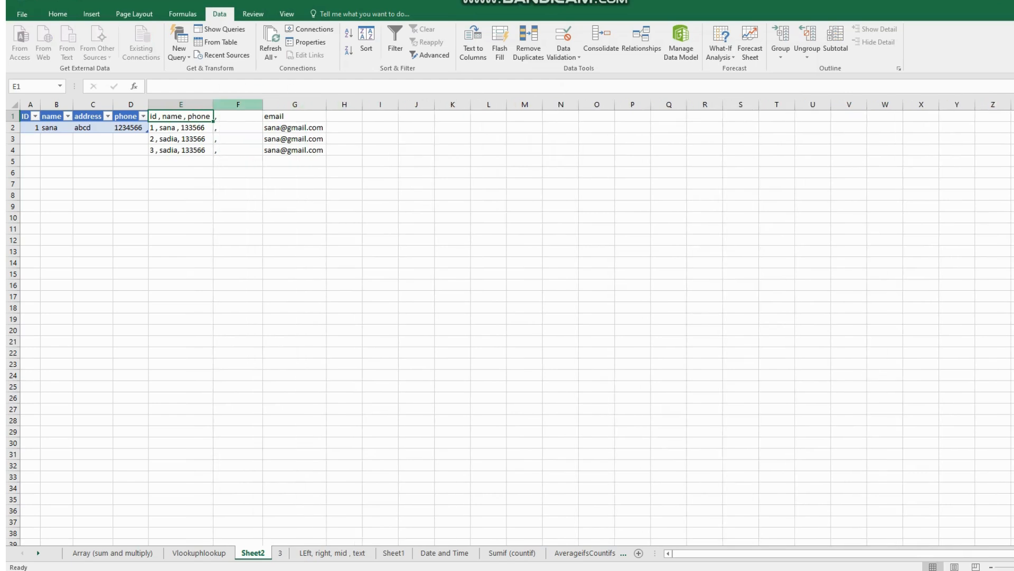
{"action": "left_click", "coordinate": [240, 104]}
{"action": "right_click", "coordinate": [245, 104]}
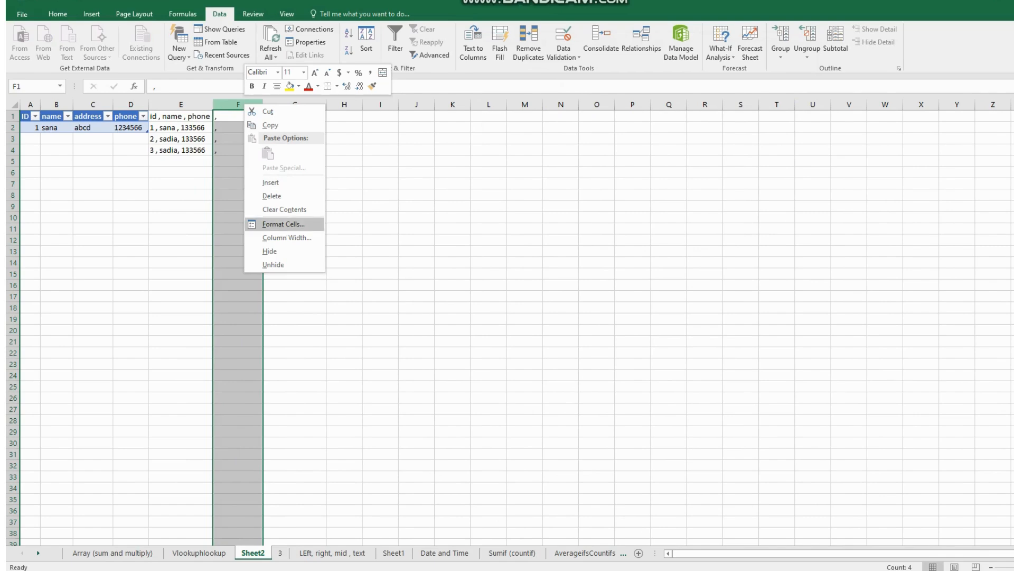
{"action": "left_click", "coordinate": [271, 195]}
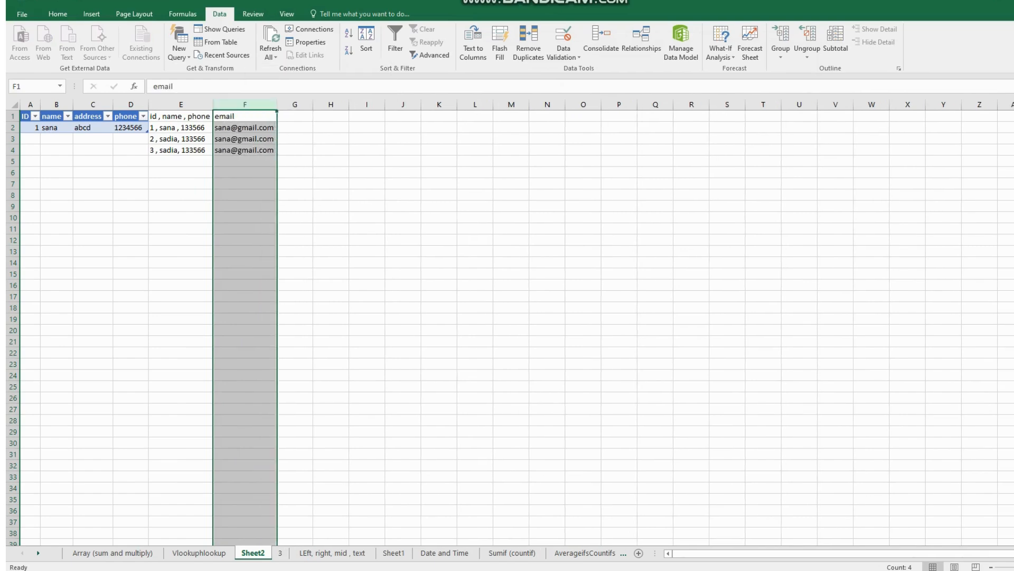
{"action": "left_click", "coordinate": [181, 104]}
{"action": "left_click", "coordinate": [244, 128]}
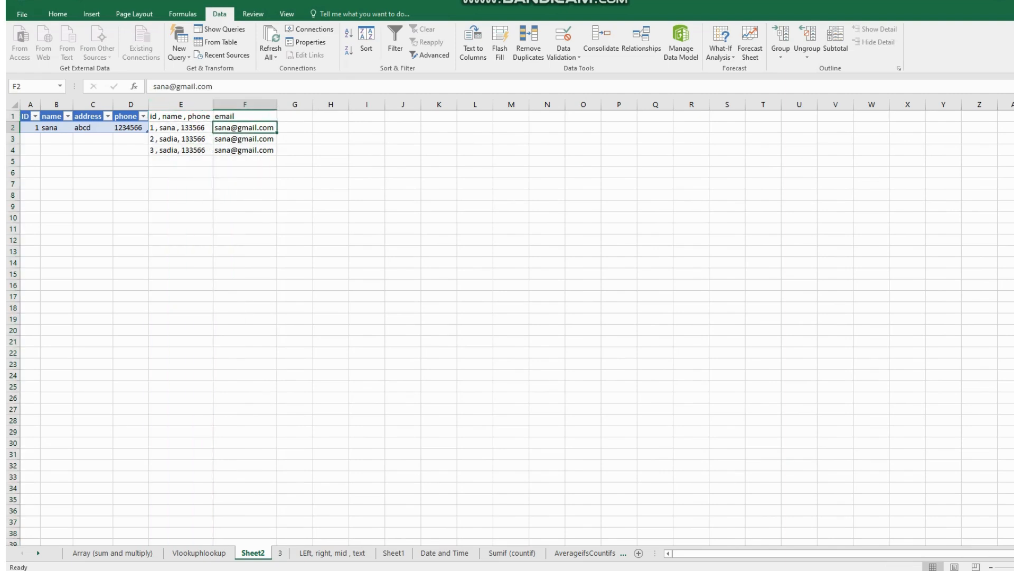
{"action": "left_click_drag", "start_coordinate": [181, 116], "coordinate": [245, 161]}
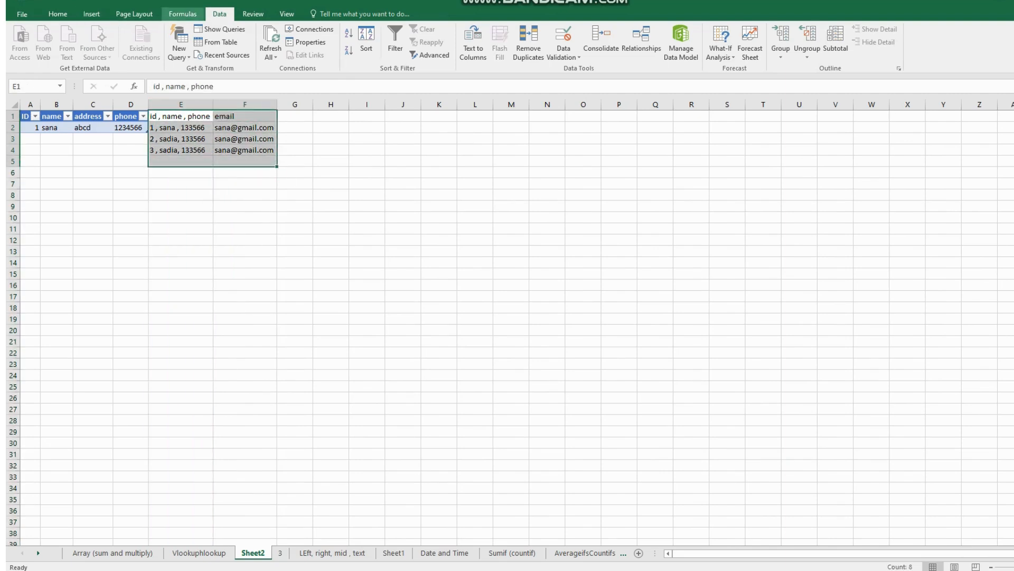
- Import the text data again at I8 by reusing the workbook's existing connection 1
{"action": "left_click", "coordinate": [367, 194]}
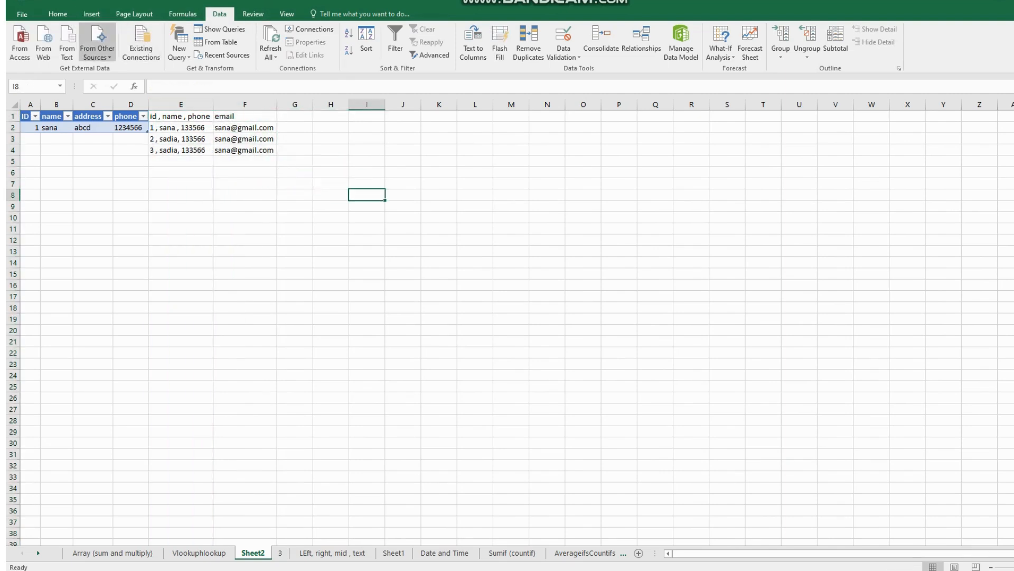
{"action": "left_click", "coordinate": [97, 43]}
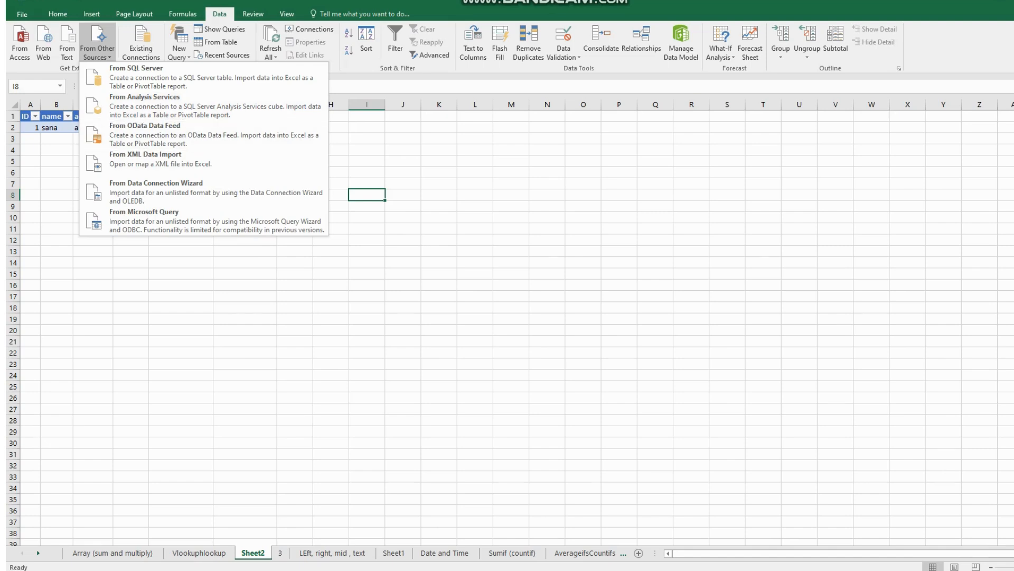
{"action": "key", "text": "Escape"}
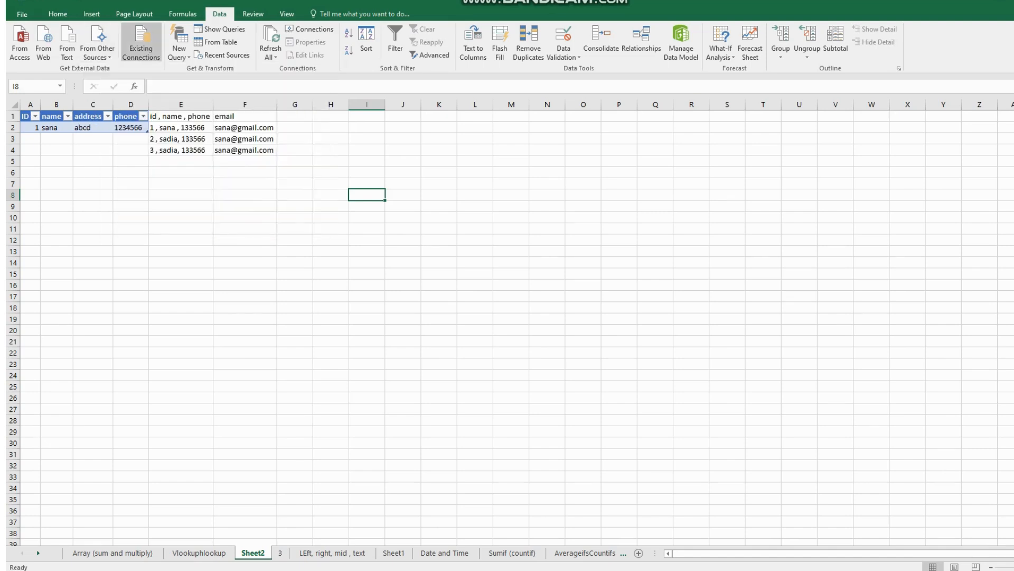
{"action": "left_click", "coordinate": [141, 43]}
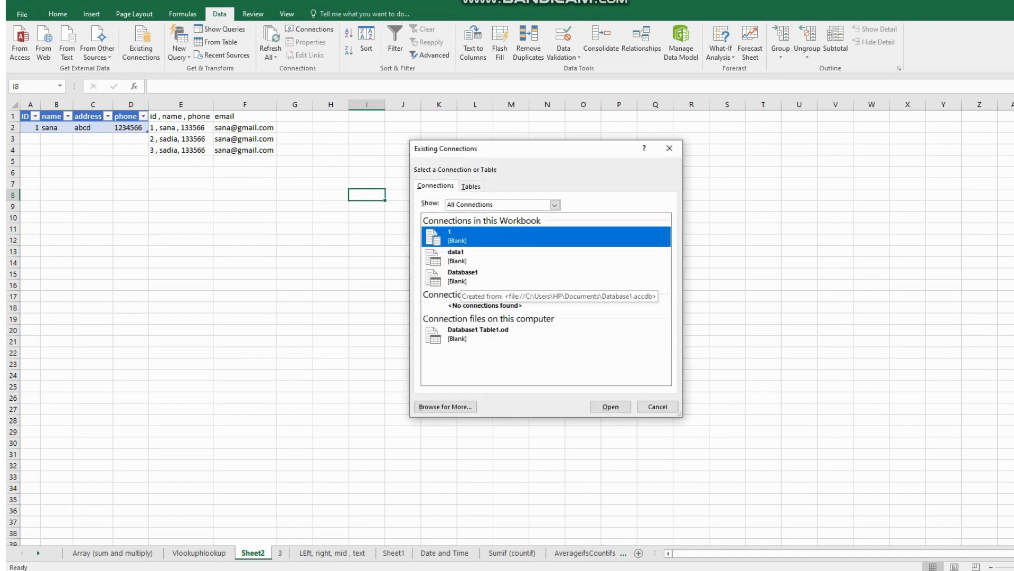
{"action": "left_click", "coordinate": [460, 277]}
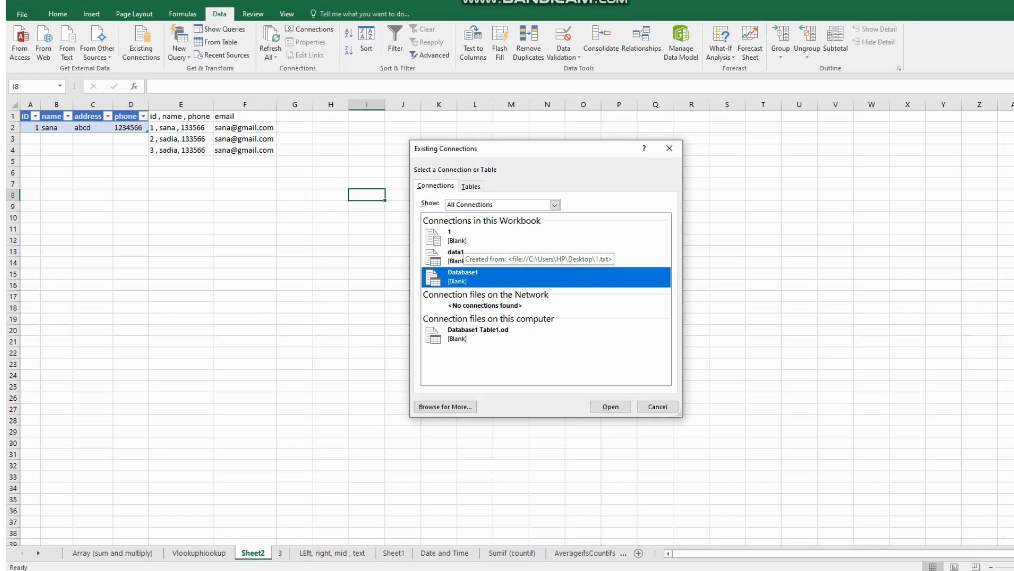
{"action": "left_click", "coordinate": [463, 240]}
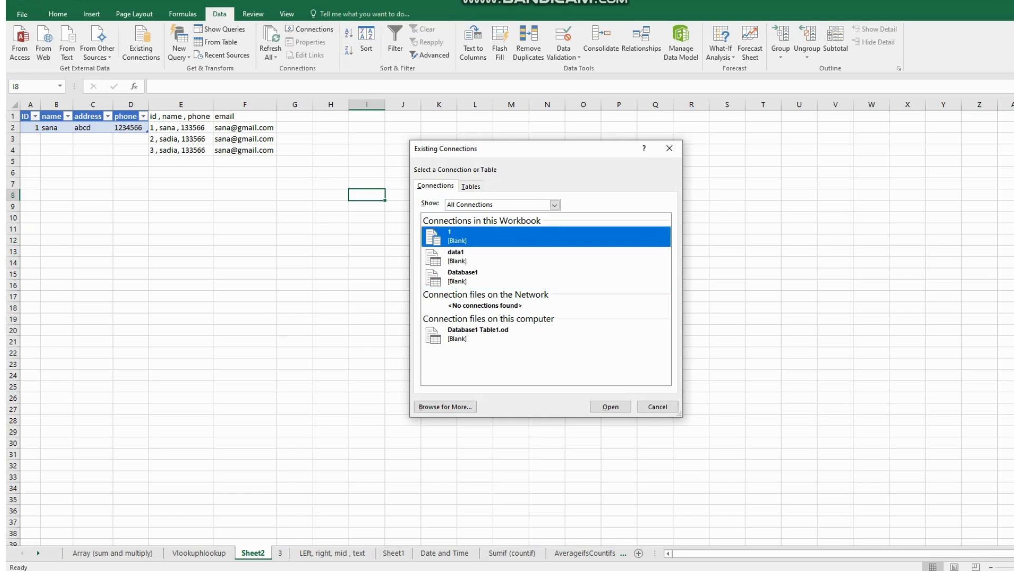
{"action": "key", "text": "Down"}
{"action": "key", "text": "Down"}
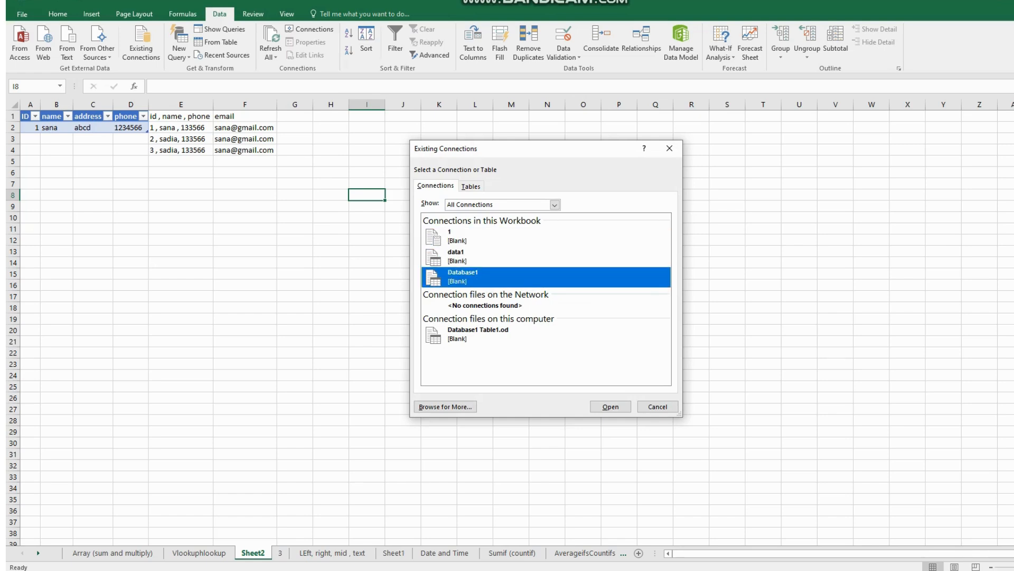
{"action": "left_click", "coordinate": [463, 236]}
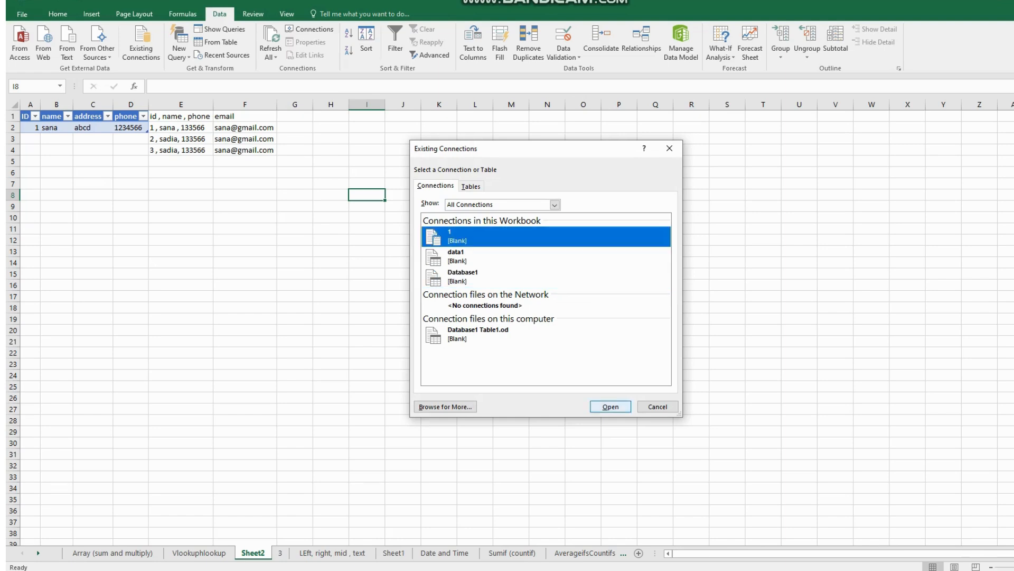
{"action": "left_click", "coordinate": [610, 406]}
{"action": "key", "text": "Return"}
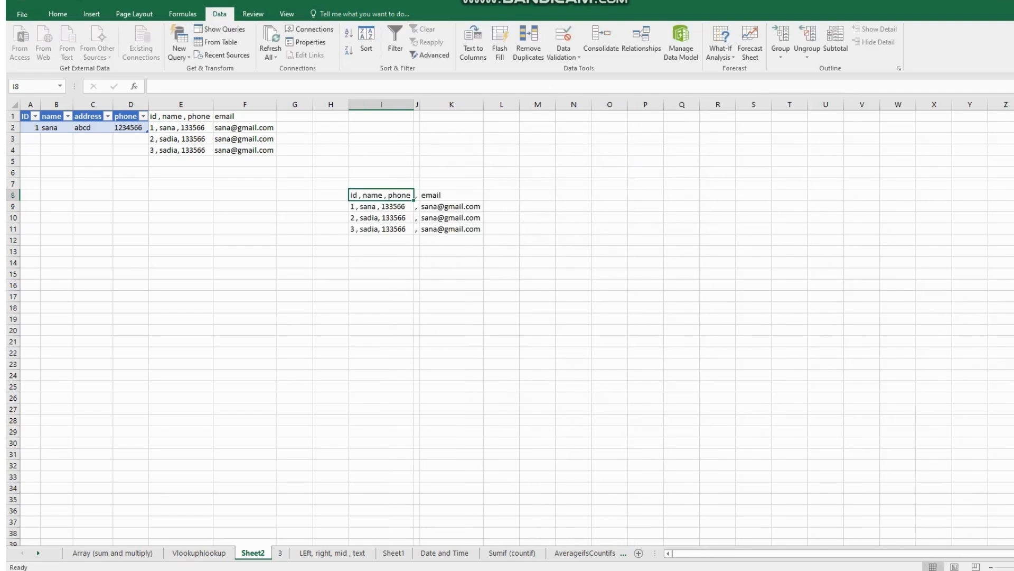
- Look over the workbook's existing connections and its list of queries, importing nothing
{"action": "key", "text": "Down"}
{"action": "key", "text": "Down"}
{"action": "key", "text": "Down"}
{"action": "left_click", "coordinate": [181, 162]}
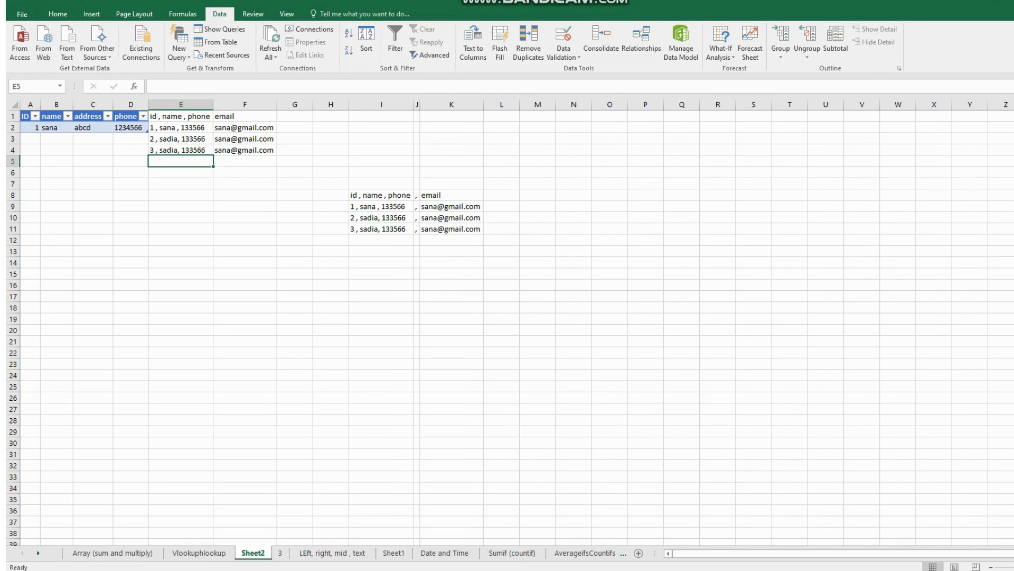
{"action": "left_click", "coordinate": [36, 116]}
{"action": "key", "text": "Escape"}
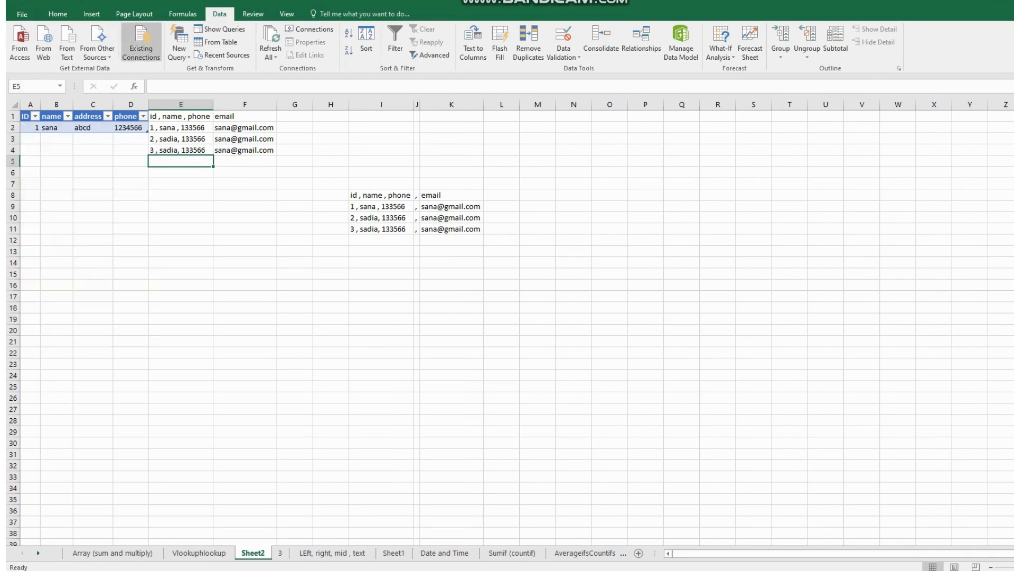
{"action": "left_click", "coordinate": [141, 45]}
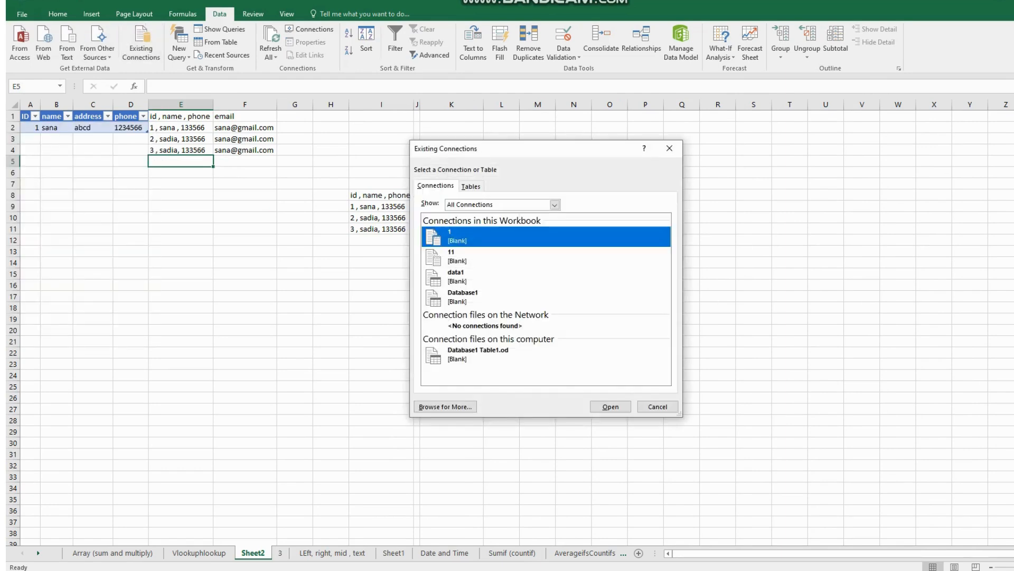
{"action": "left_click", "coordinate": [658, 407]}
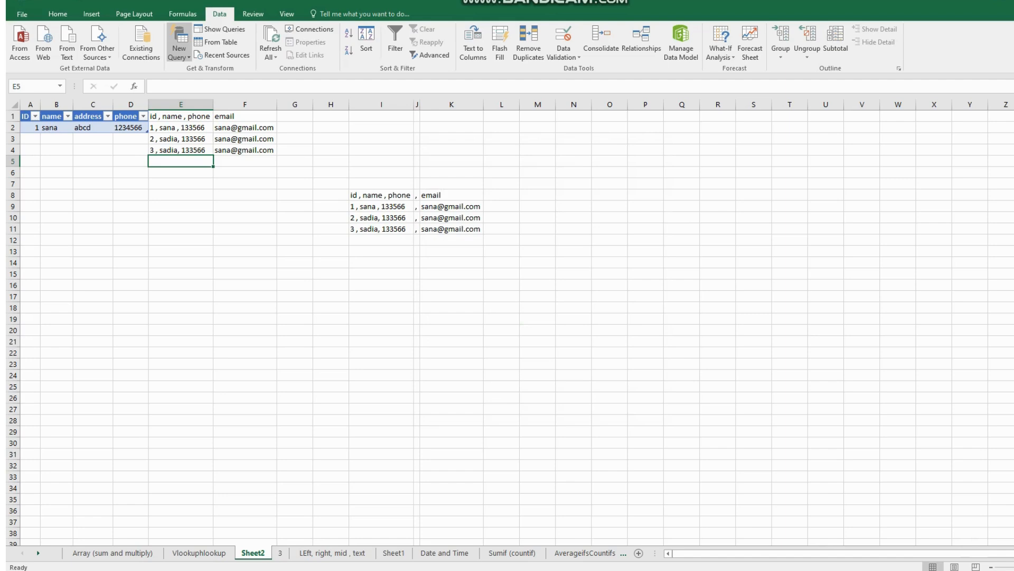
{"action": "left_click", "coordinate": [219, 30]}
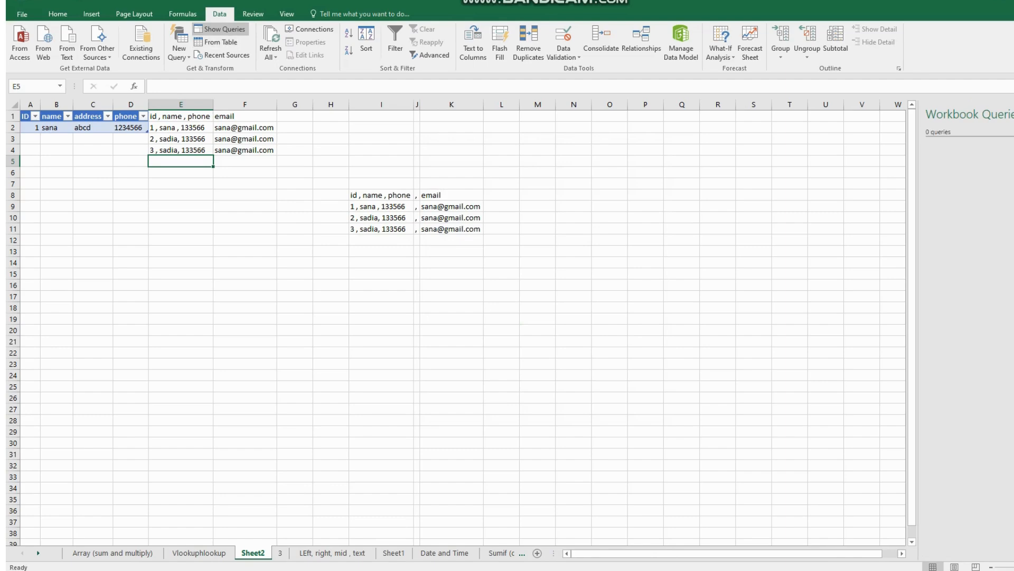
{"action": "left_click", "coordinate": [220, 29]}
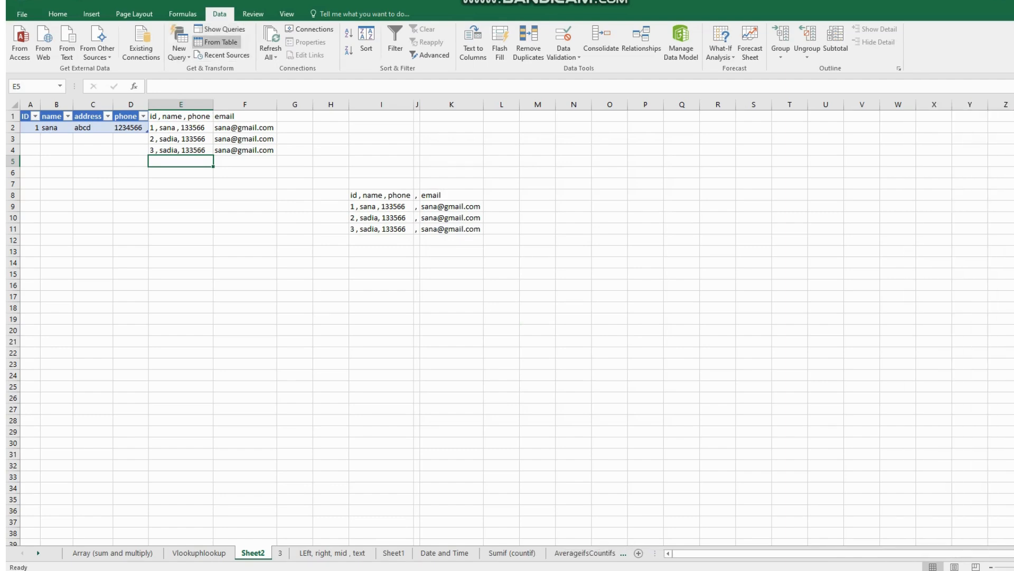
- Create a table without headers from E1:F4 through a table query, then close the Query Editor and discard the query
{"action": "left_click", "coordinate": [221, 42]}
{"action": "key", "text": "Return"}
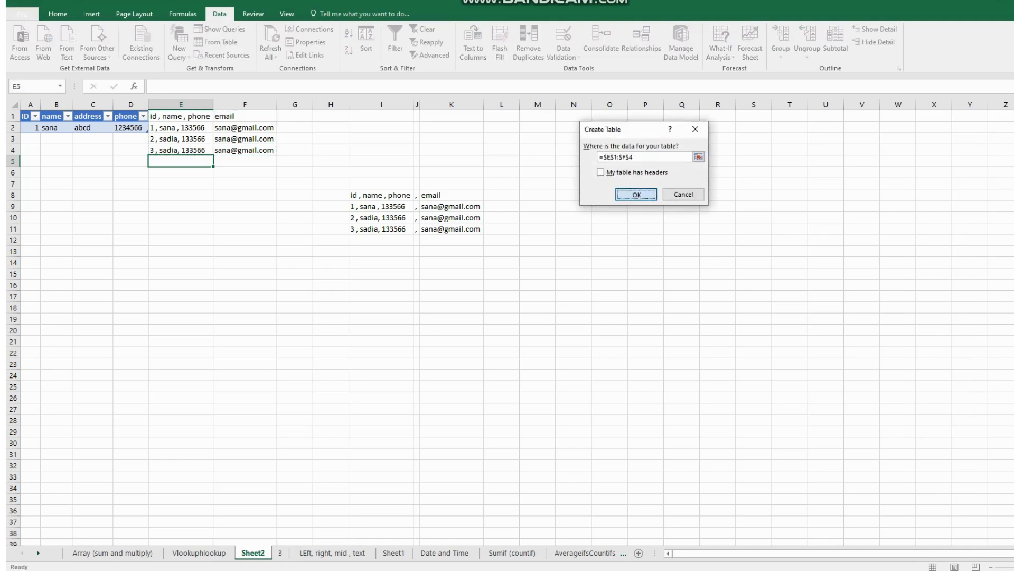
{"action": "key", "text": "Return"}
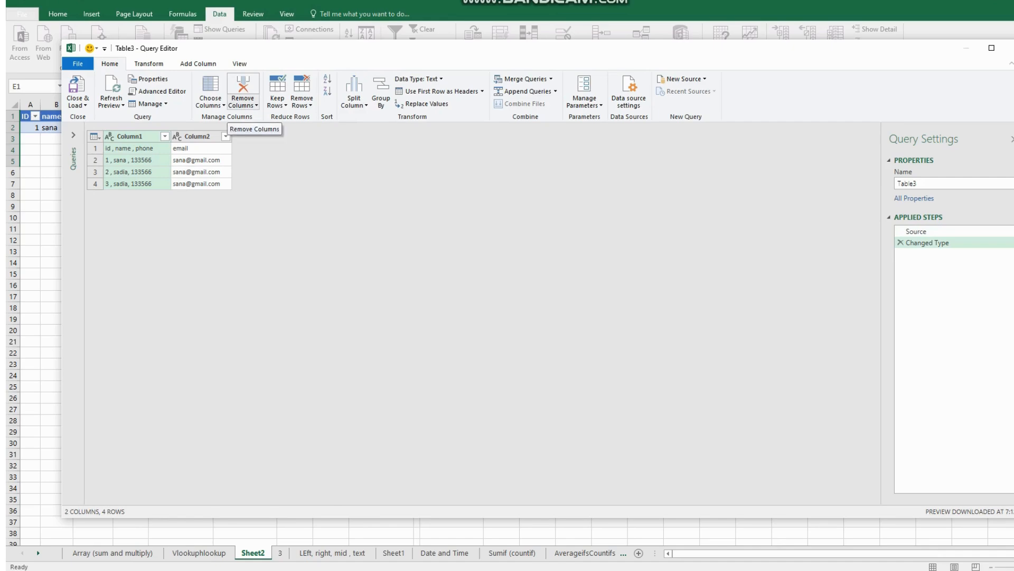
{"action": "left_click", "coordinate": [111, 102]}
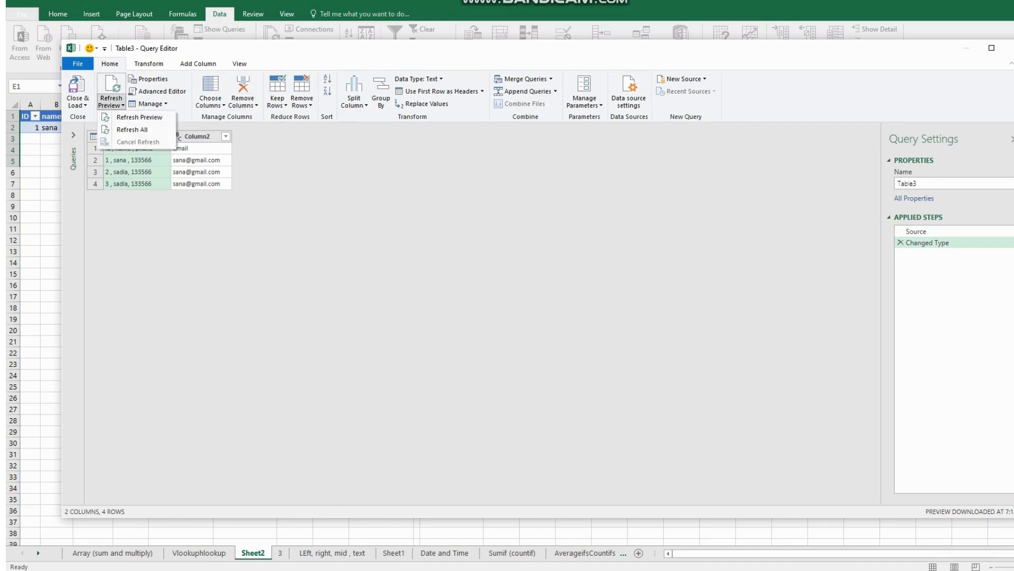
{"action": "left_click", "coordinate": [338, 253]}
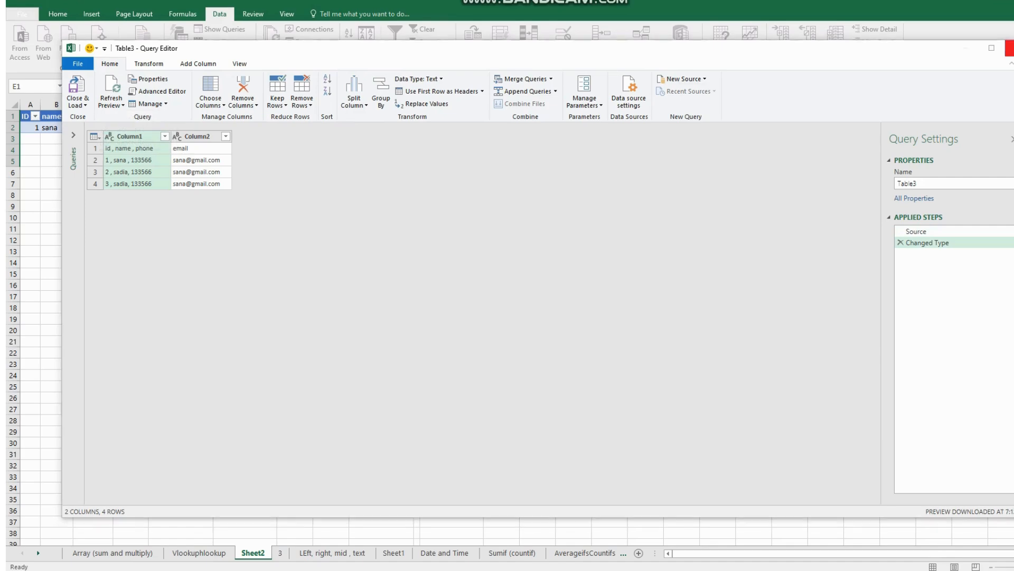
{"action": "left_click", "coordinate": [1009, 49]}
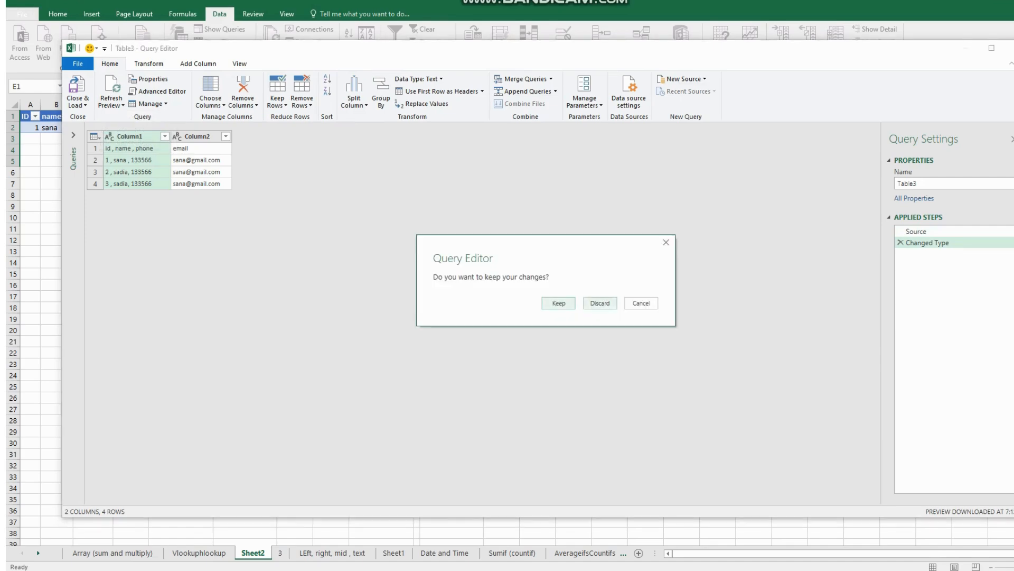
{"action": "left_click", "coordinate": [600, 303]}
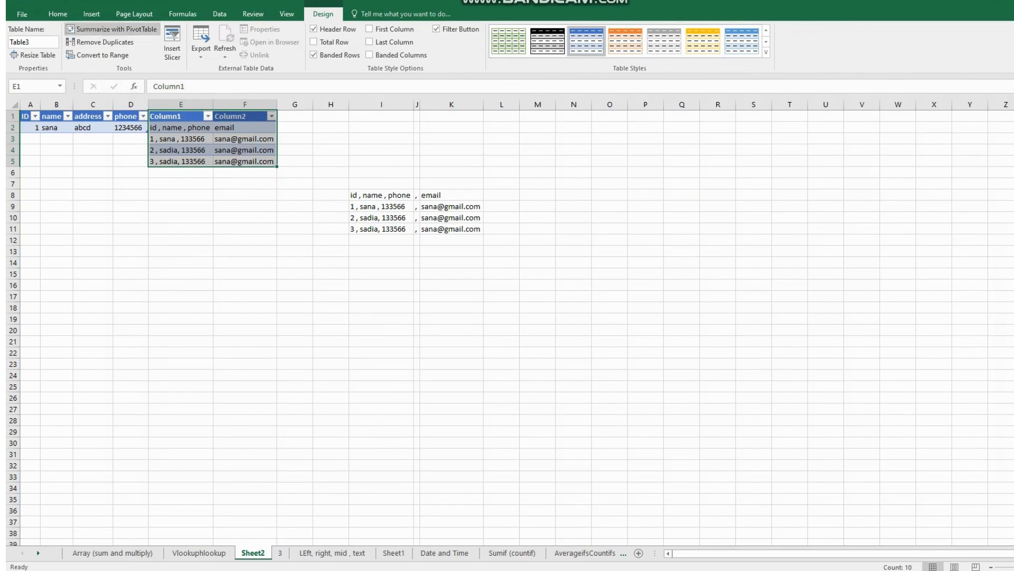
- Look through the workbook connections 11, data1 and Database1, then close the list without changing any
{"action": "left_click", "coordinate": [219, 14]}
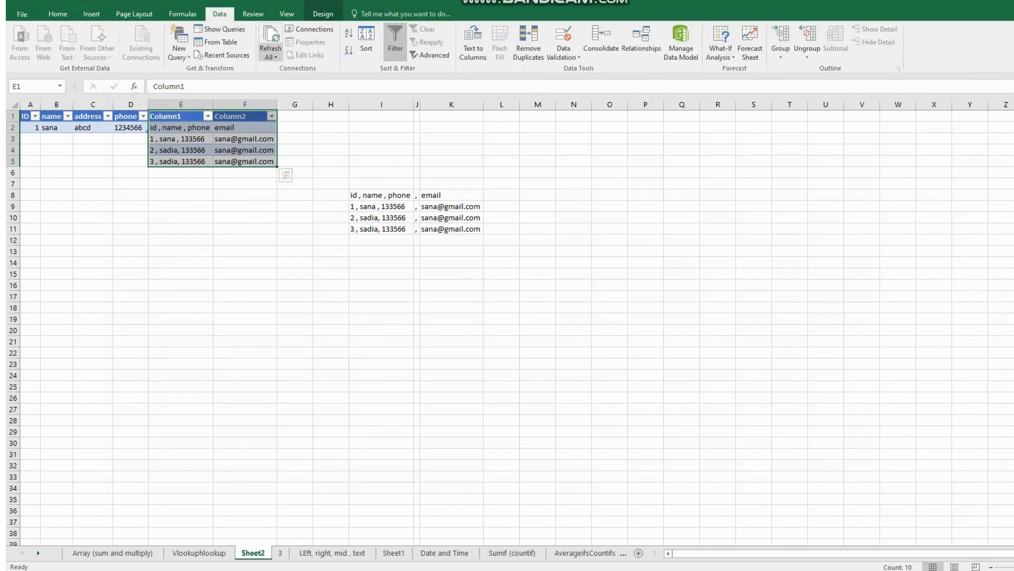
{"action": "left_click", "coordinate": [312, 29]}
{"action": "left_click", "coordinate": [505, 105]}
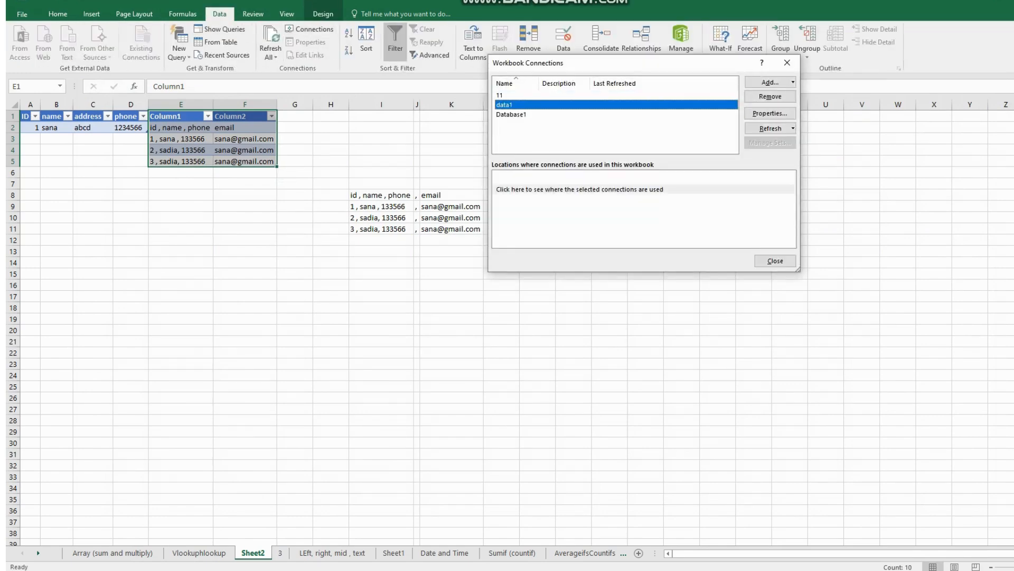
{"action": "left_click", "coordinate": [511, 115]}
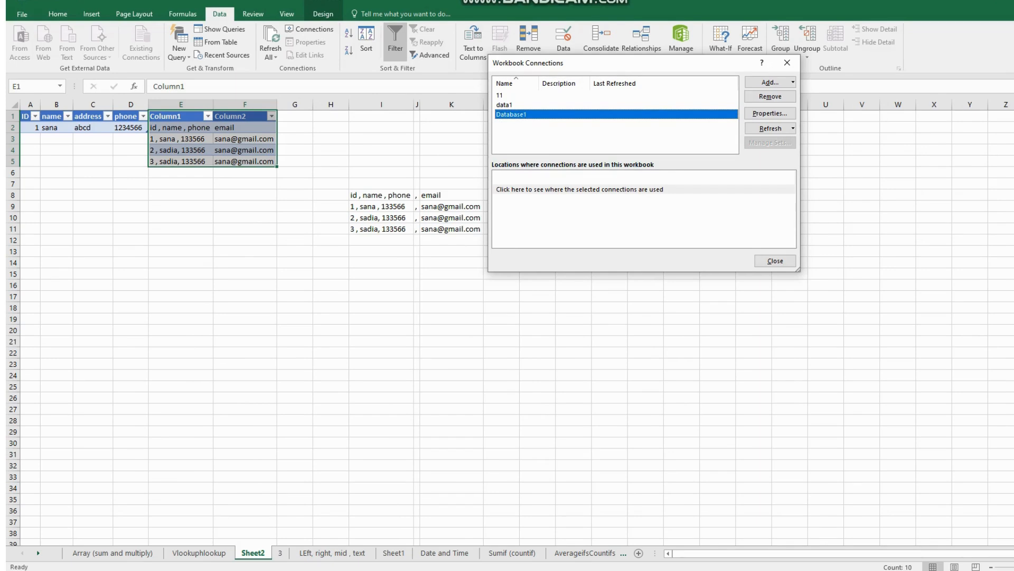
{"action": "mouse_move", "coordinate": [405, 570]}
{"action": "left_click", "coordinate": [508, 95]}
{"action": "left_click", "coordinate": [507, 104]}
{"action": "left_click", "coordinate": [511, 114]}
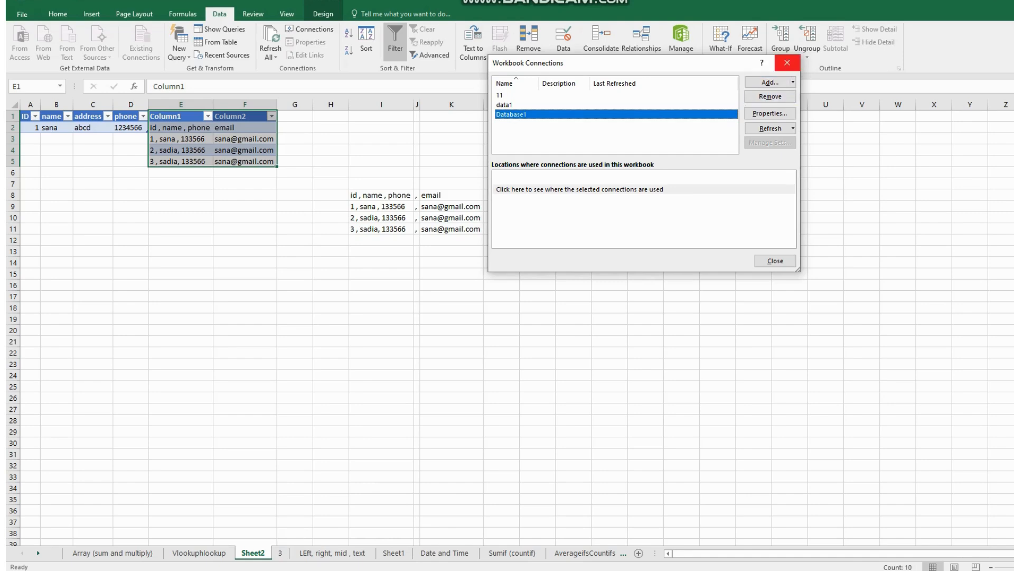
{"action": "left_click", "coordinate": [787, 62]}
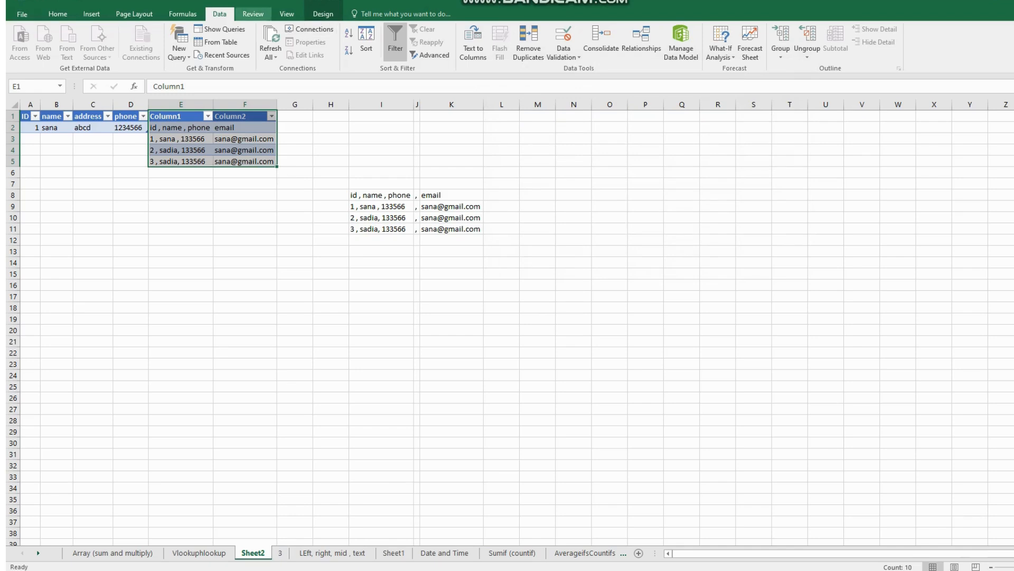
- Try to refresh all of the workbook's connections, cancelling the import of text file 1
{"action": "left_click", "coordinate": [271, 55]}
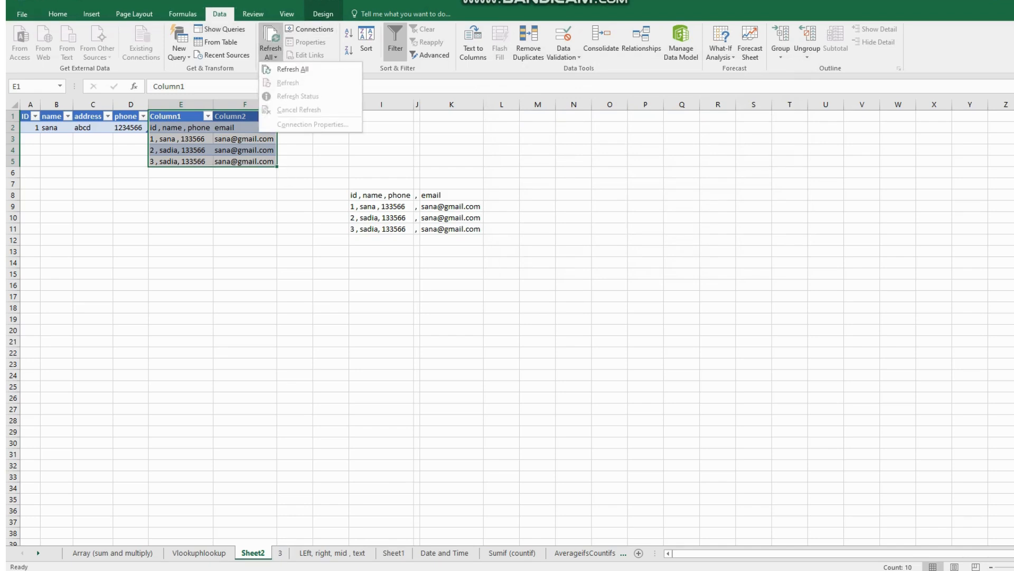
{"action": "left_click", "coordinate": [293, 69]}
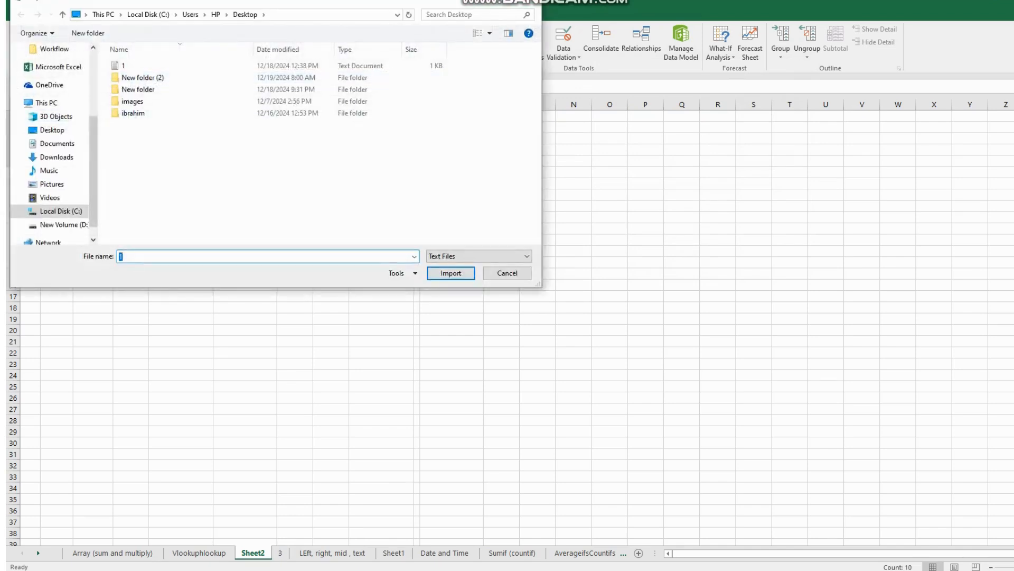
{"action": "left_click", "coordinate": [138, 66]}
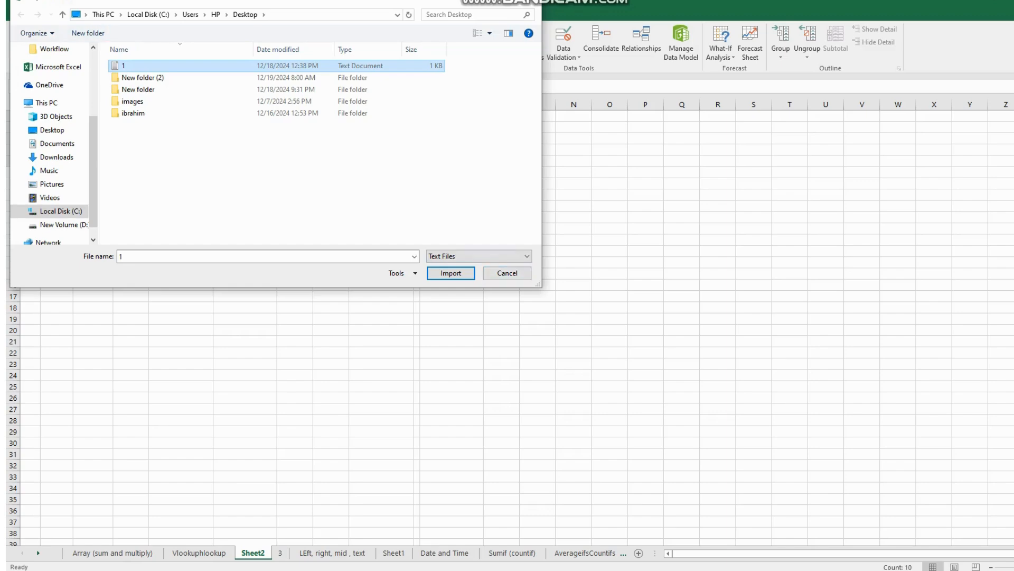
{"action": "left_click", "coordinate": [507, 272]}
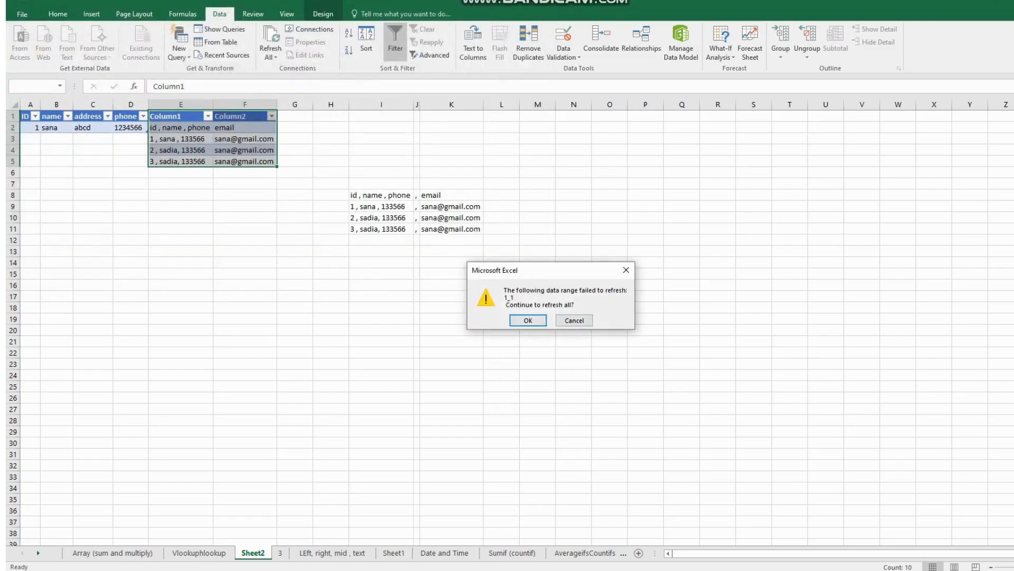
{"action": "key", "text": "Return"}
{"action": "key", "text": "Return"}
{"action": "key", "text": "Return"}
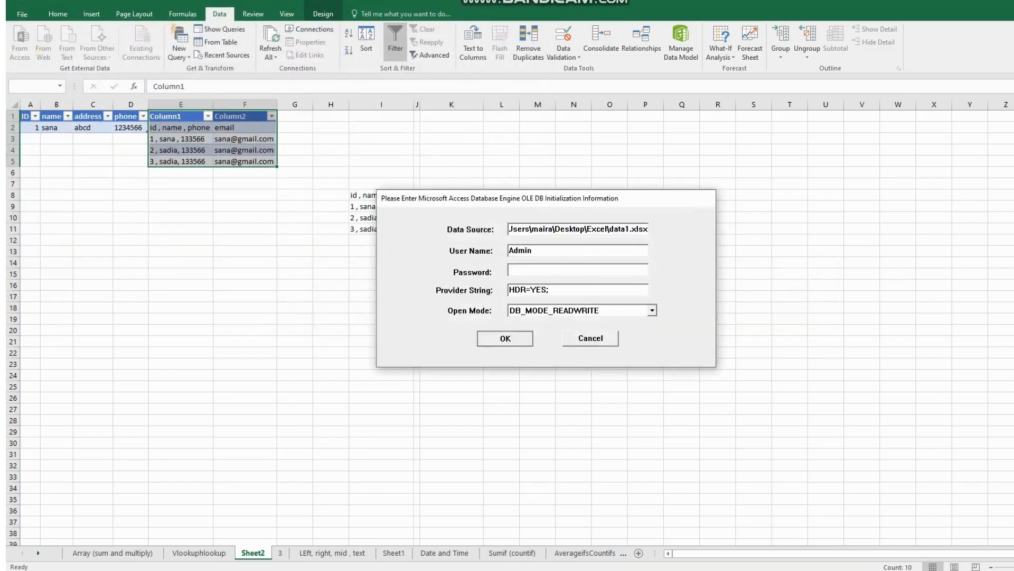
{"action": "key", "text": "Return"}
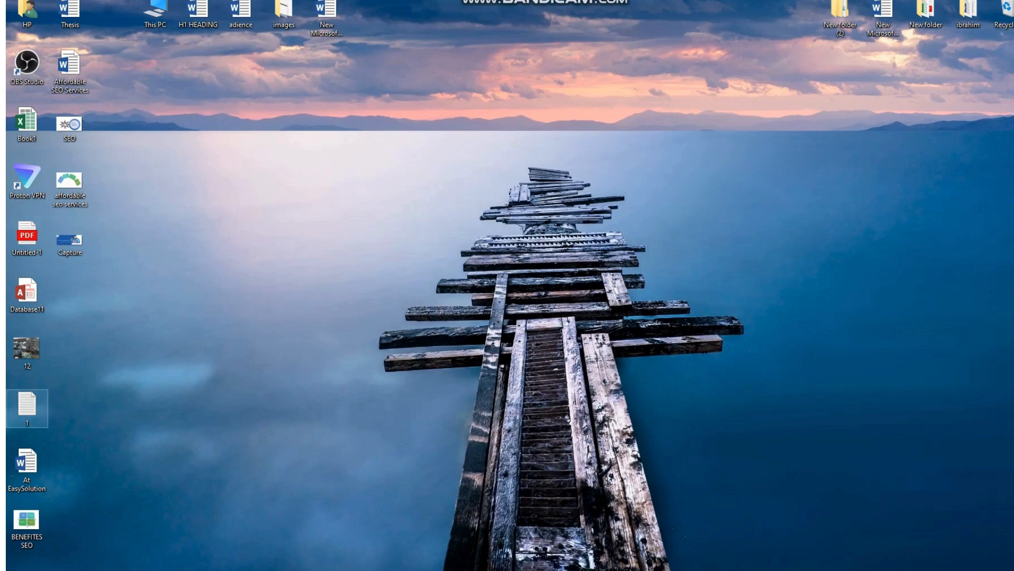
- Open text file 1 from the desktop in Notepad
{"action": "double_click", "coordinate": [27, 404]}
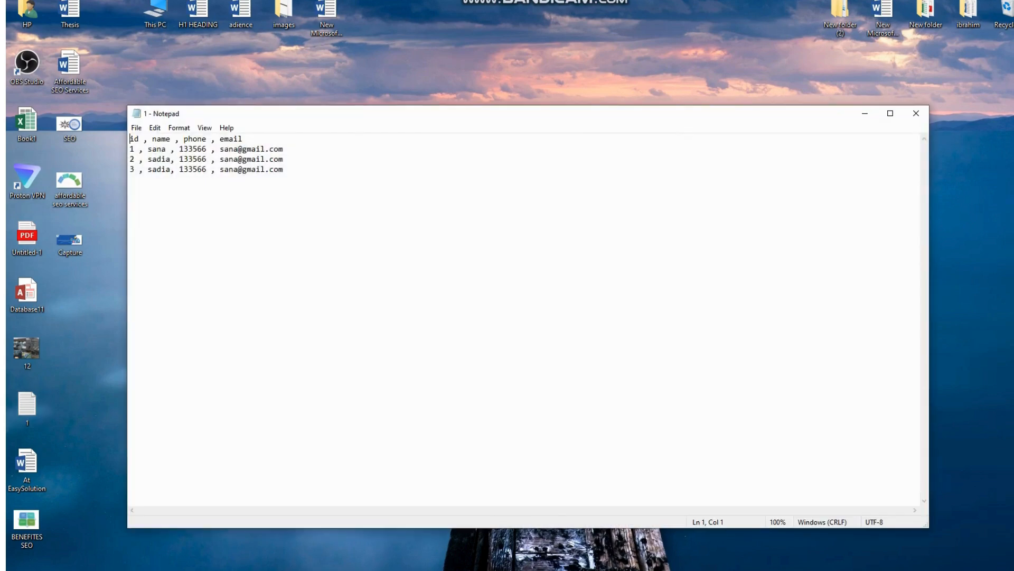
{"action": "left_click", "coordinate": [916, 113]}
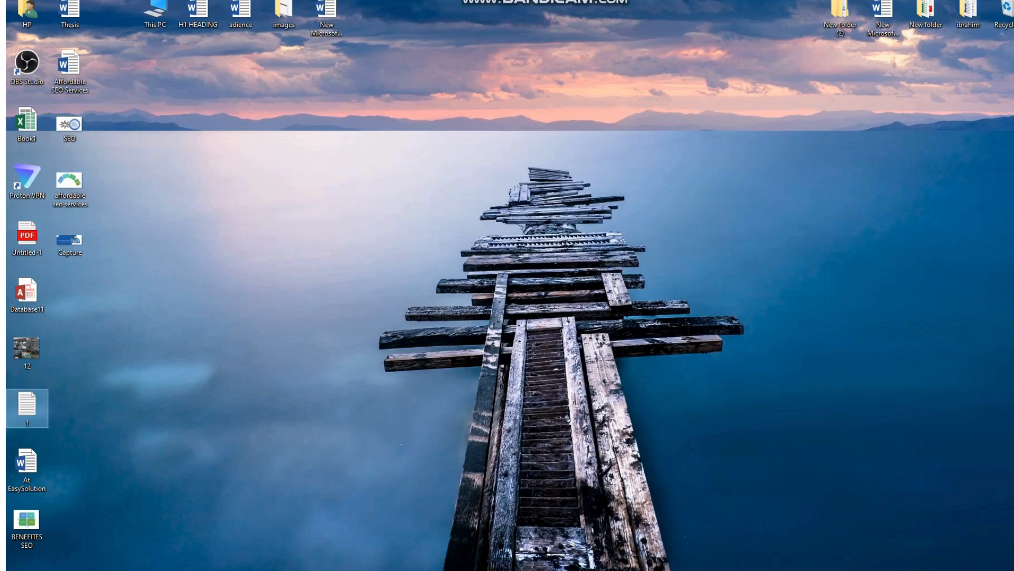
{"action": "double_click", "coordinate": [27, 406]}
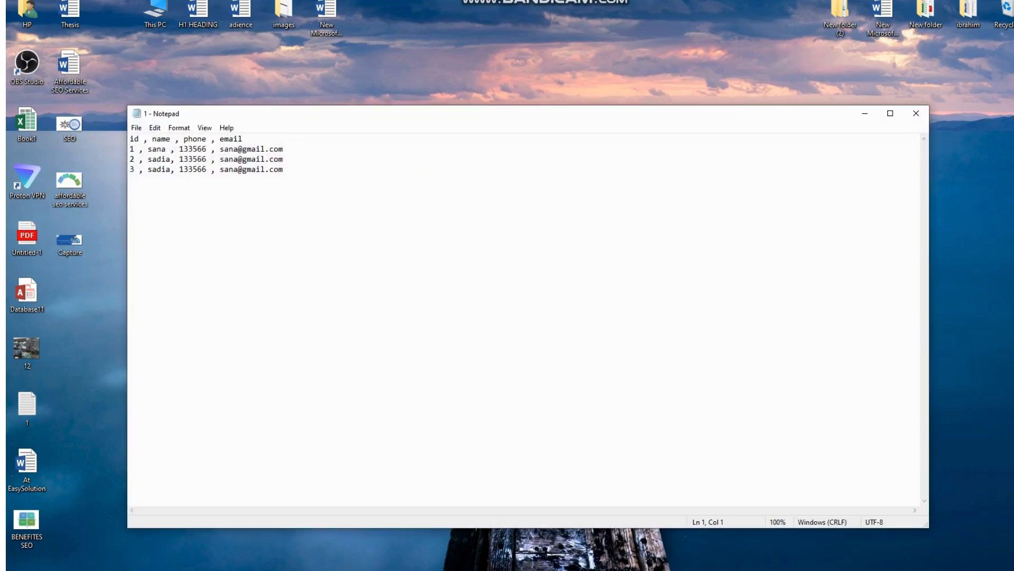
- Append a record with id 4 and a name, phone number and email to the text file, and save it
{"action": "left_click", "coordinate": [284, 170]}
{"action": "key", "text": "Return"}
{"action": "type", "text": "3"}
{"action": "key", "text": "BackSpace"}
{"action": "type", "text": "4,rida, 13345,s"}
{"action": "key", "text": "BackSpace"}
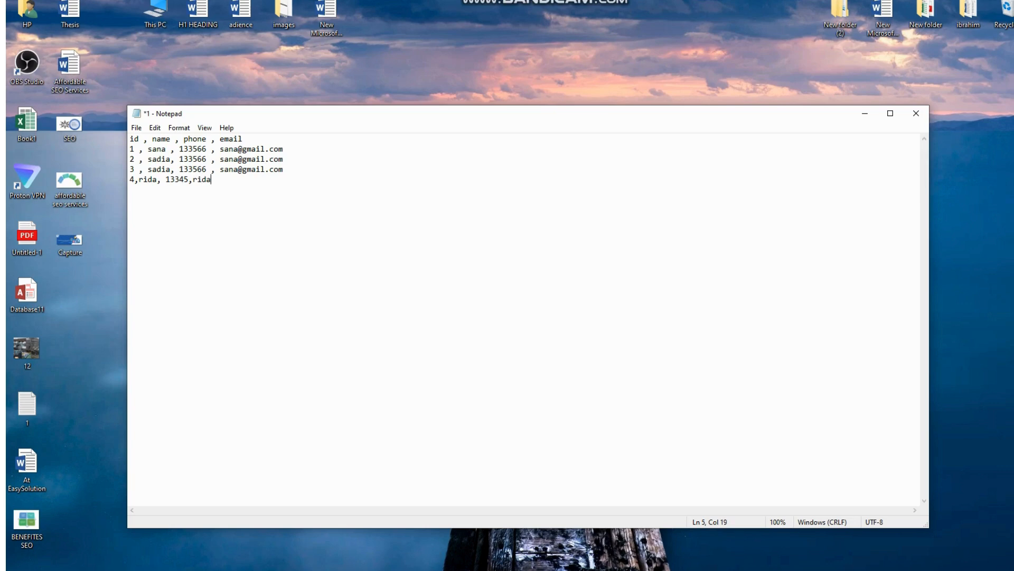
{"action": "key", "text": "ctrl+s"}
- Switch back to Excel and refresh all connections, importing text file 1 again and dismissing the data1 source prompts
{"action": "mouse_move", "coordinate": [380, 569]}
{"action": "left_click", "coordinate": [559, 534]}
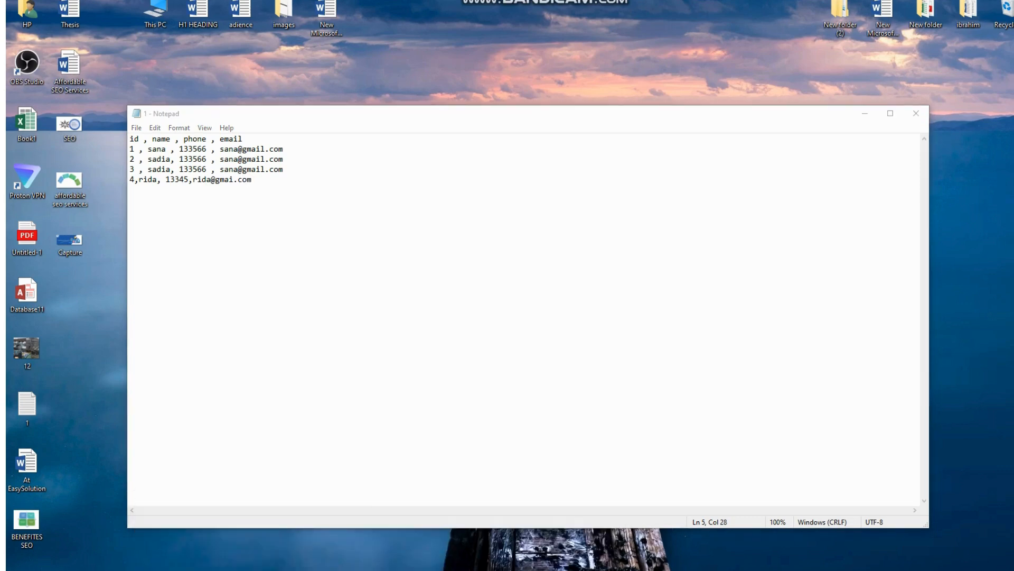
{"action": "left_click", "coordinate": [447, 533]}
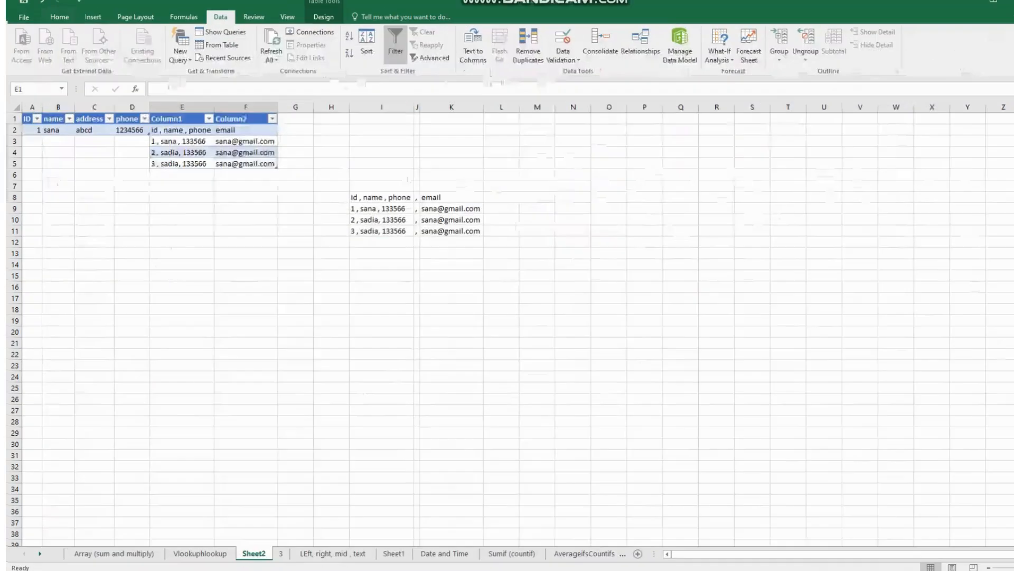
{"action": "left_click", "coordinate": [271, 55]}
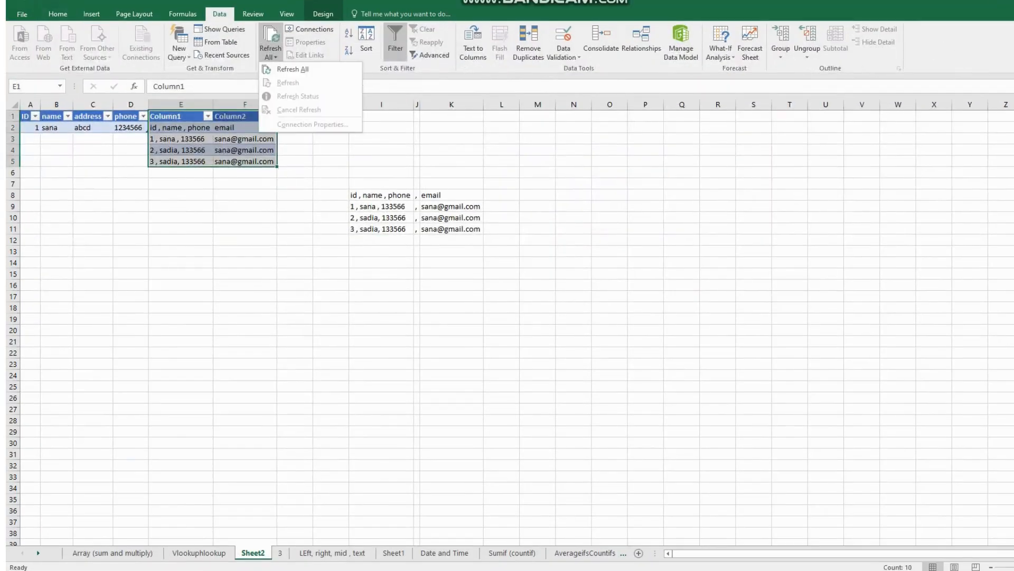
{"action": "left_click", "coordinate": [293, 69]}
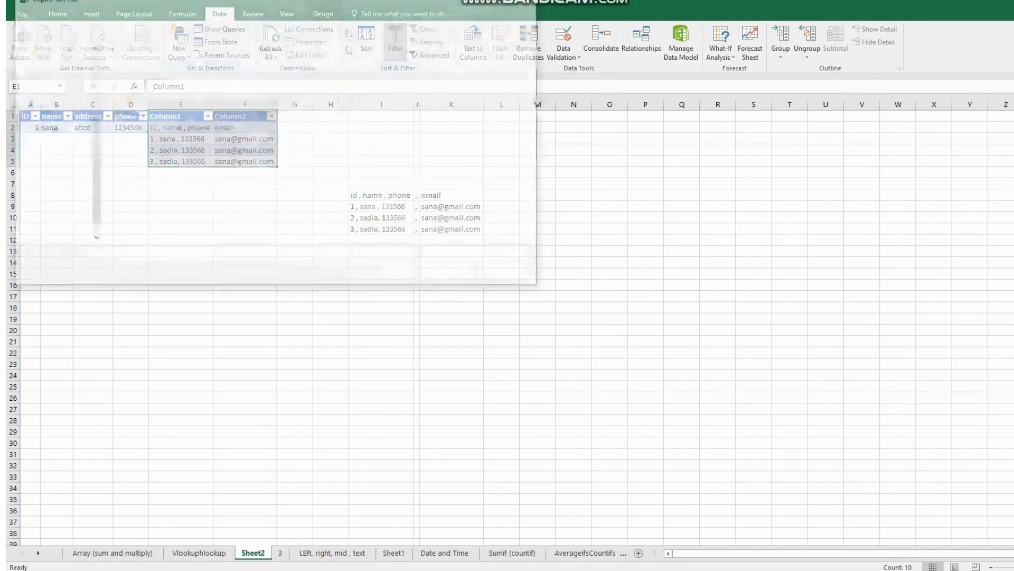
{"action": "left_click", "coordinate": [133, 66]}
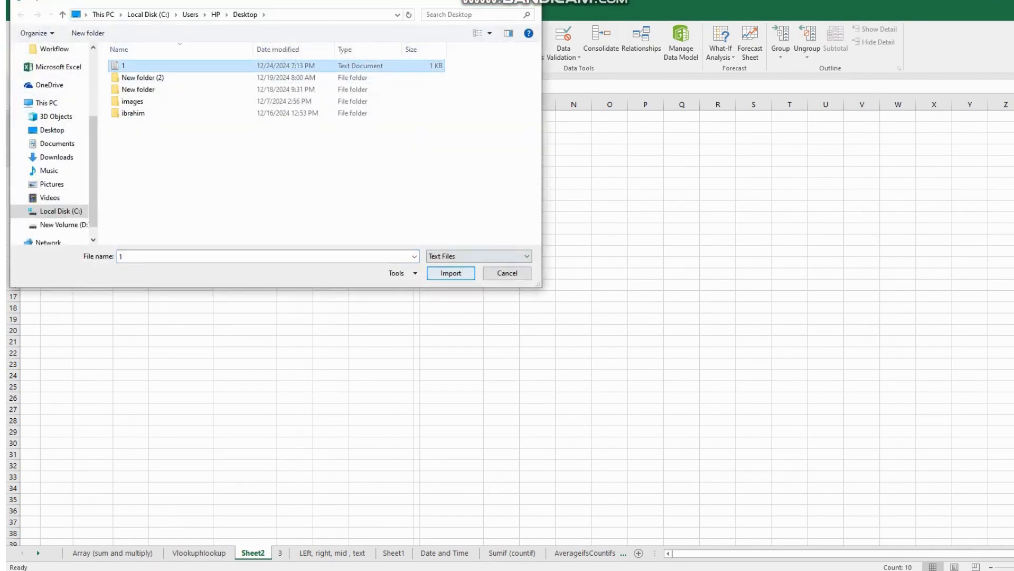
{"action": "left_click", "coordinate": [450, 273]}
{"action": "key", "text": "Return"}
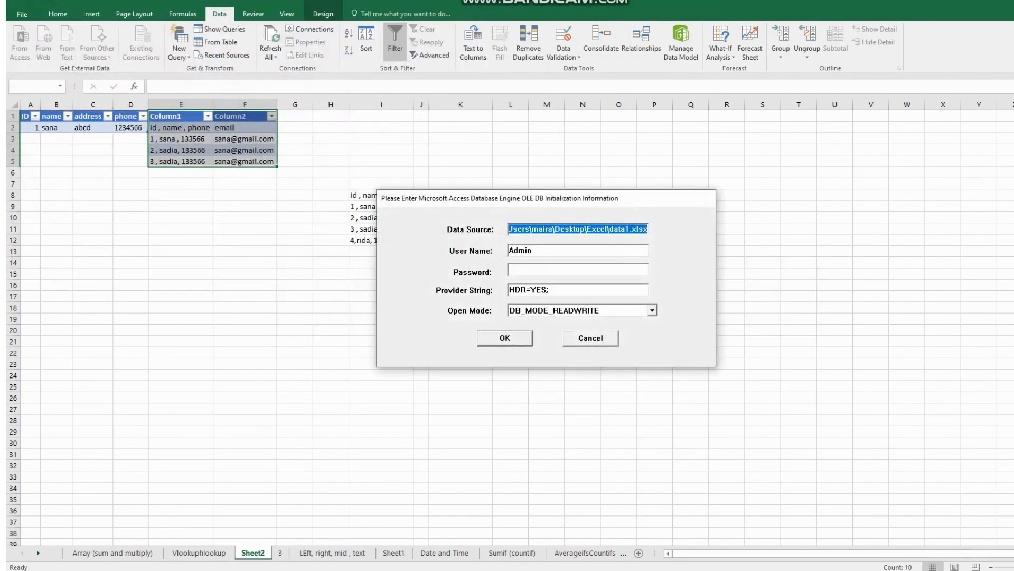
{"action": "key", "text": "Return"}
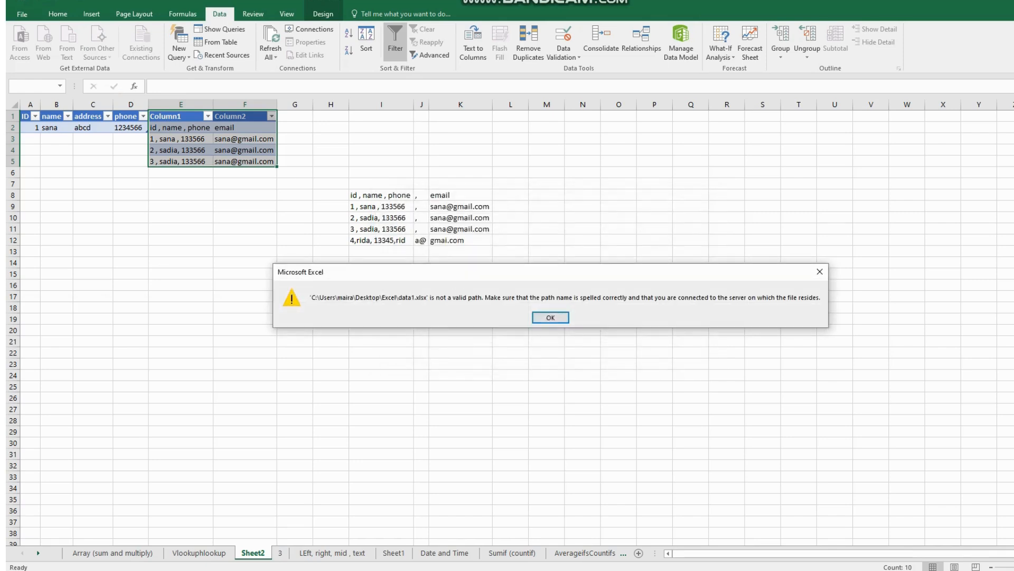
{"action": "key", "text": "Return"}
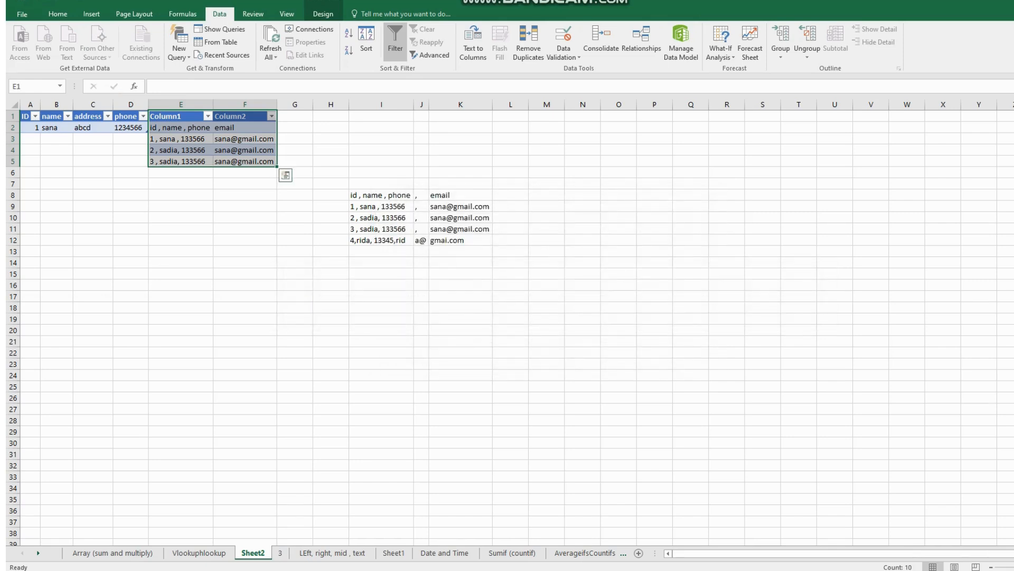
- Select the refreshed data in I8:K13 and compare it with the fourth record in the Notepad file
{"action": "left_click_drag", "start_coordinate": [380, 195], "coordinate": [460, 252]}
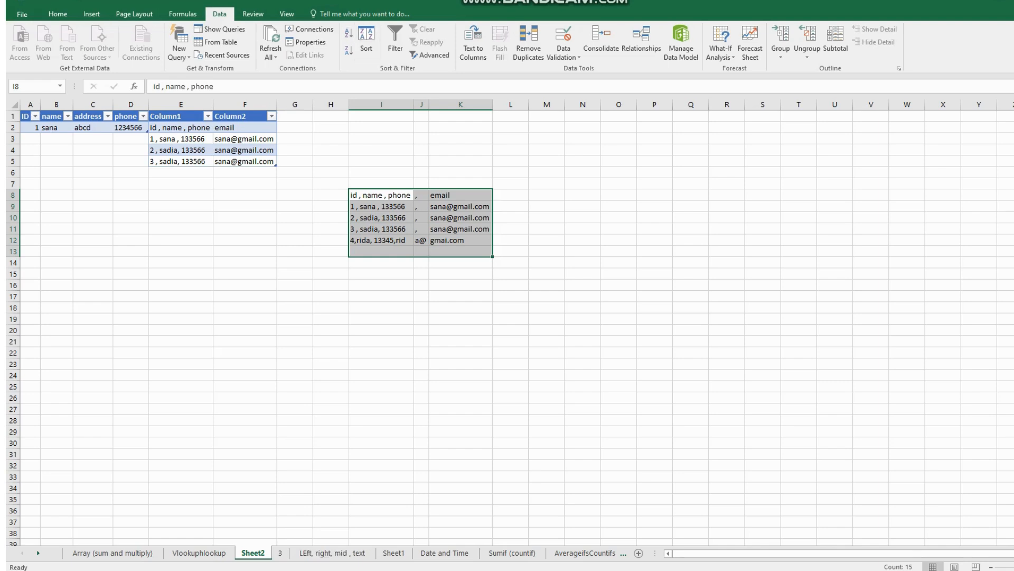
{"action": "key", "text": "alt+Tab"}
{"action": "left_click_drag", "start_coordinate": [252, 180], "coordinate": [130, 171]}
{"action": "left_click", "coordinate": [134, 180]}
{"action": "left_click_drag", "start_coordinate": [252, 179], "coordinate": [130, 179]}
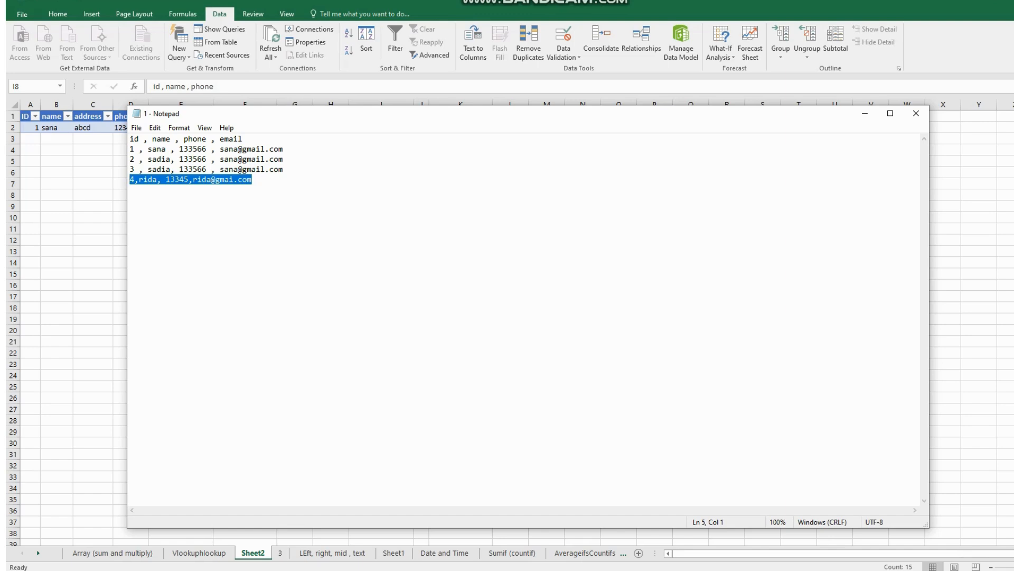
- Append a record with id 5 and a name, phone number and email to the text file, save it and close Notepad
{"action": "left_click", "coordinate": [253, 180]}
{"action": "key", "text": "Return"}
{"action": "type", "text": "5,"}
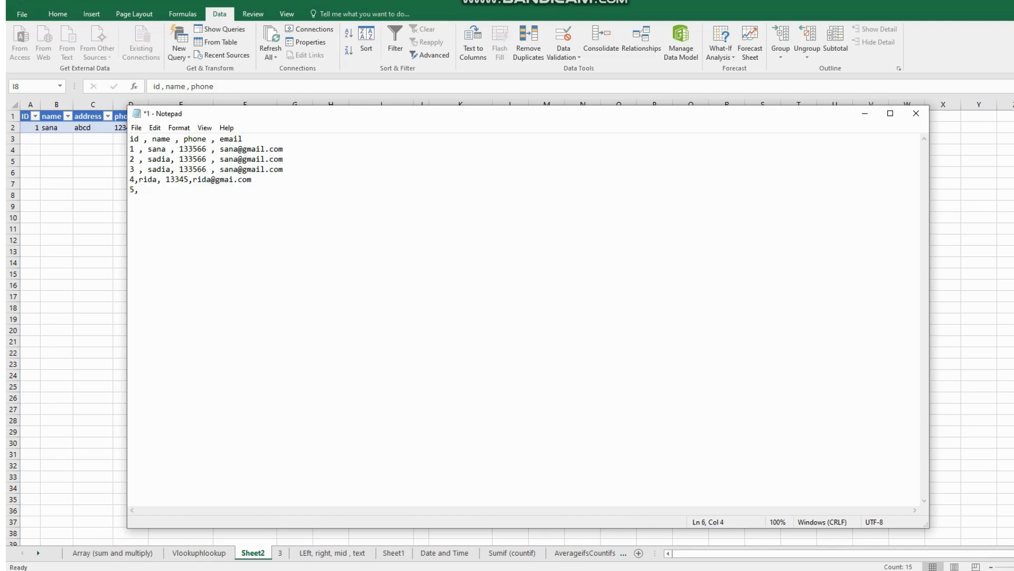
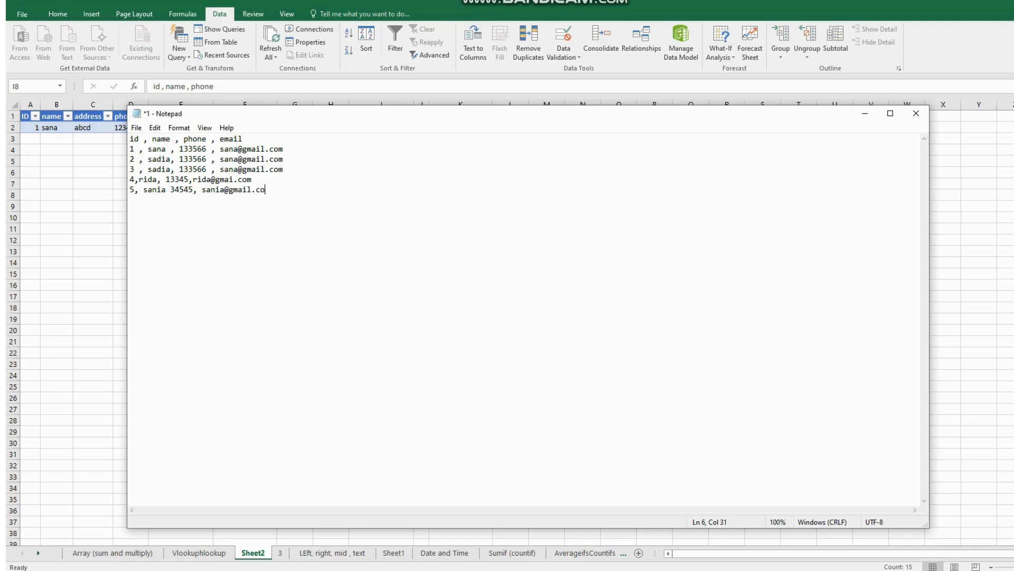
{"action": "type", "text": "i"}
{"action": "key", "text": "BackSpace"}
{"action": "type", "text": "om"}
{"action": "key", "text": "ctrl+s"}
{"action": "left_click", "coordinate": [916, 113]}
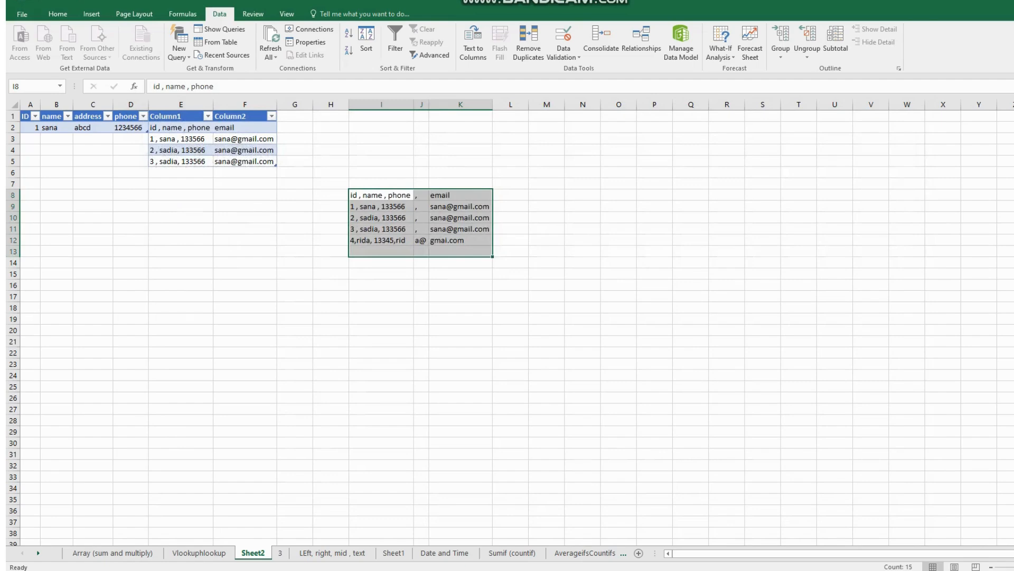
- Refresh all connections again from the updated text file 1, dismissing the data1 source prompts
{"action": "left_click", "coordinate": [270, 57]}
{"action": "left_click", "coordinate": [288, 69]}
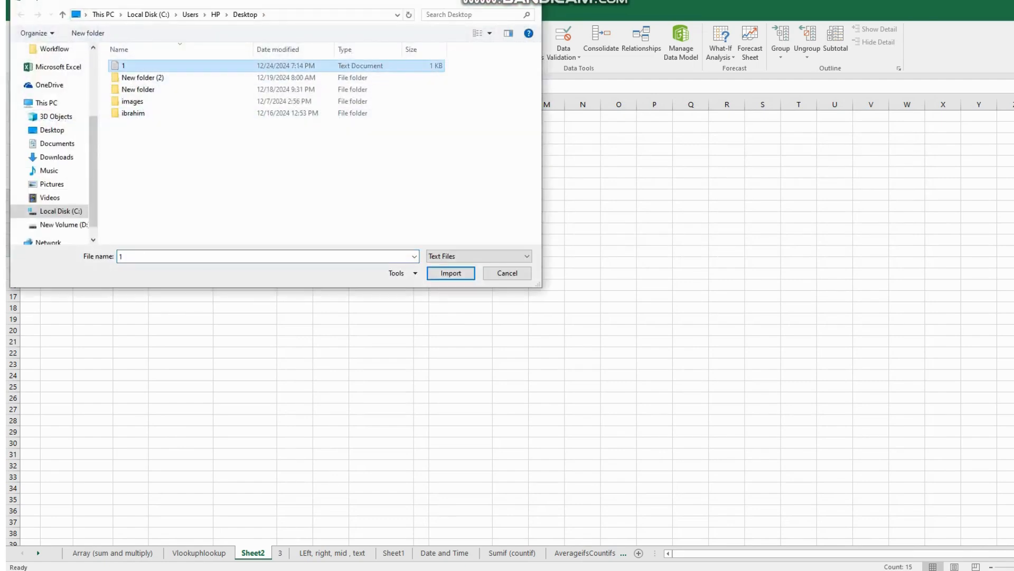
{"action": "key", "text": "Return"}
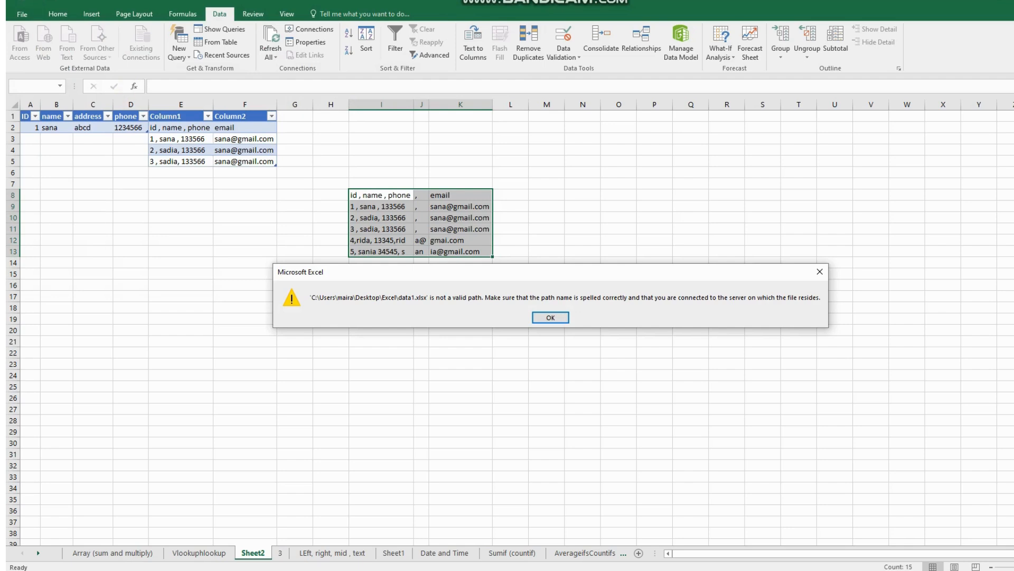
{"action": "key", "text": "Return"}
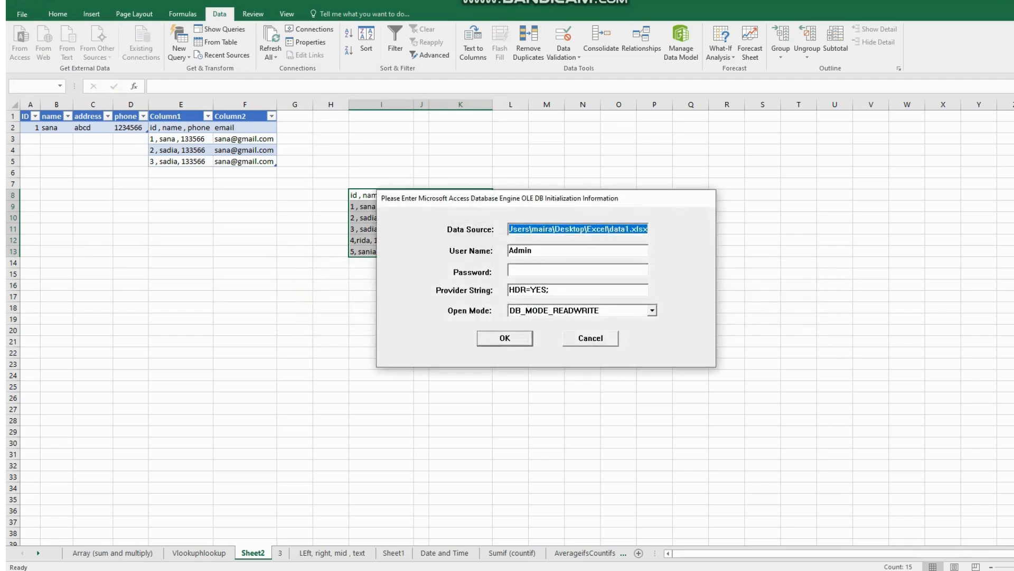
{"action": "key", "text": "Return"}
{"action": "key", "text": "Return"}
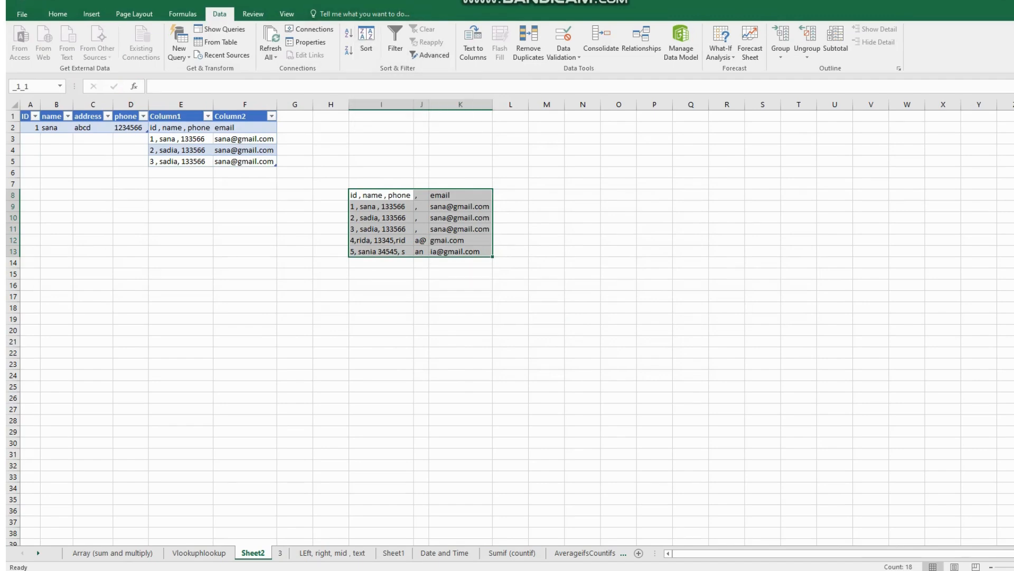
- Try to split the imported data in I8:K13 with Text to Columns
{"action": "left_click", "coordinate": [472, 45]}
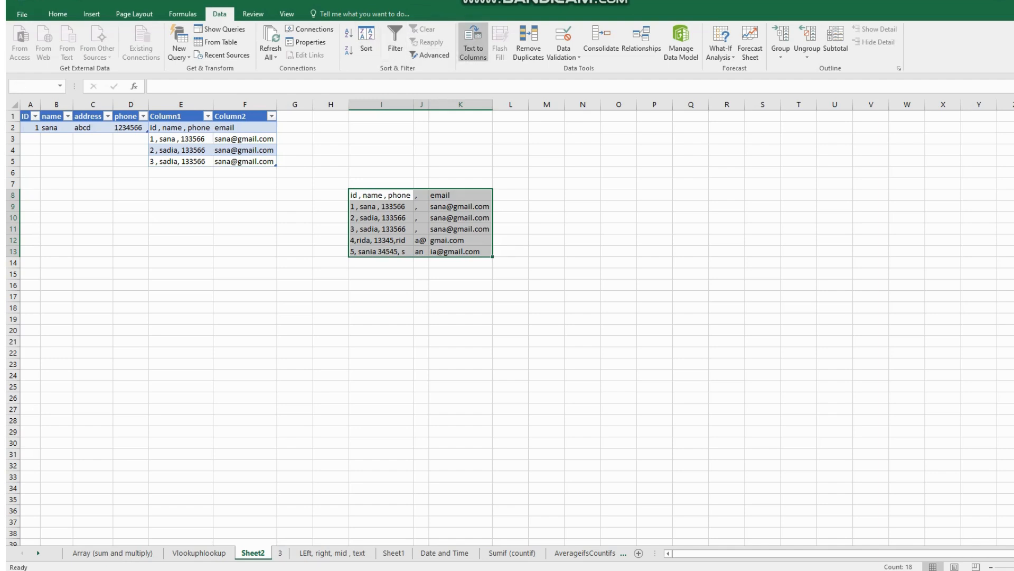
{"action": "left_click", "coordinate": [552, 317]}
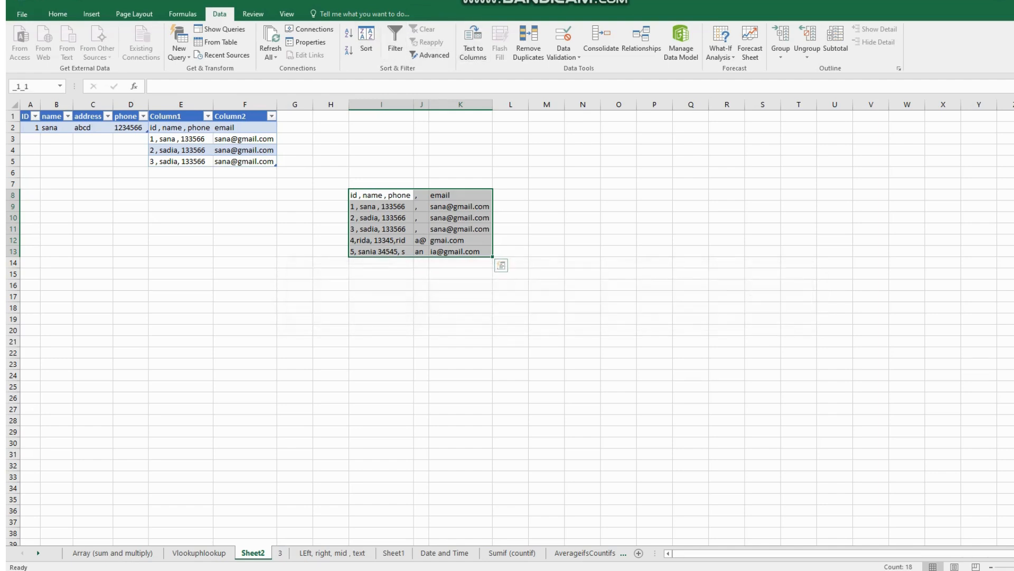
{"action": "left_click", "coordinate": [583, 194]}
- Remove duplicates from I8:K13, comparing Column I, Column J and Column K
{"action": "left_click_drag", "start_coordinate": [382, 195], "coordinate": [461, 252]}
{"action": "left_click", "coordinate": [528, 42]}
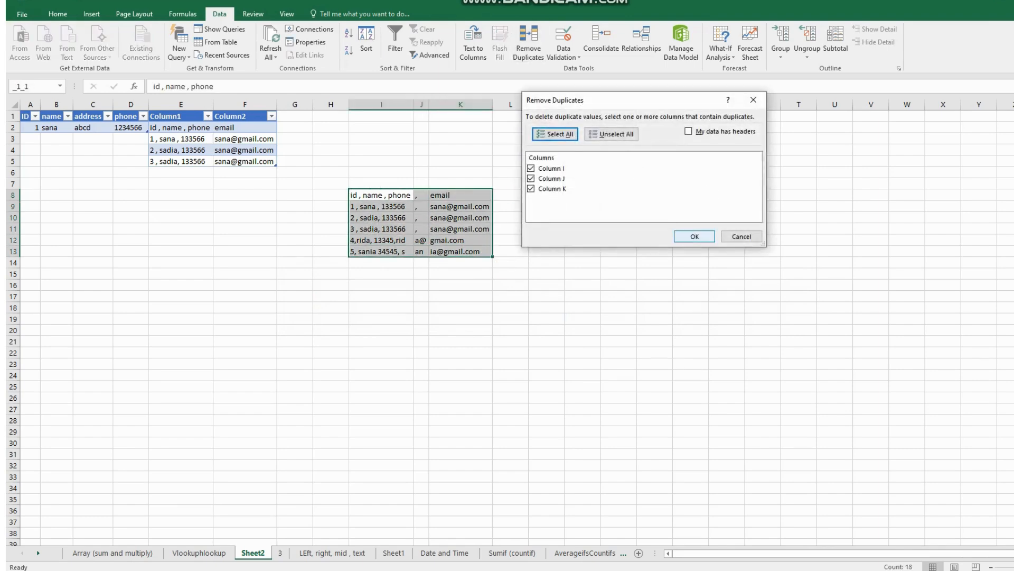
{"action": "left_click", "coordinate": [695, 236]}
{"action": "key", "text": "Return"}
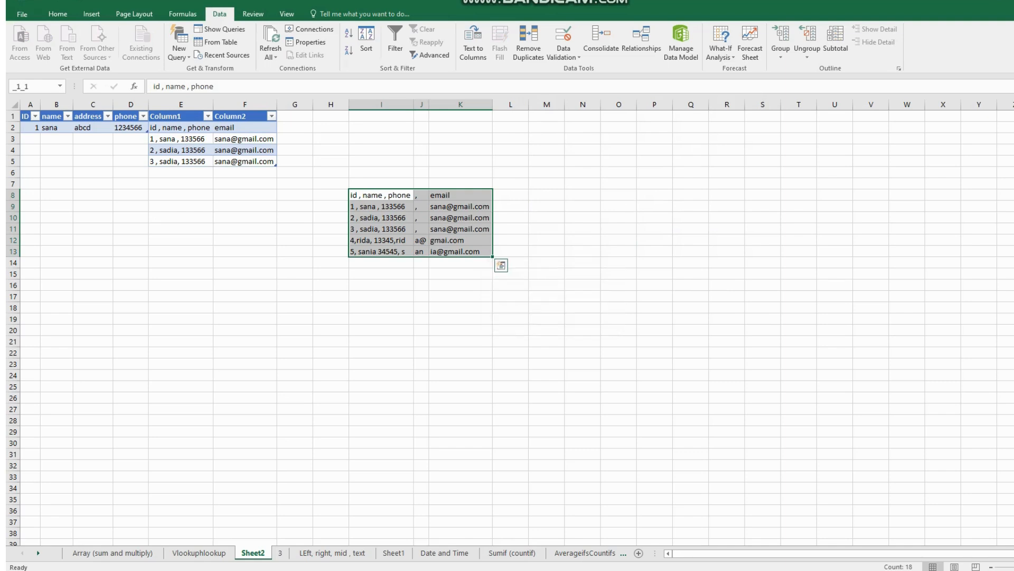
- Review the validation criteria, input message and error alert options of Data Validation for I8:K13 without changing them
{"action": "left_click", "coordinate": [563, 53]}
{"action": "left_click", "coordinate": [581, 71]}
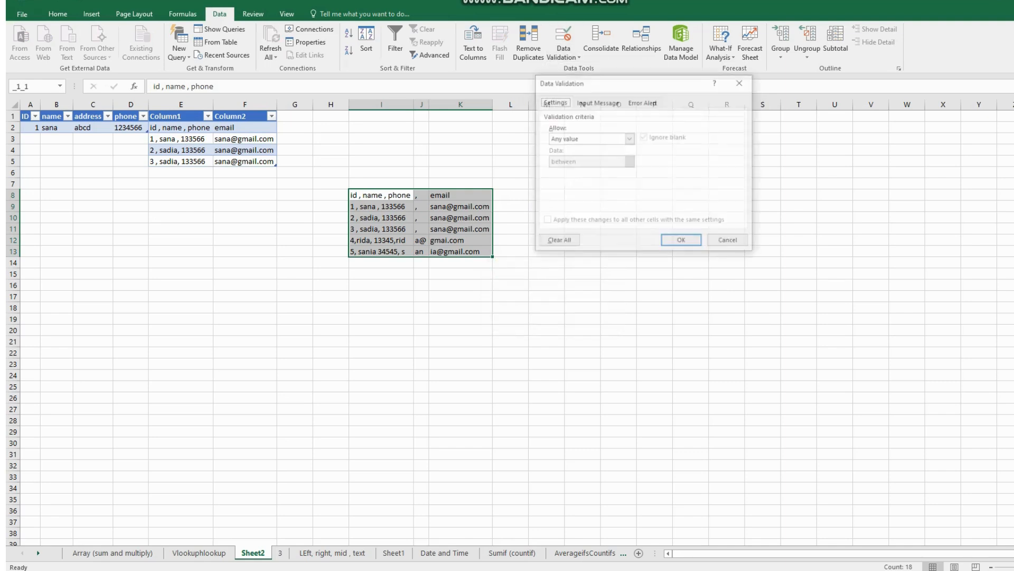
{"action": "left_click", "coordinate": [581, 104]}
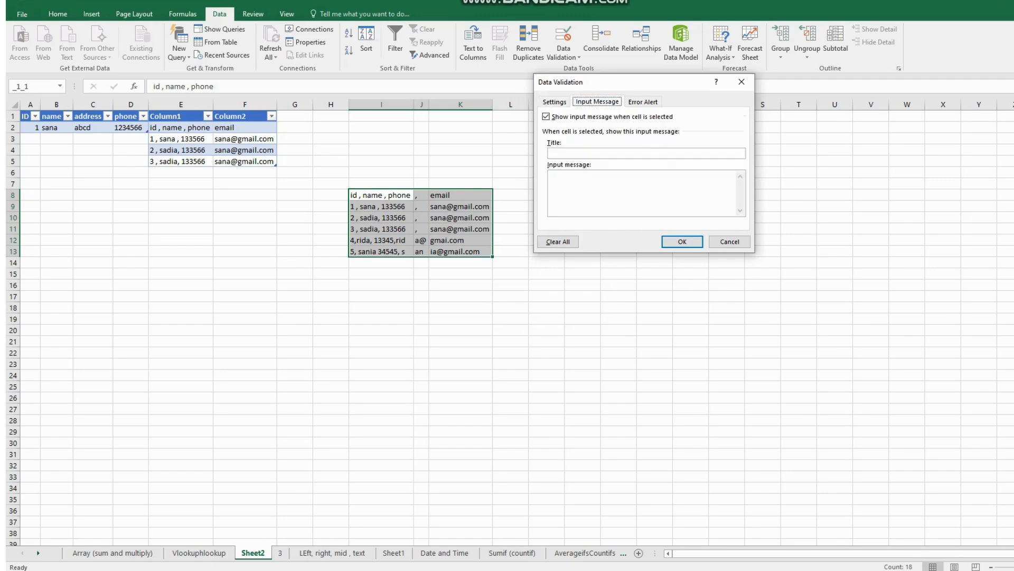
{"action": "left_click", "coordinate": [643, 102]}
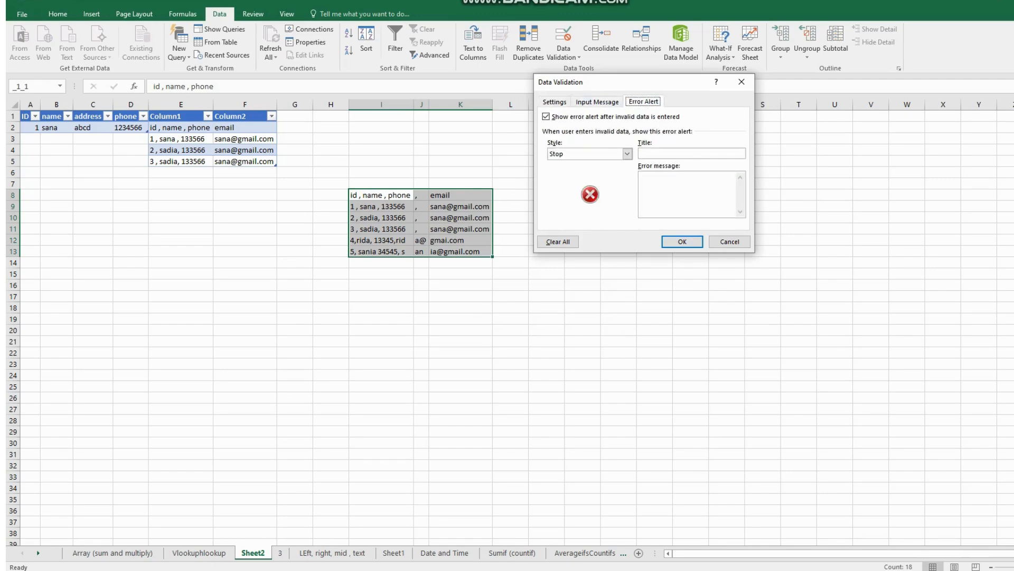
{"action": "left_click", "coordinate": [597, 102]}
{"action": "left_click", "coordinate": [554, 102]}
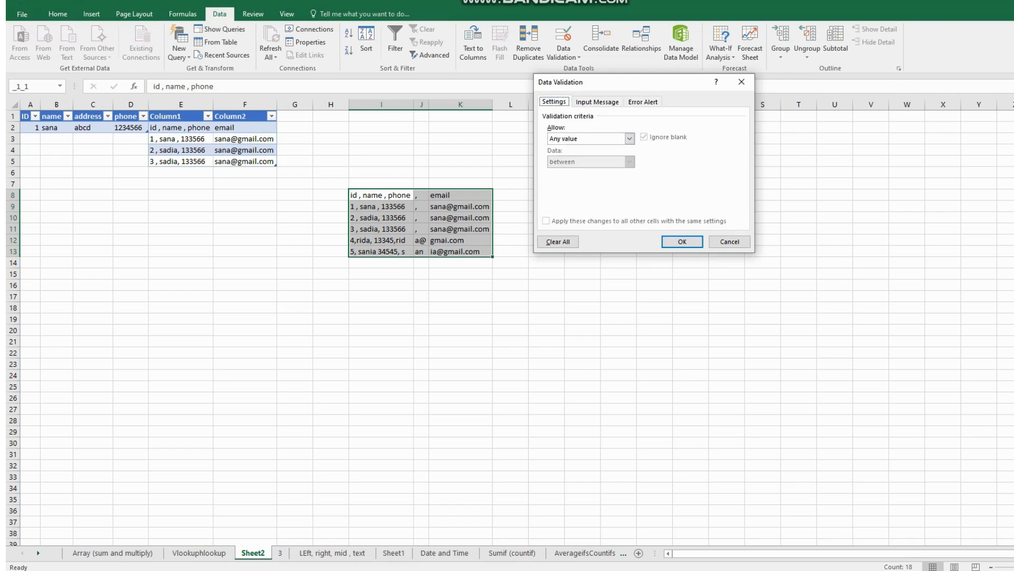
{"action": "left_click", "coordinate": [729, 241]}
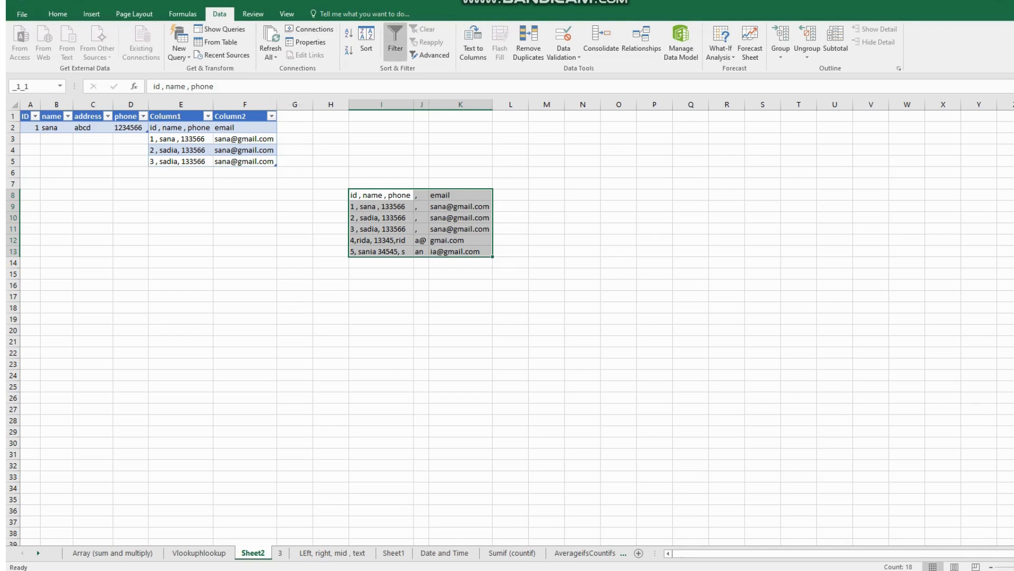
{"action": "left_click", "coordinate": [378, 570]}
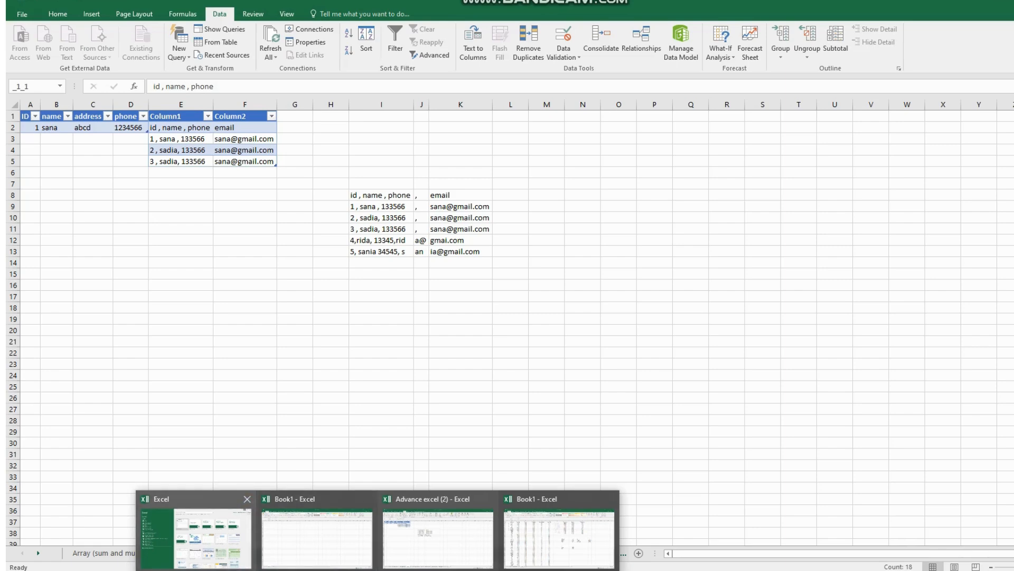
{"action": "left_click_drag", "start_coordinate": [370, 195], "coordinate": [491, 253]}
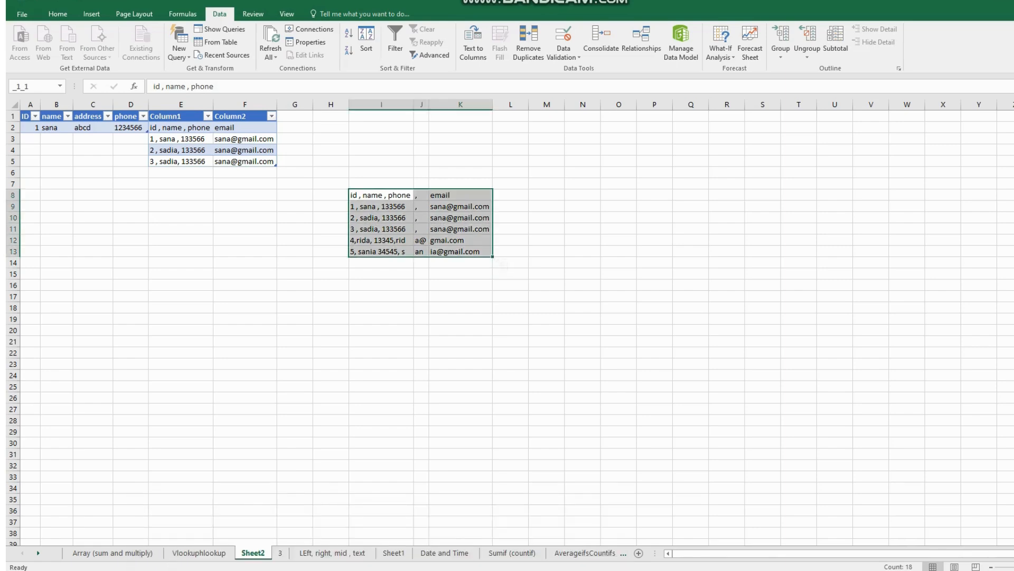
{"action": "left_click", "coordinate": [199, 553]}
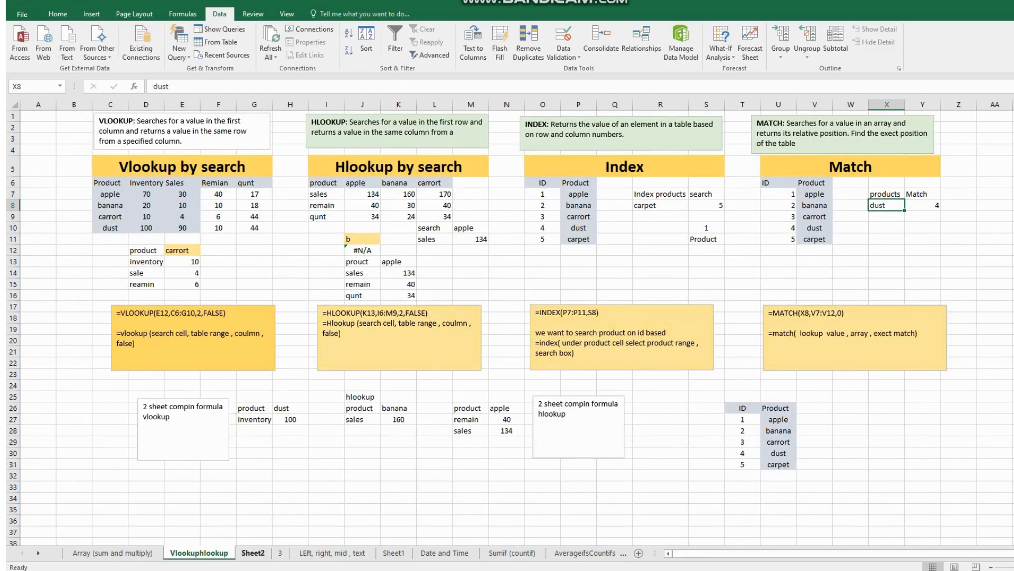
- Delete Sheet2 with its imported data from the workbook
{"action": "left_click", "coordinate": [253, 553]}
{"action": "right_click", "coordinate": [253, 552]}
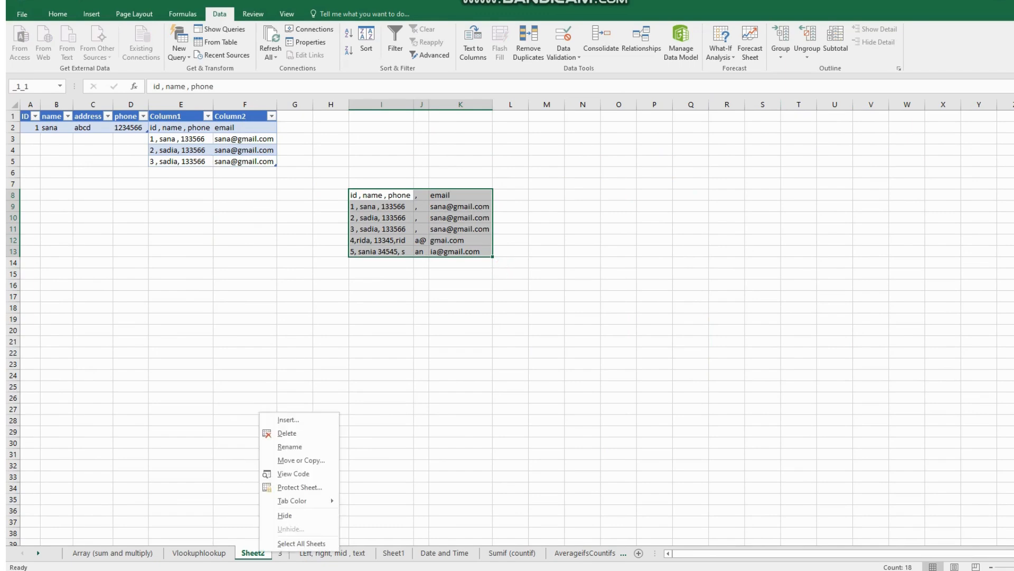
{"action": "left_click", "coordinate": [280, 432]}
{"action": "left_click", "coordinate": [966, 55]}
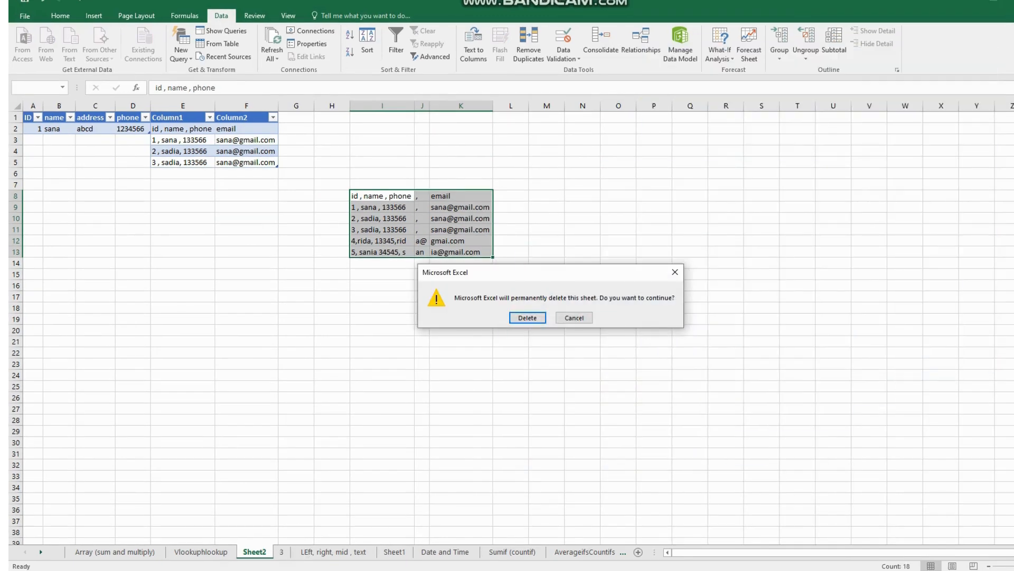
{"action": "key", "text": "Return"}
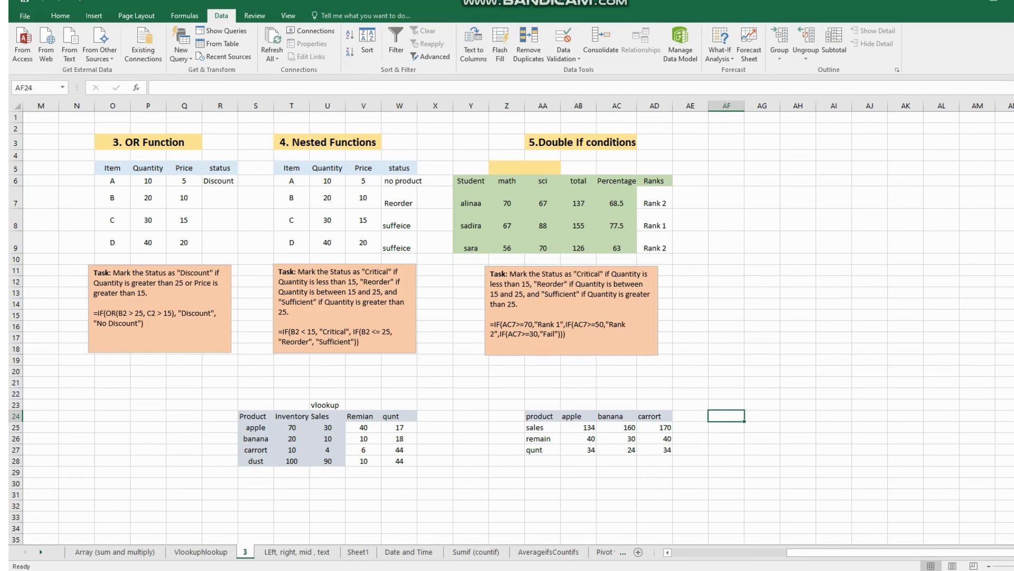
- Examine the array formula notes and the results in I13:I17 on the Array (sum and multiply) sheet
{"action": "left_click", "coordinate": [114, 552]}
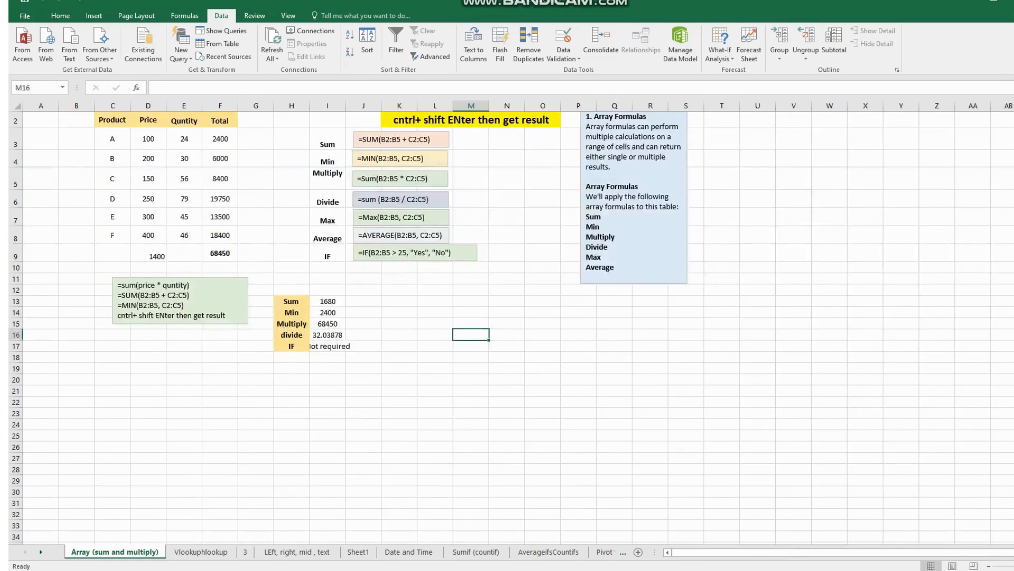
{"action": "scroll", "coordinate": [511, 325], "scroll_direction": "up", "scroll_amount": 1}
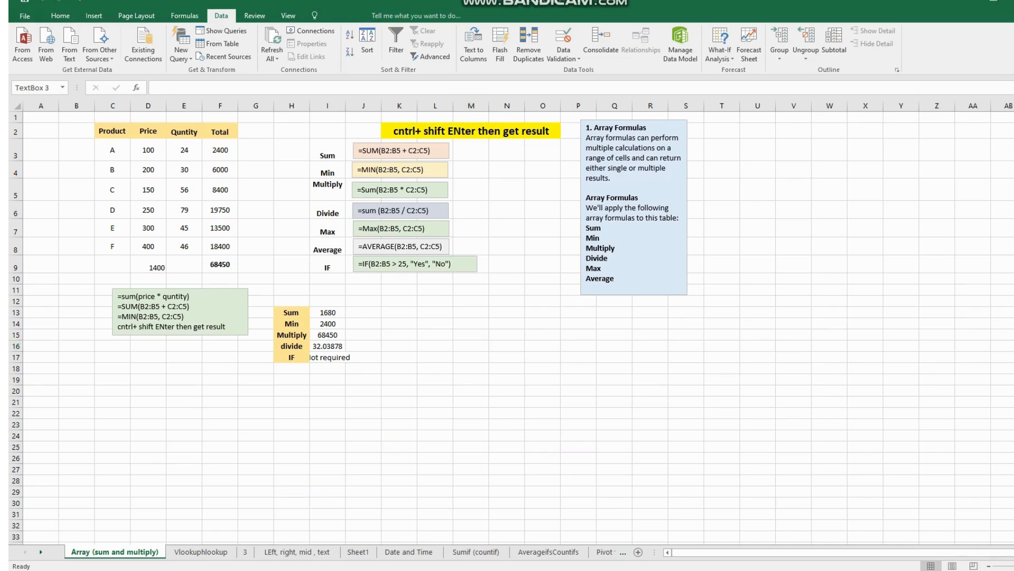
{"action": "left_click", "coordinate": [421, 150]}
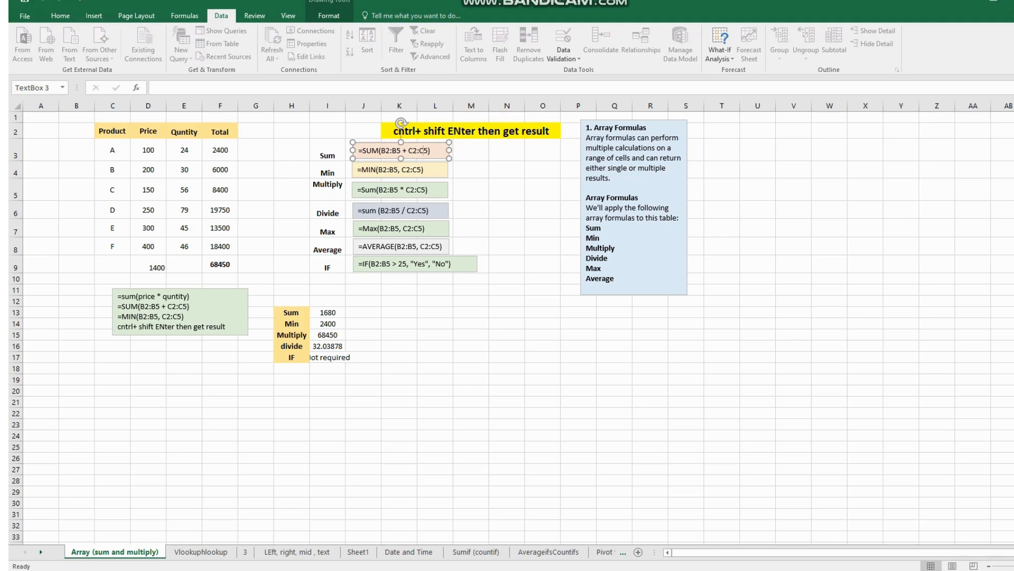
{"action": "left_click", "coordinate": [579, 345]}
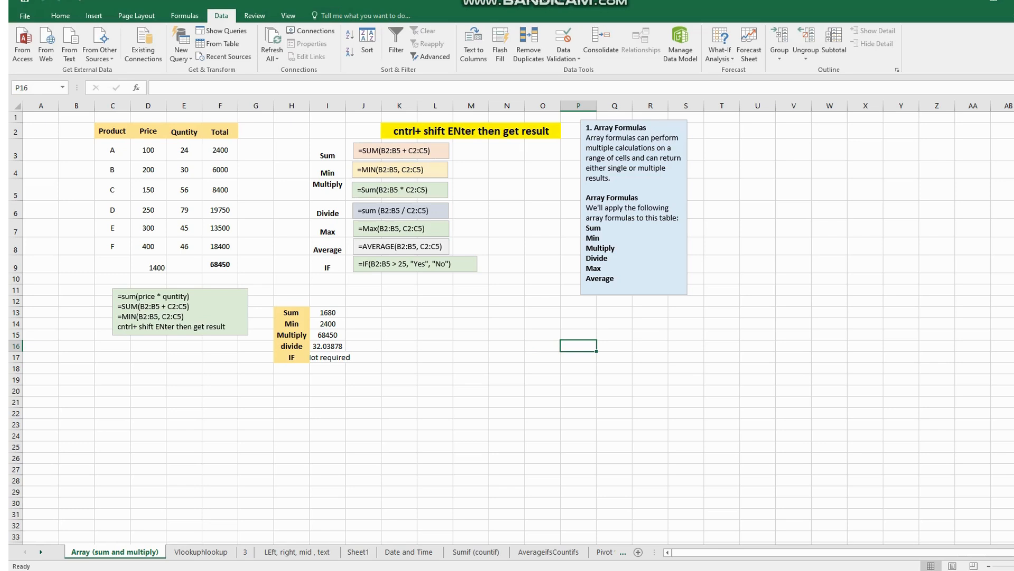
{"action": "left_click", "coordinate": [328, 312]}
{"action": "left_click", "coordinate": [327, 346]}
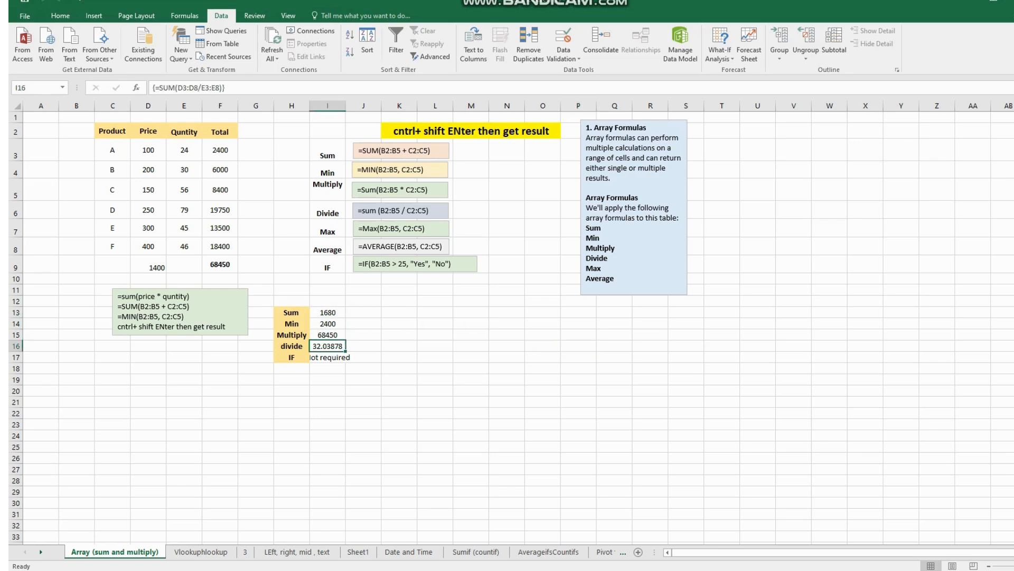
{"action": "left_click", "coordinate": [328, 368]}
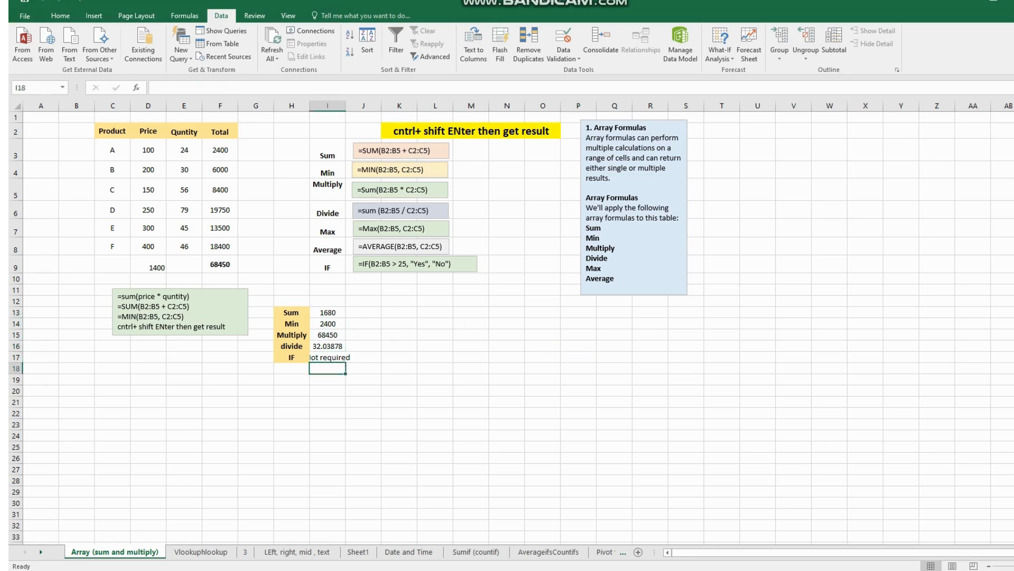
{"action": "left_click", "coordinate": [390, 150]}
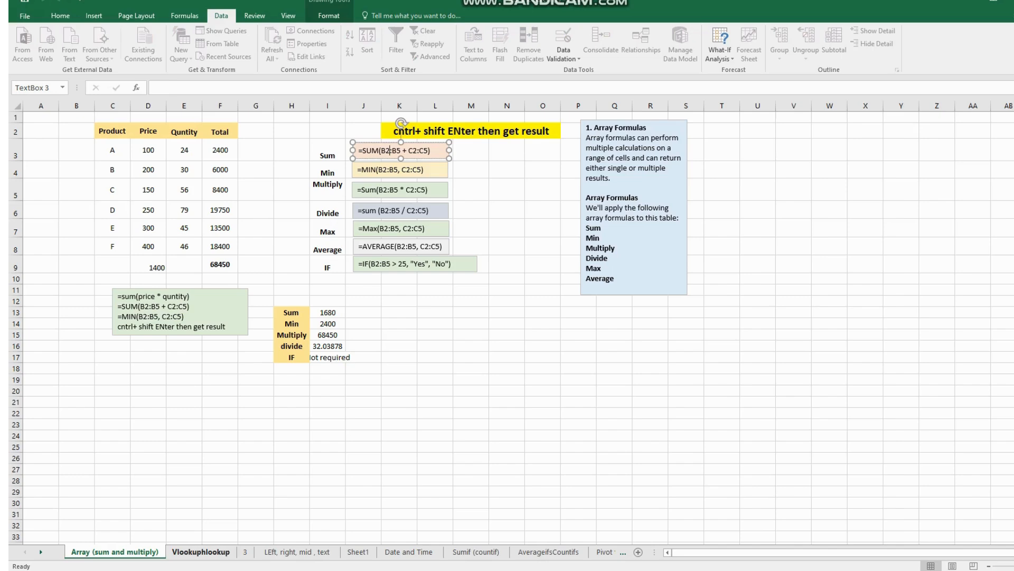
- Examine the OR function task note and the nested IF status formulas in W6:W9 on sheet 3
{"action": "left_click", "coordinate": [201, 552]}
{"action": "key", "text": "ctrl+Page_Down"}
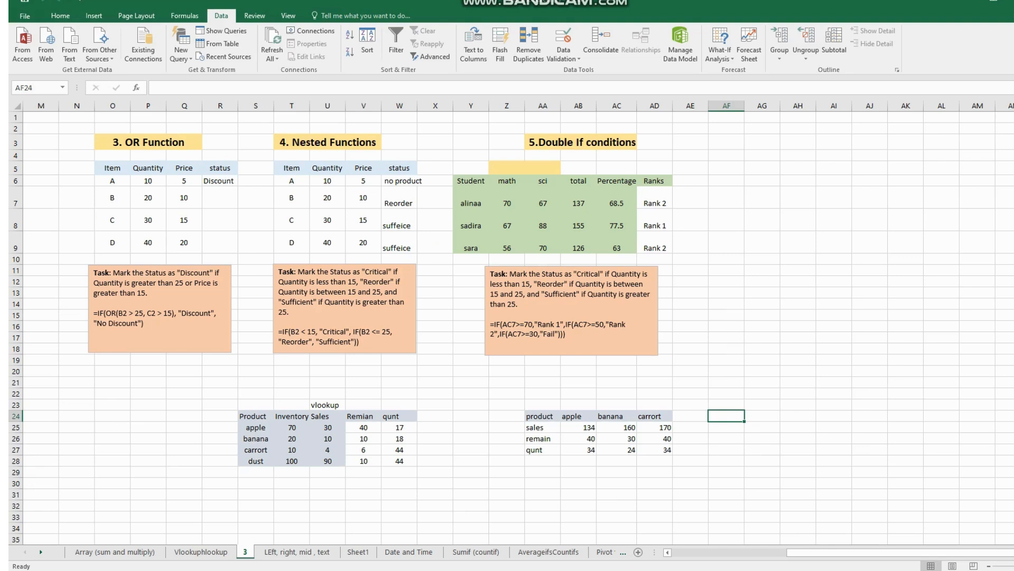
{"action": "left_click", "coordinate": [94, 303]}
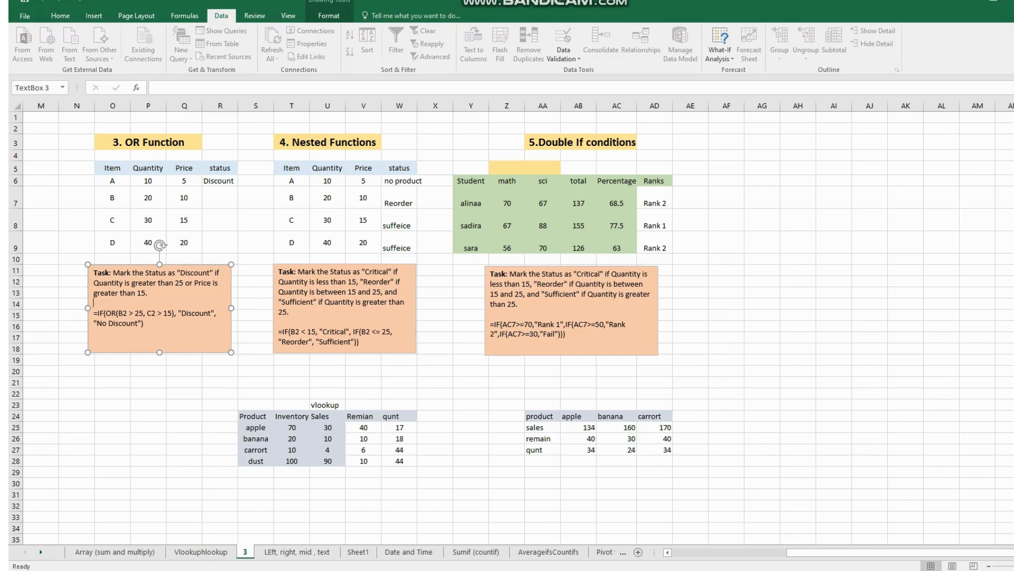
{"action": "left_click", "coordinate": [184, 197]}
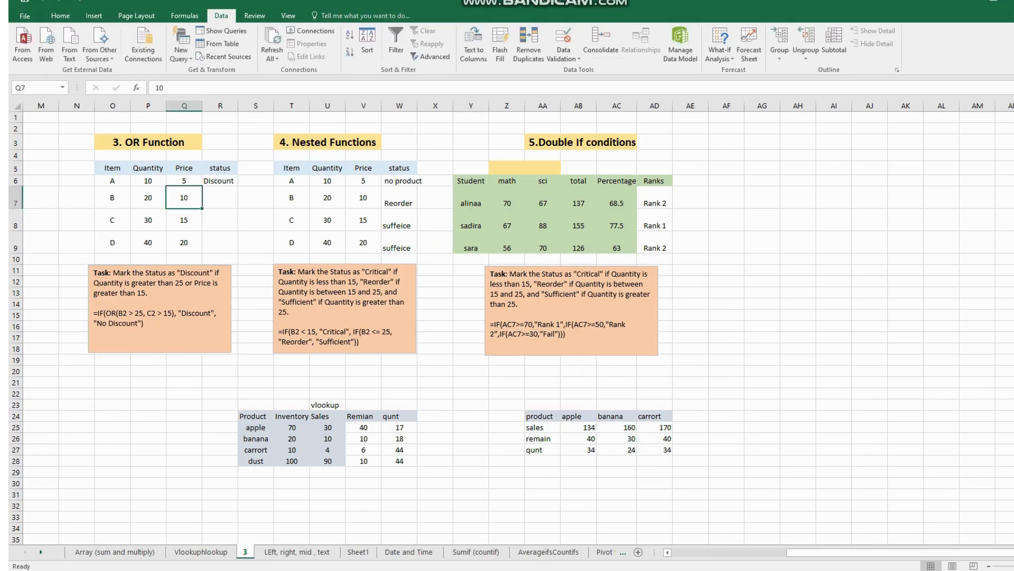
{"action": "left_click", "coordinate": [219, 198]}
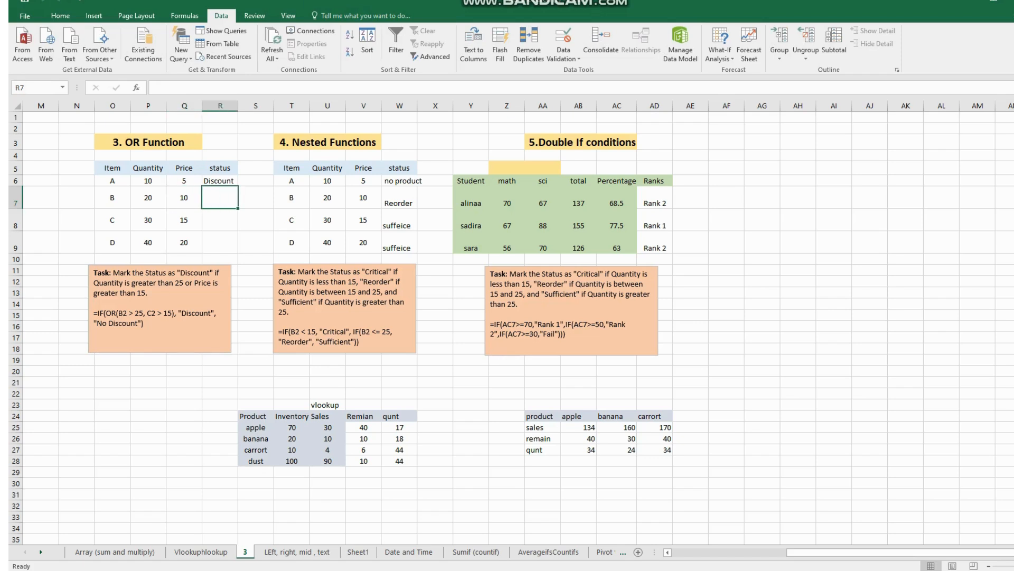
{"action": "left_click", "coordinate": [418, 180]}
{"action": "key", "text": "Down"}
{"action": "key", "text": "Down"}
{"action": "key", "text": "Down"}
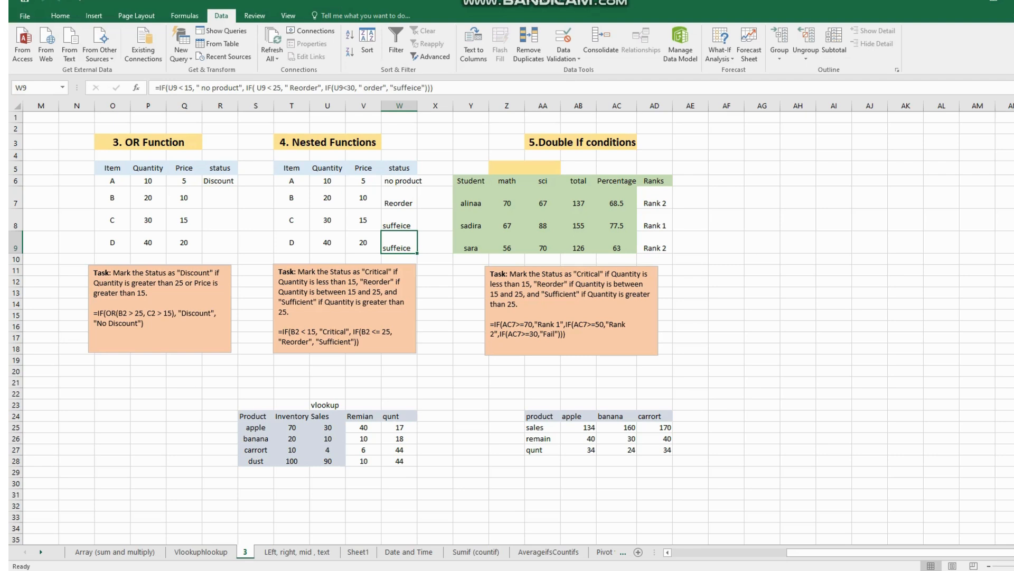
- Fill the OR status formula from R6 down to R9 in the OR Function table
{"action": "left_click", "coordinate": [220, 198]}
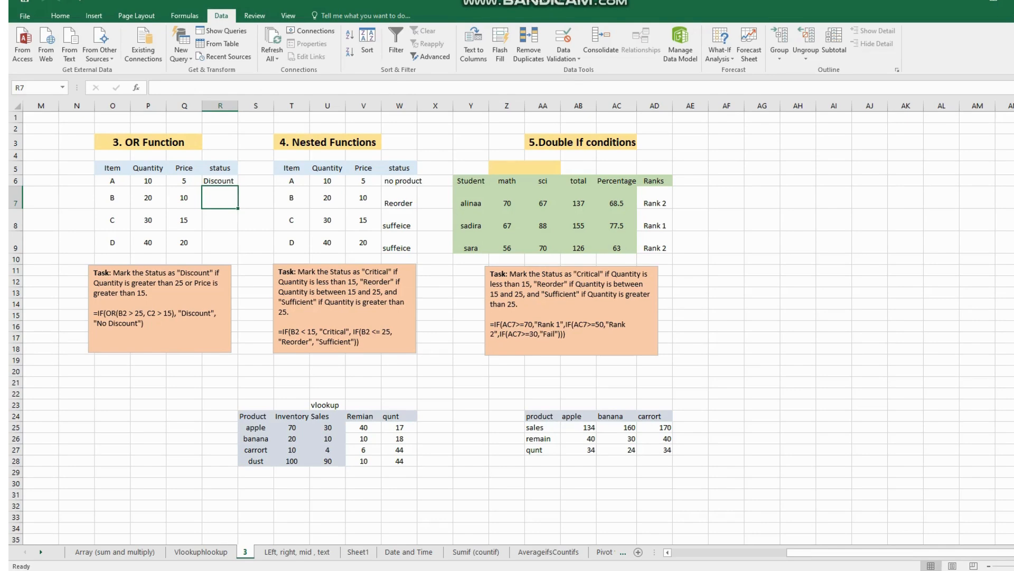
{"action": "left_click", "coordinate": [112, 181]}
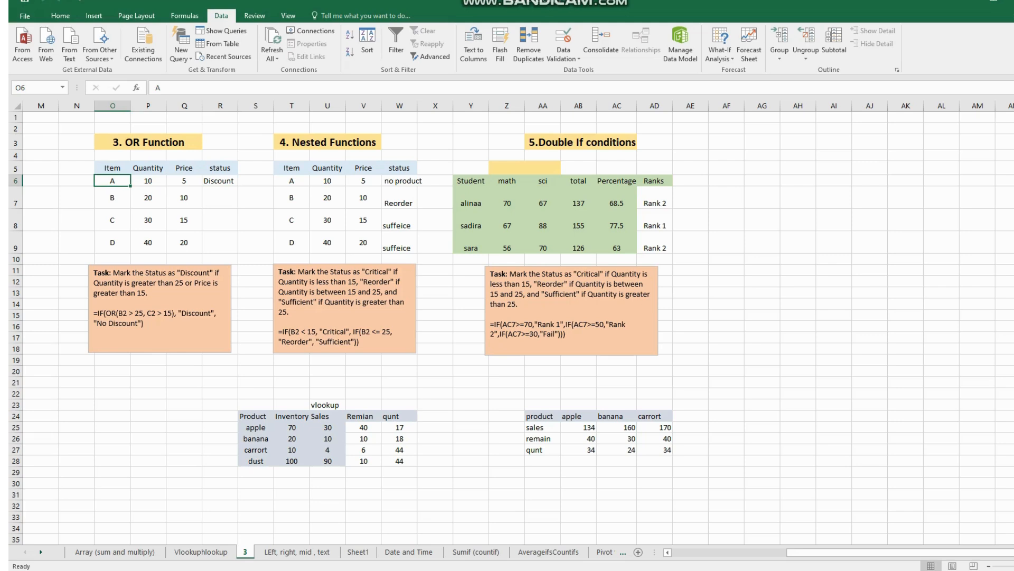
{"action": "left_click", "coordinate": [112, 198]}
{"action": "left_click", "coordinate": [220, 181]}
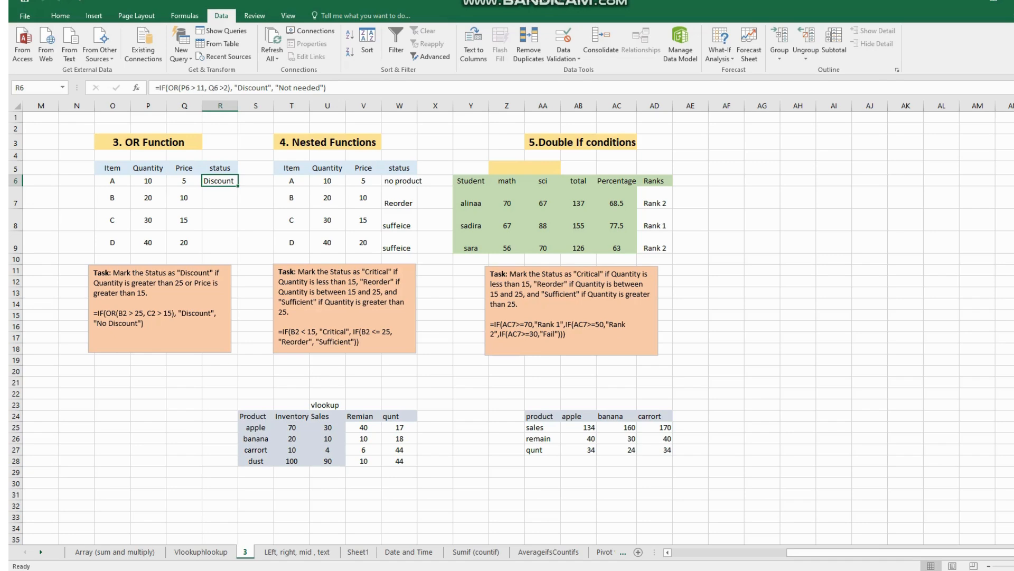
{"action": "left_click_drag", "start_coordinate": [238, 186], "coordinate": [238, 252]}
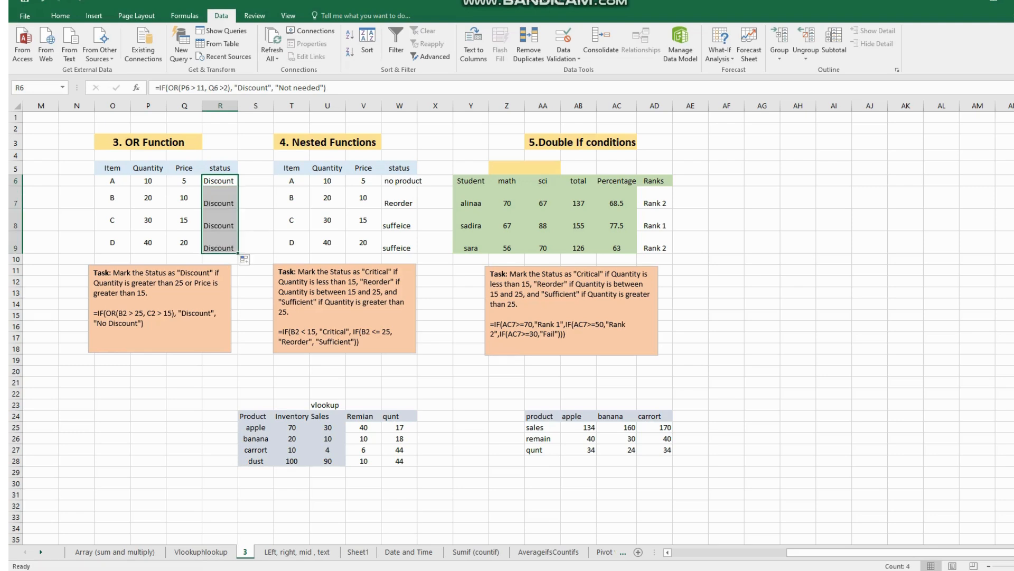
- Set the price condition in the R6 status formula to Q6 >6
{"action": "left_click", "coordinate": [220, 181]}
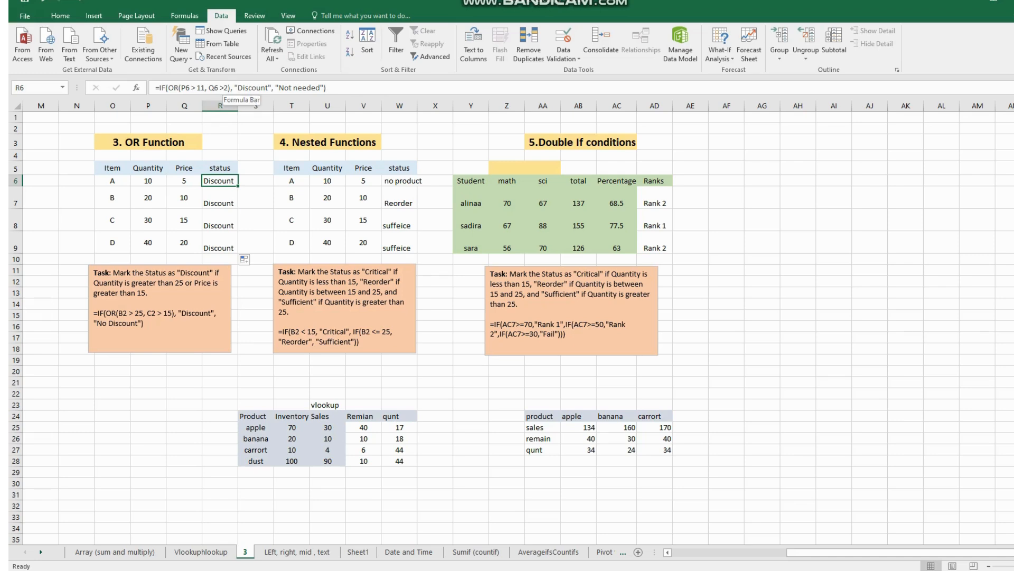
{"action": "left_click", "coordinate": [225, 87]}
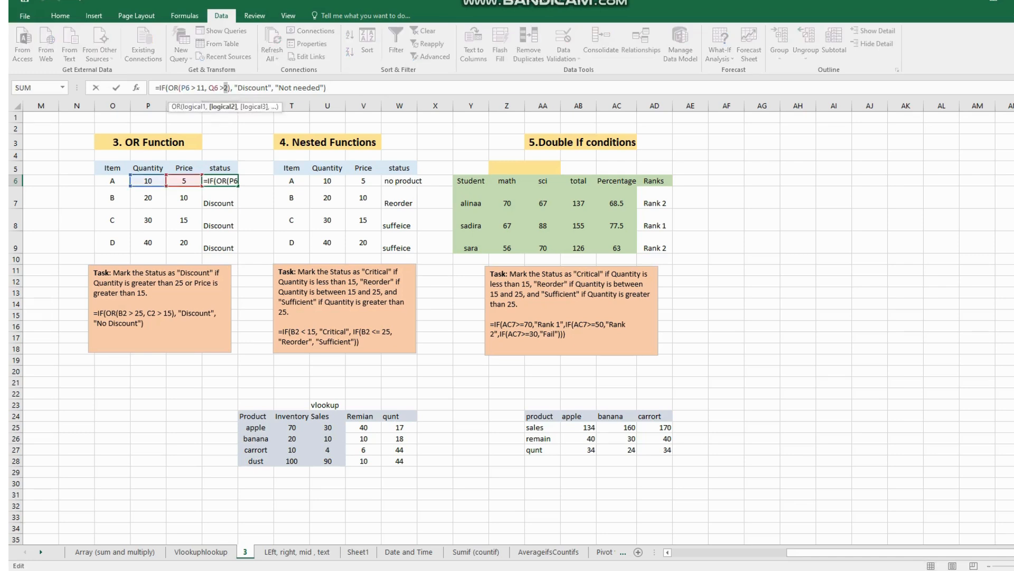
{"action": "key", "text": "BackSpace"}
{"action": "type", "text": "6"}
{"action": "key", "text": "Return"}
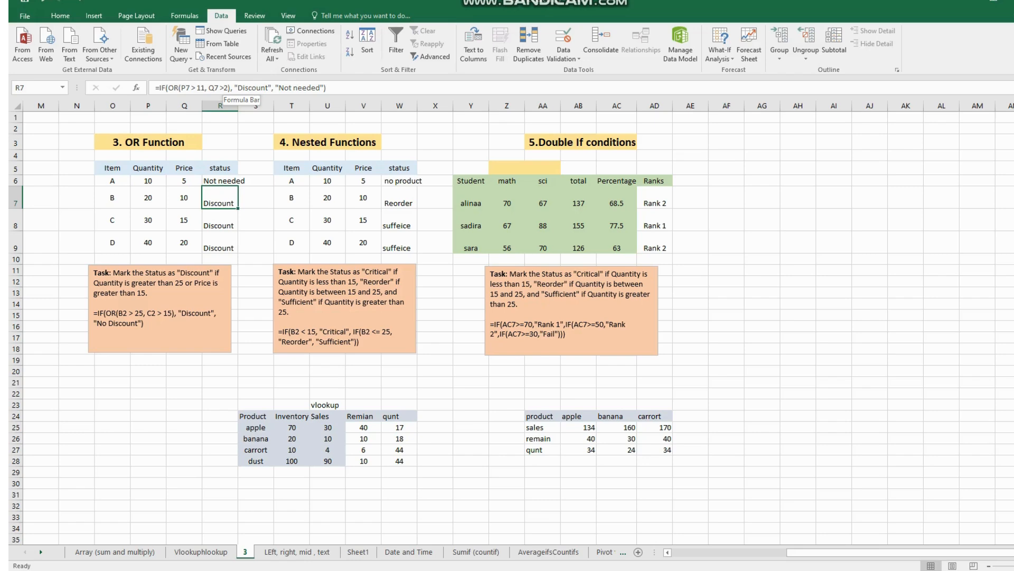
- Change the R7 status formula to use AND with the conditions P7 >19 and Q7 >9
{"action": "left_click_drag", "start_coordinate": [179, 87], "coordinate": [168, 88]}
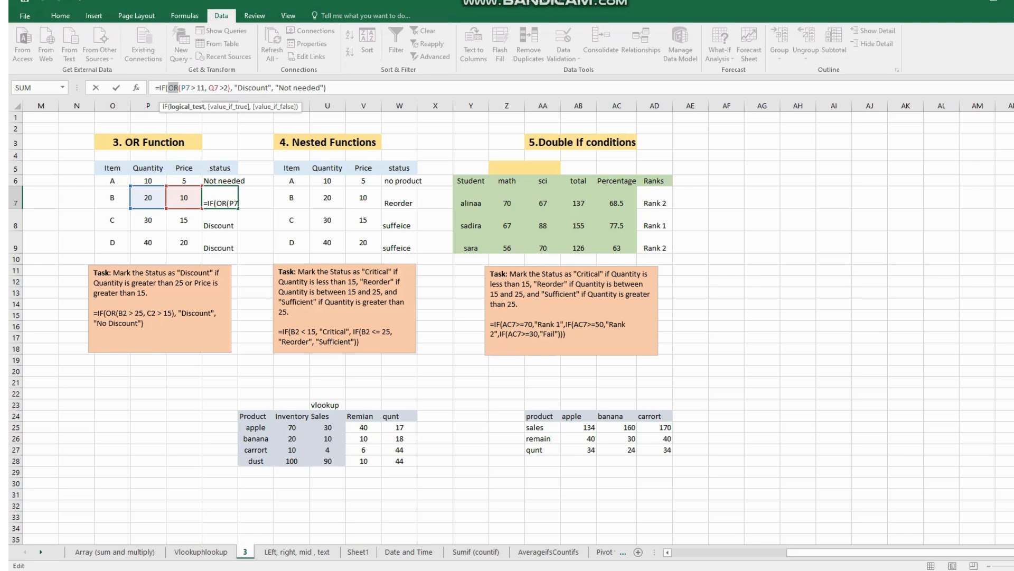
{"action": "type", "text": "AND"}
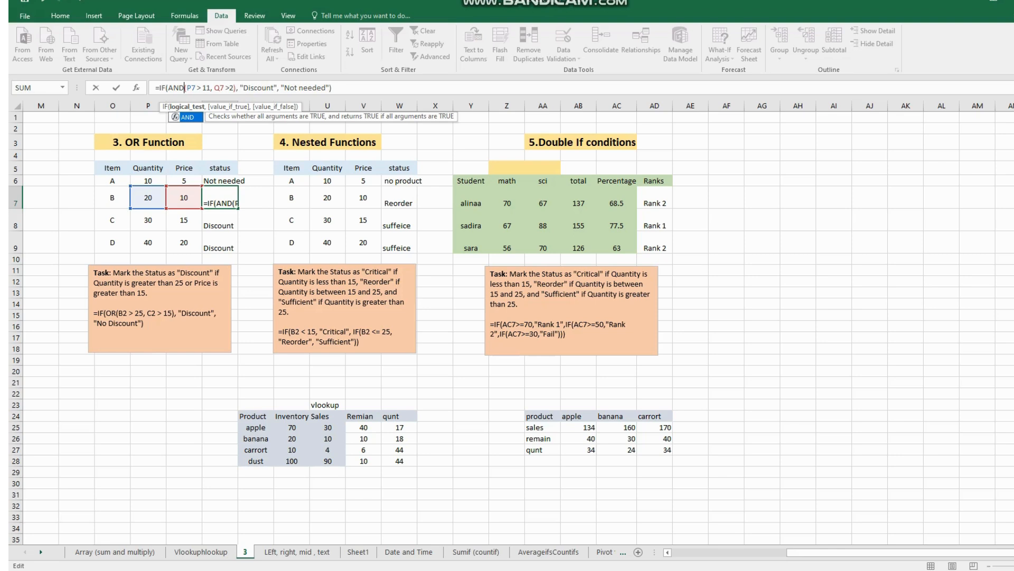
{"action": "left_click_drag", "start_coordinate": [211, 88], "coordinate": [202, 88]}
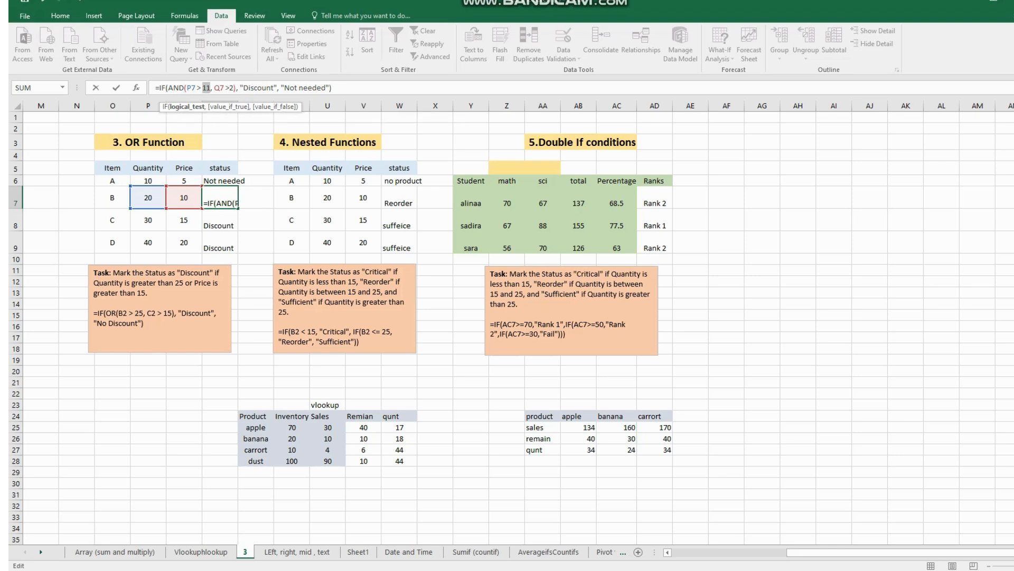
{"action": "type", "text": "19"}
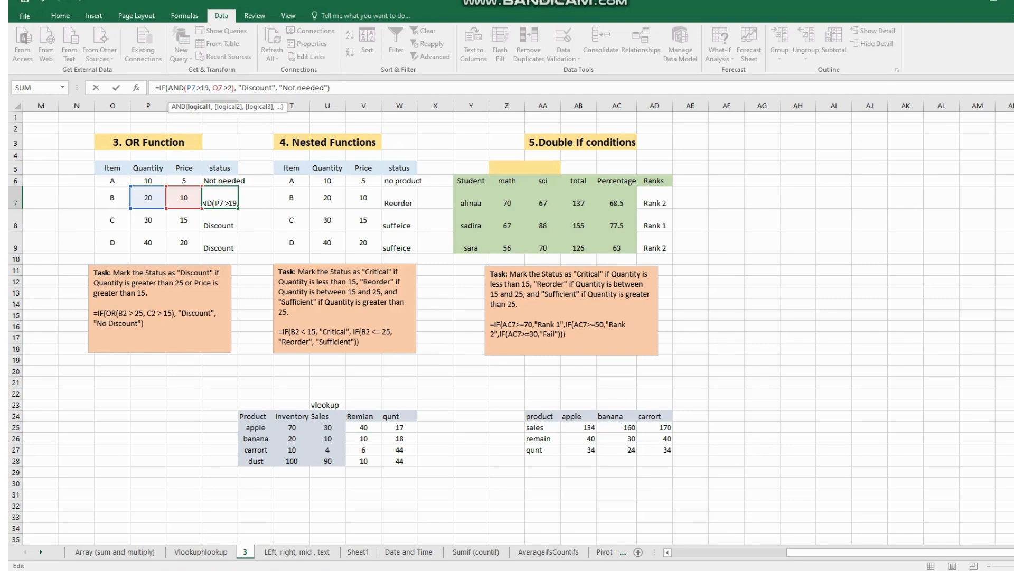
{"action": "left_click", "coordinate": [232, 89]}
{"action": "key", "text": "BackSpace"}
{"action": "type", "text": "9"}
{"action": "key", "text": "Return"}
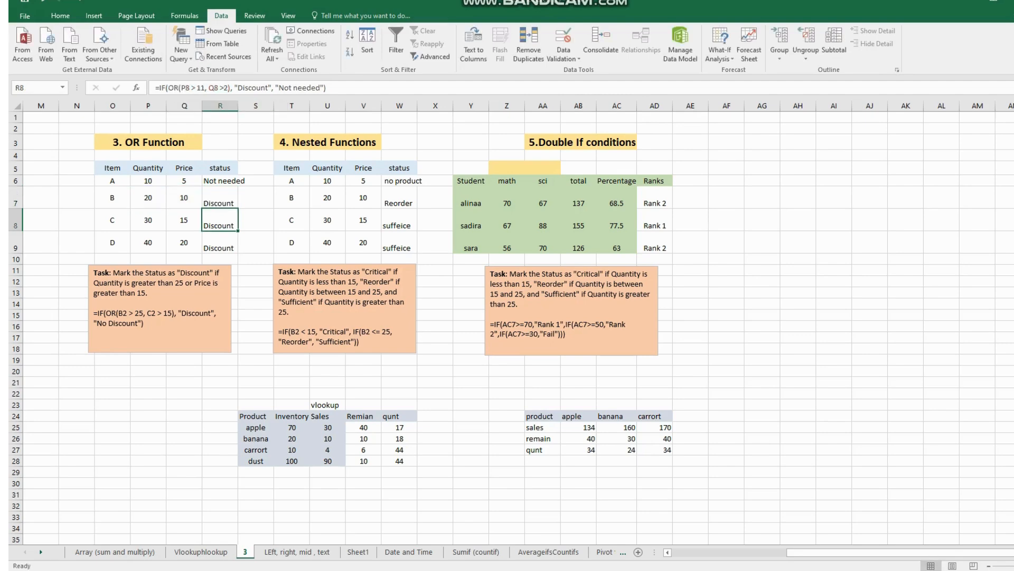
- Switch the R7 status formula back to OR and set its price condition to Q7 >15
{"action": "key", "text": "Up"}
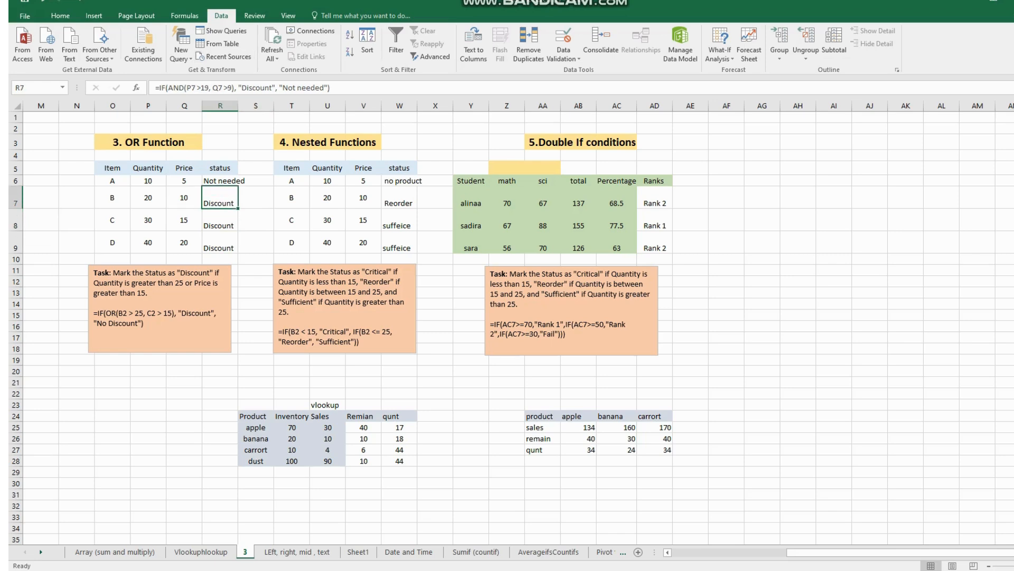
{"action": "left_click", "coordinate": [176, 88]}
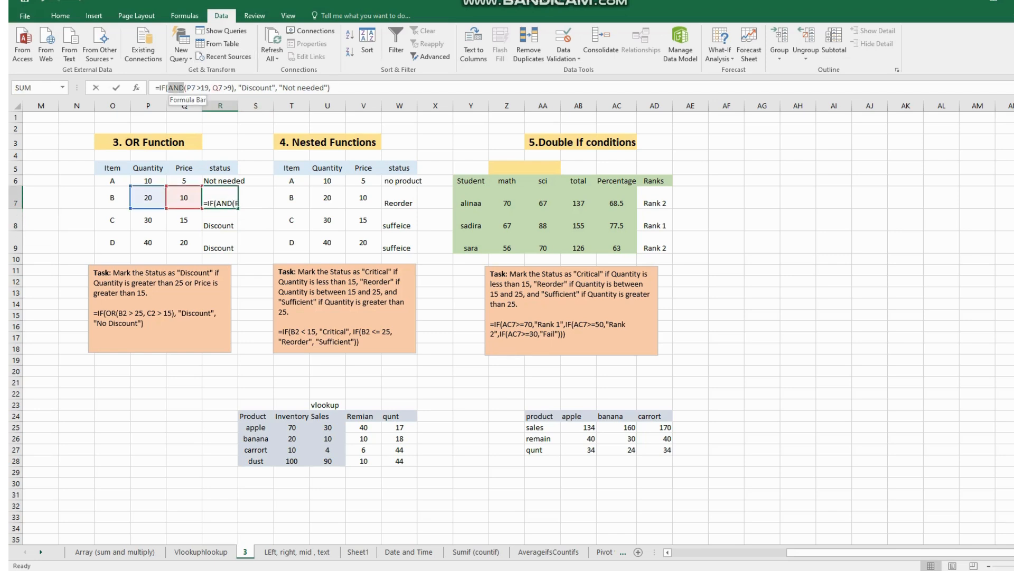
{"action": "type", "text": "OR"}
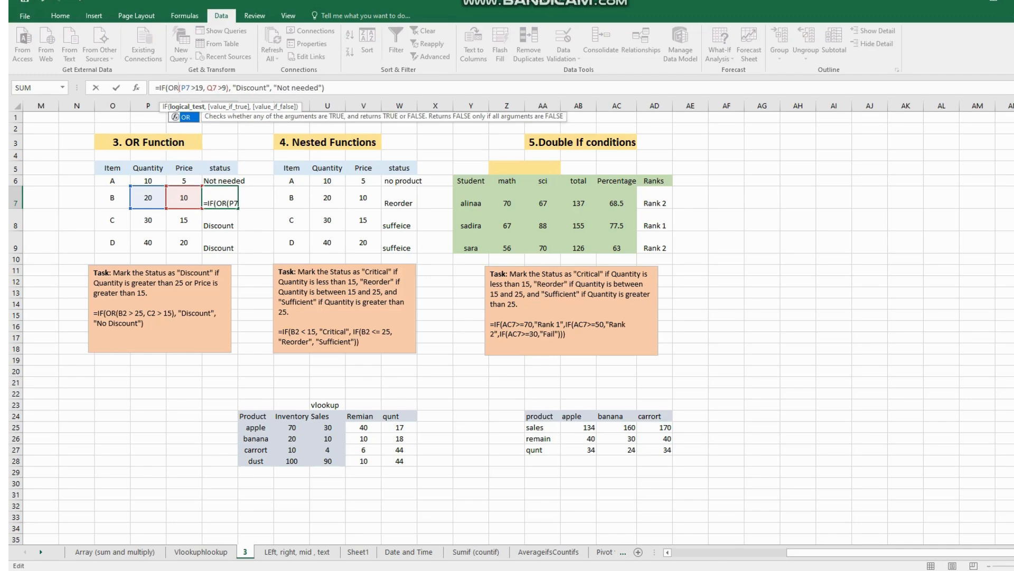
{"action": "type", "text": "("}
{"action": "left_click", "coordinate": [223, 88]}
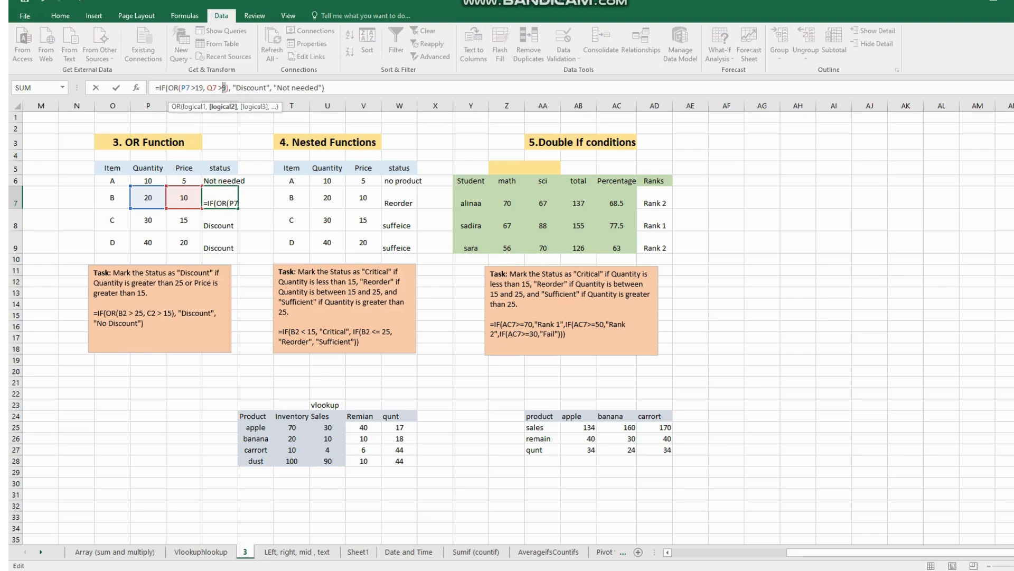
{"action": "type", "text": "15"}
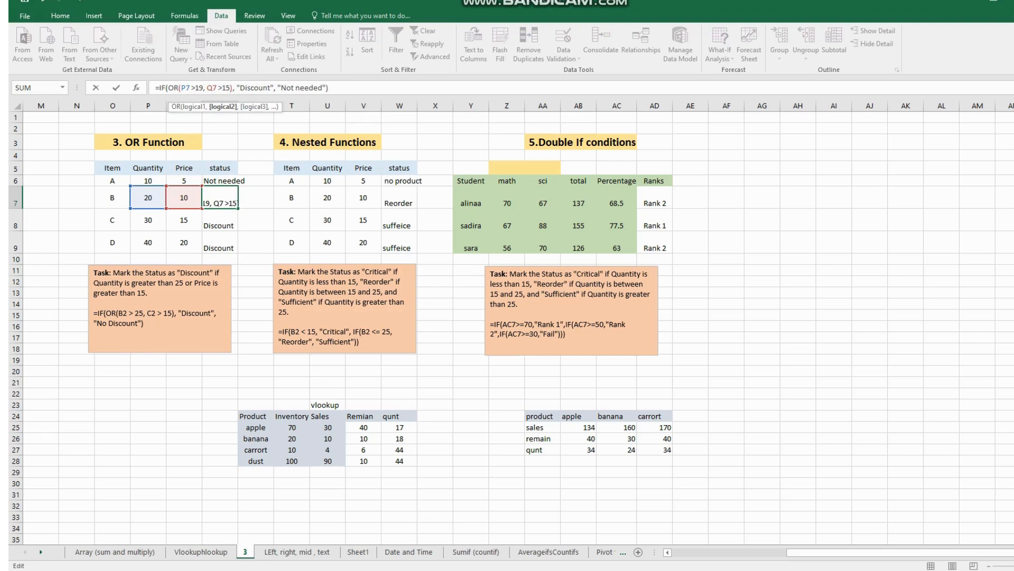
{"action": "key", "text": "Return"}
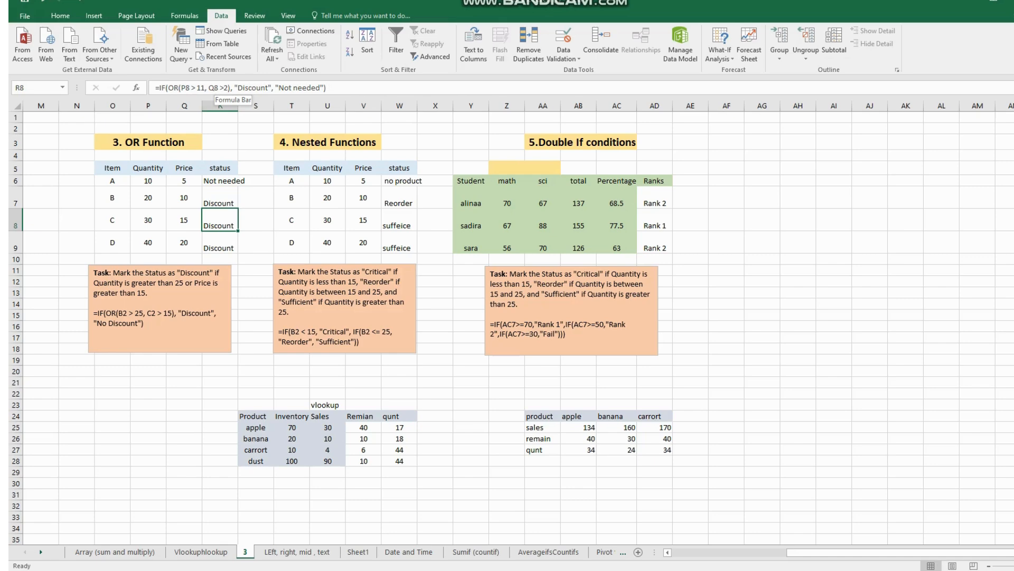
- Switch to the Chrome browser and search Google in a new tab for "logic gate and and or opration"
{"action": "key", "text": "alt+Tab"}
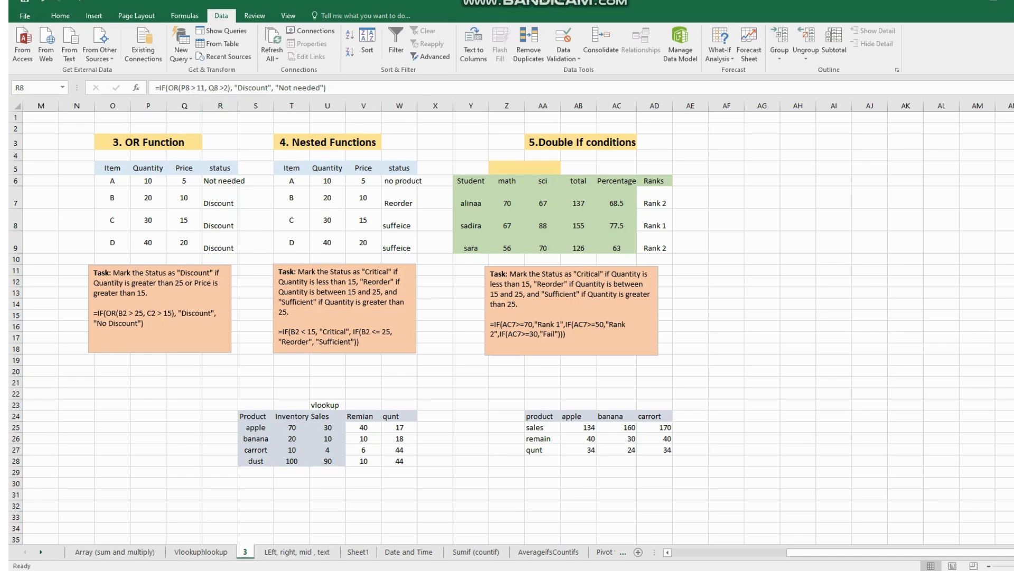
{"action": "key", "text": "alt+Tab"}
{"action": "mouse_move", "coordinate": [352, 569]}
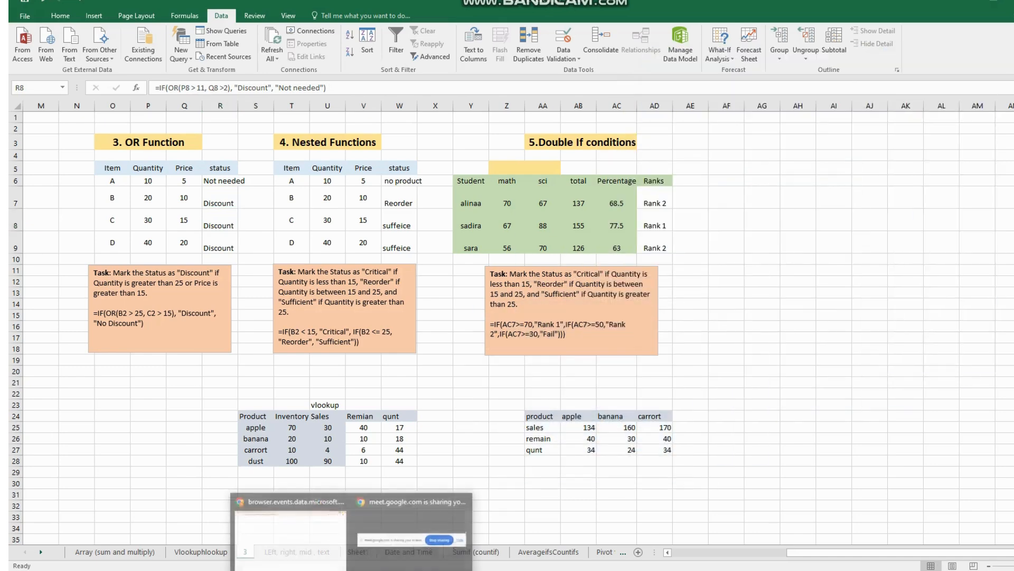
{"action": "left_click", "coordinate": [290, 538]}
{"action": "key", "text": "ctrl+t"}
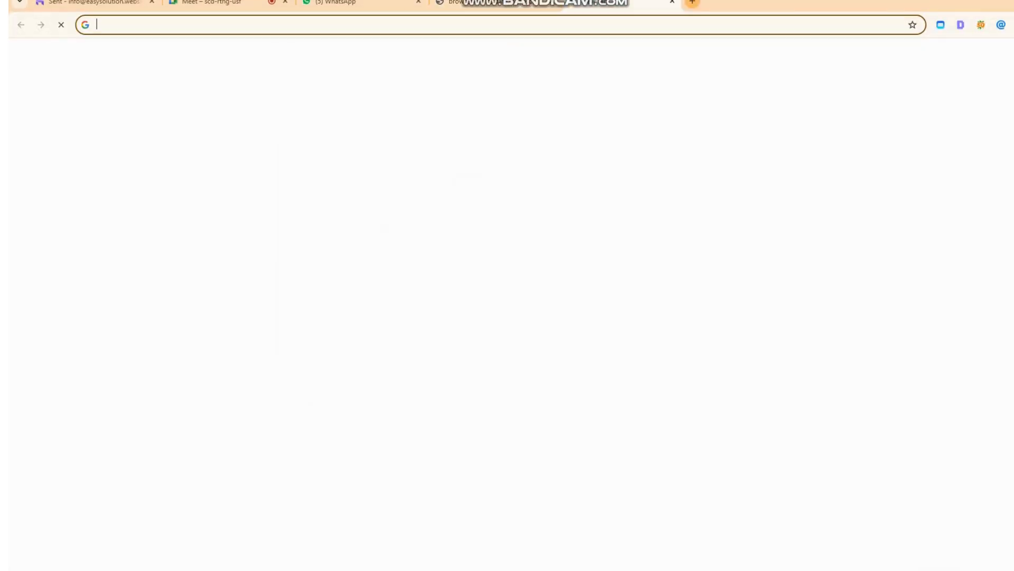
{"action": "type", "text": "logic gate "}
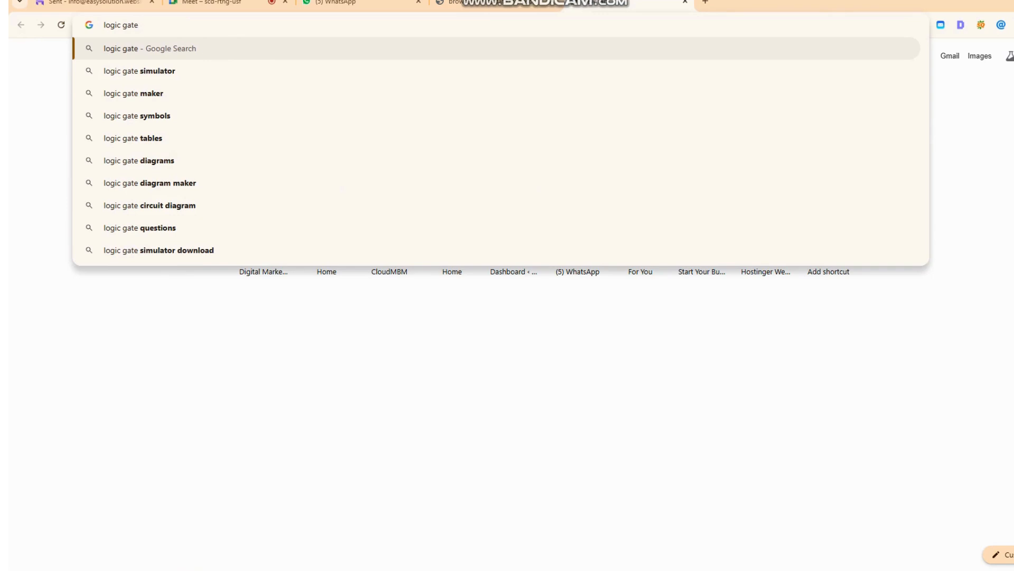
{"action": "type", "text": "and and or opra"}
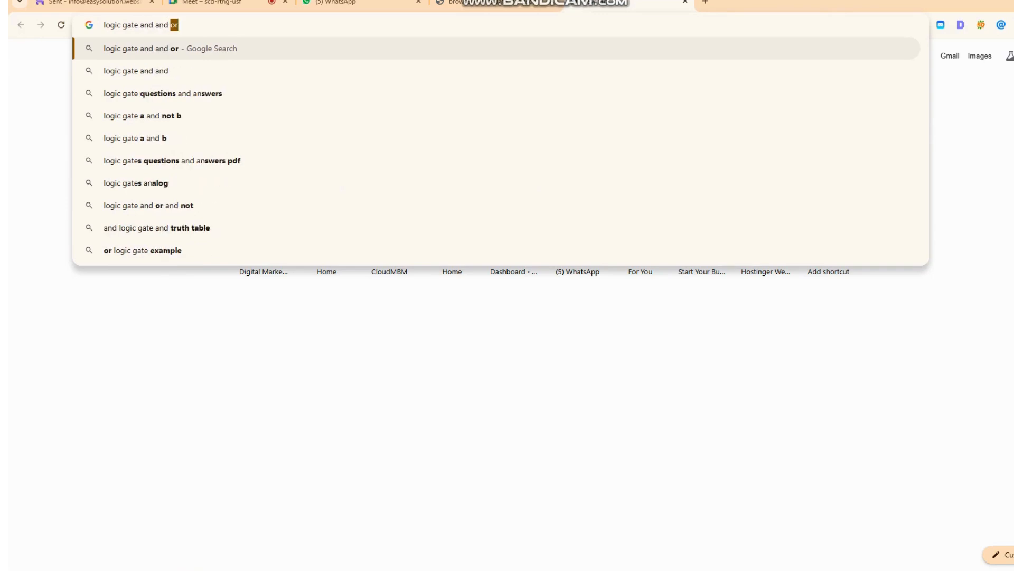
{"action": "type", "text": "tion"}
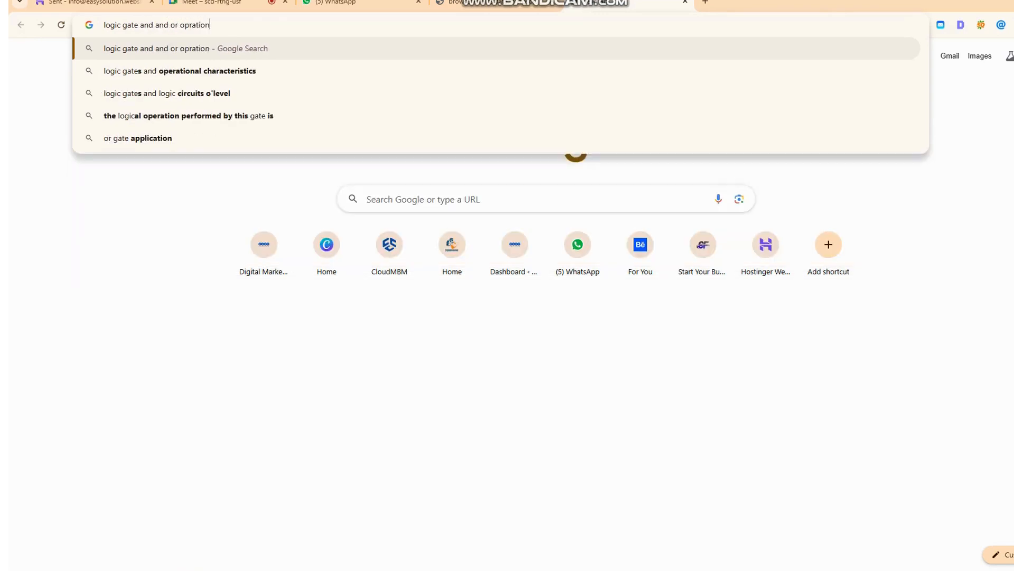
{"action": "key", "text": "Return"}
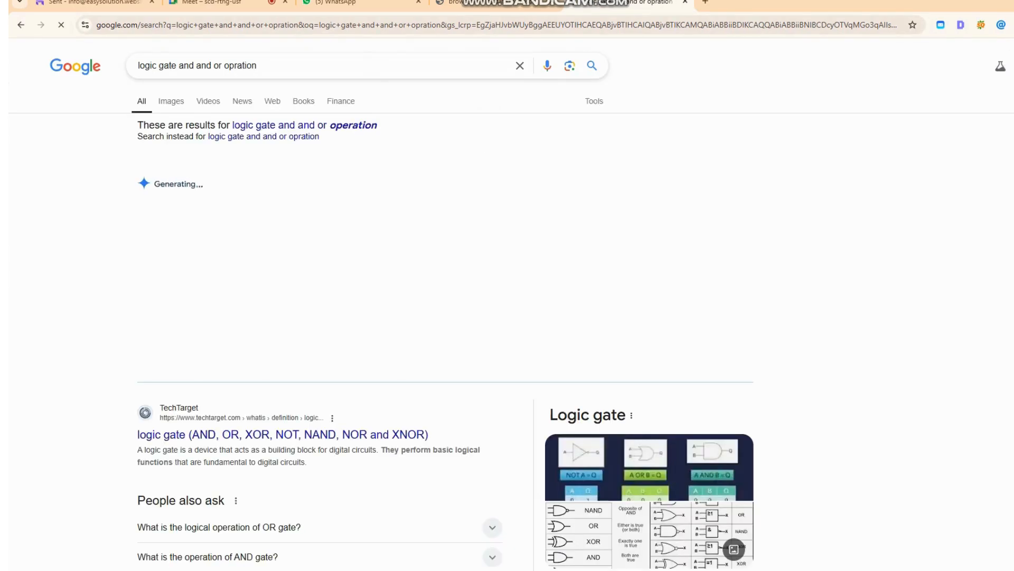
- Browse the image results and preview the TechTarget logic gate image and the Embedded Wala AND gate truth table
{"action": "scroll", "coordinate": [581, 338], "scroll_direction": "down", "scroll_amount": 3}
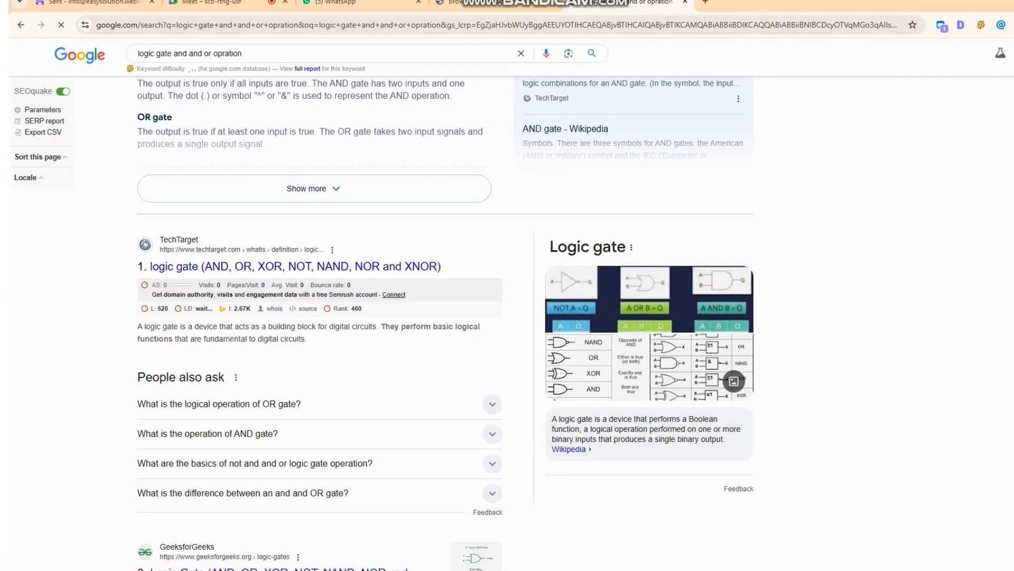
{"action": "scroll", "coordinate": [444, 285], "scroll_direction": "up", "scroll_amount": 3}
{"action": "scroll", "coordinate": [507, 304], "scroll_direction": "up", "scroll_amount": 1}
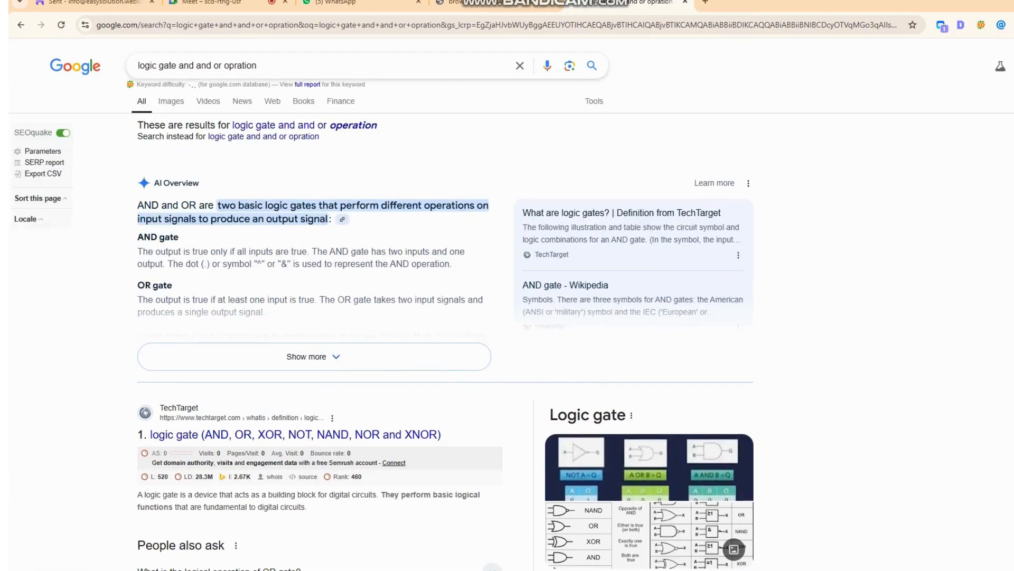
{"action": "left_click", "coordinate": [170, 100]}
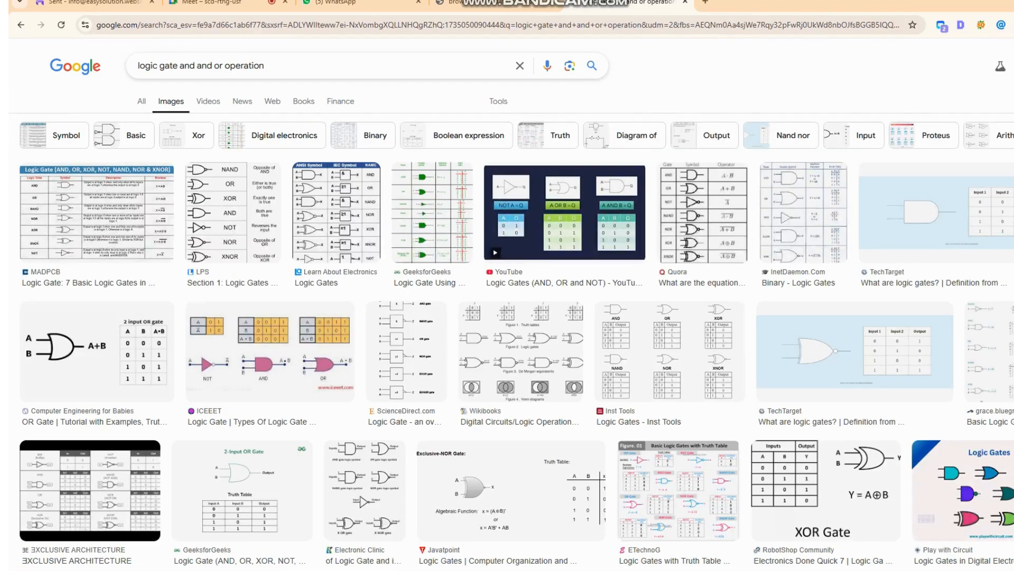
{"action": "left_click", "coordinate": [935, 211]}
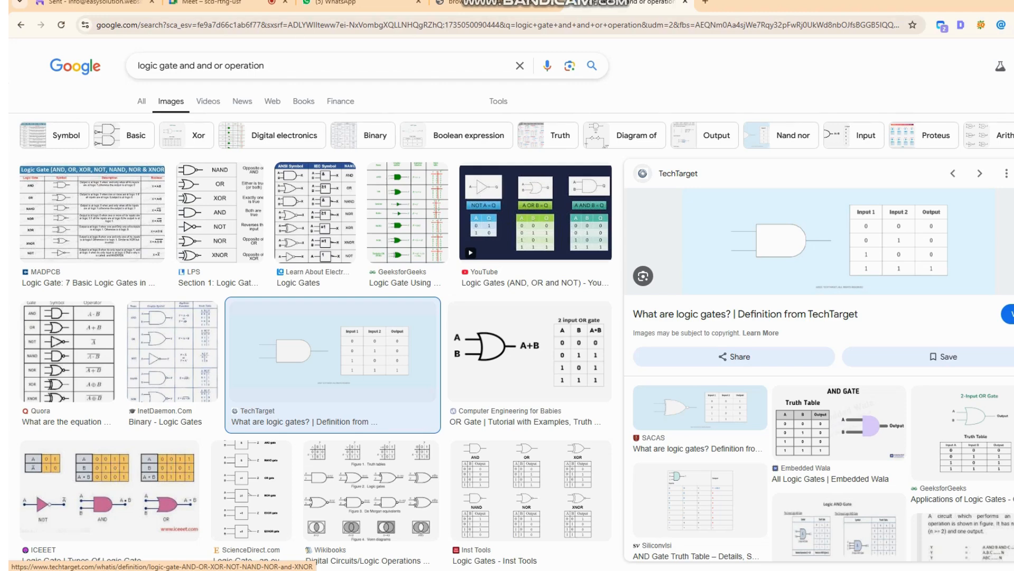
{"action": "left_click", "coordinate": [839, 422]}
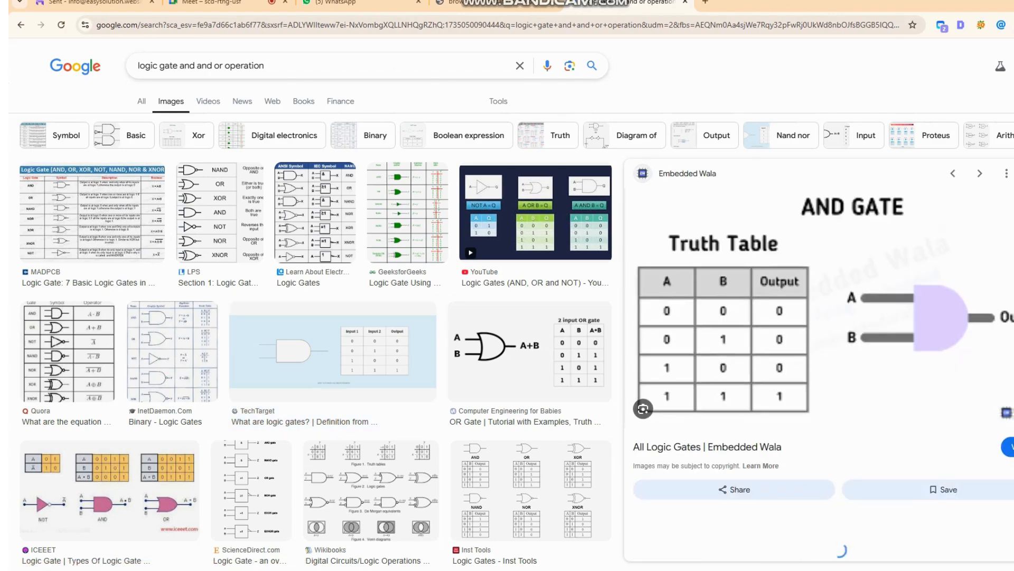
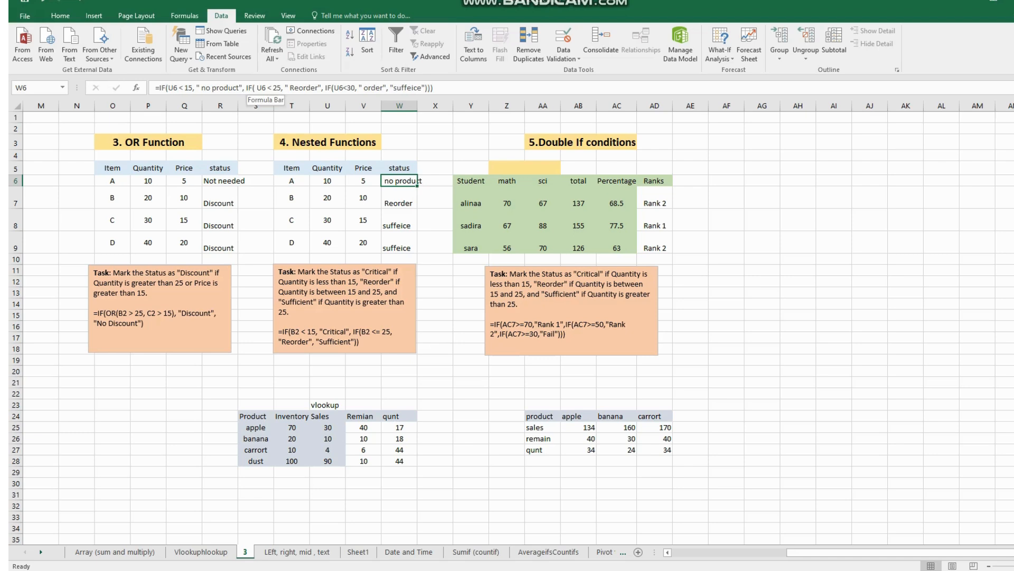
- Examine the nested IF formula in W6 and its result texts for the no product, Reorder and suffeice cases
{"action": "double_click", "coordinate": [236, 89]}
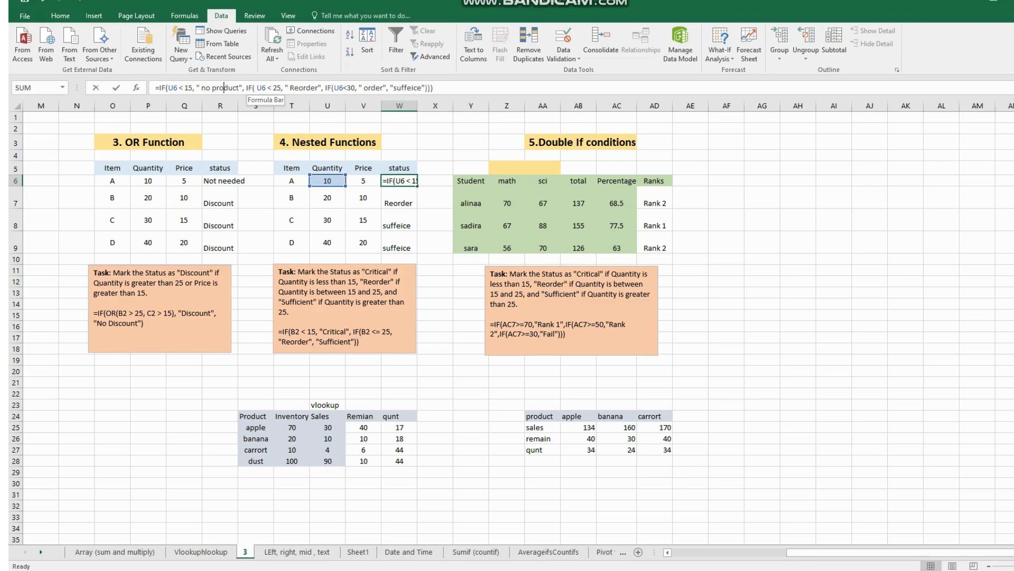
{"action": "double_click", "coordinate": [236, 88]}
{"action": "double_click", "coordinate": [239, 88]}
{"action": "left_click_drag", "start_coordinate": [239, 88], "coordinate": [205, 88]}
{"action": "left_click_drag", "start_coordinate": [318, 88], "coordinate": [290, 88]}
{"action": "left_click_drag", "start_coordinate": [421, 88], "coordinate": [393, 88]}
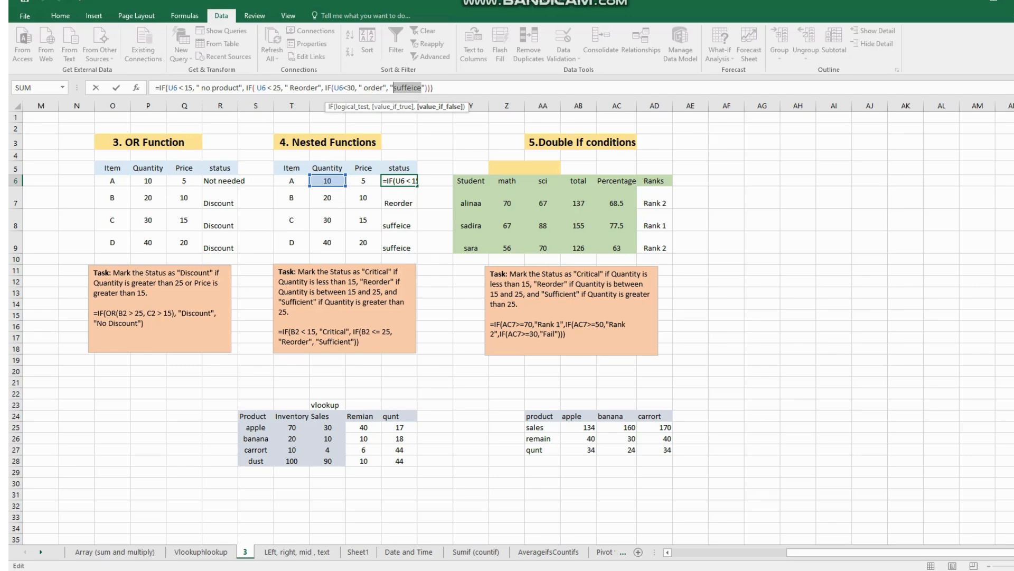
{"action": "key", "text": "Return"}
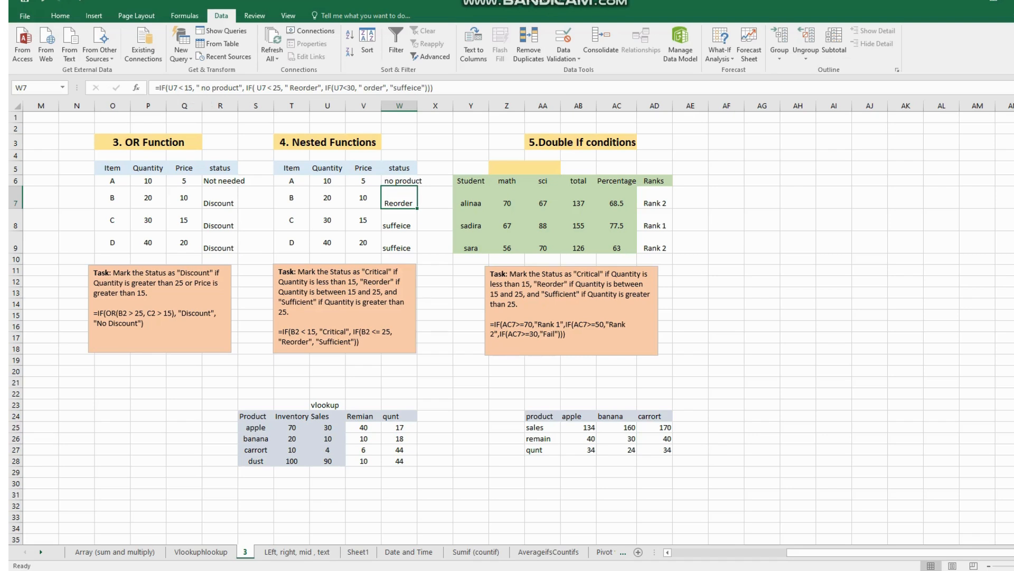
- Switch to the employee payroll workbook and inspect the IF Condition formula in K2
{"action": "left_click", "coordinate": [378, 569]}
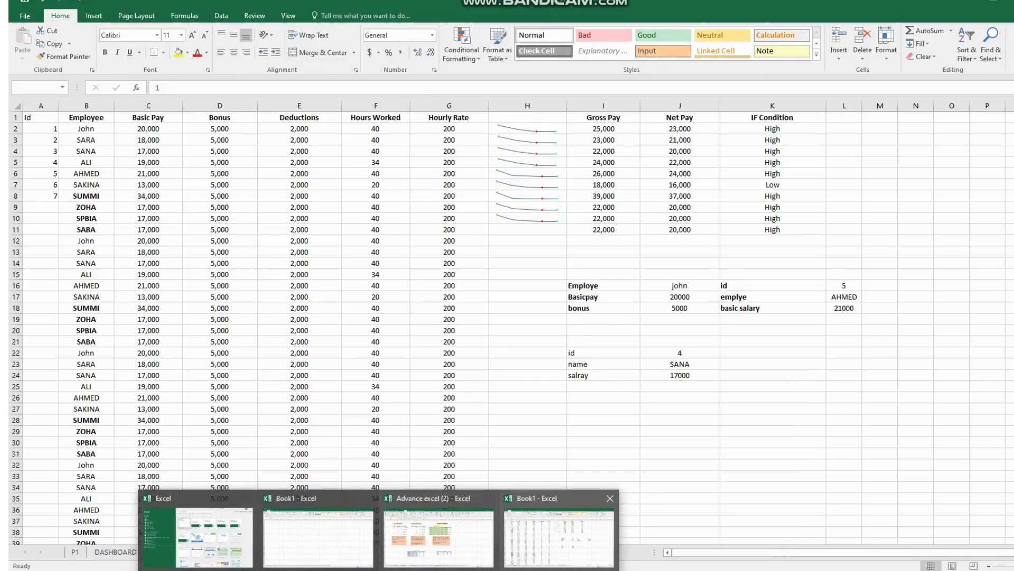
{"action": "left_click", "coordinate": [559, 534]}
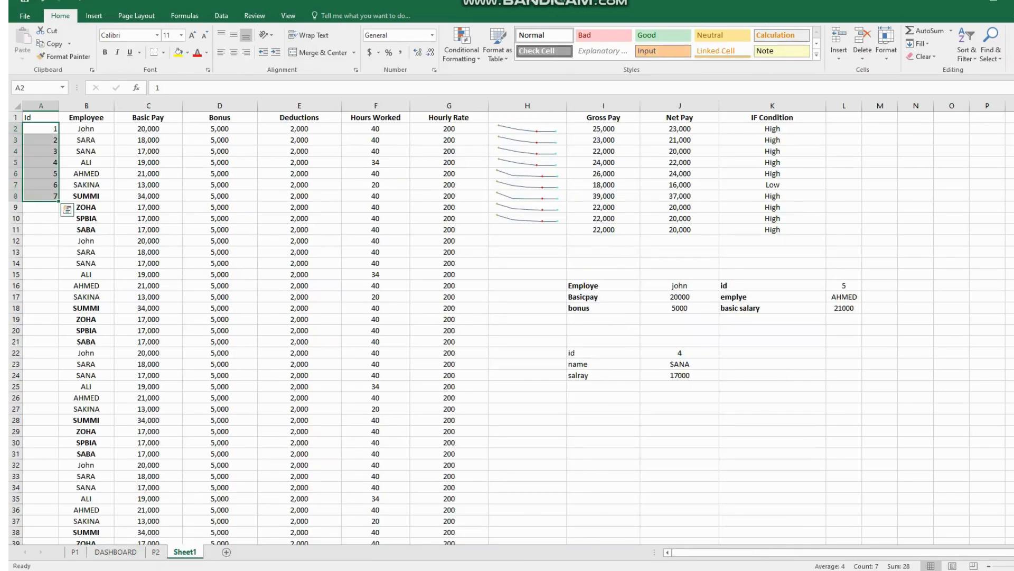
{"action": "left_click", "coordinate": [772, 117]}
{"action": "left_click", "coordinate": [773, 129]}
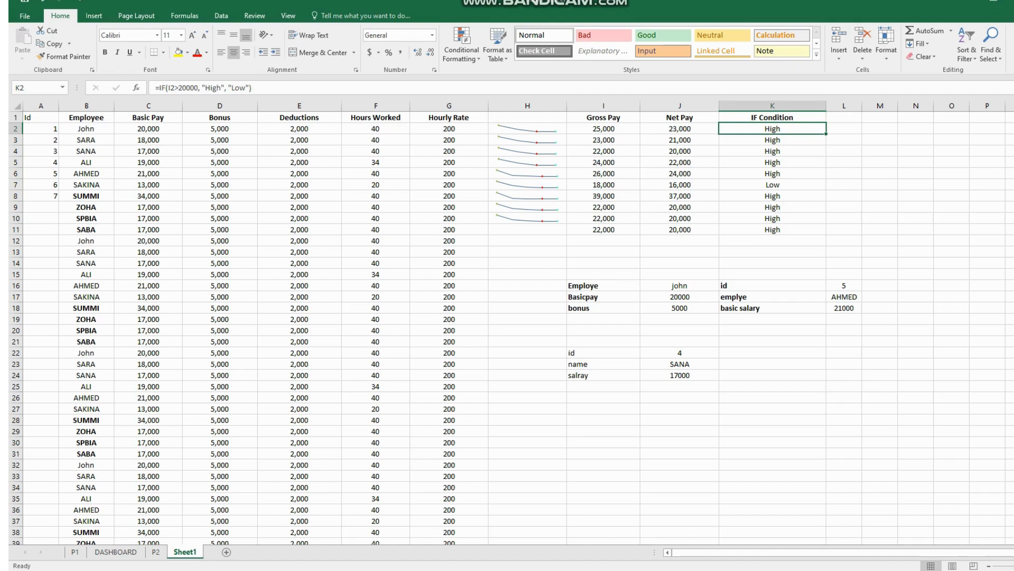
- Return to the functions workbook, minimize the recorder window and examine the double IF rank formulas in AD7 through AD9
{"action": "left_click", "coordinate": [379, 570]}
{"action": "left_click", "coordinate": [438, 537]}
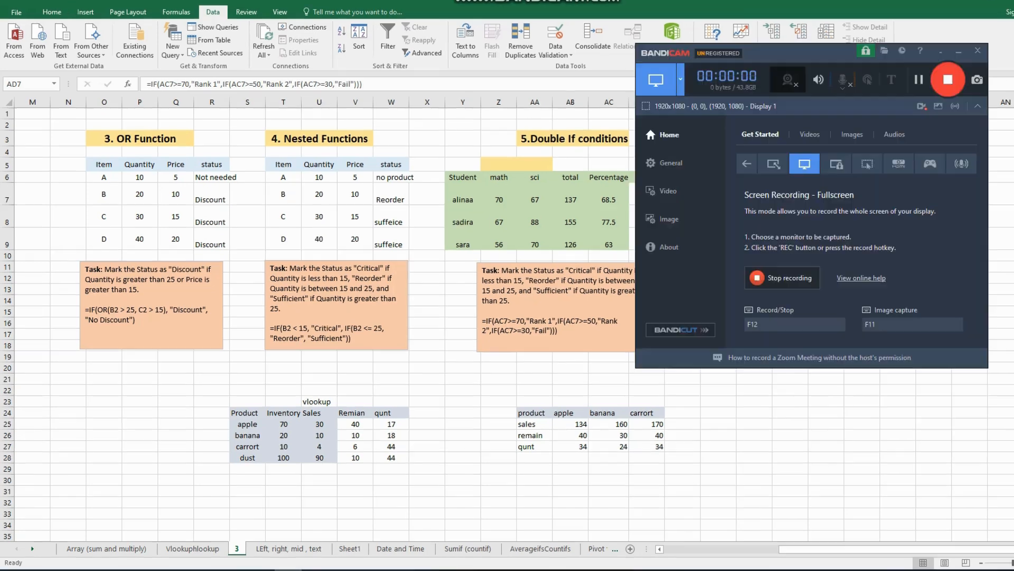
{"action": "left_click", "coordinate": [959, 50]}
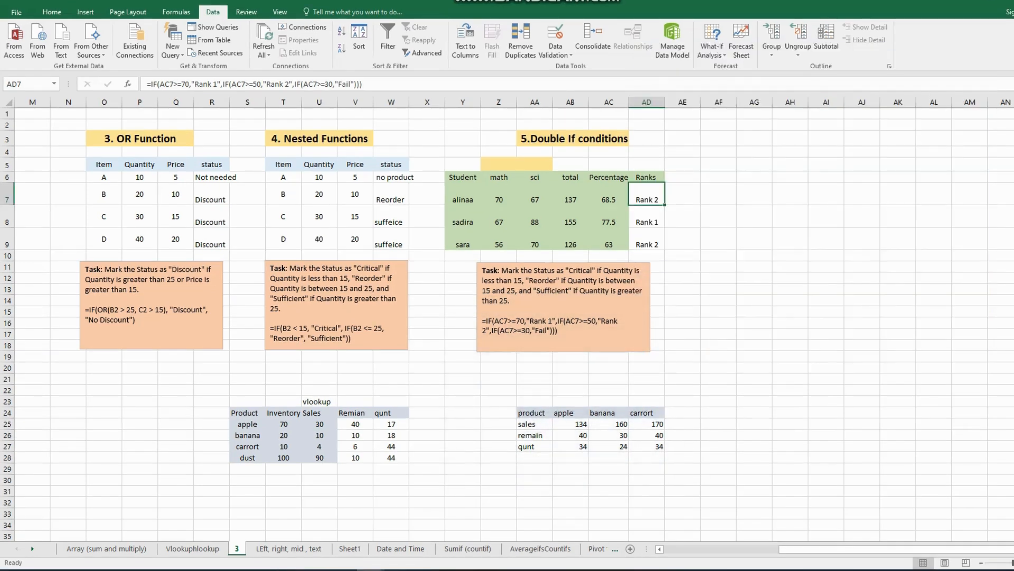
{"action": "double_click", "coordinate": [650, 198]}
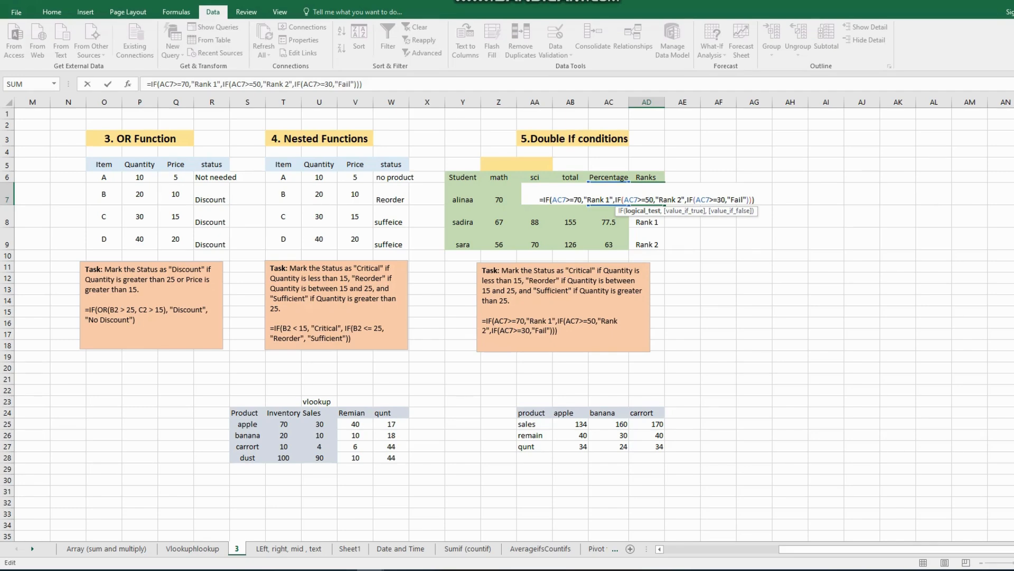
{"action": "key", "text": "Return"}
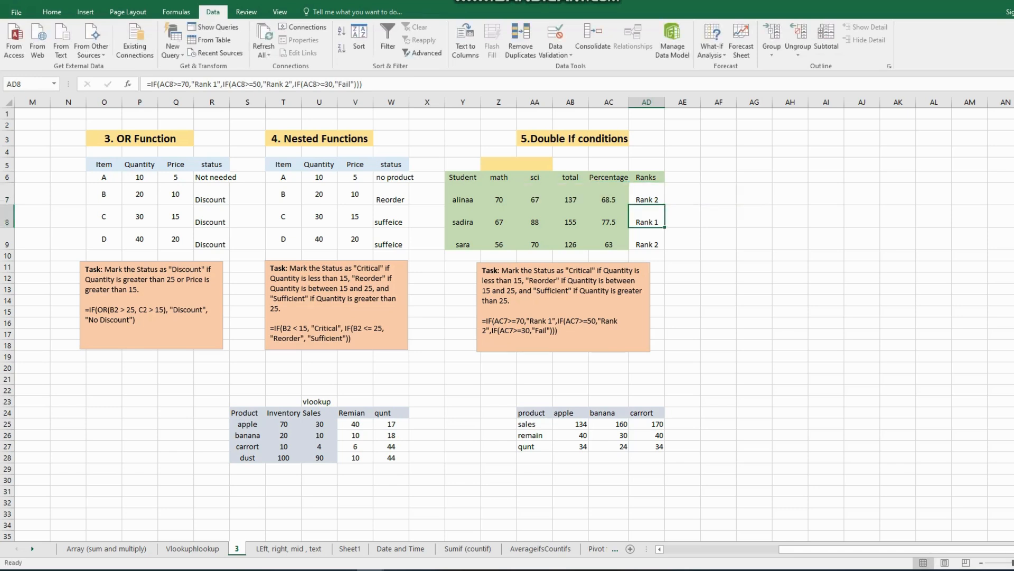
{"action": "left_click", "coordinate": [647, 196]}
{"action": "left_click", "coordinate": [647, 218]}
{"action": "left_click", "coordinate": [646, 239]}
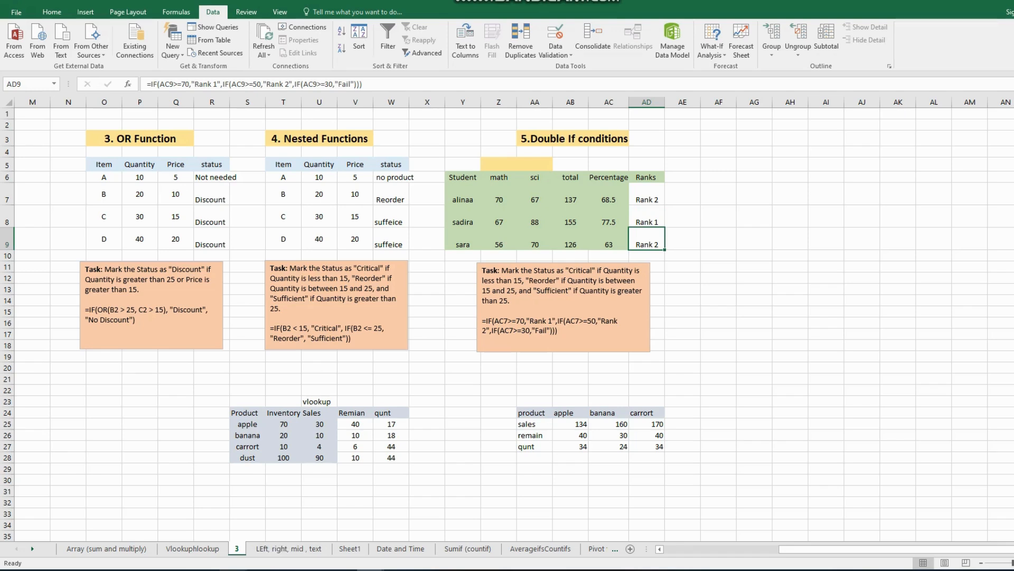
- Rename the worksheet 3 as "if , and ,or"
{"action": "double_click", "coordinate": [237, 549]}
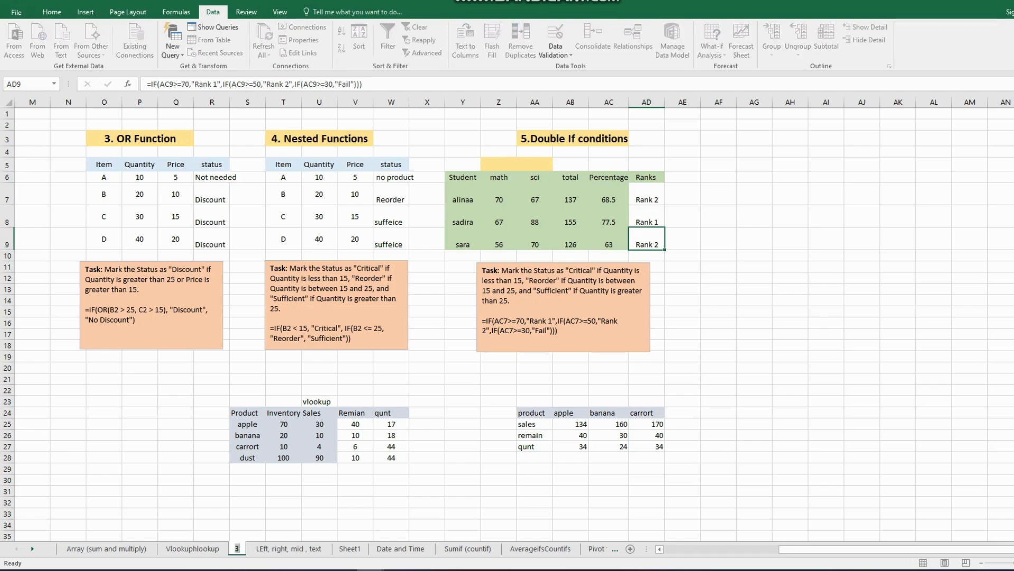
{"action": "type", "text": "if , and"}
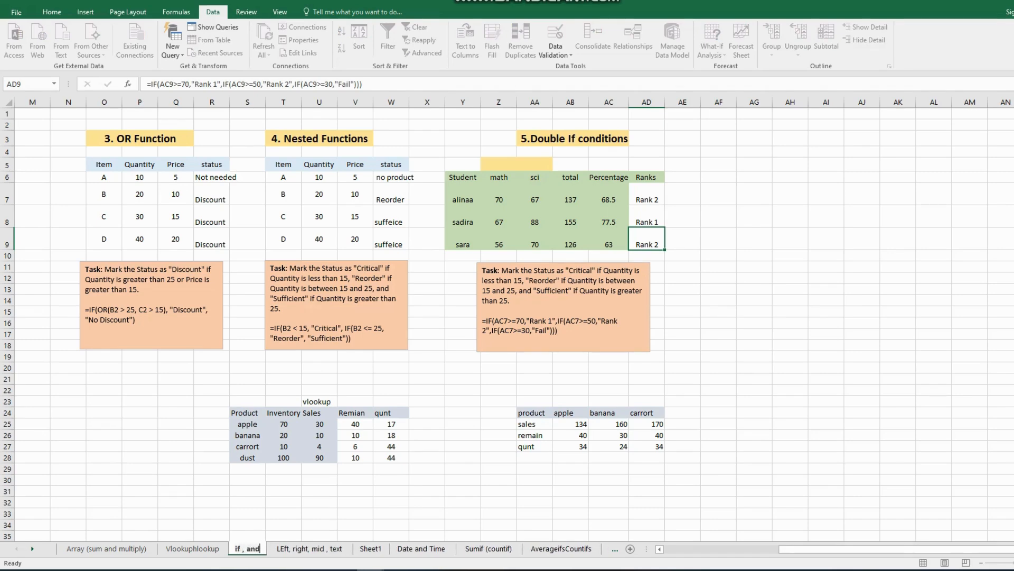
{"action": "type", "text": " ,"}
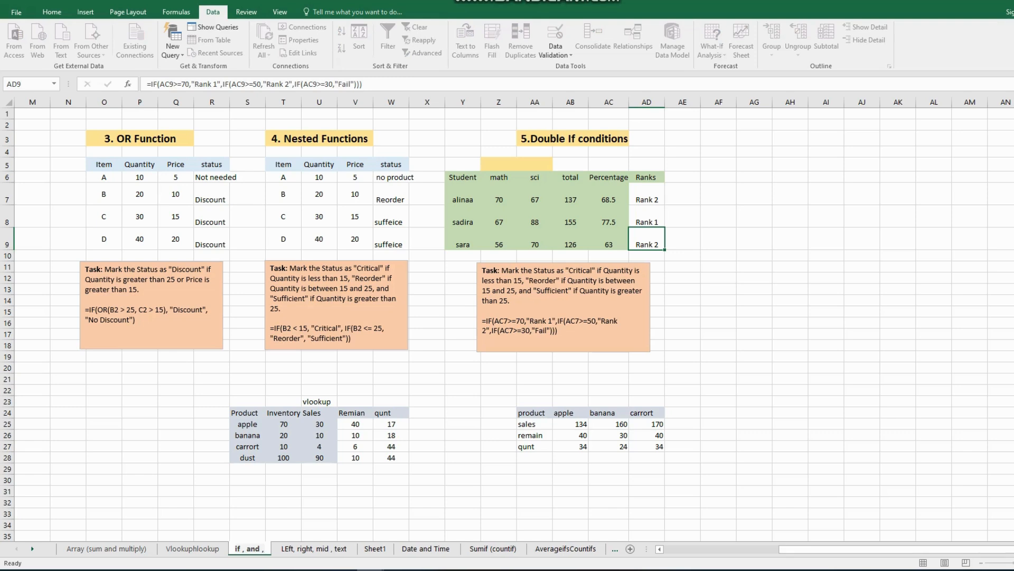
{"action": "type", "text": "or"}
{"action": "key", "text": "Return"}
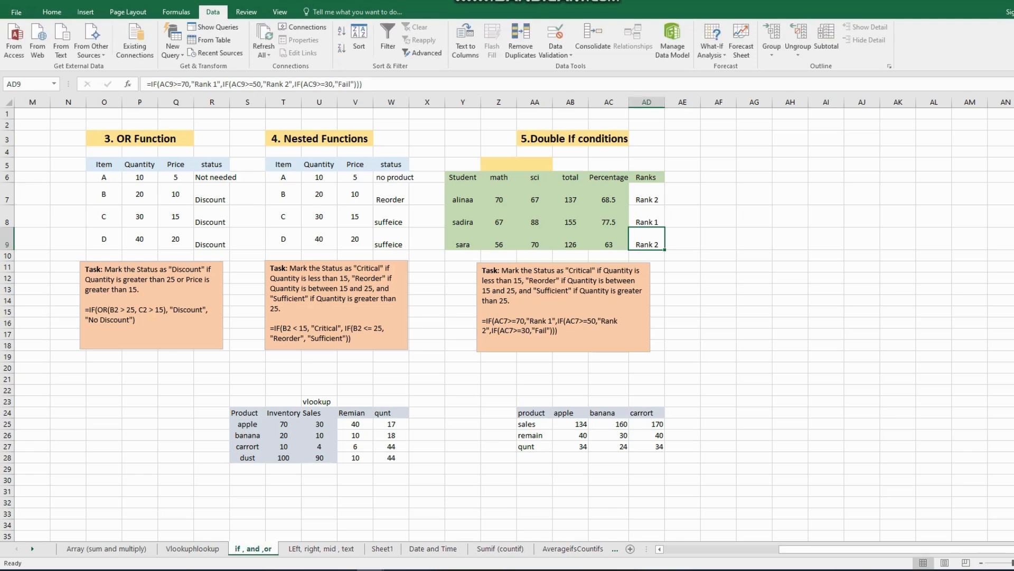
{"action": "left_click", "coordinate": [790, 435]}
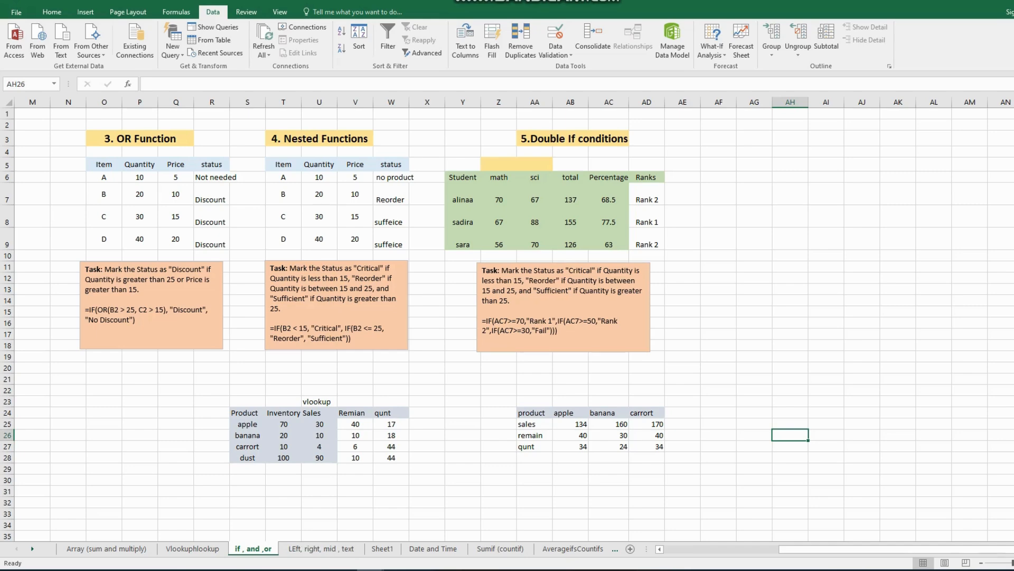
- Browse the text, lookup, logic, date, SUMIF, AverageifsCountifs, Pivot table and powerbi sheets, ending at the SMALL and LARGE examples
{"action": "mouse_move", "coordinate": [343, 570]}
{"action": "left_click", "coordinate": [322, 548]}
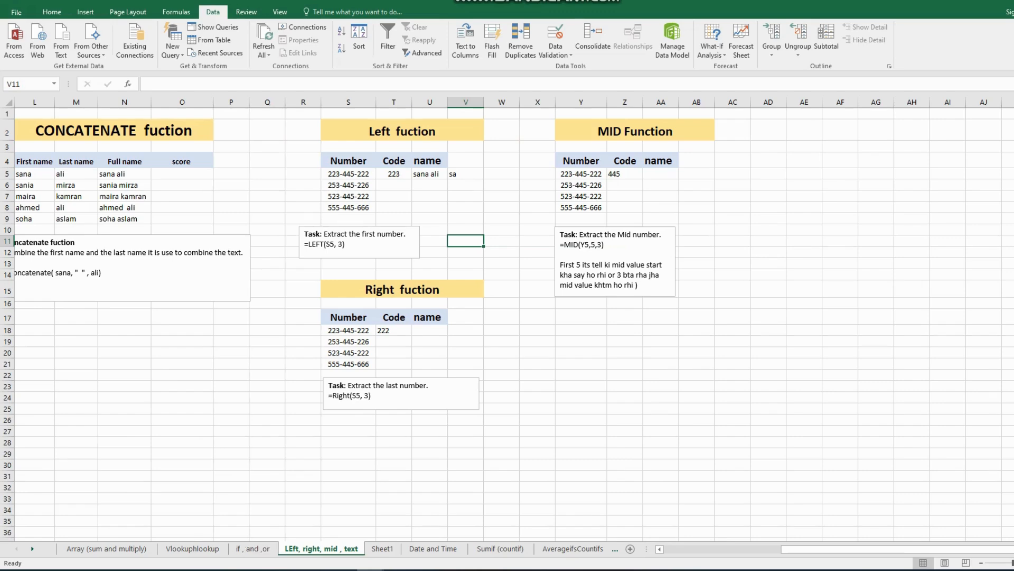
{"action": "left_click", "coordinate": [193, 549]}
{"action": "left_click", "coordinate": [253, 549]}
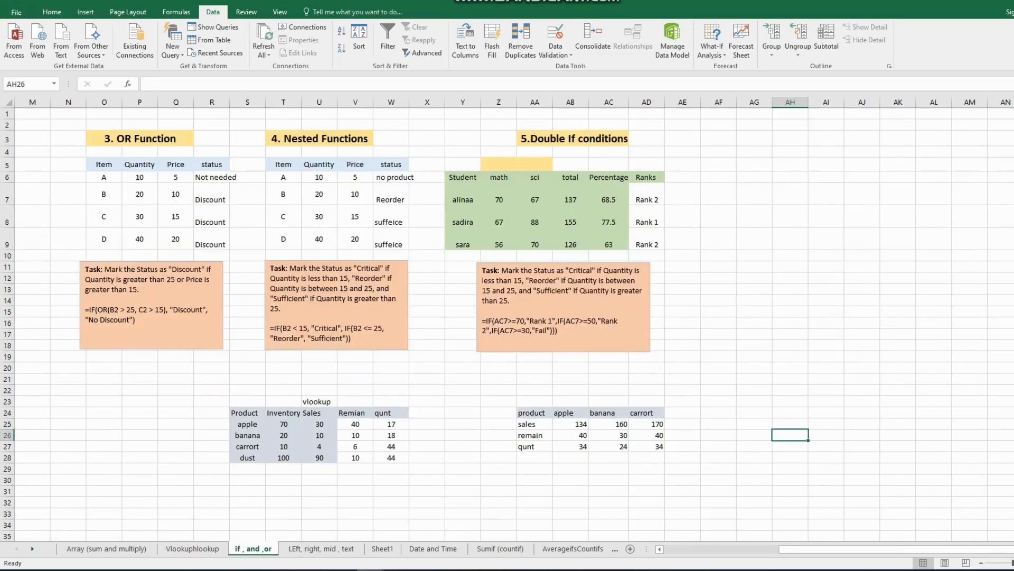
{"action": "left_click", "coordinate": [433, 549]}
{"action": "left_click", "coordinate": [501, 548]}
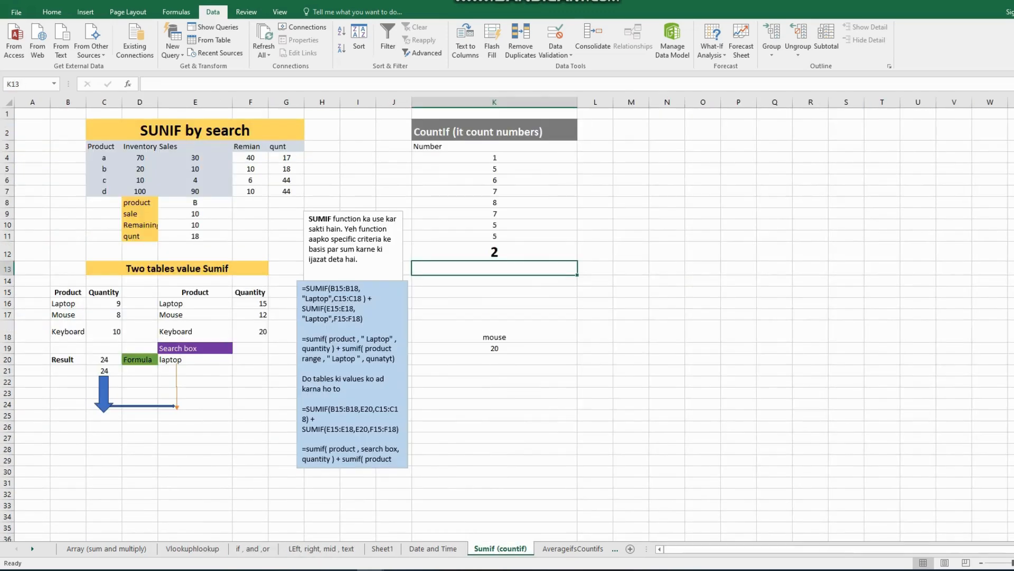
{"action": "left_click", "coordinate": [573, 549]}
{"action": "left_click", "coordinate": [537, 548]}
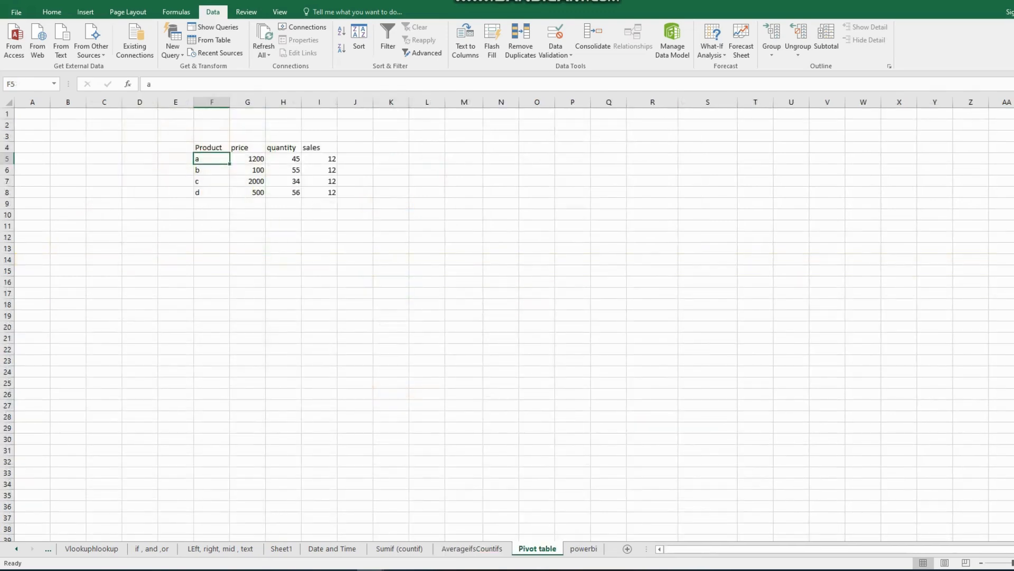
{"action": "left_click", "coordinate": [584, 548]}
{"action": "left_click", "coordinate": [537, 549]}
{"action": "left_click", "coordinate": [472, 549]}
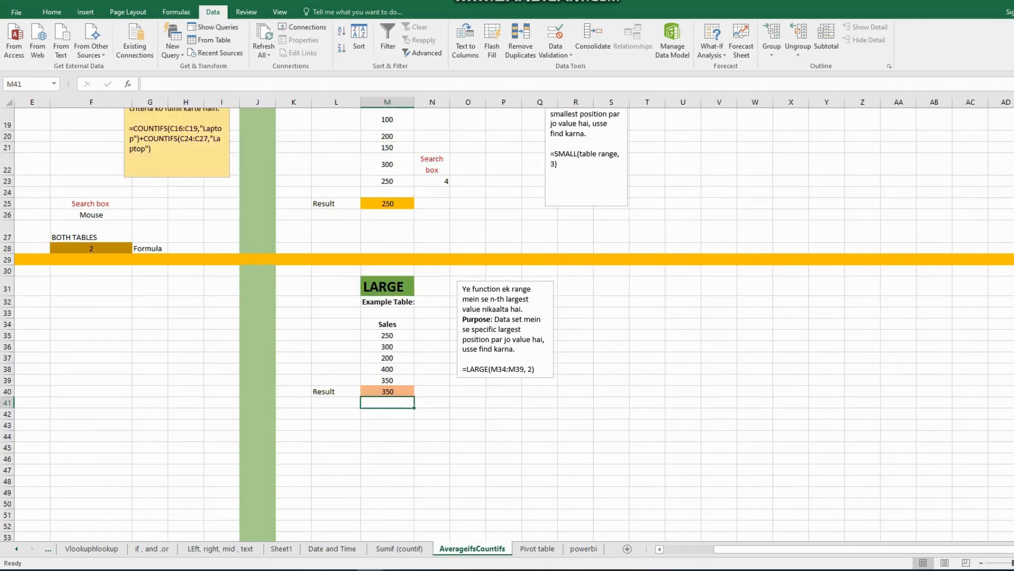
{"action": "scroll", "coordinate": [507, 317], "scroll_direction": "up", "scroll_amount": 4}
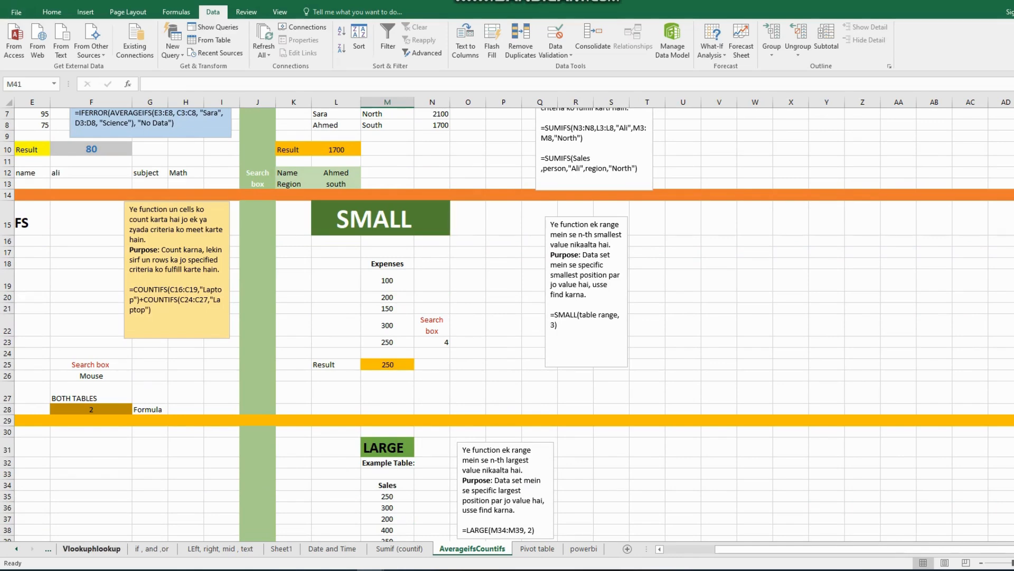
- Review the Array (sum and multiply), Vlookuphlookup and if , and ,or sheets
{"action": "left_click", "coordinate": [48, 548]}
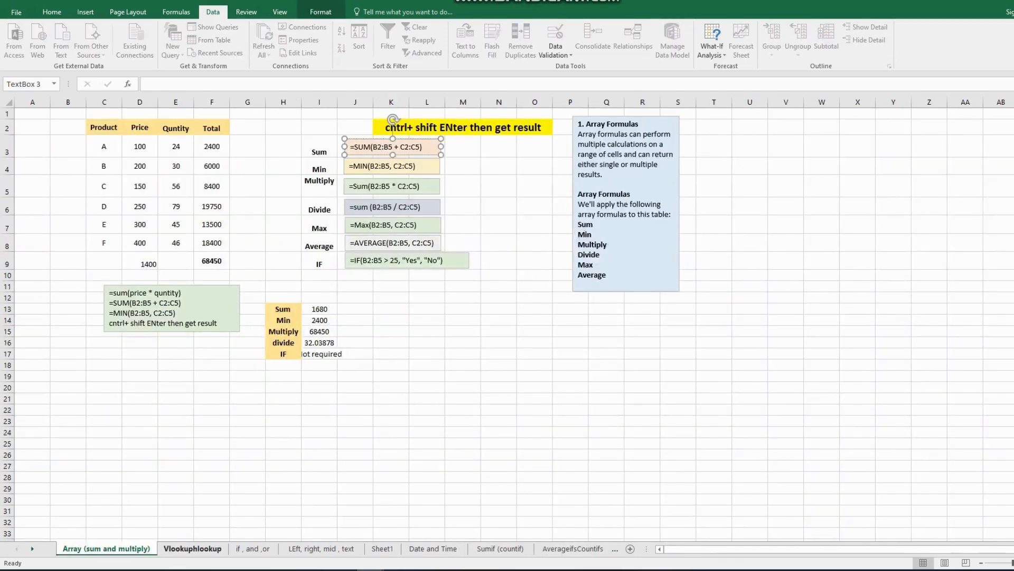
{"action": "left_click", "coordinate": [498, 365]}
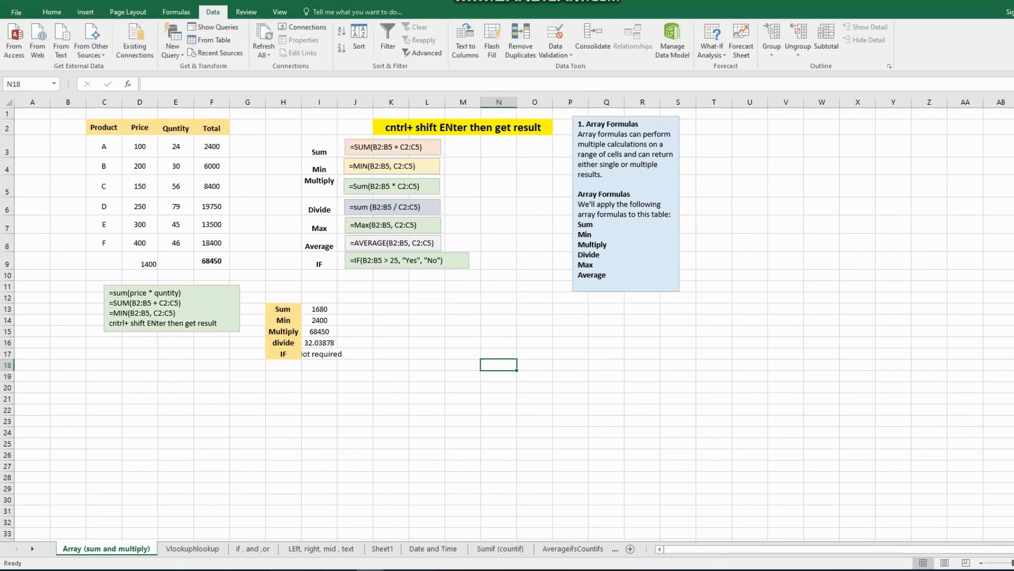
{"action": "left_click", "coordinate": [192, 549]}
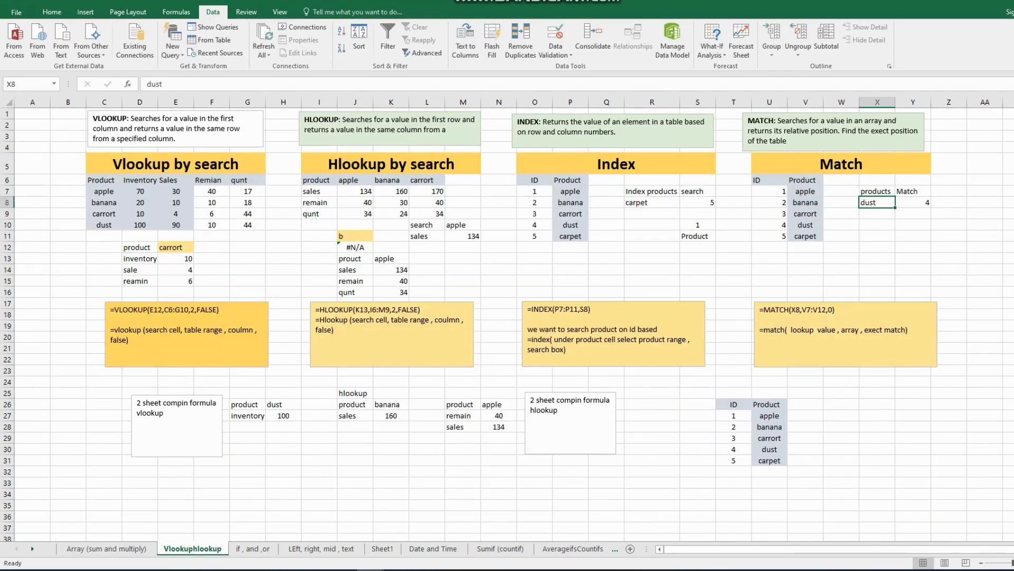
{"action": "left_click", "coordinate": [106, 549]}
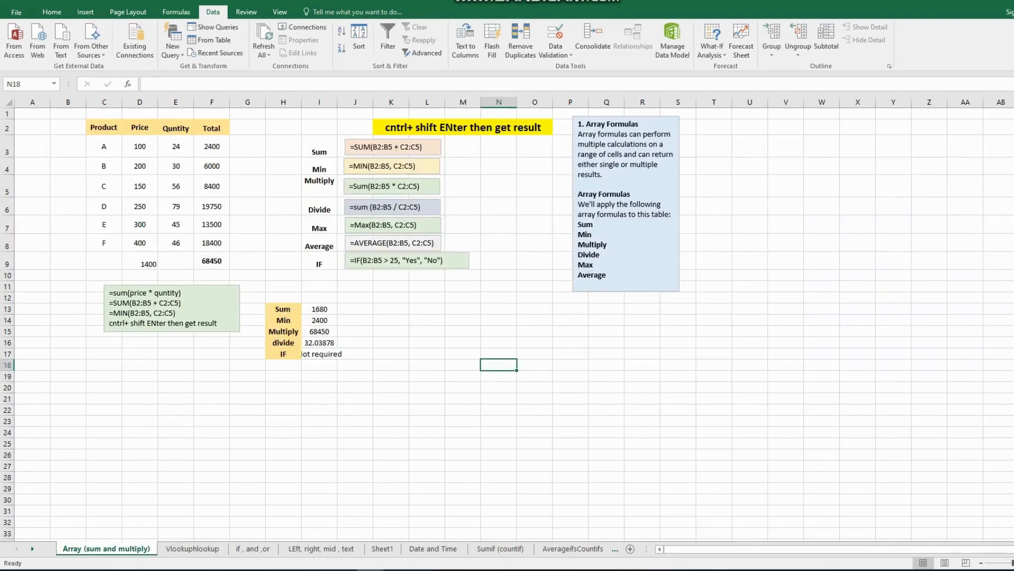
{"action": "left_click", "coordinate": [192, 548]}
{"action": "left_click", "coordinate": [252, 548]}
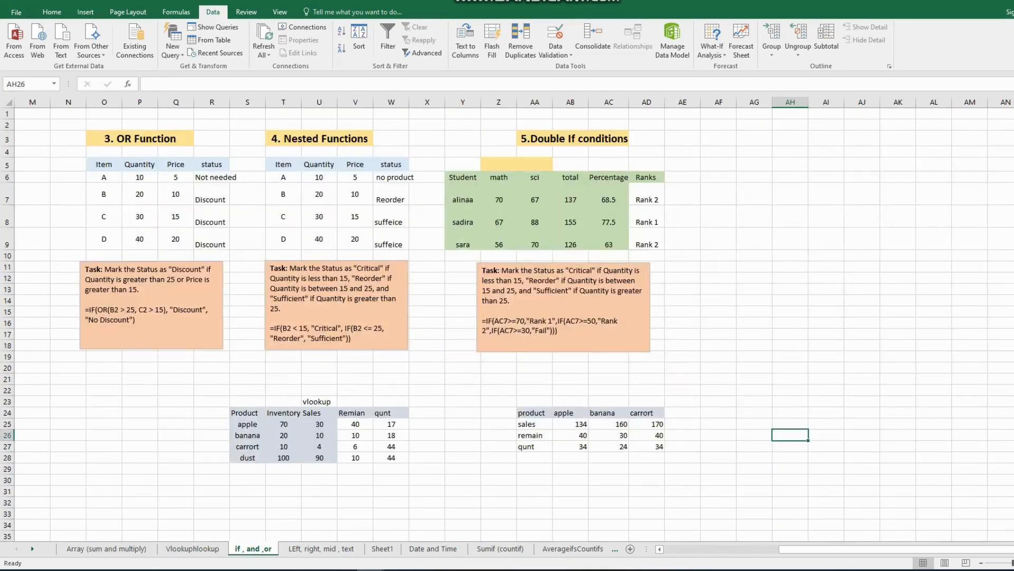
- Examine the Total column formulas on the Array (sum and multiply) sheet, including the array formula in F9
{"action": "left_click", "coordinate": [106, 548]}
{"action": "left_click", "coordinate": [212, 147]}
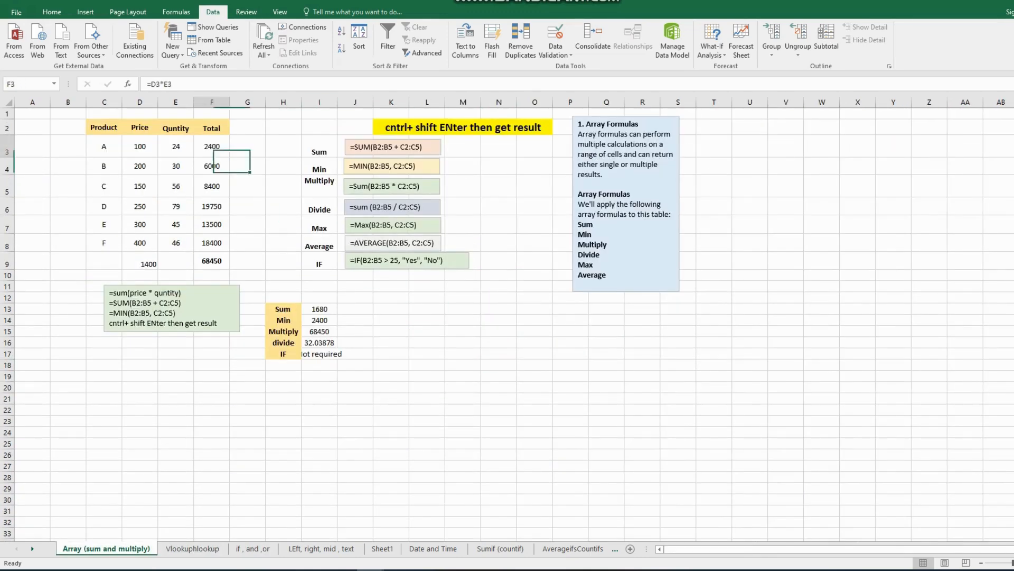
{"action": "left_click", "coordinate": [211, 166]}
{"action": "left_click", "coordinate": [211, 187]}
{"action": "left_click", "coordinate": [212, 207]}
{"action": "left_click", "coordinate": [211, 225]}
{"action": "left_click", "coordinate": [212, 261]}
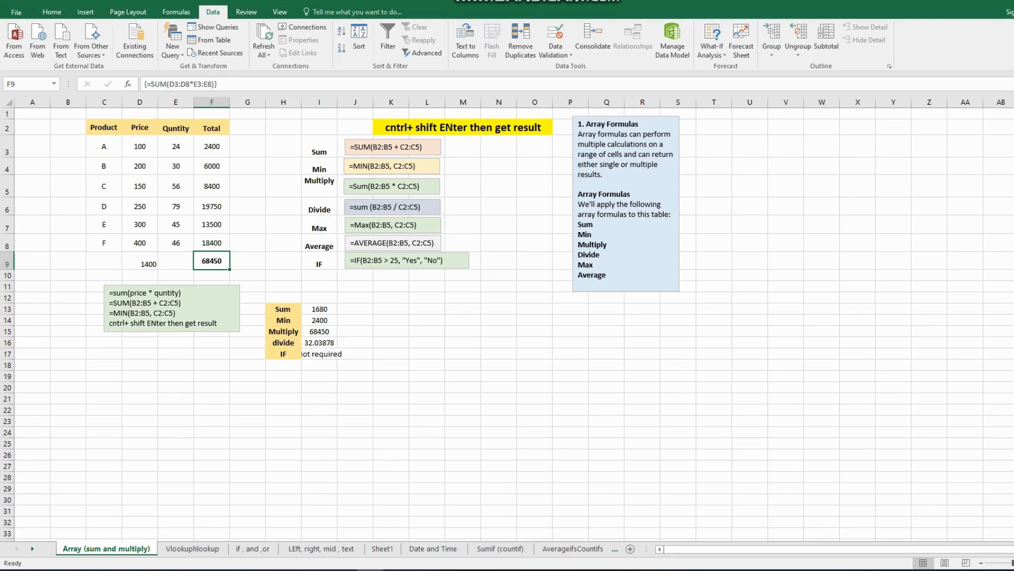
{"action": "left_click", "coordinate": [211, 147]}
- Look at the MIN example text box and inspect the array and IF formulas in I13 through I17
{"action": "left_click", "coordinate": [416, 166]}
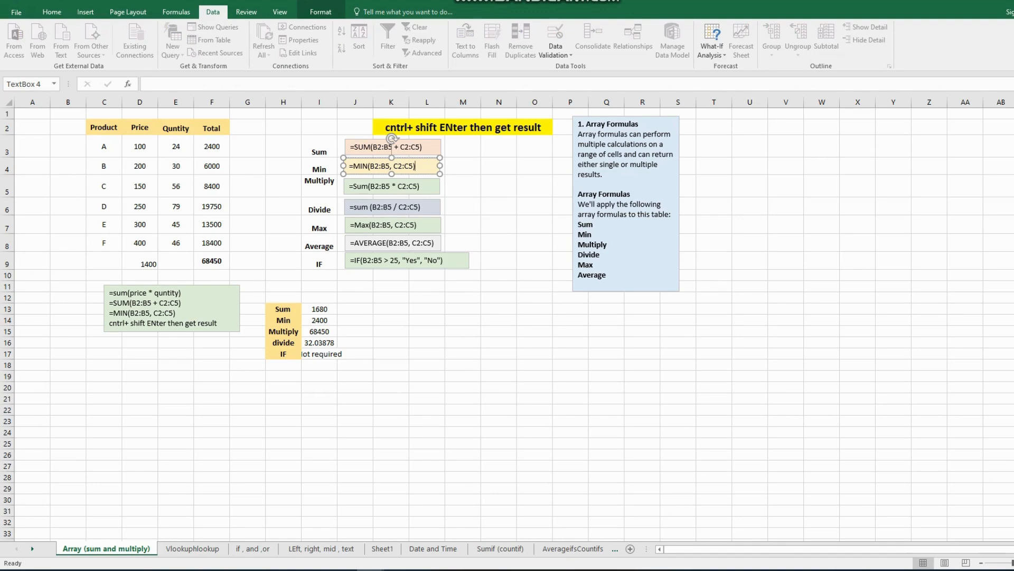
{"action": "key", "text": "Return"}
{"action": "left_click", "coordinate": [499, 342]}
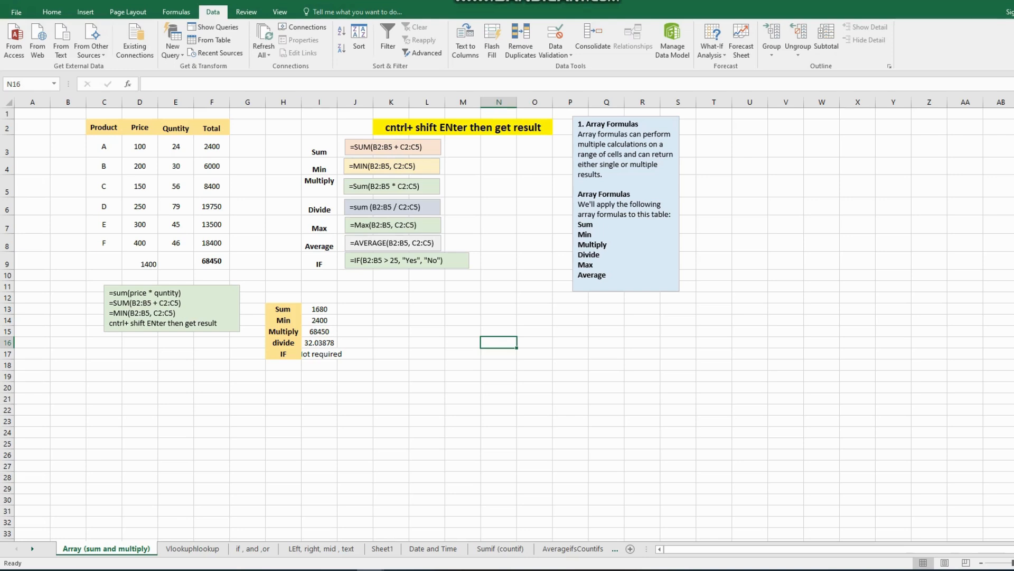
{"action": "left_click", "coordinate": [319, 309]}
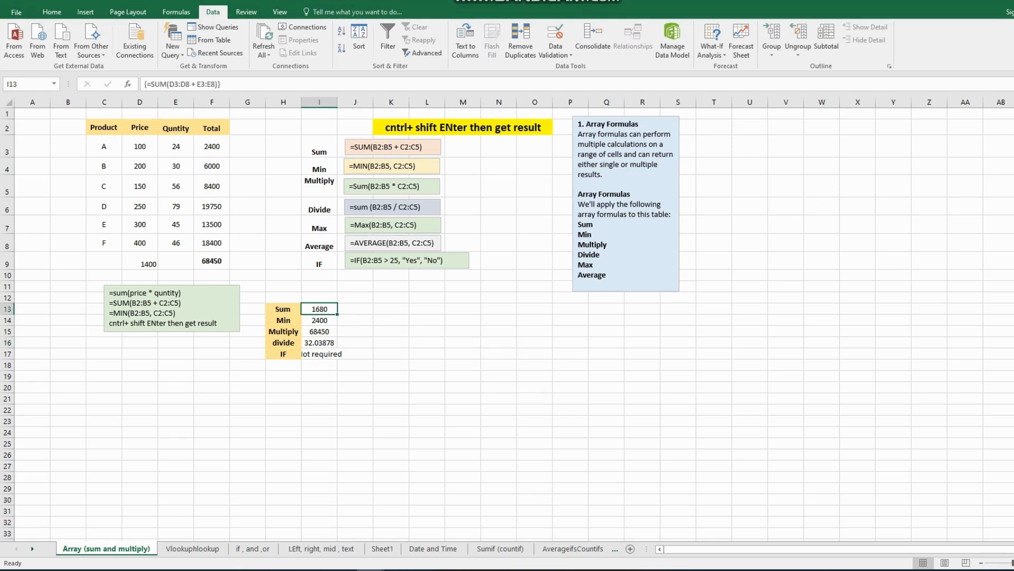
{"action": "key", "text": "Down"}
{"action": "key", "text": "Down"}
{"action": "key", "text": "Down"}
{"action": "key", "text": "Down"}
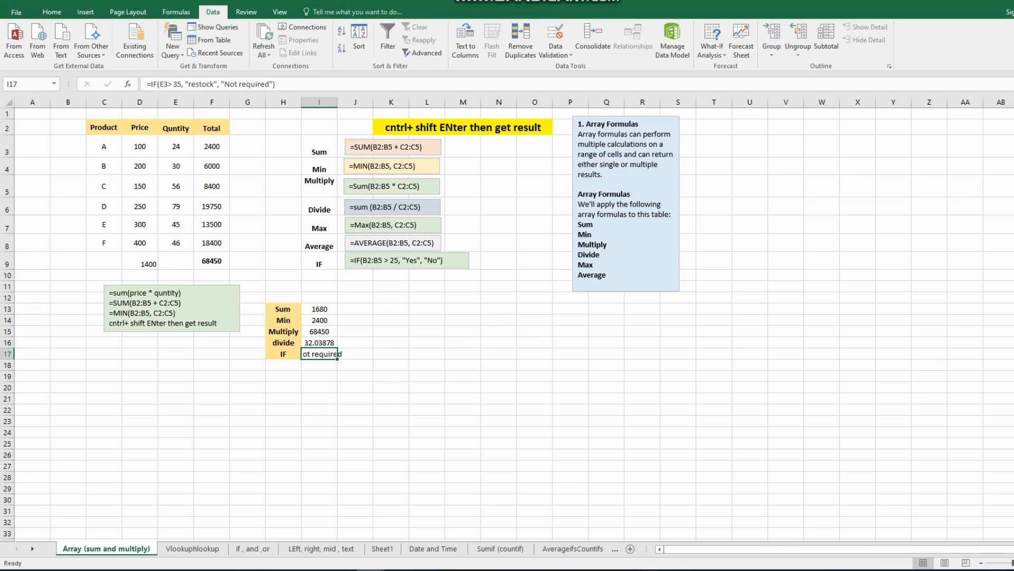
- Revisit the Vlookuphlookup and if , and ,or sheets, and open the LEft, right, mid , text sheet
{"action": "left_click", "coordinate": [192, 548]}
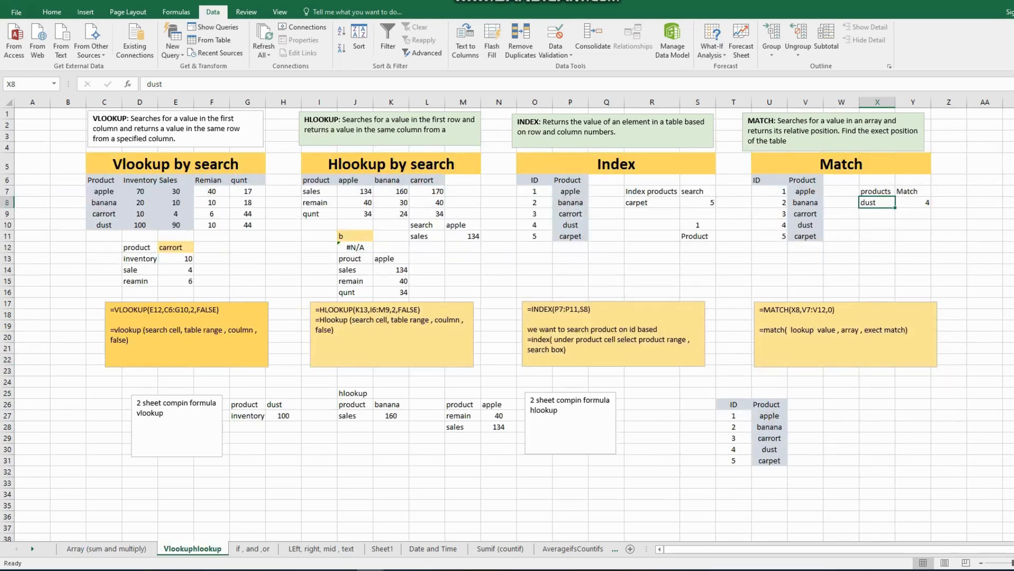
{"action": "left_click", "coordinate": [253, 548]}
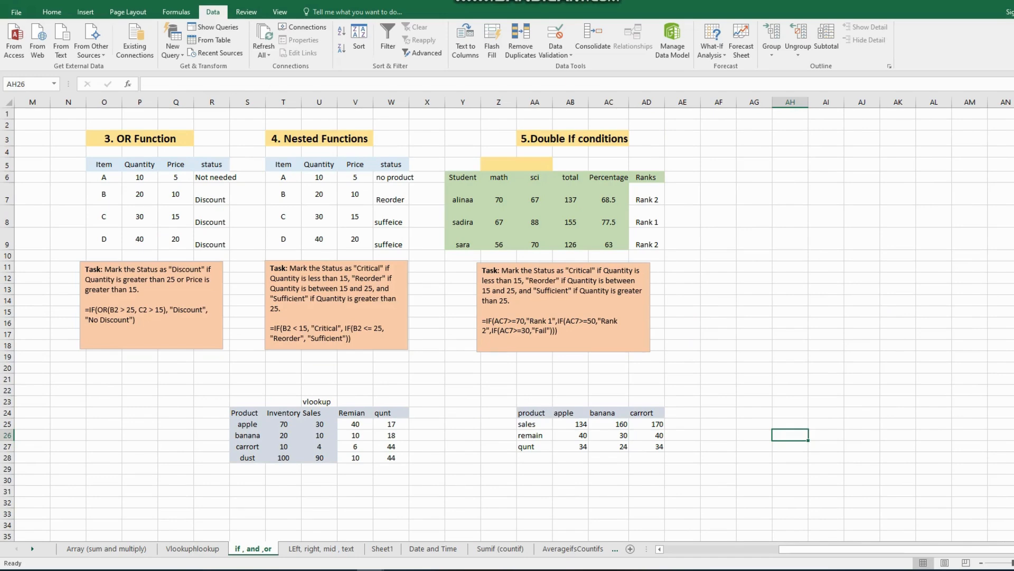
{"action": "left_click", "coordinate": [321, 549]}
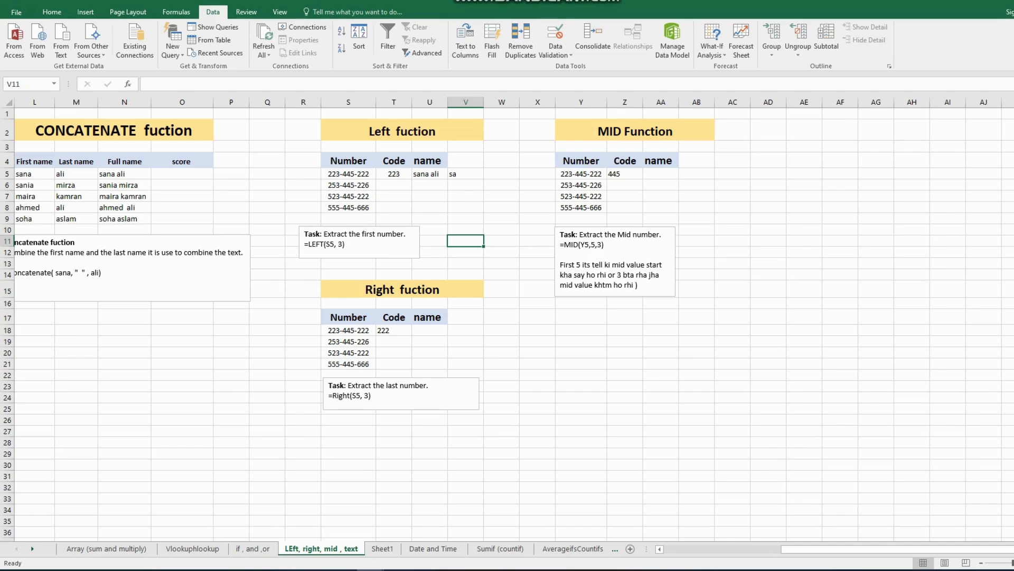
- Examine the Concatenate note and the CONCATENATE formulas in the Full name column from N5 to N9
{"action": "left_click", "coordinate": [81, 273]}
{"action": "left_click_drag", "start_coordinate": [898, 548], "coordinate": [781, 549]}
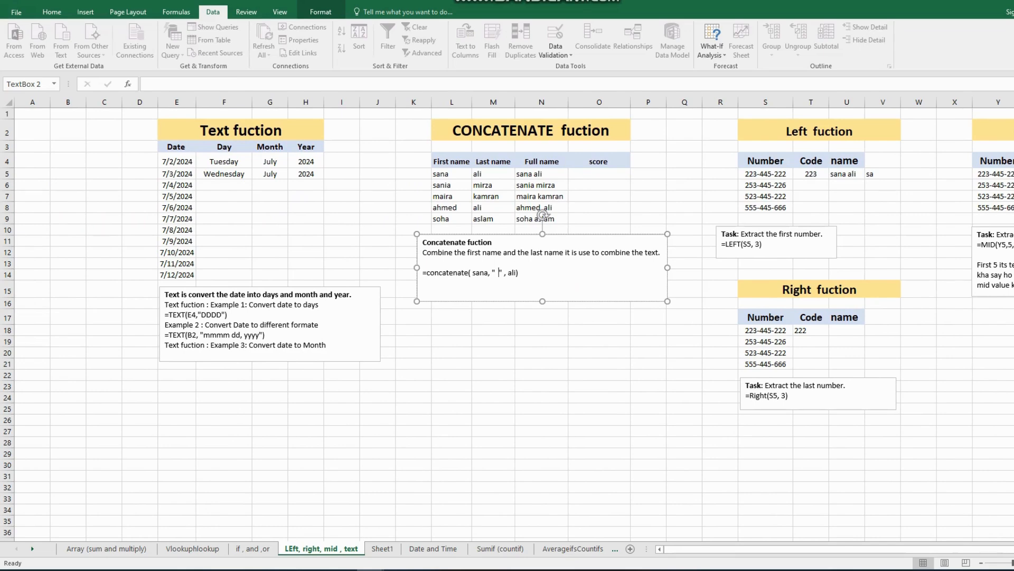
{"action": "left_click", "coordinate": [541, 173]}
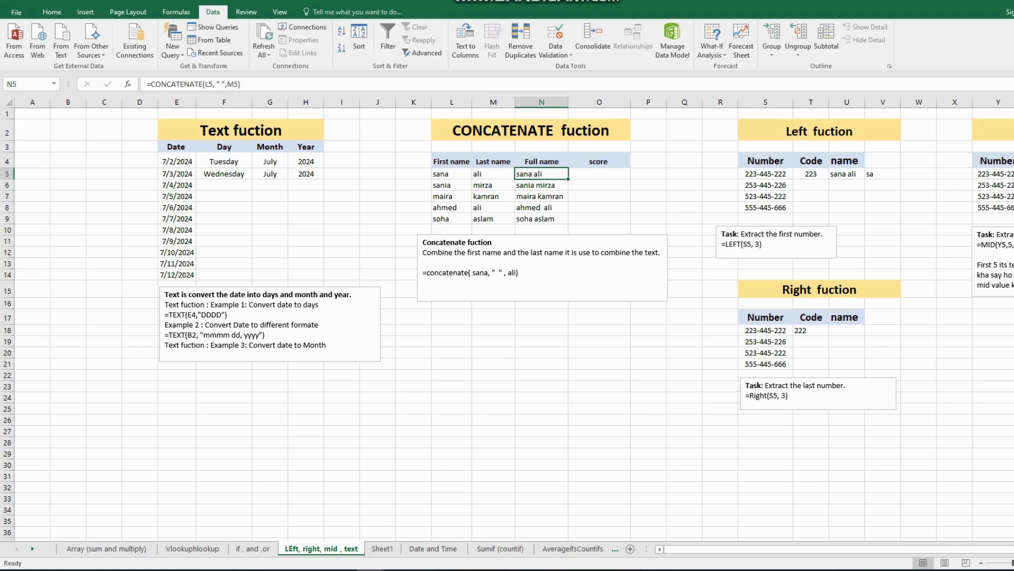
{"action": "key", "text": "Down"}
{"action": "key", "text": "Down"}
{"action": "key", "text": "Down"}
{"action": "key", "text": "Down"}
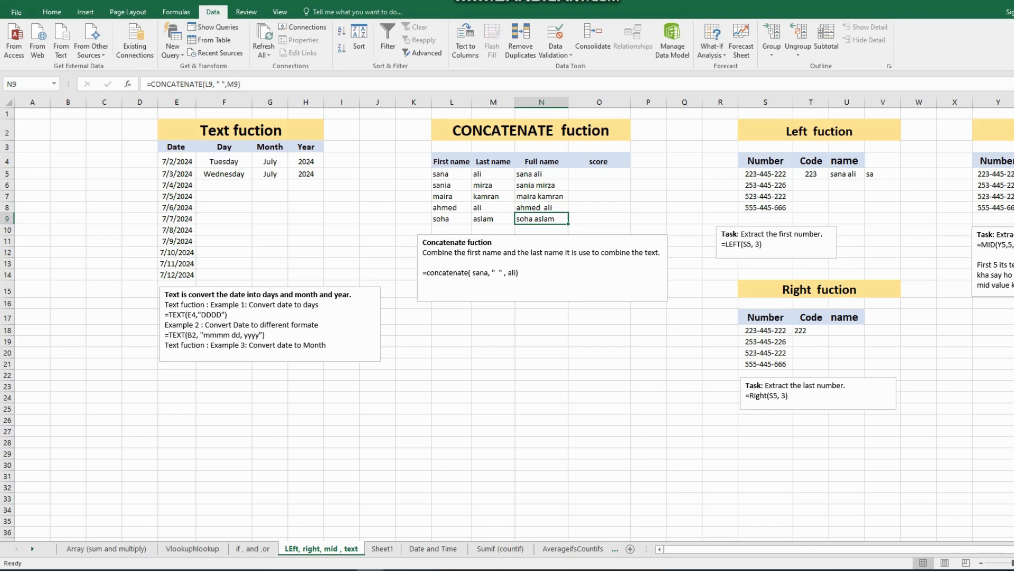
- Inspect the TEXT formulas for day, month and year in F4 to H4, including the arguments of the F4 formula
{"action": "left_click", "coordinate": [224, 161]}
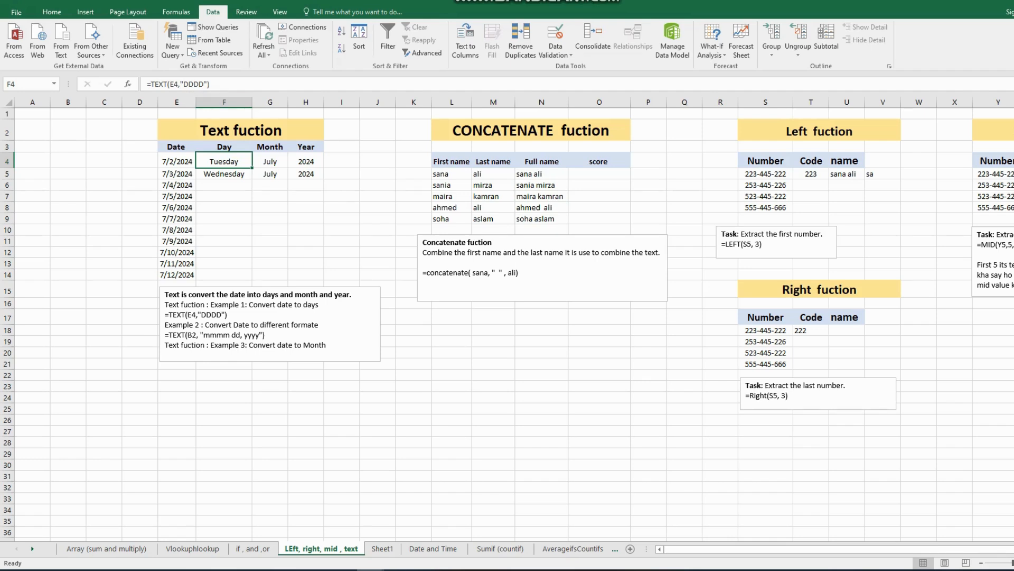
{"action": "left_click", "coordinate": [270, 161]}
{"action": "left_click", "coordinate": [306, 162]}
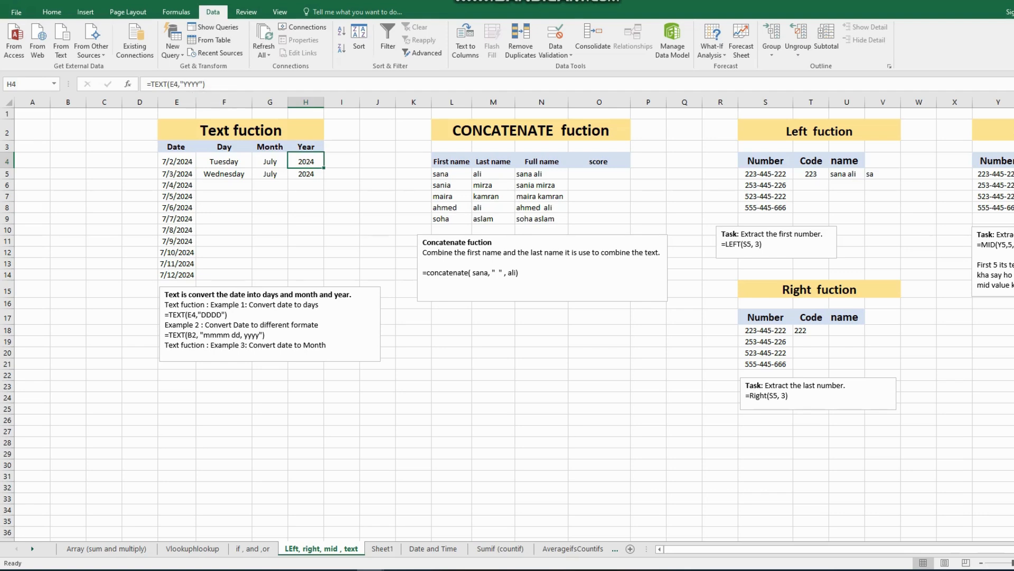
{"action": "left_click", "coordinate": [224, 161]}
{"action": "double_click", "coordinate": [224, 161]}
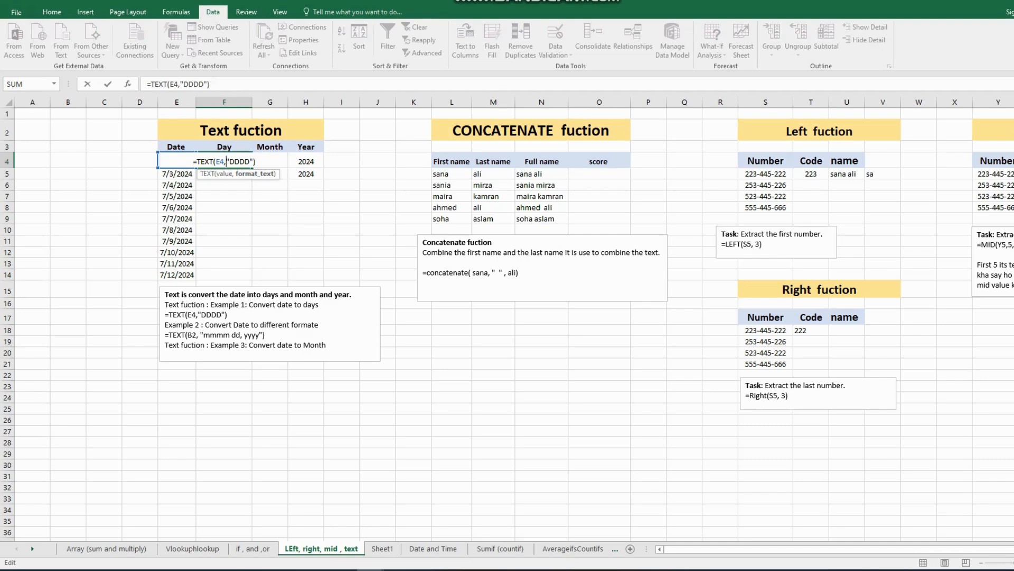
{"action": "key", "text": "Return"}
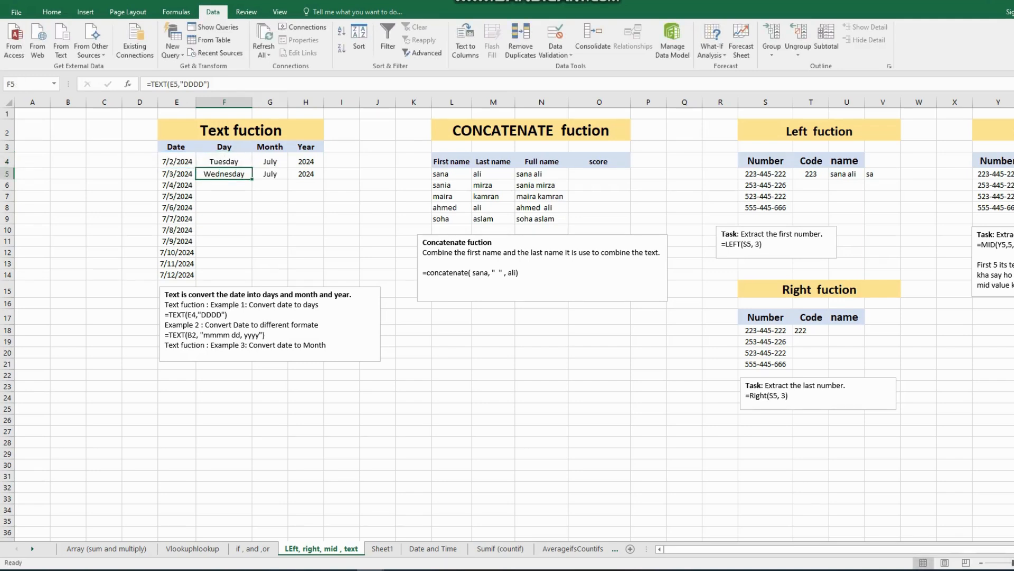
- Glance at the Vlookuphlookup and if , and ,or sheets, and inspect the Left function example in S5 through V5
{"action": "left_click", "coordinate": [192, 549]}
{"action": "left_click", "coordinate": [253, 548]}
{"action": "left_click", "coordinate": [321, 549]}
{"action": "left_click", "coordinate": [766, 173]}
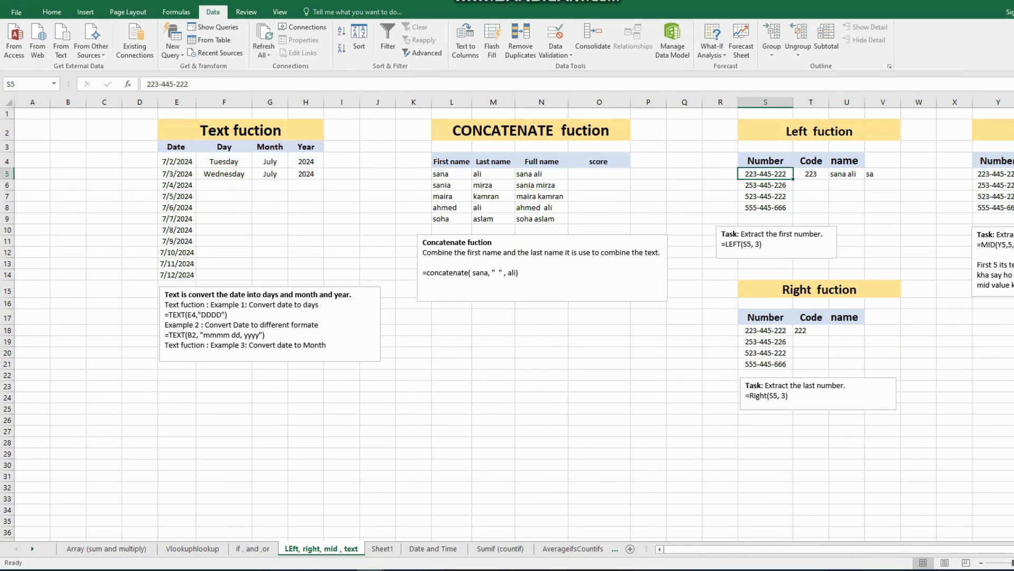
{"action": "left_click", "coordinate": [811, 173]}
{"action": "key", "text": "Right"}
{"action": "key", "text": "Right"}
- Browse the Sheet1, Date and Time, Sumif (countif) and AverageifsCountifs sheets in order
{"action": "mouse_move", "coordinate": [732, 549]}
{"action": "left_mouse_down"}
{"action": "mouse_move", "coordinate": [761, 549]}
{"action": "mouse_move", "coordinate": [727, 549]}
{"action": "left_mouse_up"}
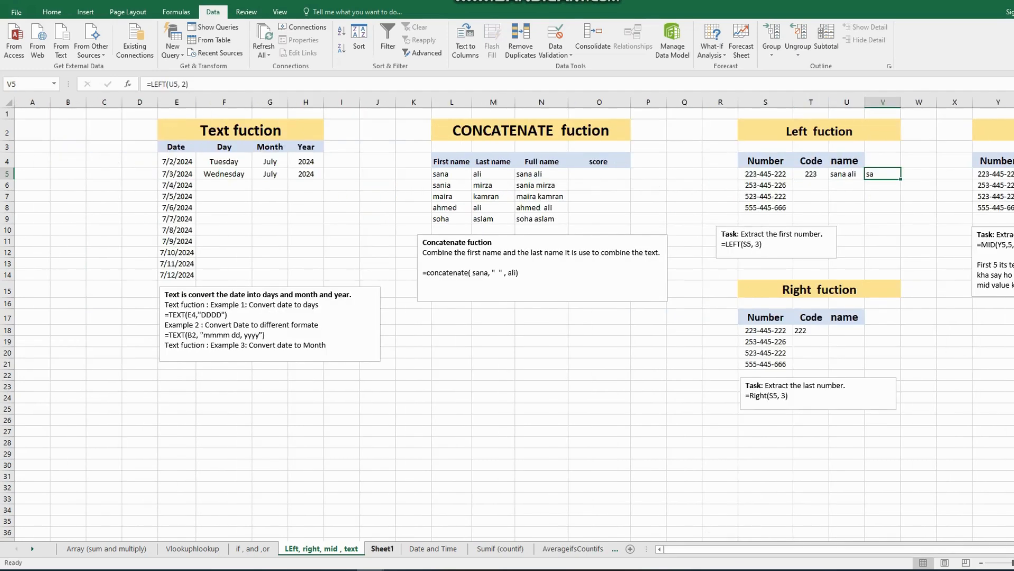
{"action": "key", "text": "ctrl+Page_Down"}
{"action": "key", "text": "ctrl+Page_Down"}
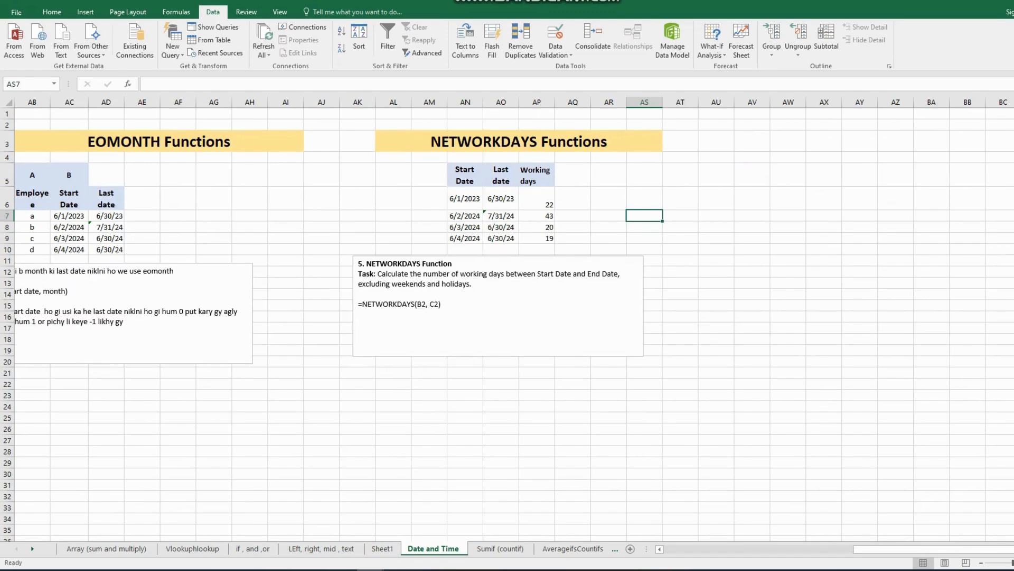
{"action": "key", "text": "ctrl+Page_Down"}
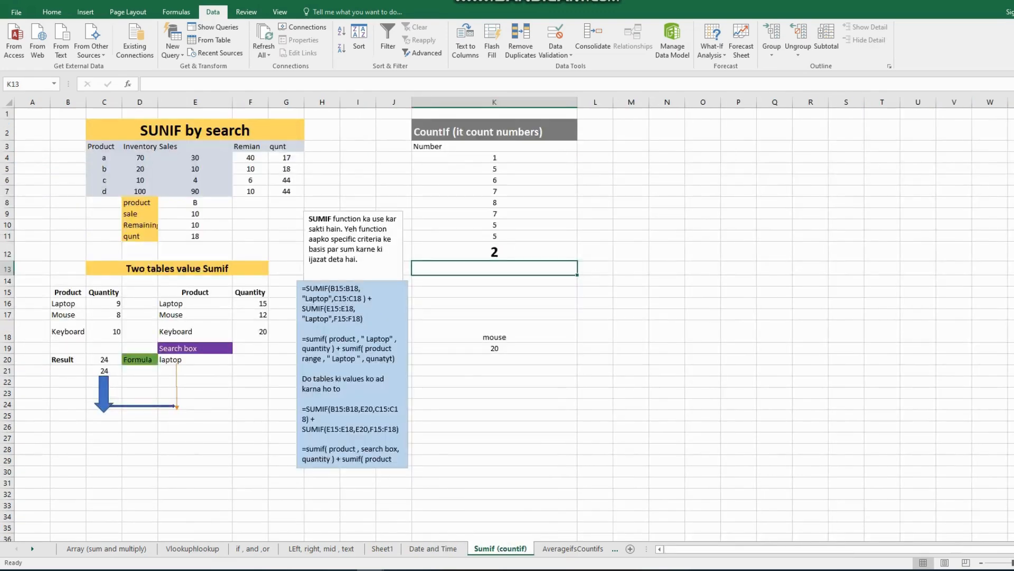
{"action": "key", "text": "ctrl+Page_Down"}
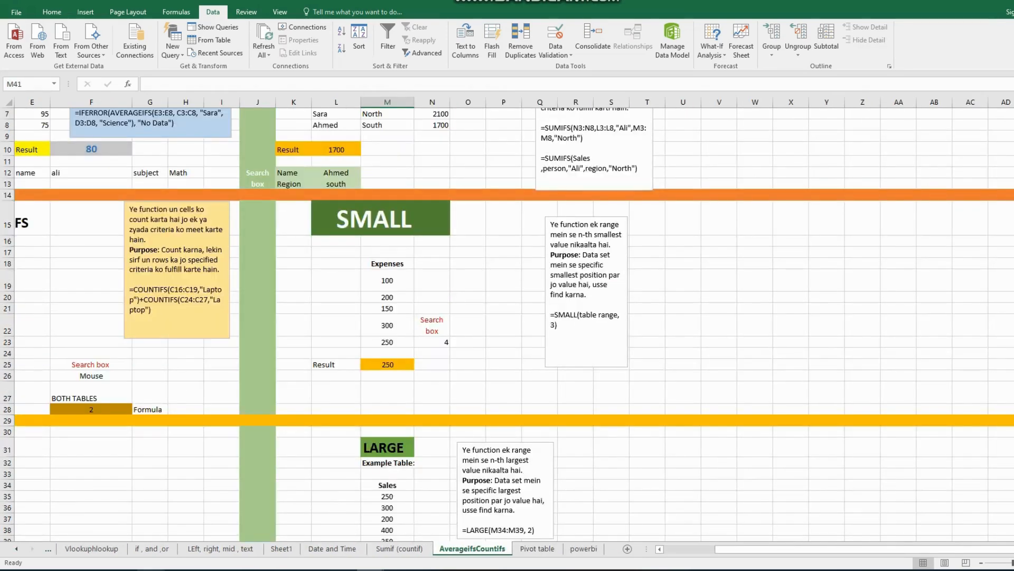